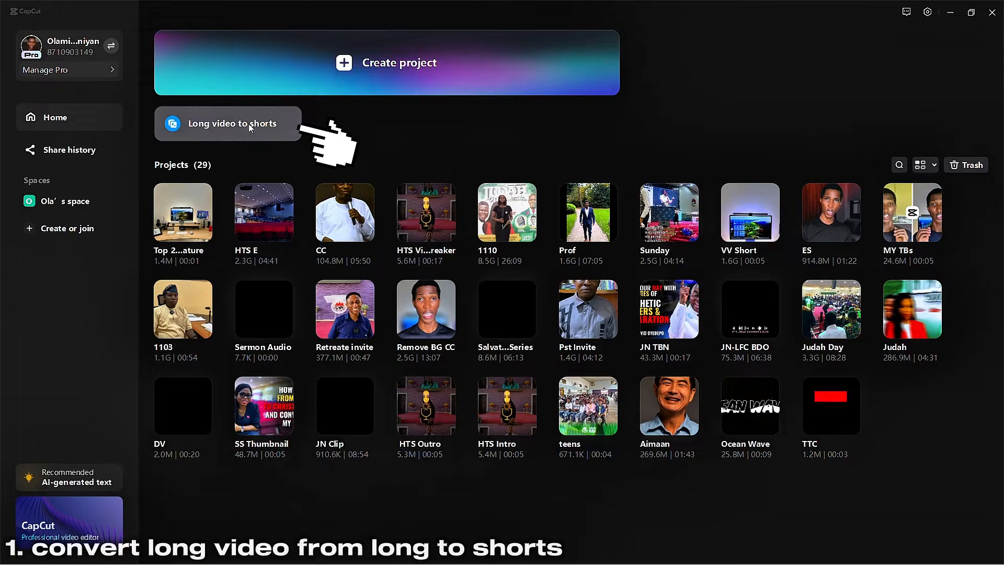
Step: Open the tool that converts a long video to shorts
{"action": "left_click", "coordinate": [234, 134]}
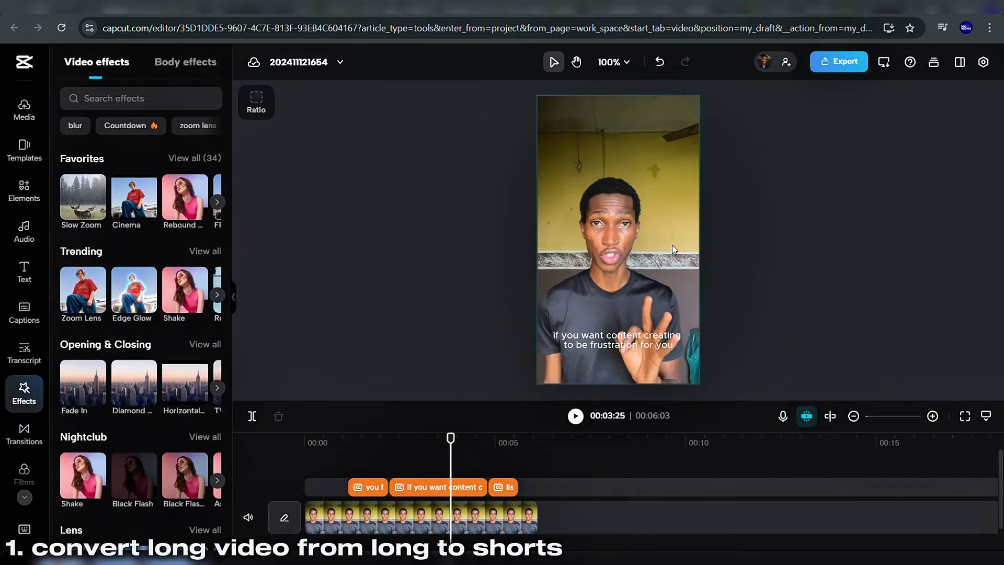
{"action": "left_click_drag", "start_coordinate": [582, 296], "coordinate": [582, 226]}
{"action": "key", "text": "ctrl+z"}
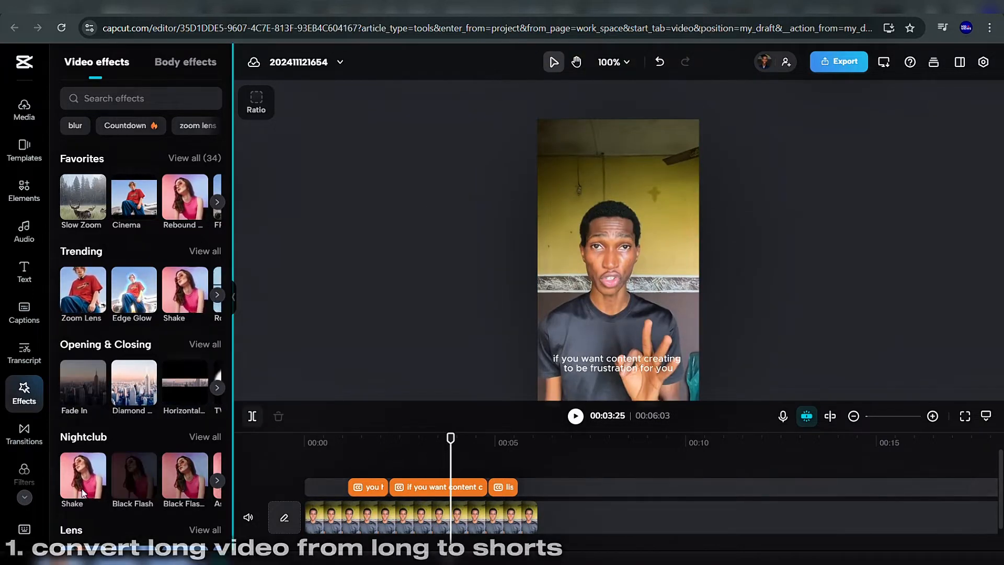
{"action": "left_click", "coordinate": [24, 230]}
{"action": "left_click", "coordinate": [24, 272]}
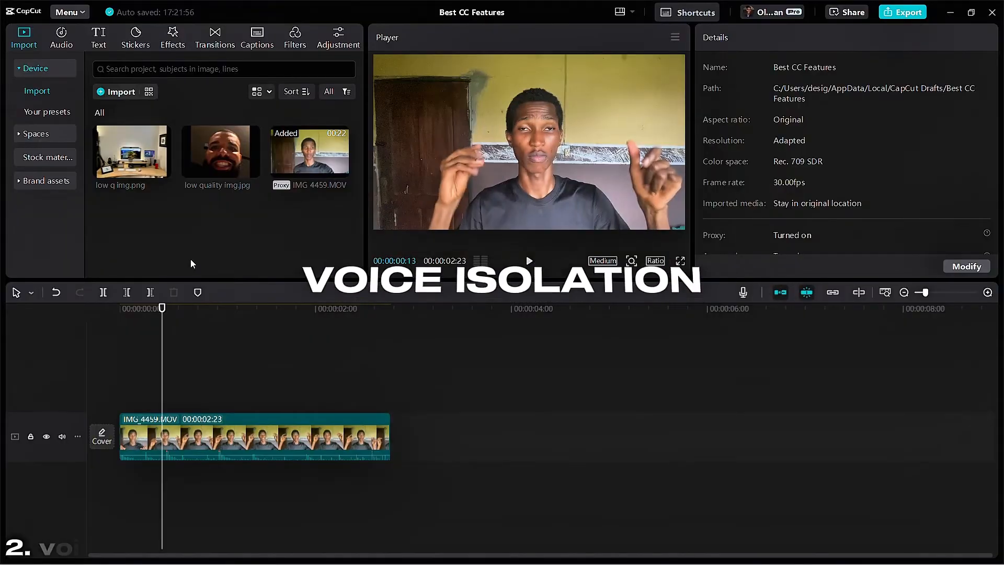
Step: Locate the vocal isolation option in the audio settings of the IMG_4459.MOV clip
{"action": "left_click", "coordinate": [211, 365]}
{"action": "left_click", "coordinate": [227, 374]}
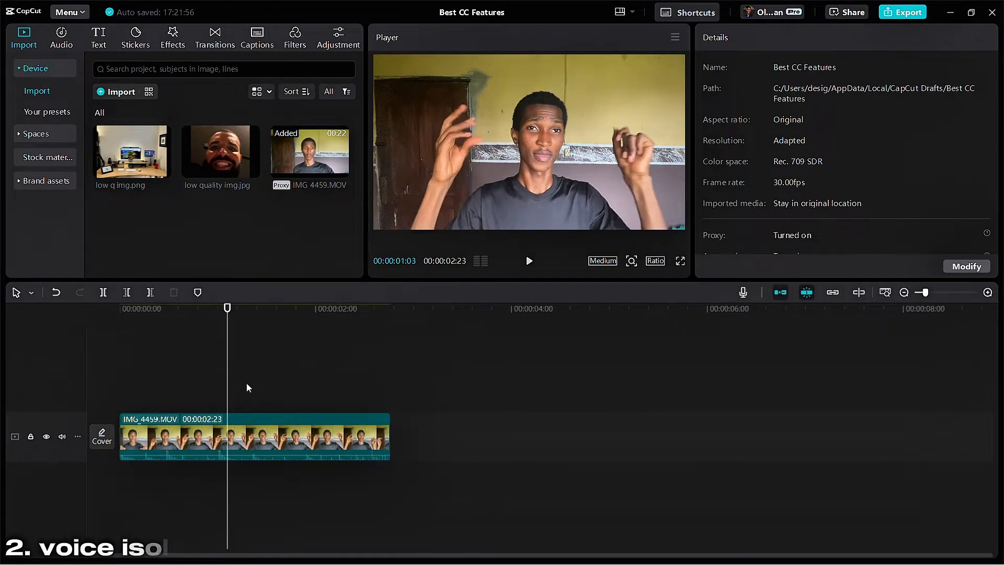
{"action": "left_click", "coordinate": [234, 443]}
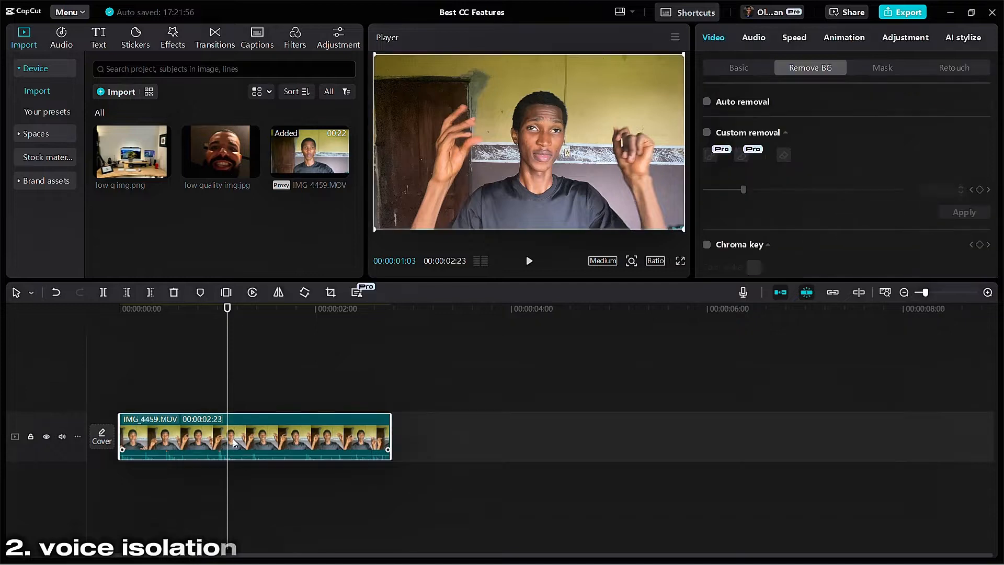
{"action": "left_click", "coordinate": [753, 40]}
{"action": "scroll", "coordinate": [743, 187], "scroll_direction": "down", "scroll_amount": 2}
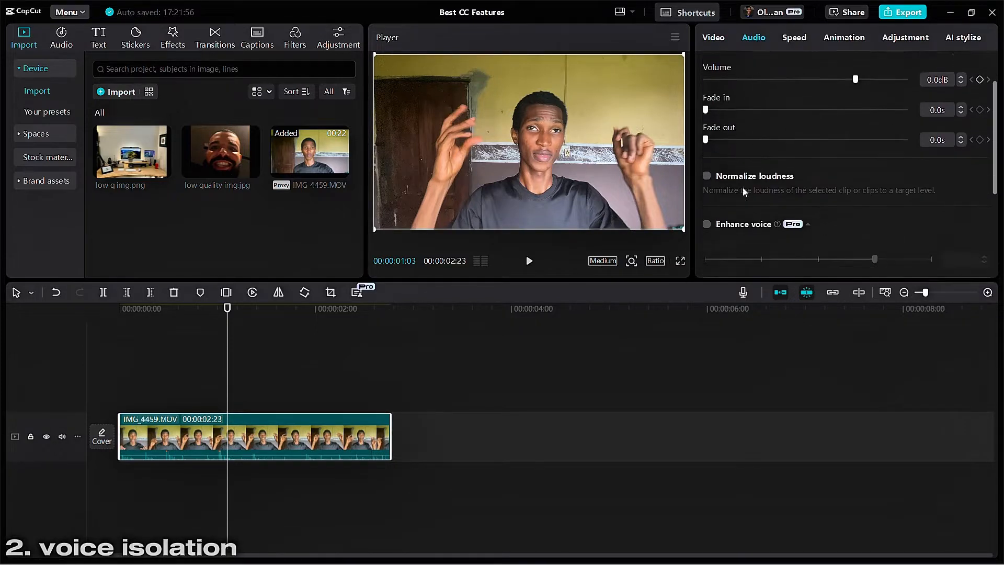
{"action": "scroll", "coordinate": [742, 187], "scroll_direction": "down", "scroll_amount": 4}
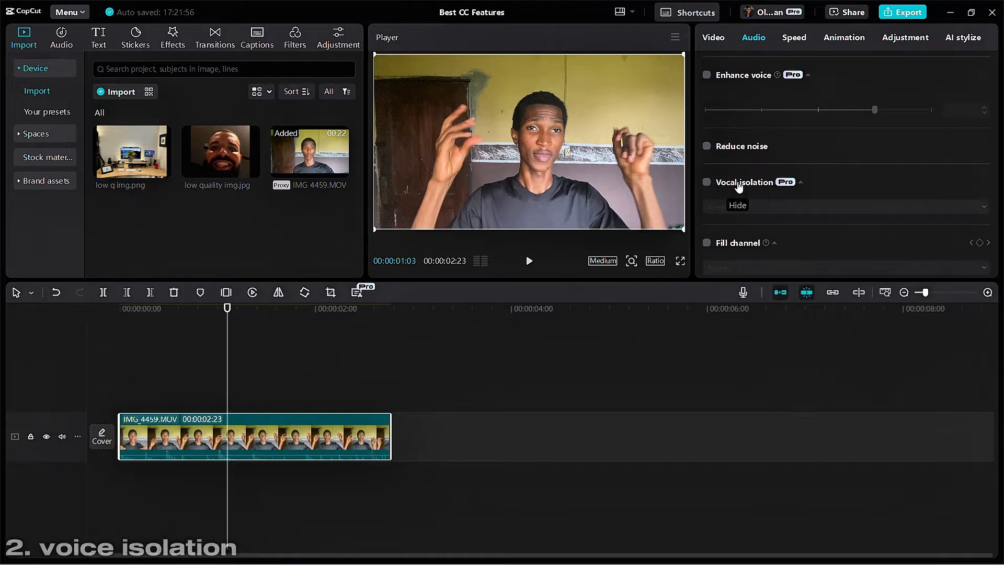
Step: Play the IMG_4459.MOV clip from the beginning to hear its original audio
{"action": "left_click", "coordinate": [324, 337]}
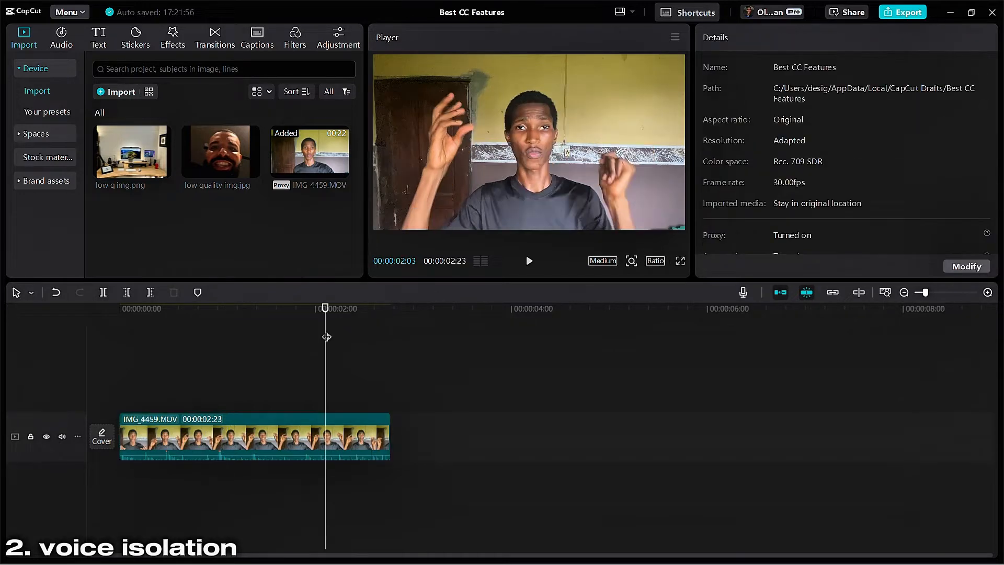
{"action": "key", "text": "Home"}
{"action": "key", "text": "space"}
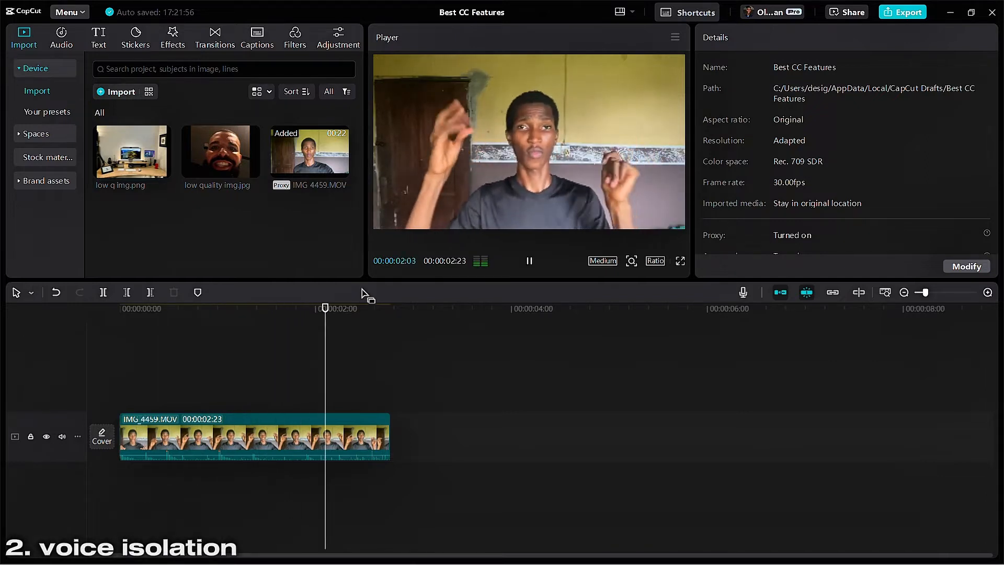
{"action": "key", "text": "space"}
{"action": "left_click", "coordinate": [312, 309]}
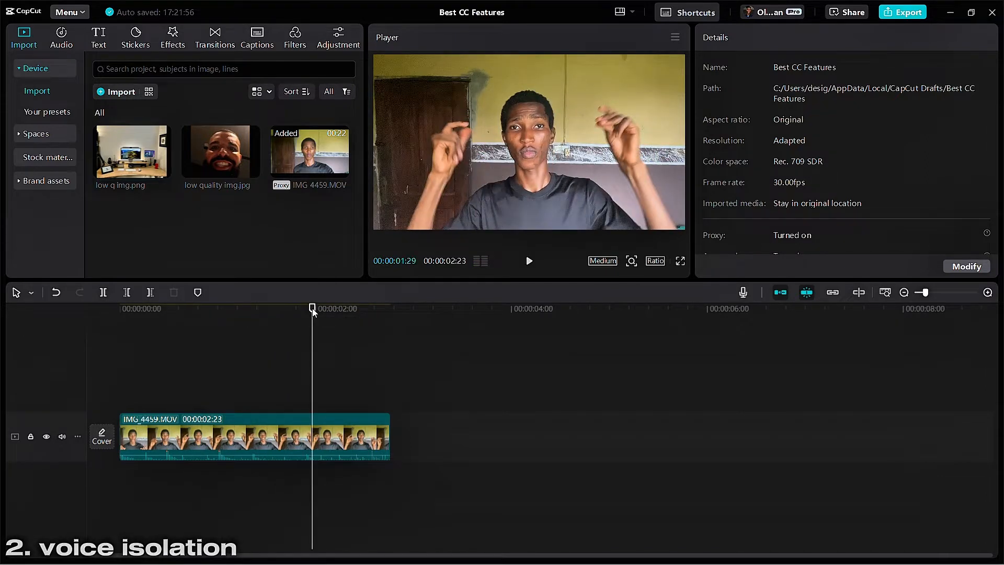
{"action": "key", "text": "Home"}
{"action": "key", "text": "space"}
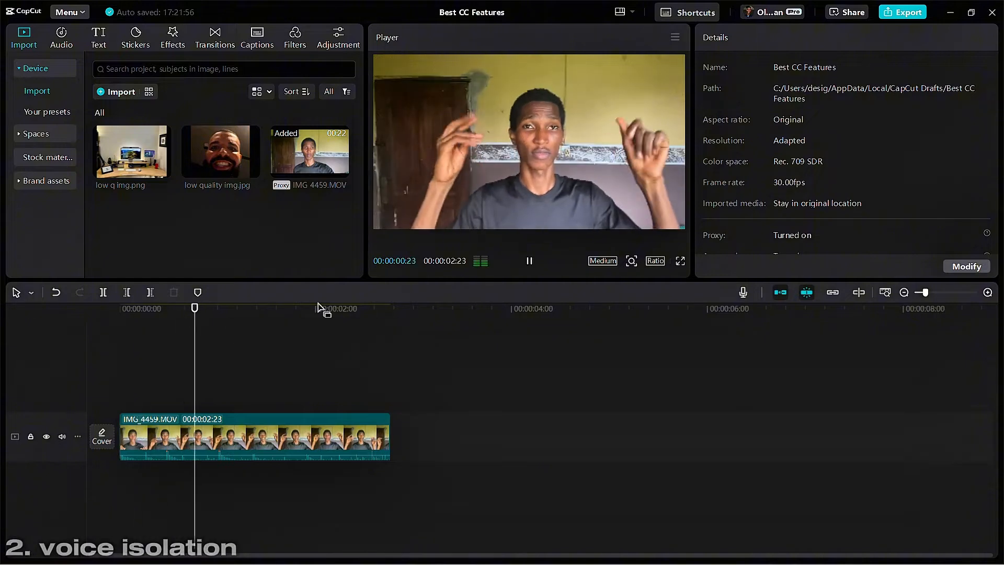
Step: Enable vocal isolation on the IMG_4459.MOV clip with the Keep vocal option
{"action": "left_click", "coordinate": [317, 429]}
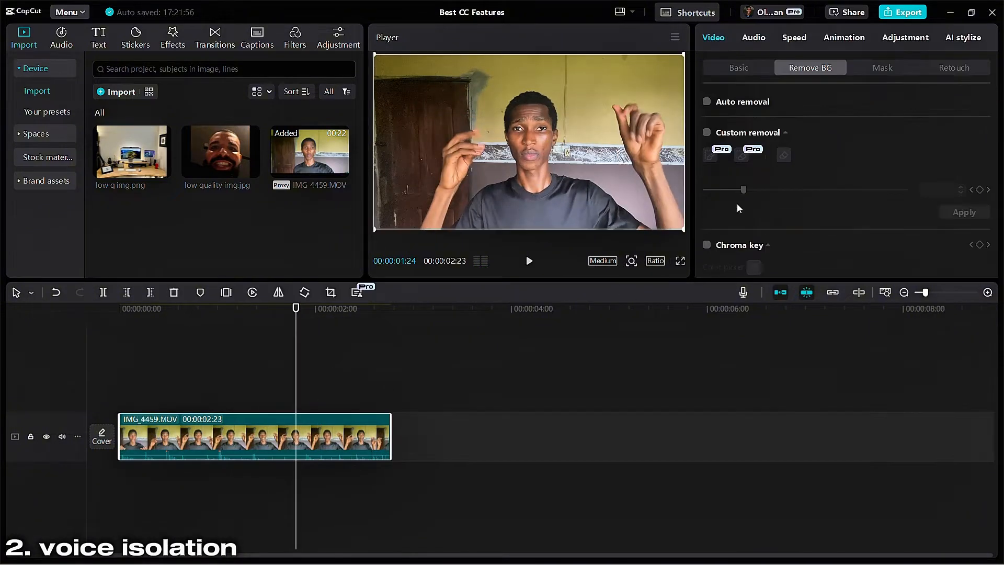
{"action": "scroll", "coordinate": [739, 133], "scroll_direction": "down", "scroll_amount": 3}
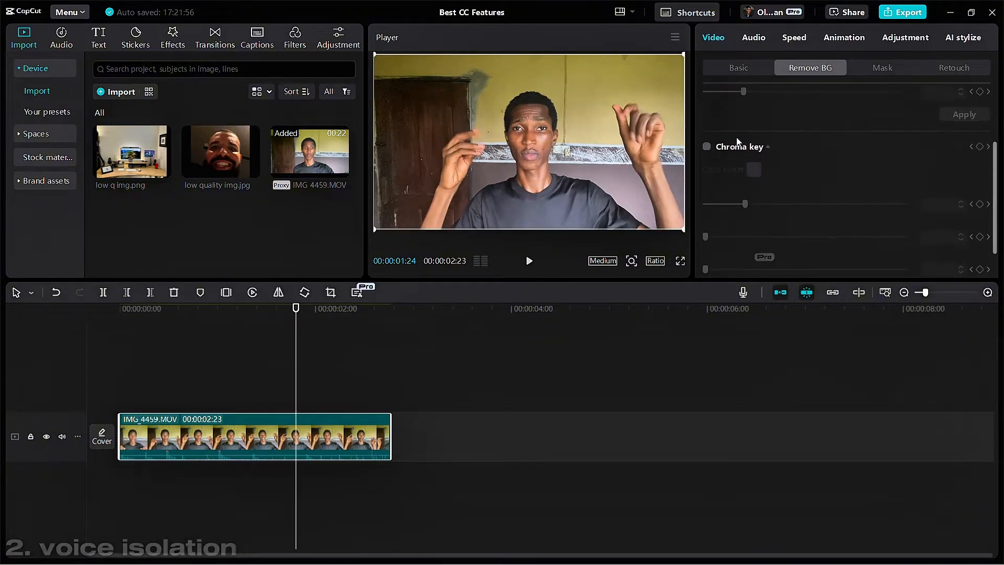
{"action": "scroll", "coordinate": [745, 94], "scroll_direction": "up", "scroll_amount": 3}
{"action": "left_click", "coordinate": [754, 39]}
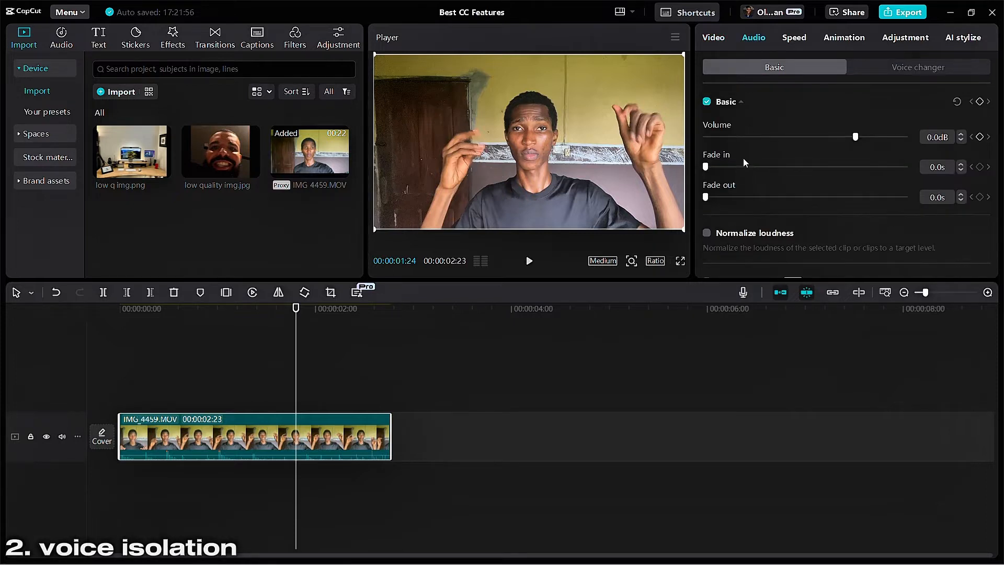
{"action": "scroll", "coordinate": [742, 159], "scroll_direction": "down", "scroll_amount": 5}
{"action": "scroll", "coordinate": [742, 174], "scroll_direction": "down", "scroll_amount": 1}
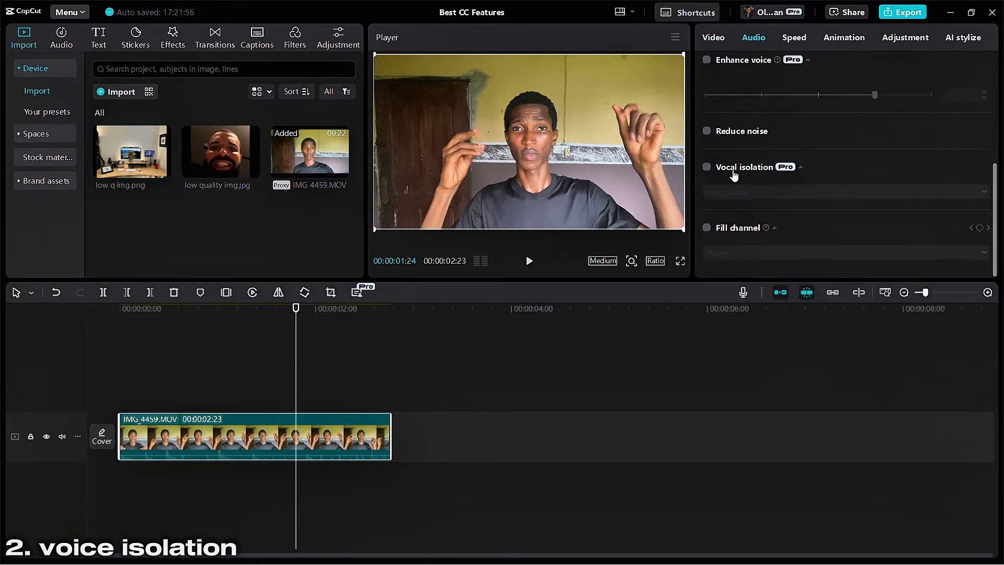
{"action": "left_click", "coordinate": [707, 168]}
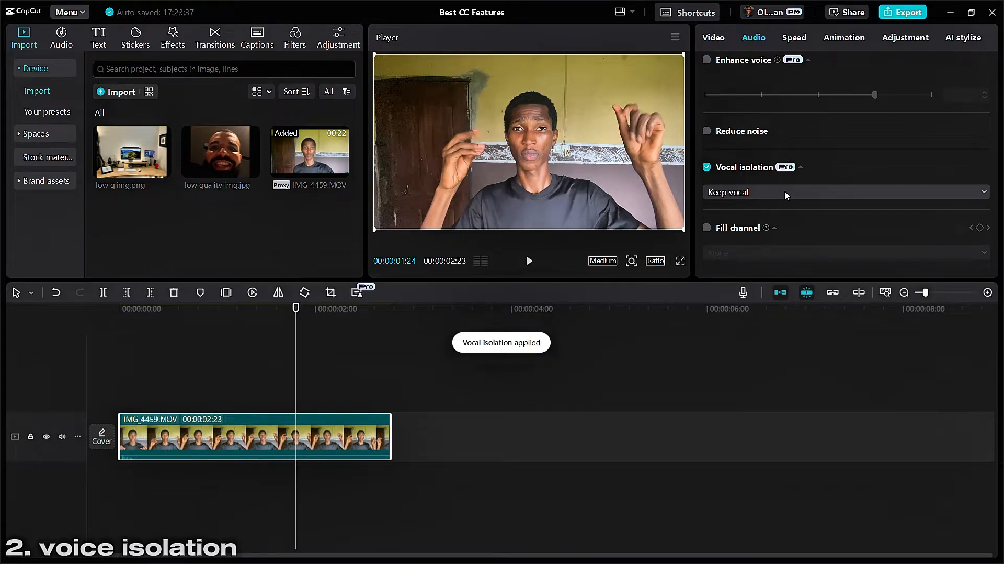
Step: Play the clip from near its start to hear the audio with vocal isolation applied
{"action": "left_click", "coordinate": [256, 336]}
{"action": "left_click", "coordinate": [148, 373]}
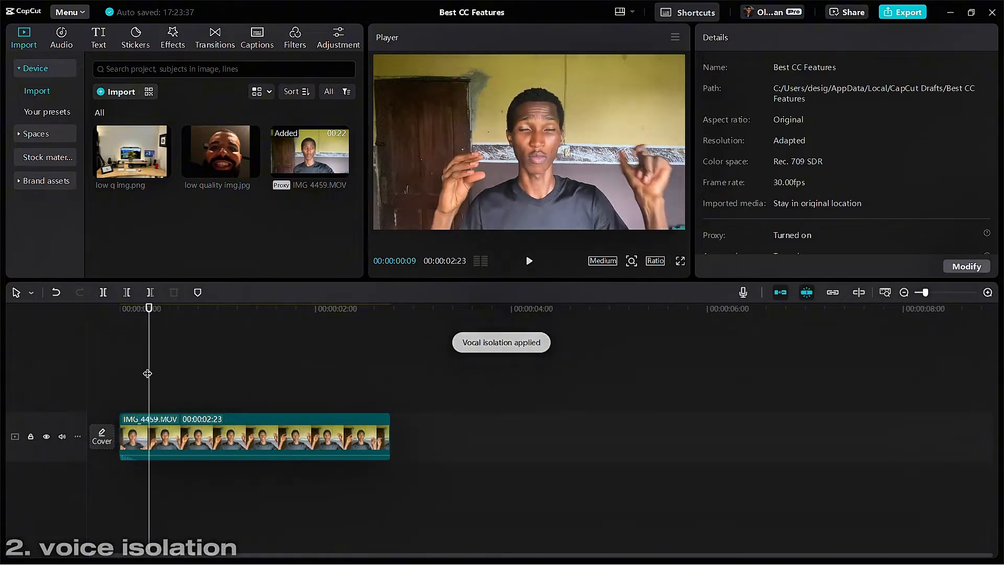
{"action": "key", "text": "space"}
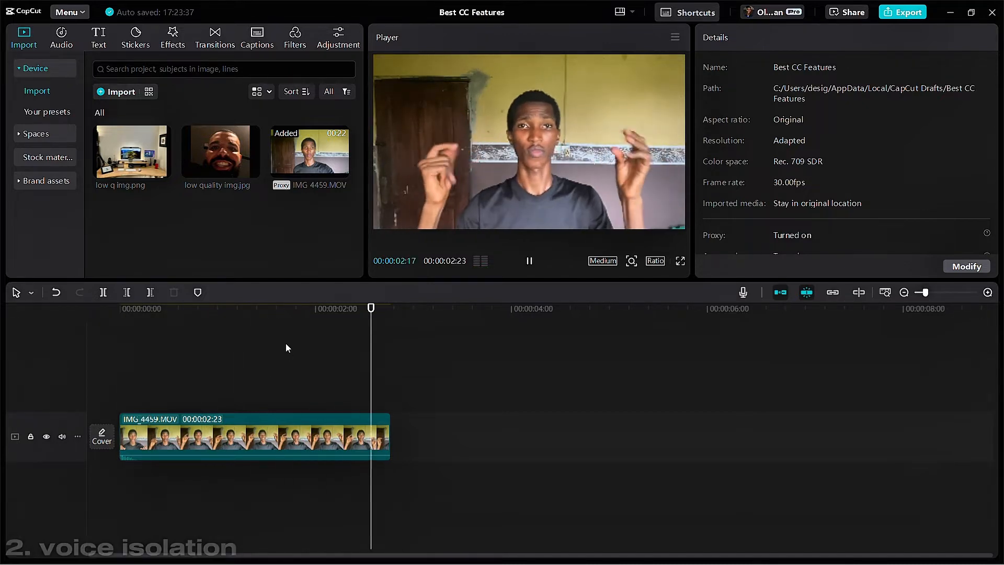
Step: Duplicate the IMG_4459.MOV clip and place the copy directly after the original on the main track
{"action": "left_click", "coordinate": [282, 426]}
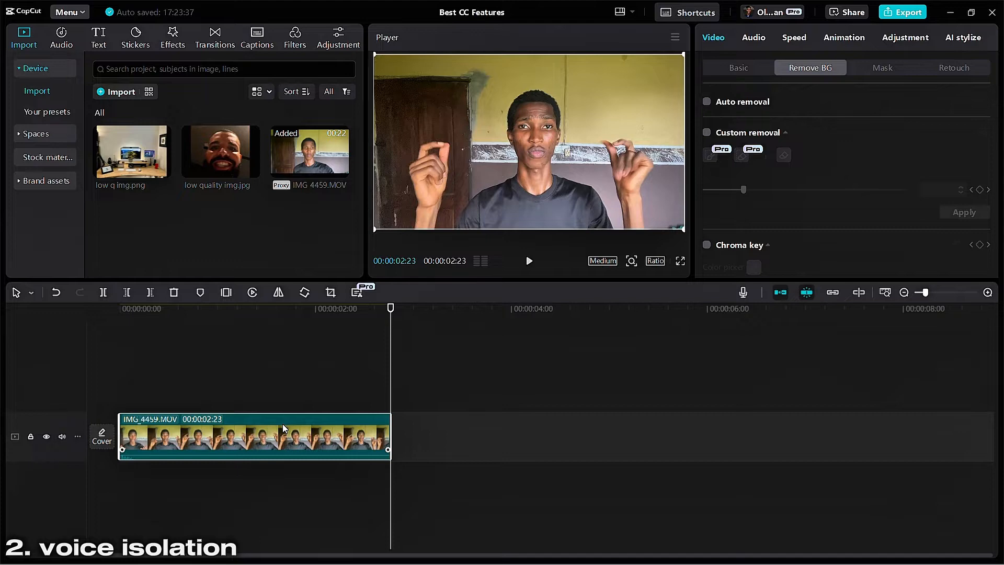
{"action": "key", "text": "ctrl+c"}
{"action": "key", "text": "ctrl+v"}
{"action": "left_click_drag", "start_coordinate": [416, 391], "coordinate": [439, 428]}
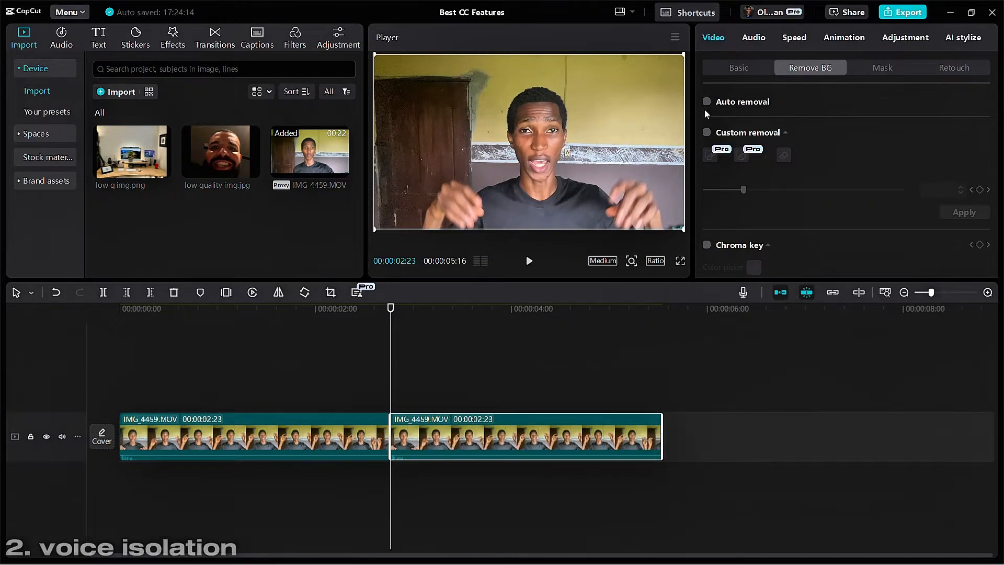
Step: Turn off vocal isolation on the second IMG_4459.MOV clip
{"action": "left_click", "coordinate": [755, 37]}
{"action": "scroll", "coordinate": [714, 214], "scroll_direction": "down", "scroll_amount": 5}
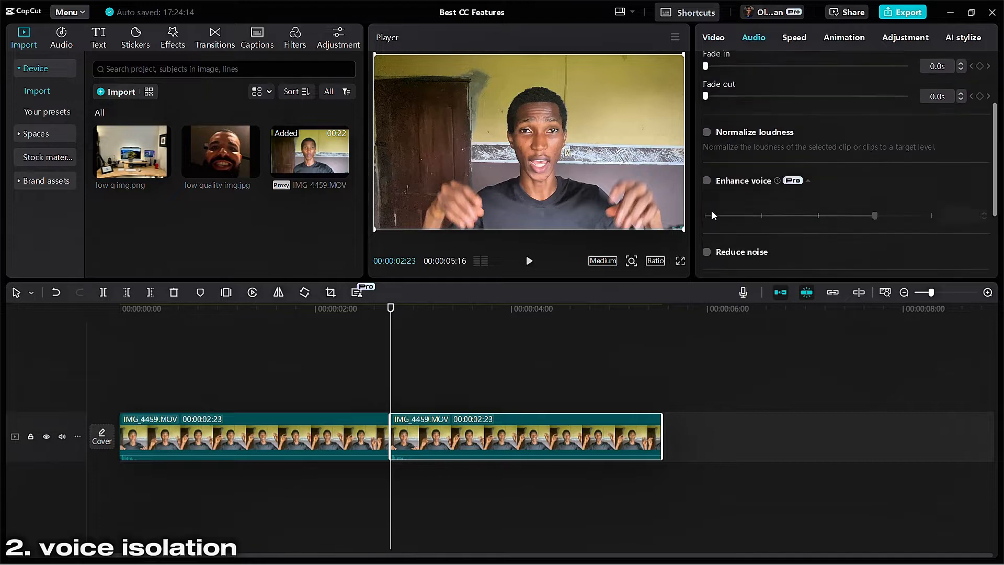
{"action": "left_click", "coordinate": [707, 240]}
{"action": "left_click", "coordinate": [707, 241]}
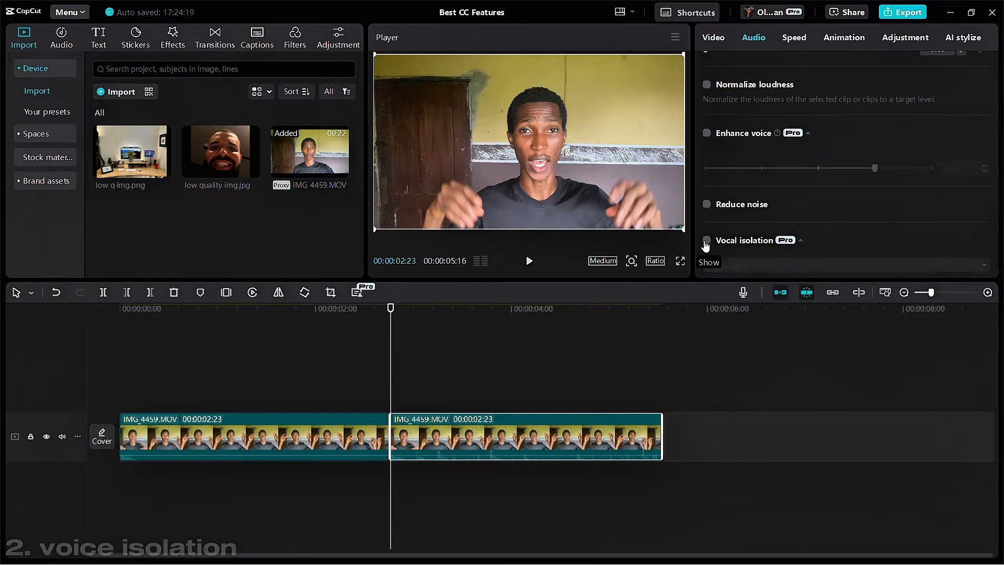
Step: Play the timeline from the start to compare the isolated audio with the unprocessed copy
{"action": "left_click", "coordinate": [108, 334]}
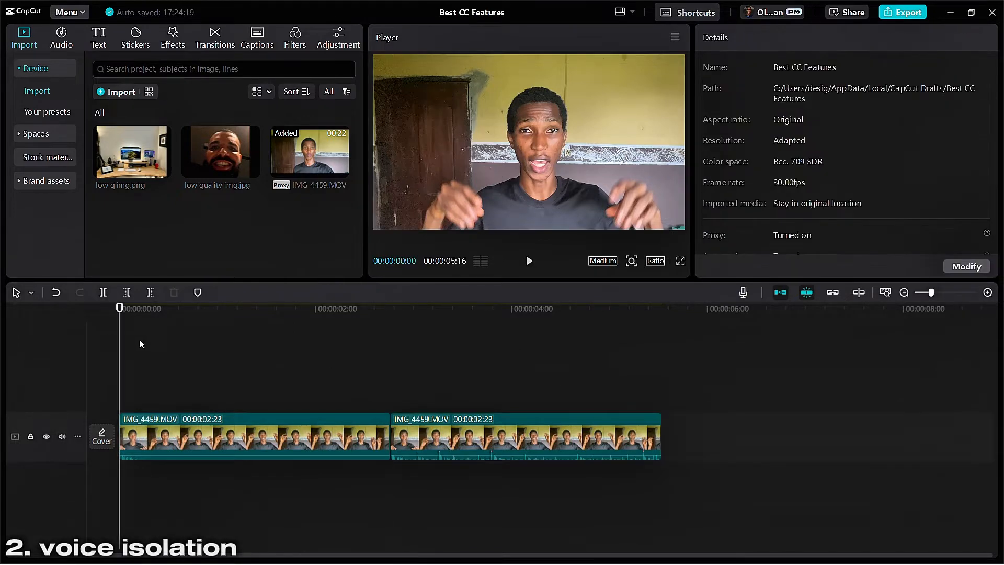
{"action": "key", "text": "space"}
{"action": "key", "text": "Home"}
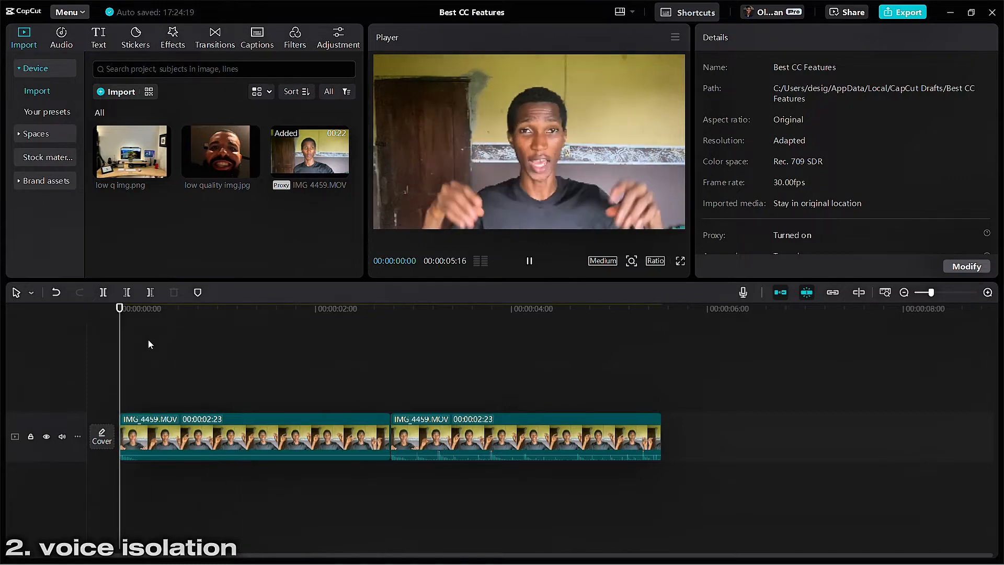
{"action": "key", "text": "space"}
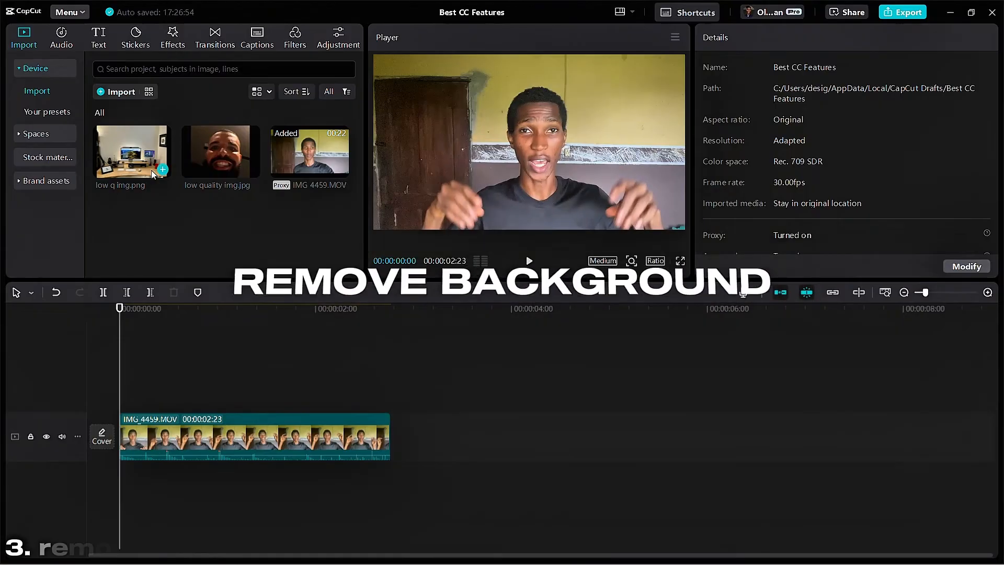
Step: Remove the background of the IMG_4459.MOV clip with Auto removal
{"action": "left_click", "coordinate": [194, 440]}
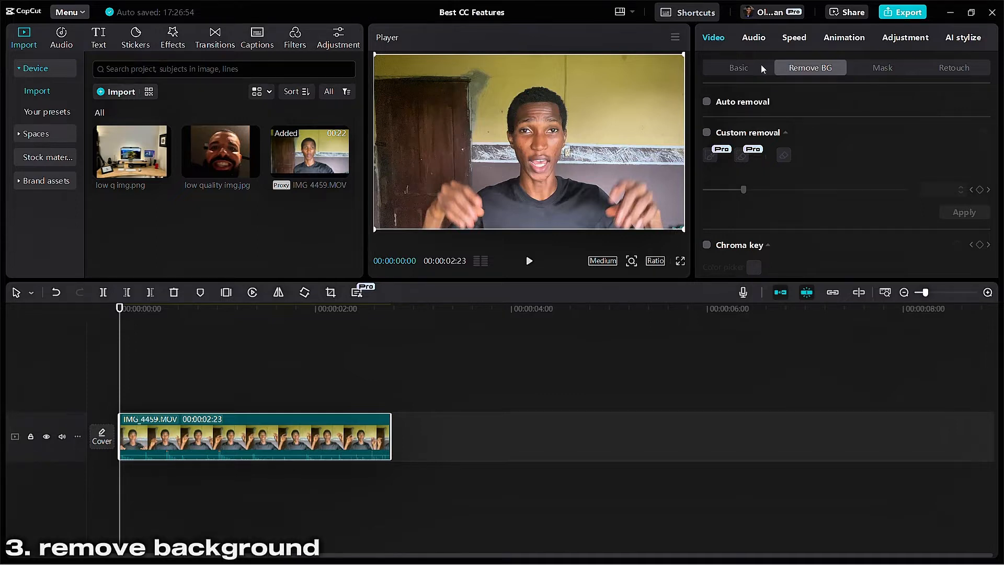
{"action": "left_click", "coordinate": [724, 68]}
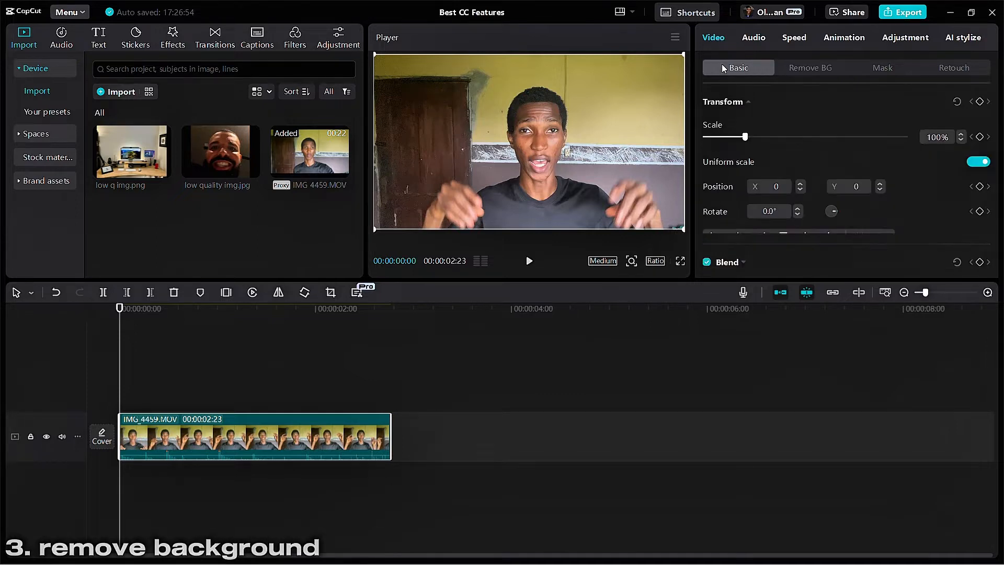
{"action": "left_click", "coordinate": [822, 71]}
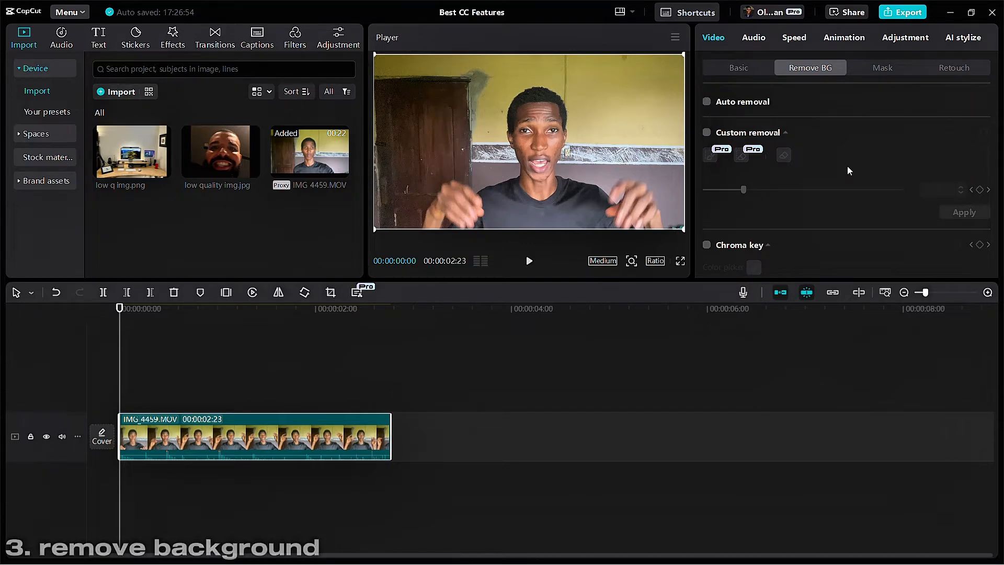
{"action": "left_click", "coordinate": [707, 102]}
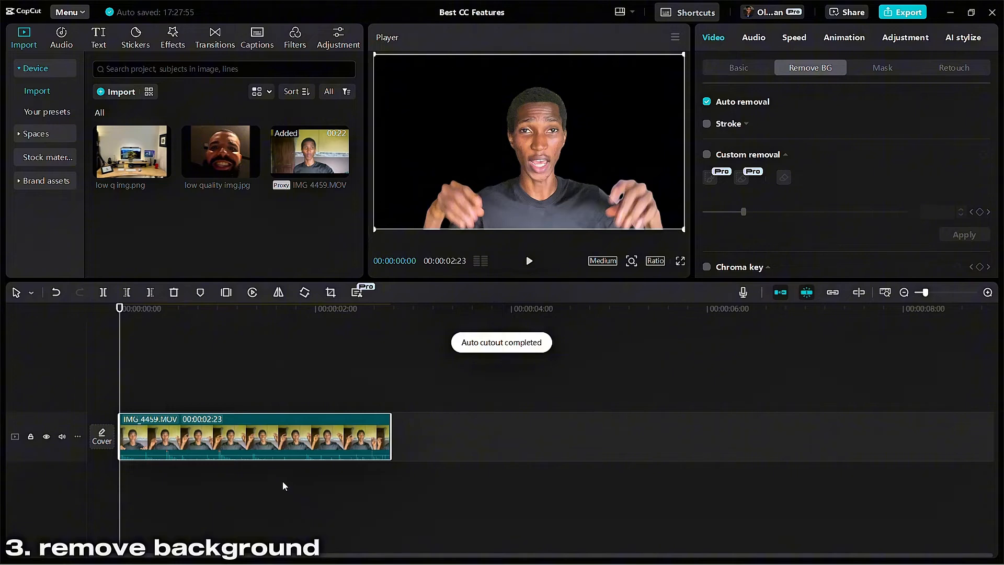
Step: Move the IMG_4459.MOV clip to an upper track and place low q img.png beneath it on the main track, lasting 00:00:02:11
{"action": "left_click", "coordinate": [176, 363]}
{"action": "left_click_drag", "start_coordinate": [176, 367], "coordinate": [119, 429]}
{"action": "left_click_drag", "start_coordinate": [181, 452], "coordinate": [183, 383]}
{"action": "left_click_drag", "start_coordinate": [147, 157], "coordinate": [129, 438]}
{"action": "left_click_drag", "start_coordinate": [219, 428], "coordinate": [352, 426]}
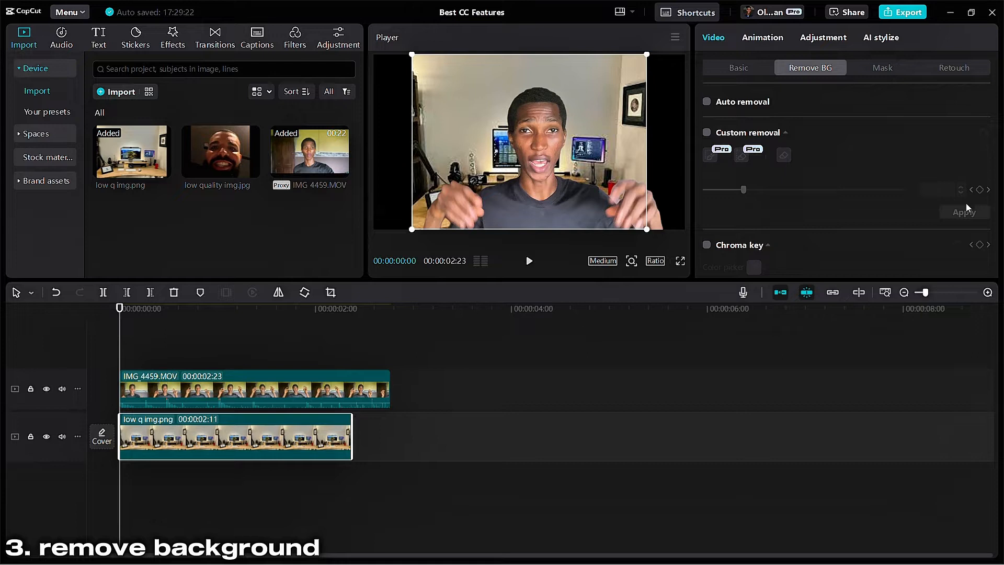
Step: Enlarge the low q img.png background to fill the frame and shift it downward behind the person
{"action": "left_click_drag", "start_coordinate": [649, 227], "coordinate": [750, 286]}
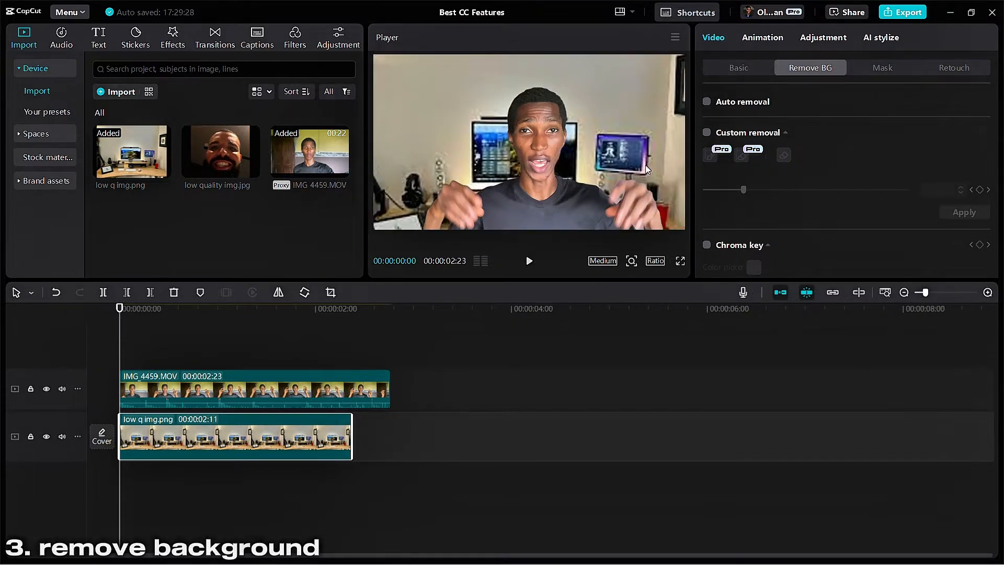
{"action": "left_click_drag", "start_coordinate": [644, 140], "coordinate": [629, 201]}
Step: Review the cutout over the new background at several points in the timeline
{"action": "left_click", "coordinate": [263, 340]}
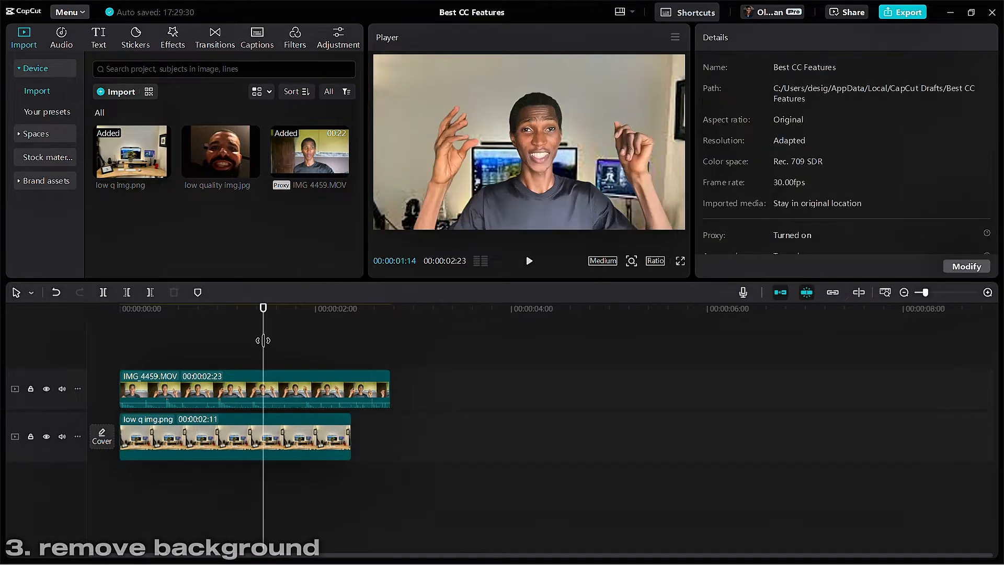
{"action": "left_click", "coordinate": [163, 328]}
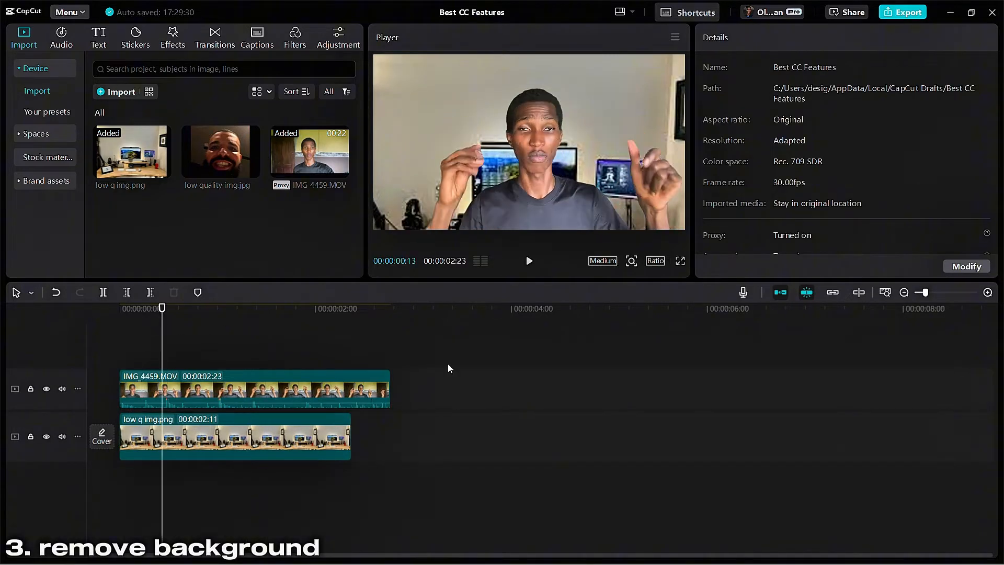
{"action": "left_click", "coordinate": [231, 346]}
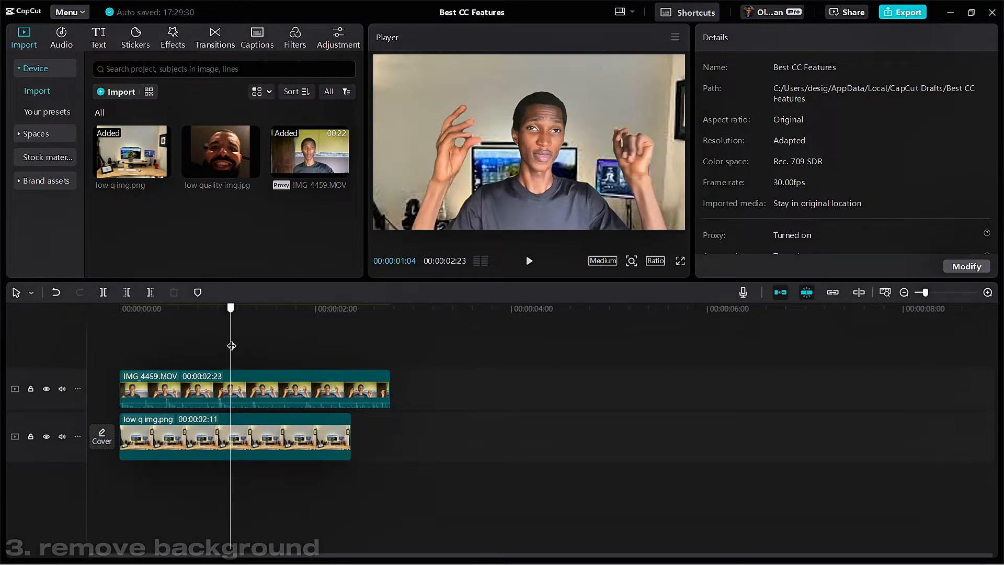
{"action": "left_click", "coordinate": [161, 341]}
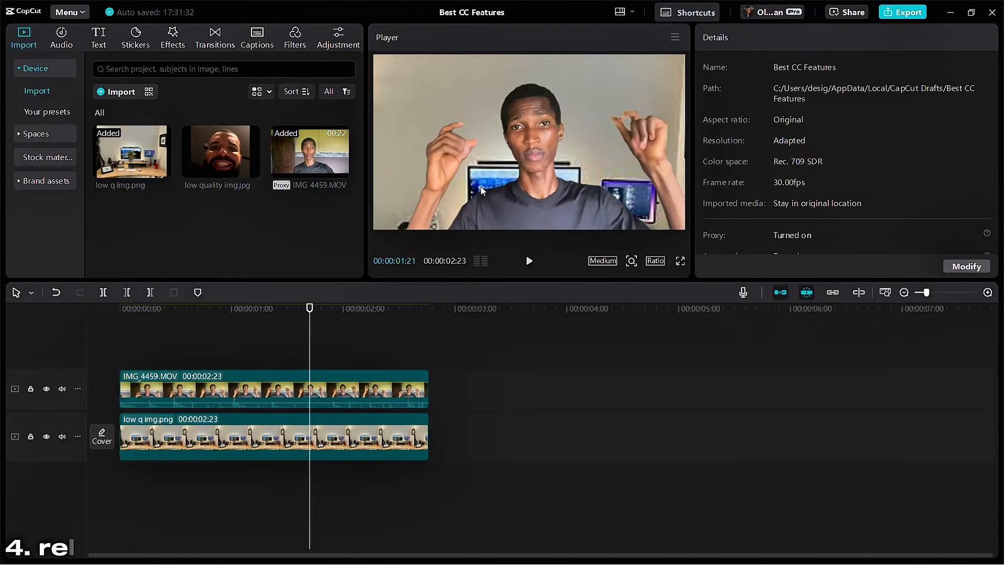
Step: Check the cutout at earlier points in the timeline and open the basic video settings of the low q img.png clip
{"action": "left_click", "coordinate": [229, 341]}
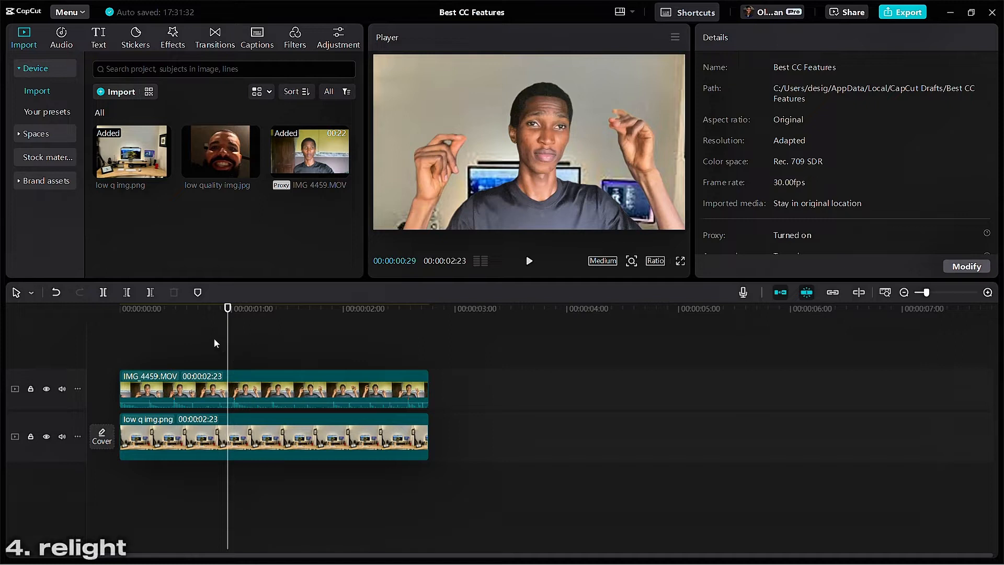
{"action": "left_click", "coordinate": [190, 335]}
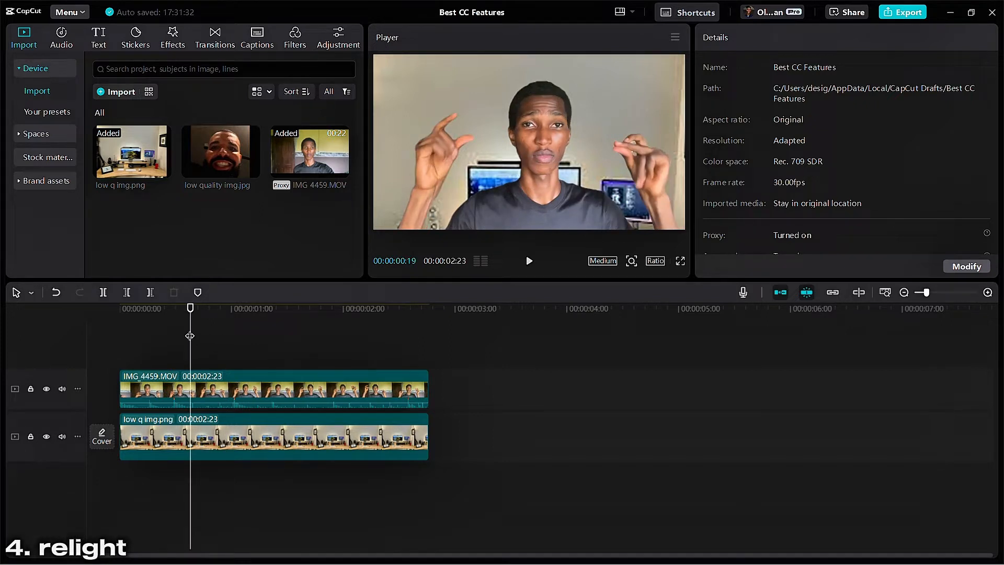
{"action": "left_click", "coordinate": [189, 446]}
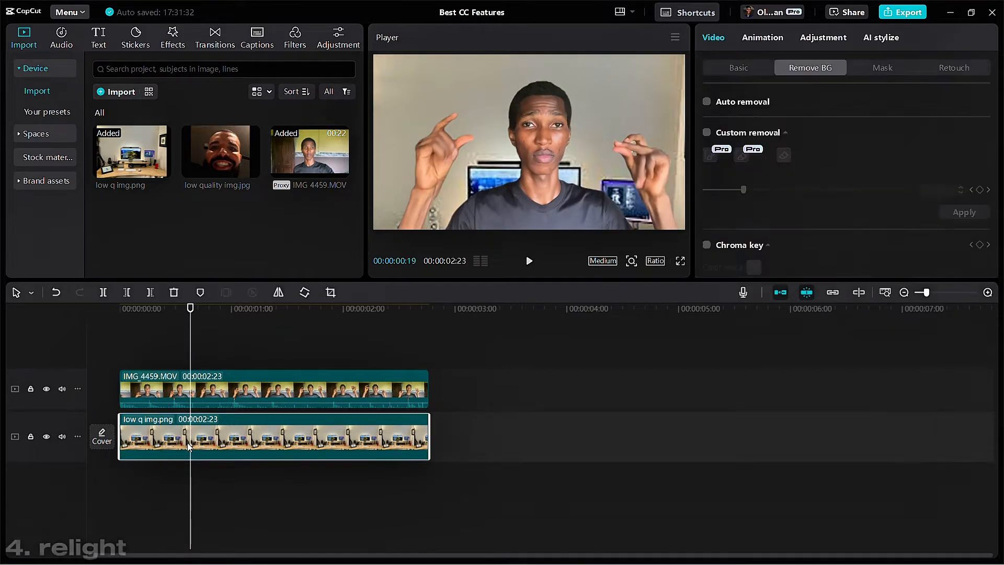
{"action": "left_click", "coordinate": [737, 69]}
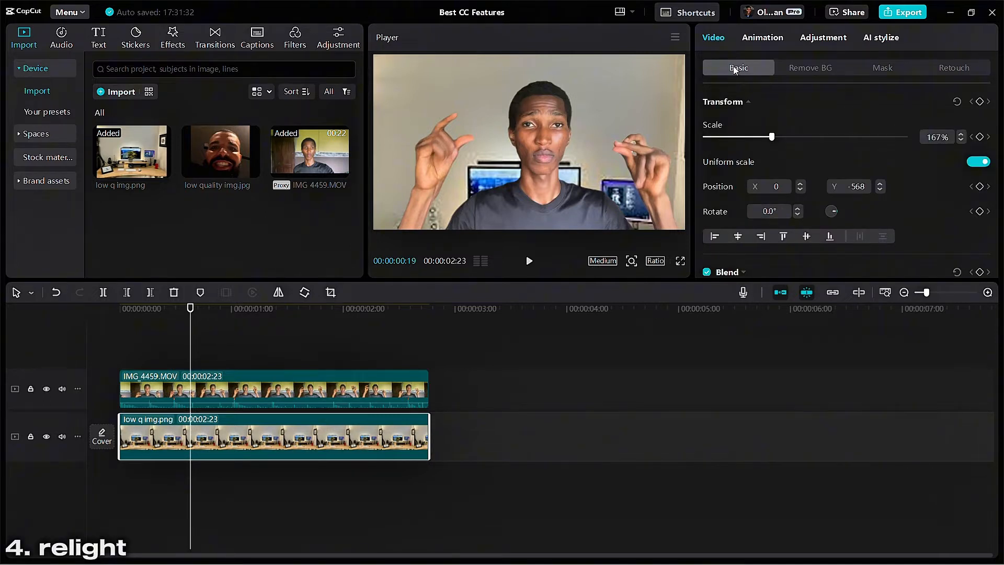
Step: Import the short bg image from the V&V ASSET folder into the project media
{"action": "double_click", "coordinate": [250, 239]}
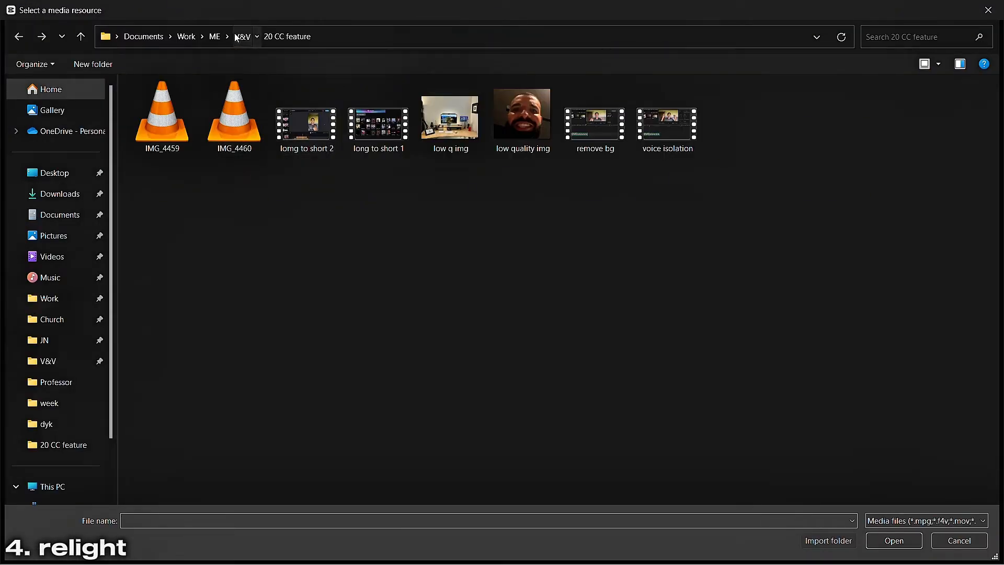
{"action": "left_click", "coordinate": [241, 36]}
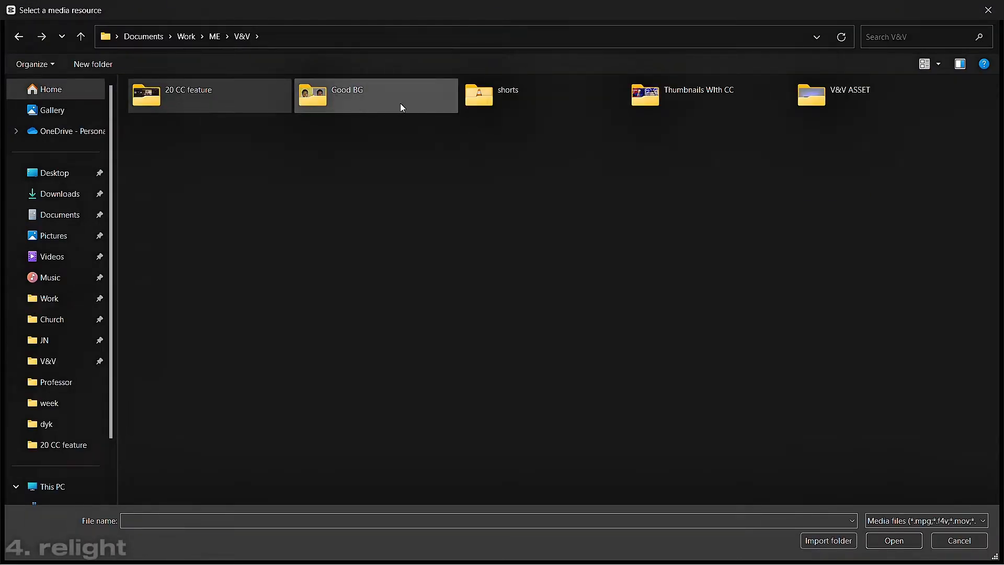
{"action": "double_click", "coordinate": [850, 98]}
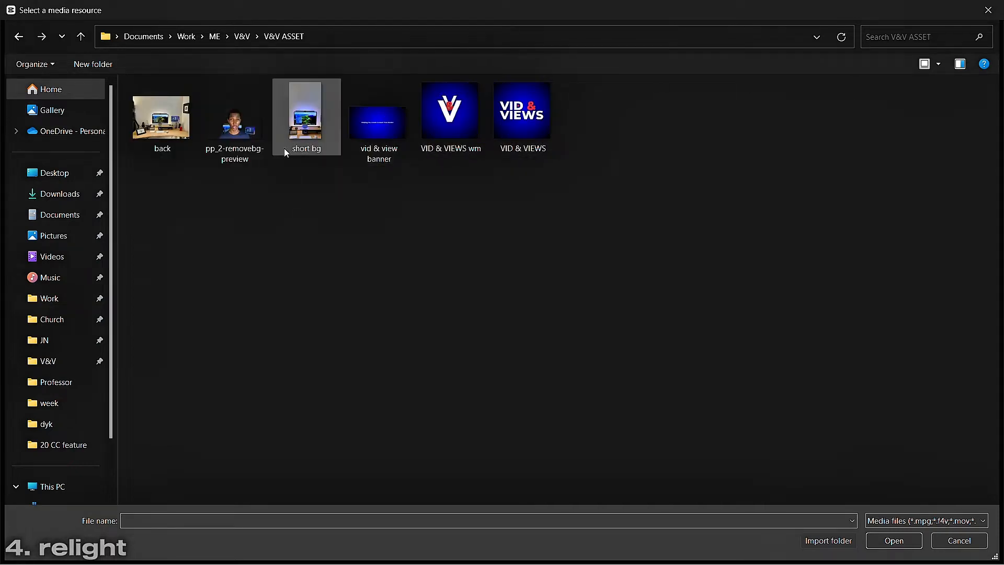
{"action": "left_click", "coordinate": [295, 133]}
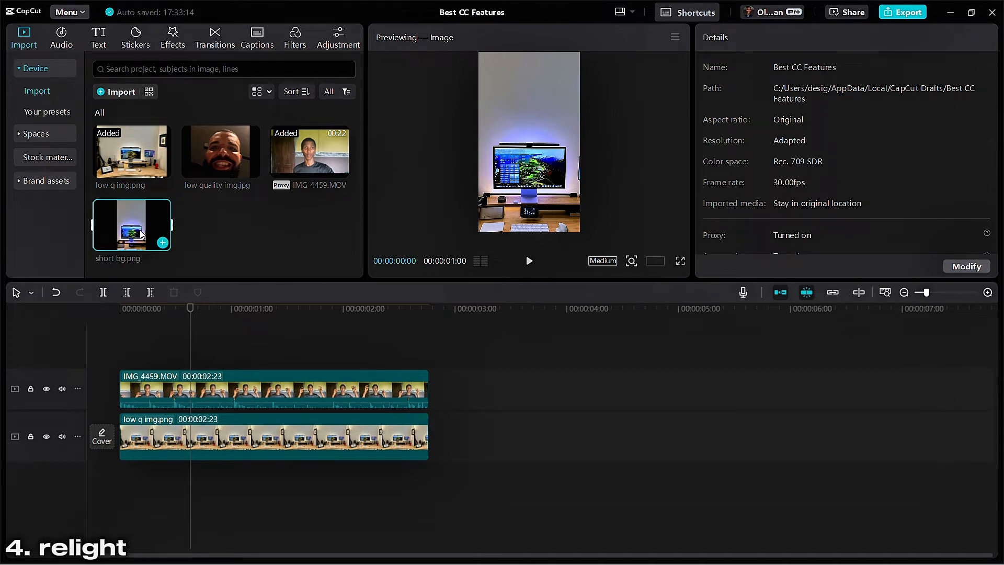
Step: Examine the low q img.png background with the IMG_4459.MOV clip briefly hidden, and compare it with short bg.png
{"action": "left_click", "coordinate": [275, 328]}
{"action": "left_click", "coordinate": [262, 382]}
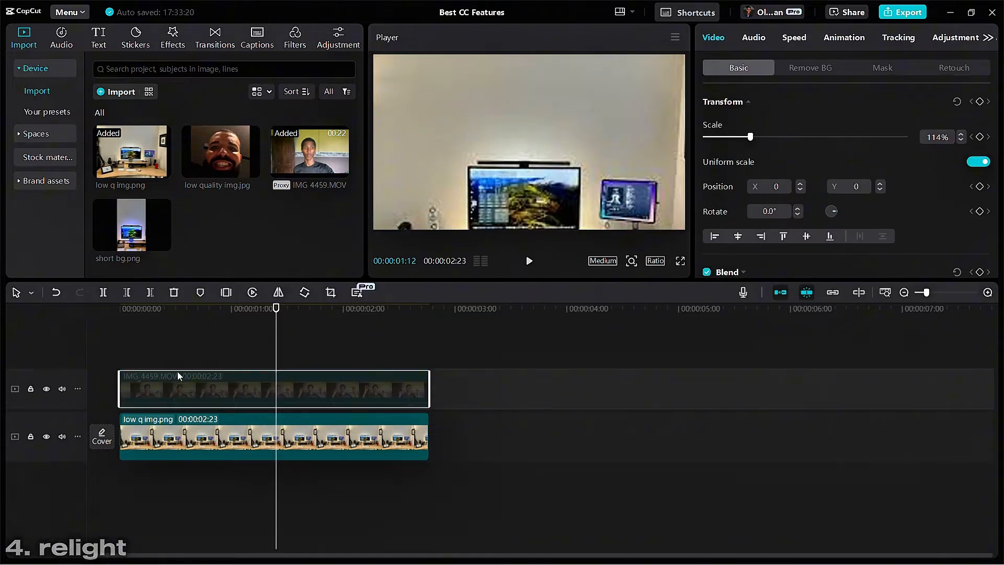
{"action": "key", "text": "v"}
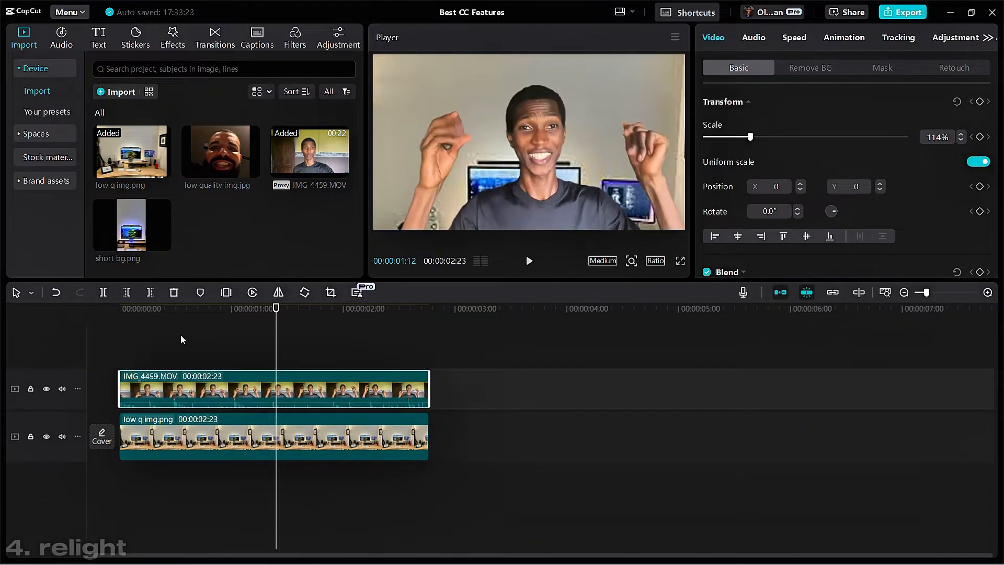
{"action": "left_click", "coordinate": [143, 235]}
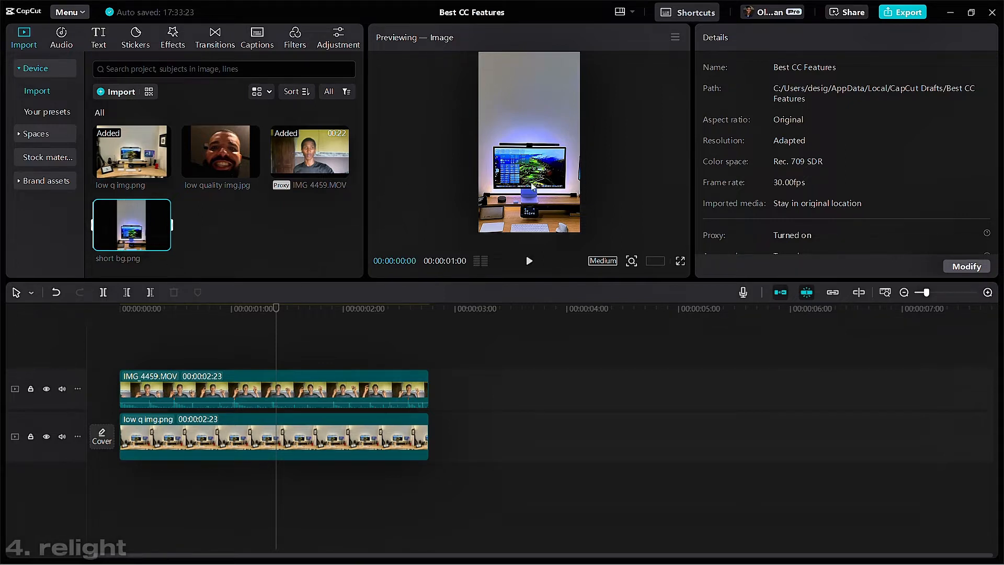
{"action": "left_click", "coordinate": [230, 342]}
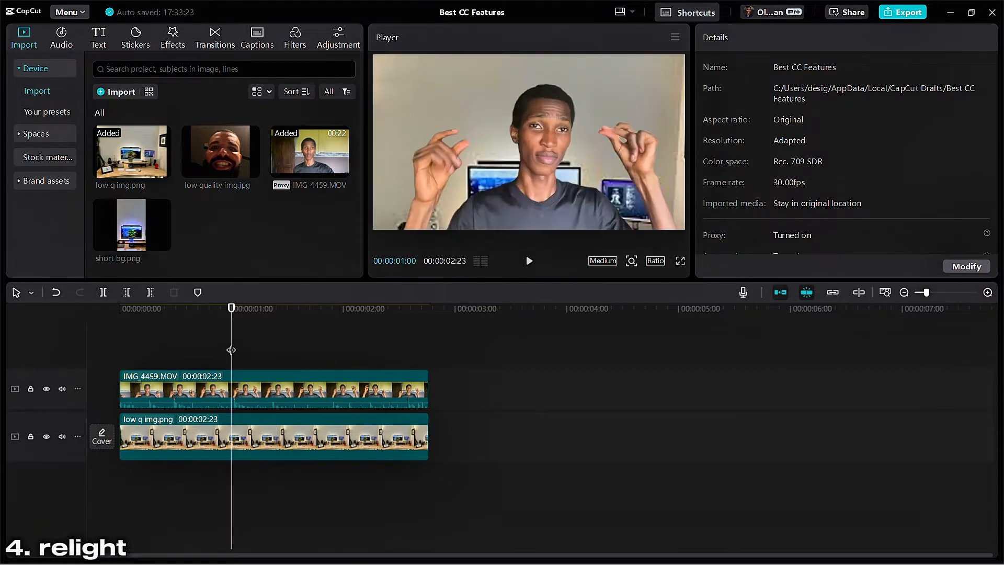
Step: Relight the low q img.png background clip with the saved Preset 2 and position its point light behind the person
{"action": "left_click", "coordinate": [256, 434]}
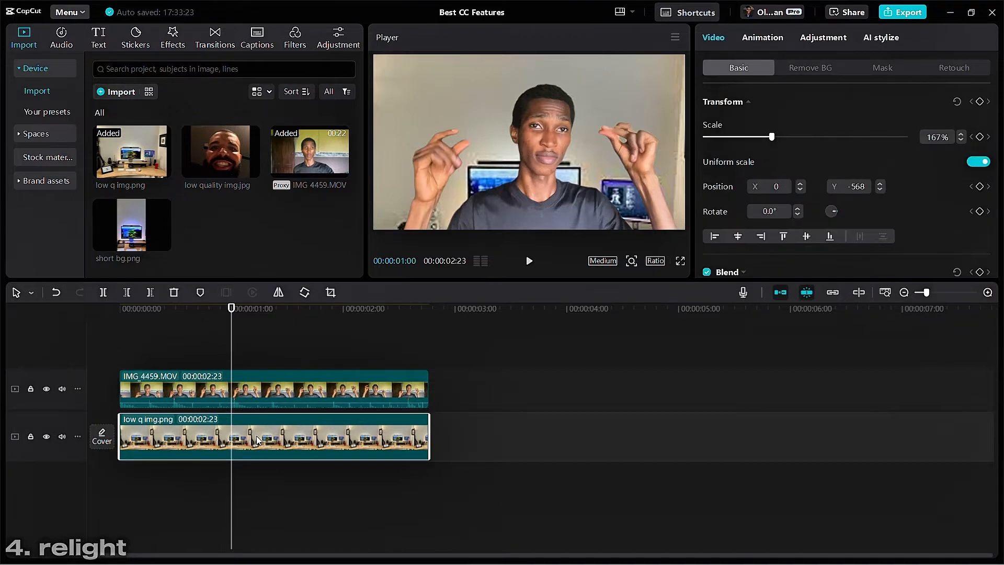
{"action": "scroll", "coordinate": [770, 142], "scroll_direction": "down", "scroll_amount": 2}
{"action": "scroll", "coordinate": [770, 143], "scroll_direction": "down", "scroll_amount": 5}
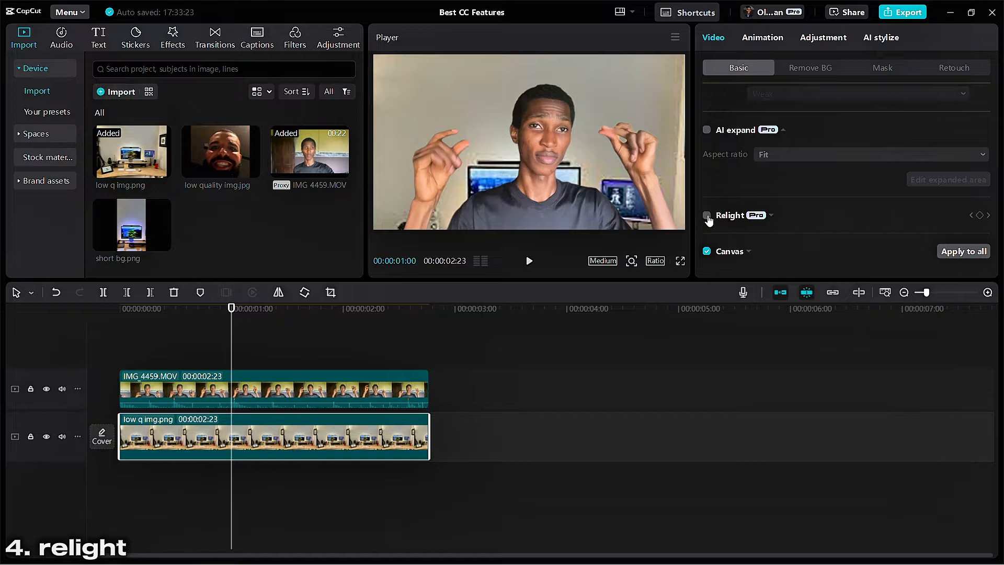
{"action": "left_click", "coordinate": [707, 216]}
{"action": "scroll", "coordinate": [790, 191], "scroll_direction": "down", "scroll_amount": 2}
{"action": "scroll", "coordinate": [789, 191], "scroll_direction": "down", "scroll_amount": 1}
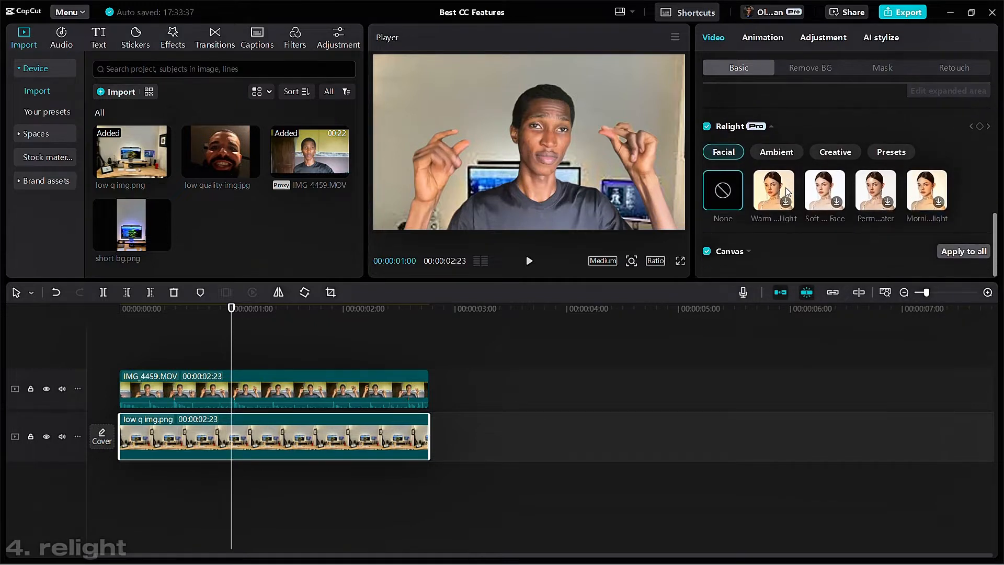
{"action": "left_click", "coordinate": [892, 152]}
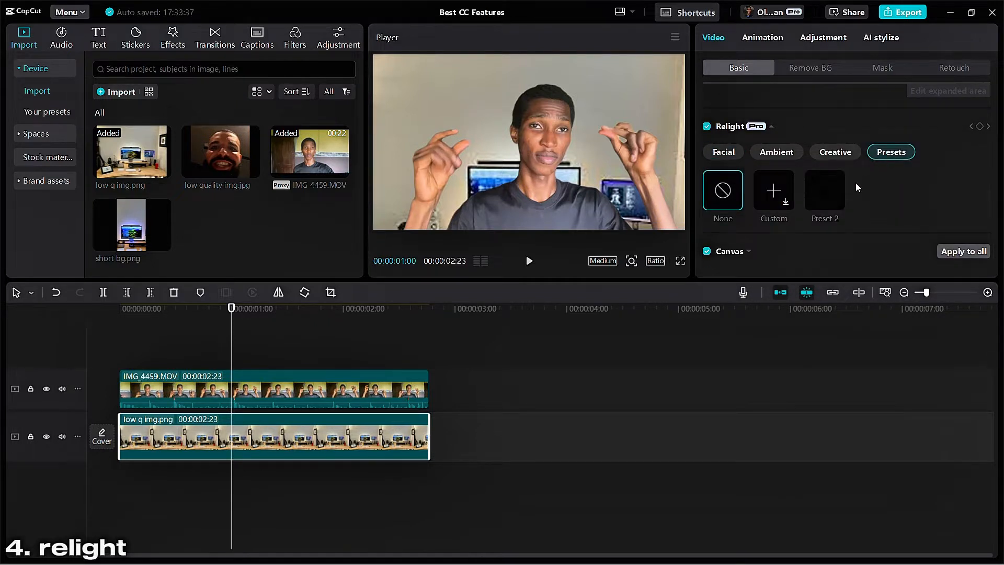
{"action": "left_click", "coordinate": [818, 197]}
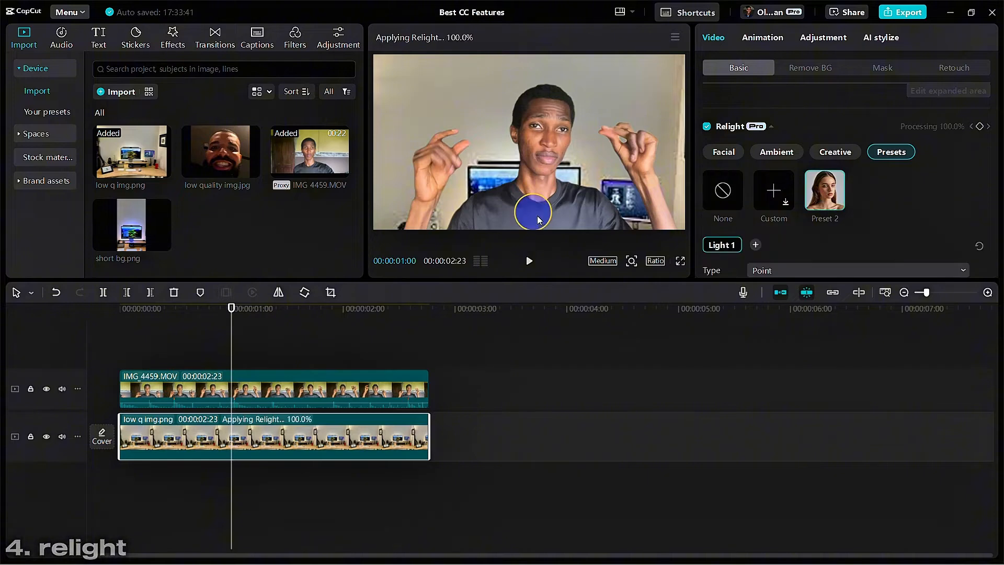
{"action": "left_click_drag", "start_coordinate": [512, 176], "coordinate": [536, 211]}
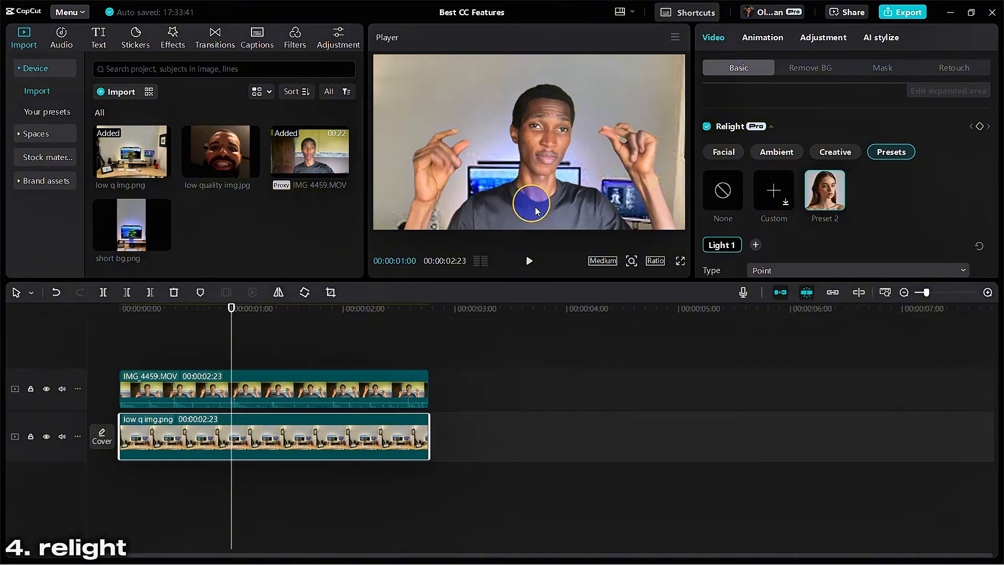
Step: Compare the background with Relight set to None and to Preset 2, ending with Preset 2 active
{"action": "left_click", "coordinate": [723, 195]}
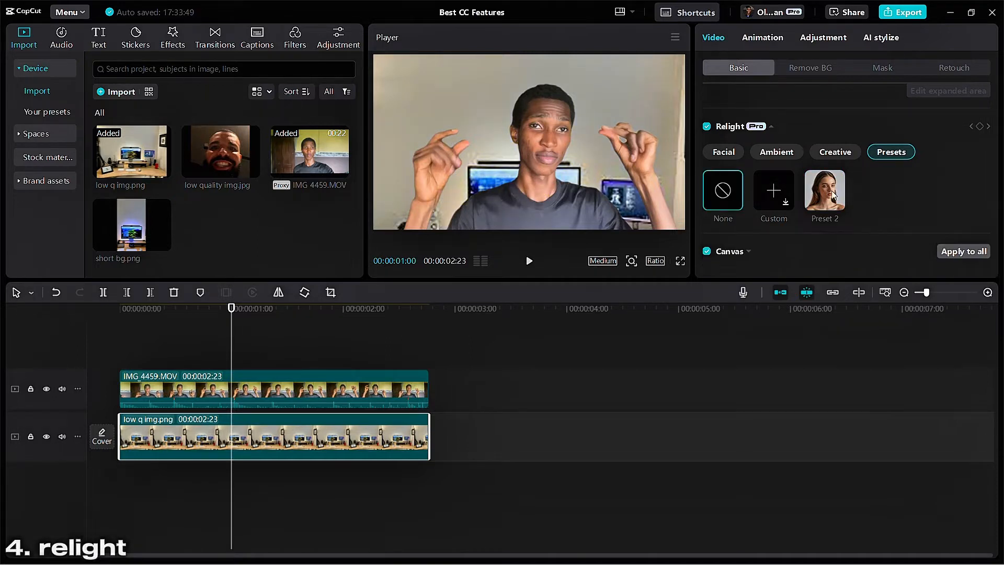
{"action": "left_click", "coordinate": [832, 191]}
{"action": "left_click", "coordinate": [733, 194]}
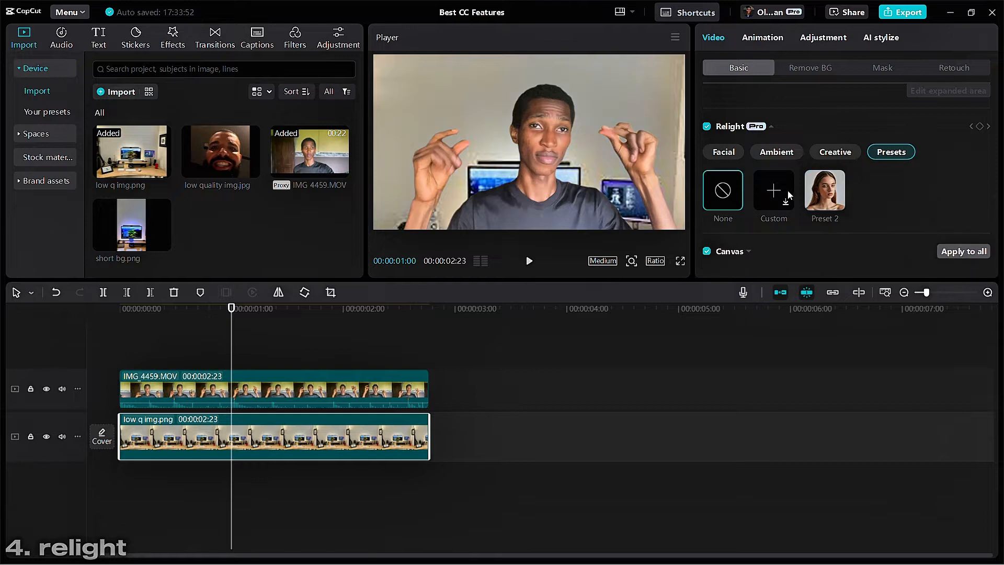
{"action": "left_click", "coordinate": [825, 195]}
{"action": "left_click", "coordinate": [331, 351]}
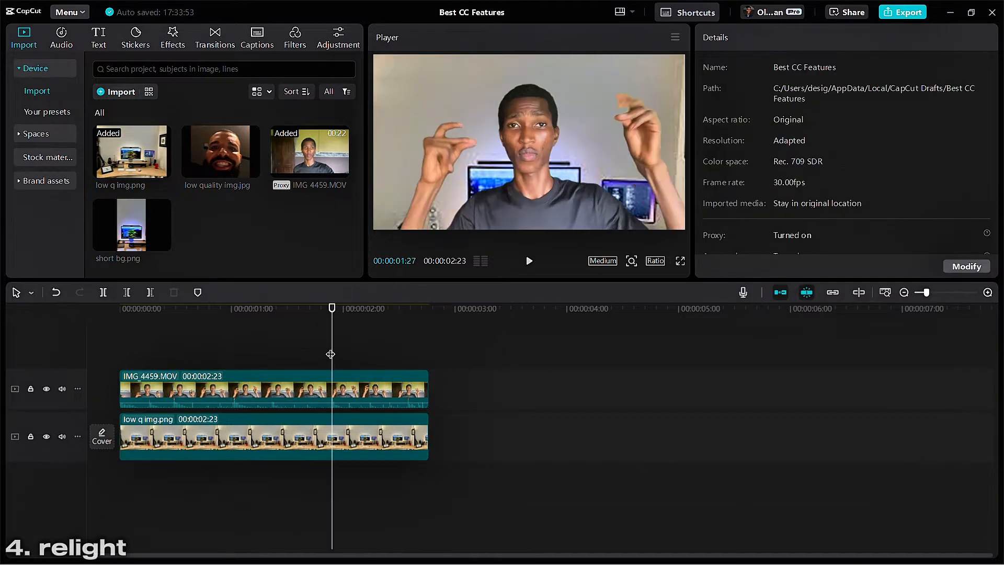
{"action": "scroll", "coordinate": [630, 153], "scroll_direction": "down", "scroll_amount": 3}
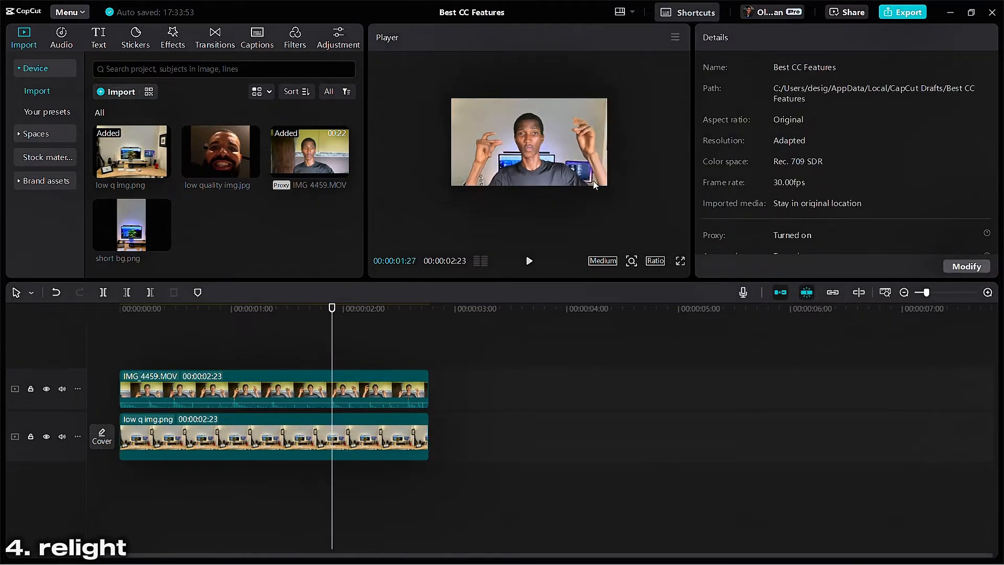
{"action": "left_click", "coordinate": [328, 431]}
{"action": "scroll", "coordinate": [774, 206], "scroll_direction": "down", "scroll_amount": 8}
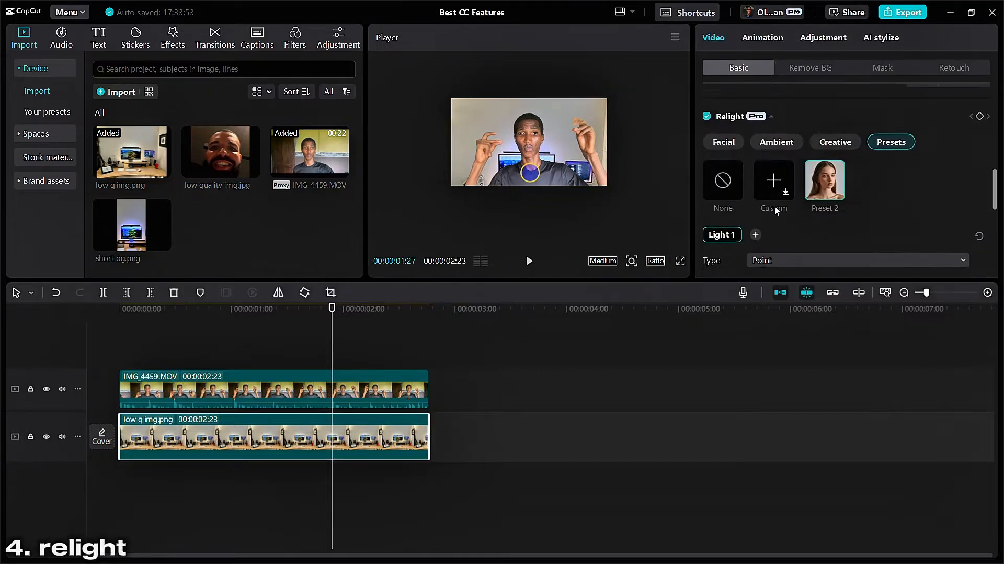
{"action": "left_click", "coordinate": [724, 128]}
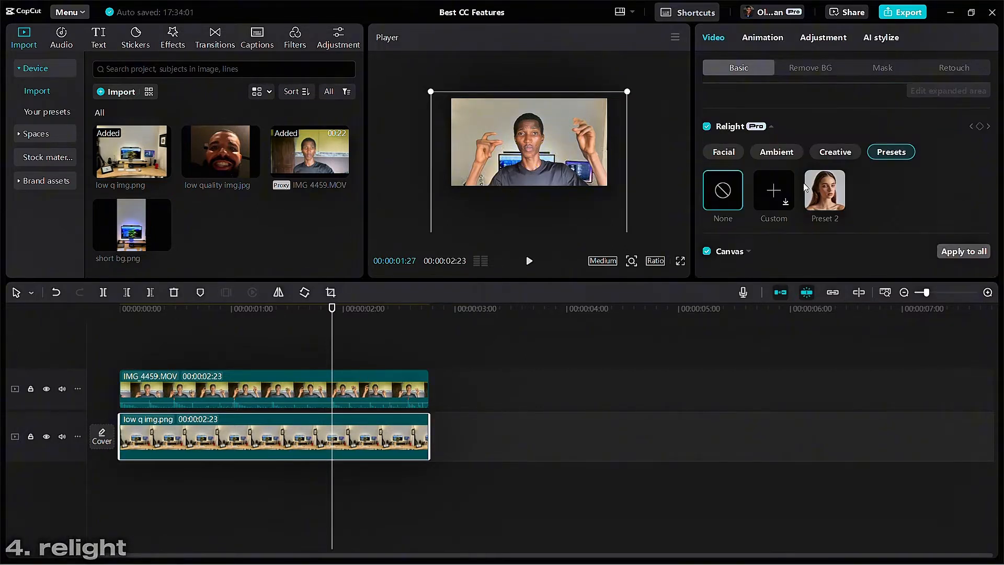
{"action": "left_click", "coordinate": [826, 193]}
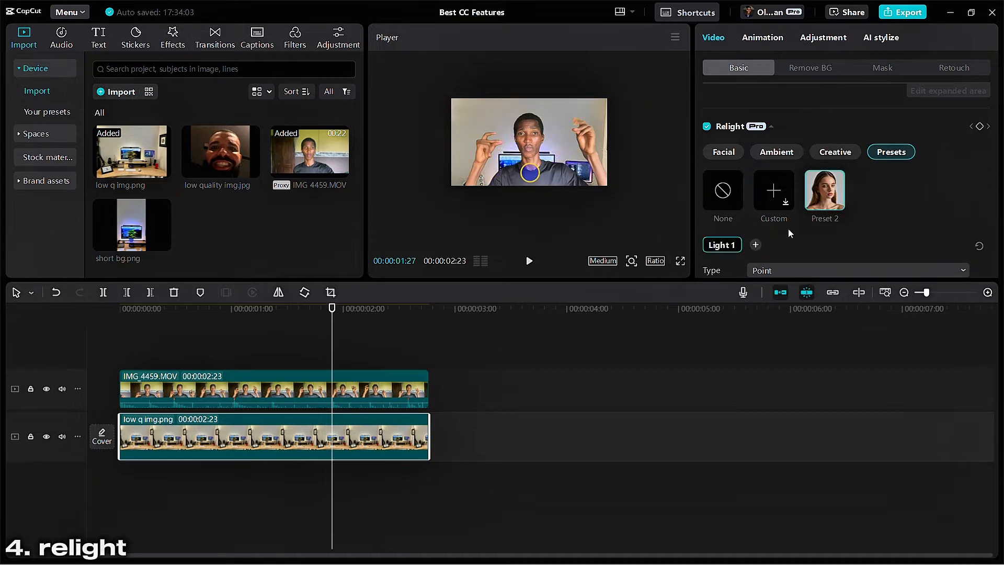
Step: Compare the relit composite with the real backlight in short bg.png by previewing the image and timeline alternately
{"action": "left_click", "coordinate": [131, 206]}
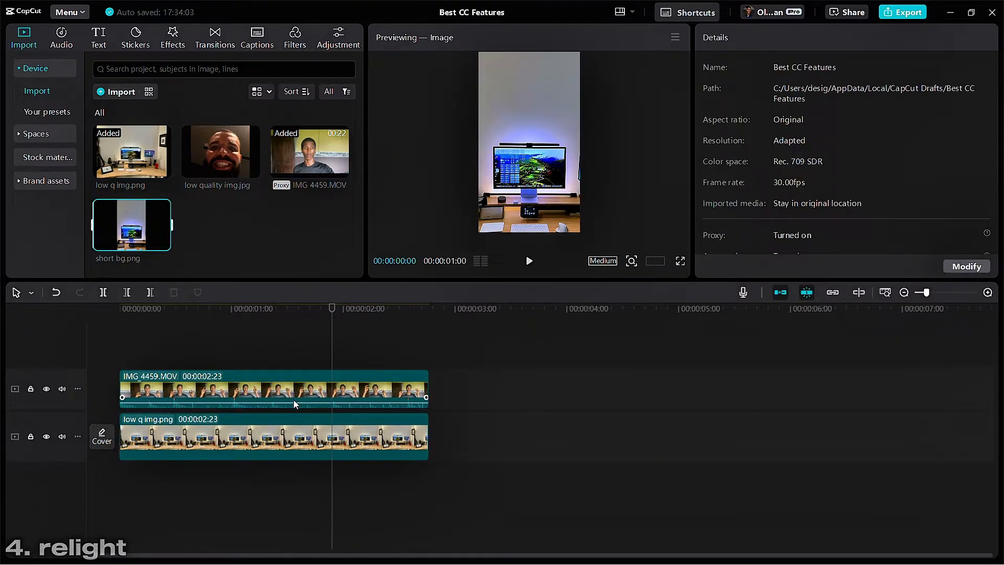
{"action": "left_click", "coordinate": [236, 323]}
{"action": "left_click", "coordinate": [249, 436]}
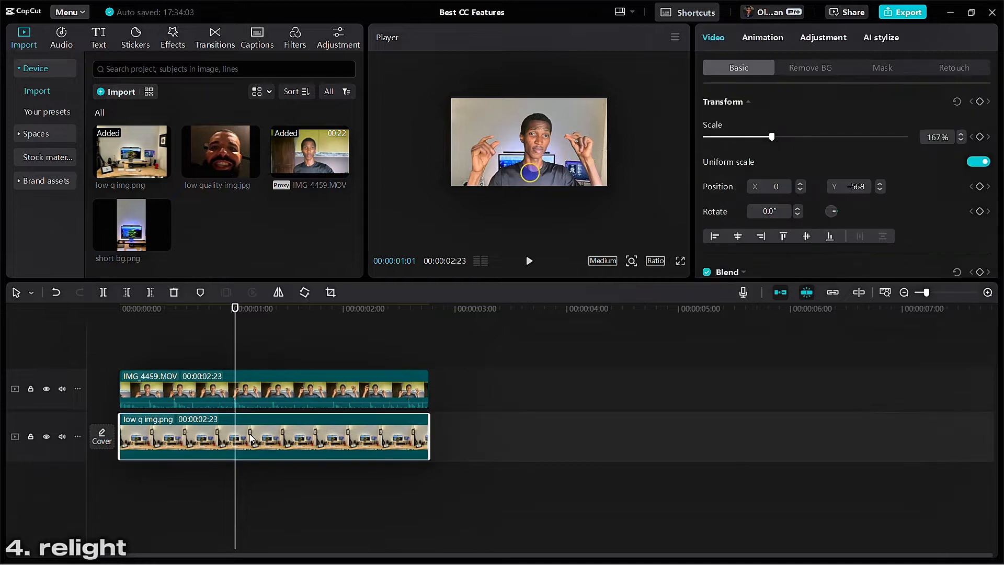
{"action": "left_click", "coordinate": [122, 227]}
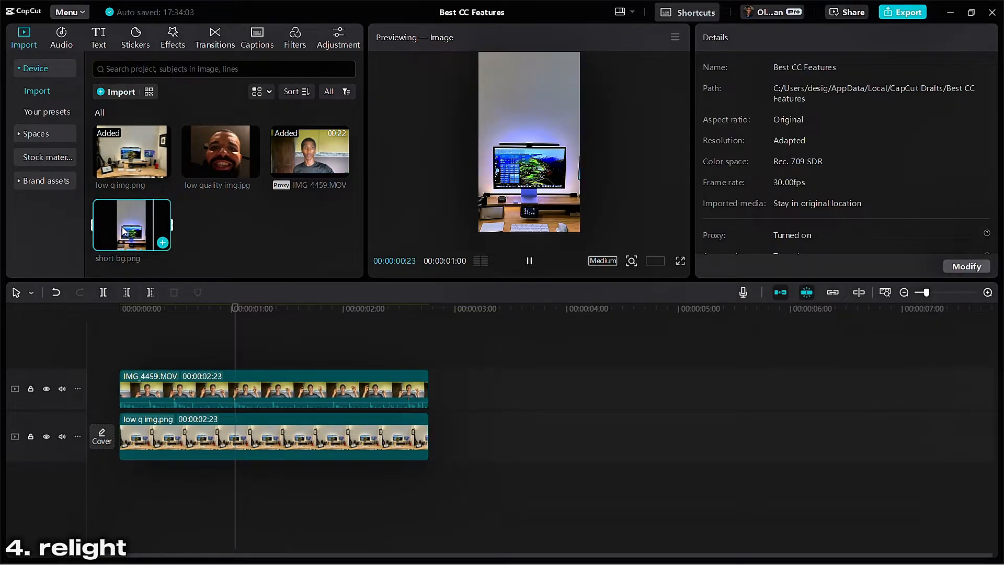
{"action": "left_click", "coordinate": [214, 335]}
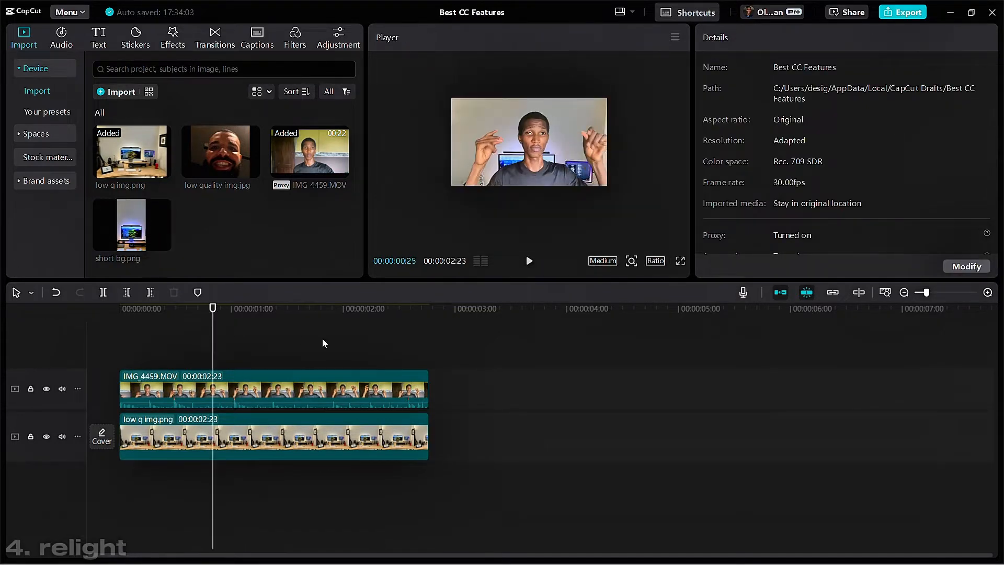
Step: Try the teal backlight from the Ambient relight looks on the low q img.png clip, and replace it with the blue one
{"action": "left_click", "coordinate": [318, 450]}
{"action": "scroll", "coordinate": [740, 137], "scroll_direction": "down", "scroll_amount": 5}
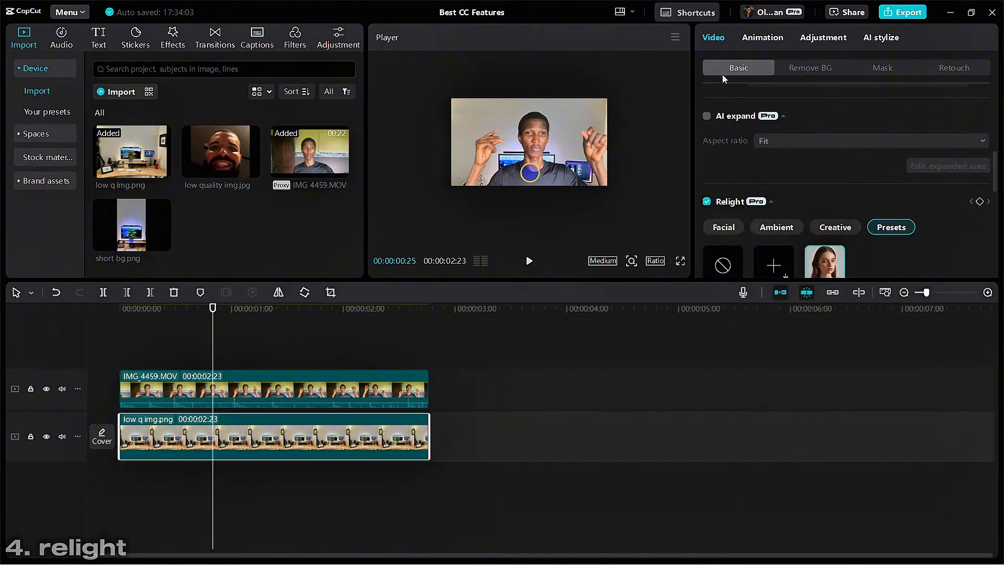
{"action": "scroll", "coordinate": [750, 193], "scroll_direction": "down", "scroll_amount": 2}
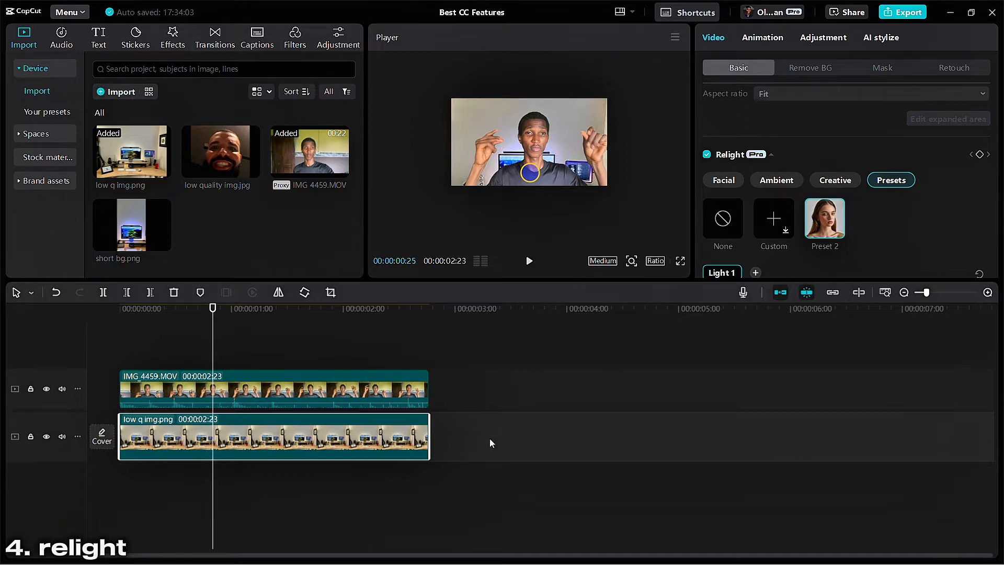
{"action": "left_click", "coordinate": [778, 184]}
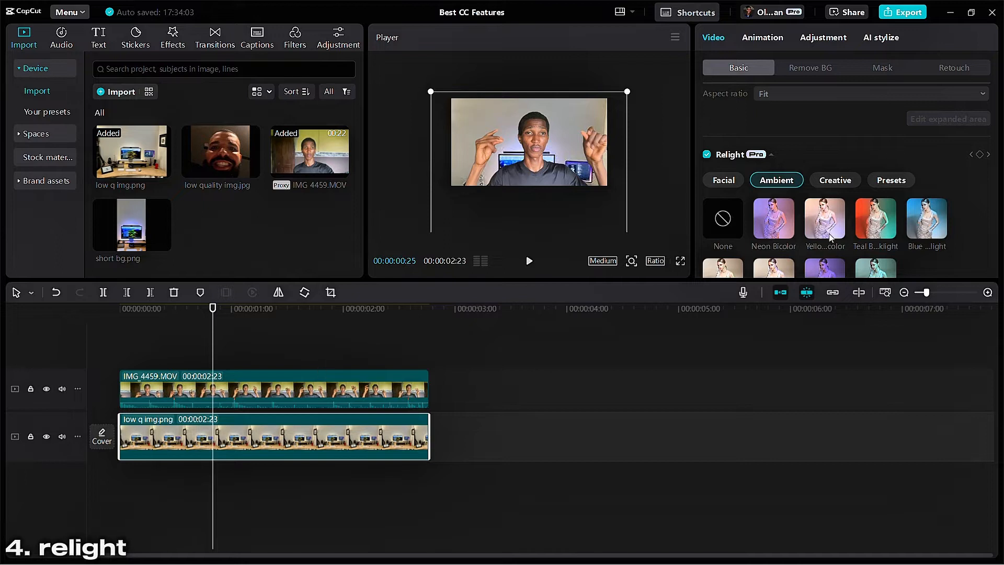
{"action": "left_click", "coordinate": [883, 217]}
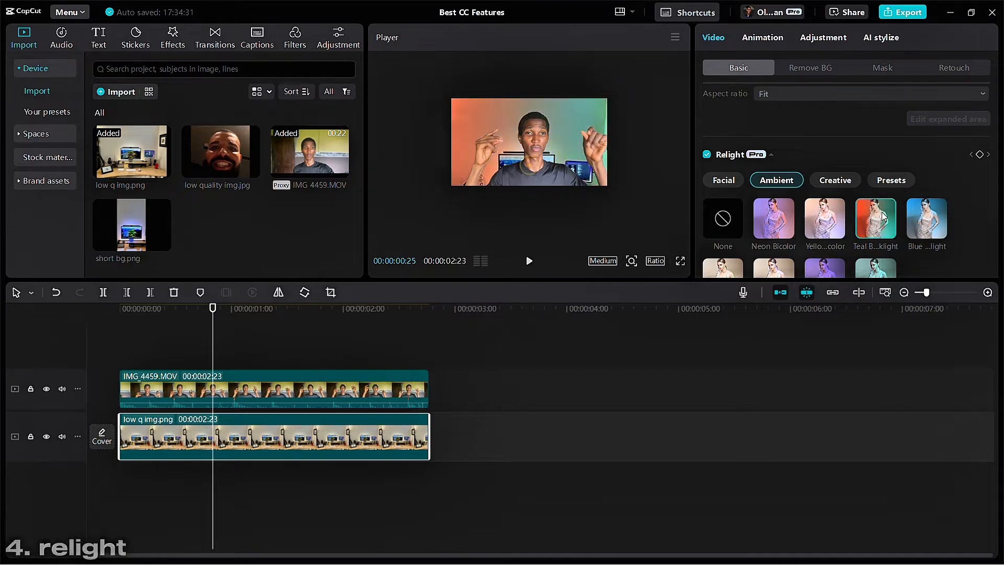
{"action": "left_click", "coordinate": [921, 215]}
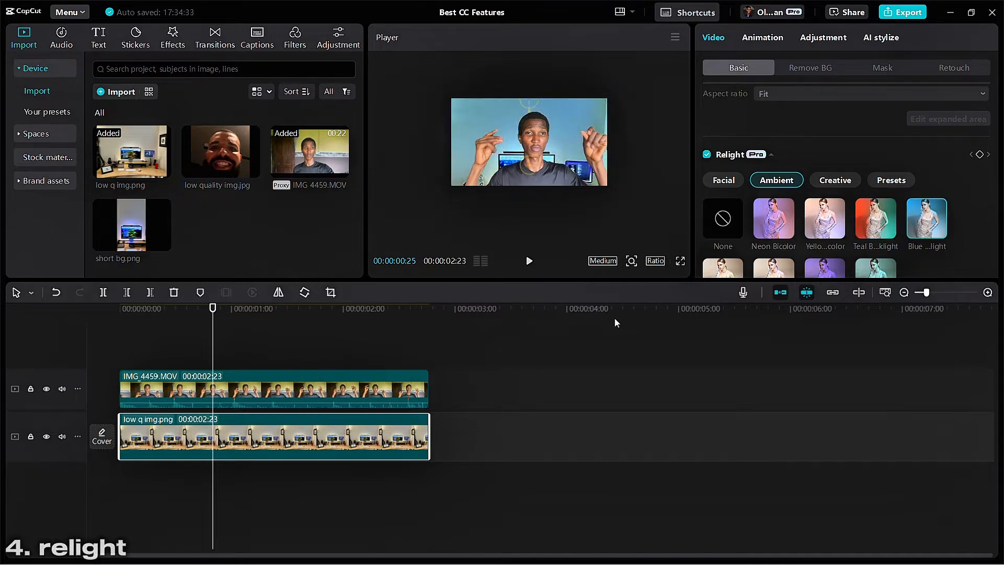
{"action": "left_click", "coordinate": [324, 356]}
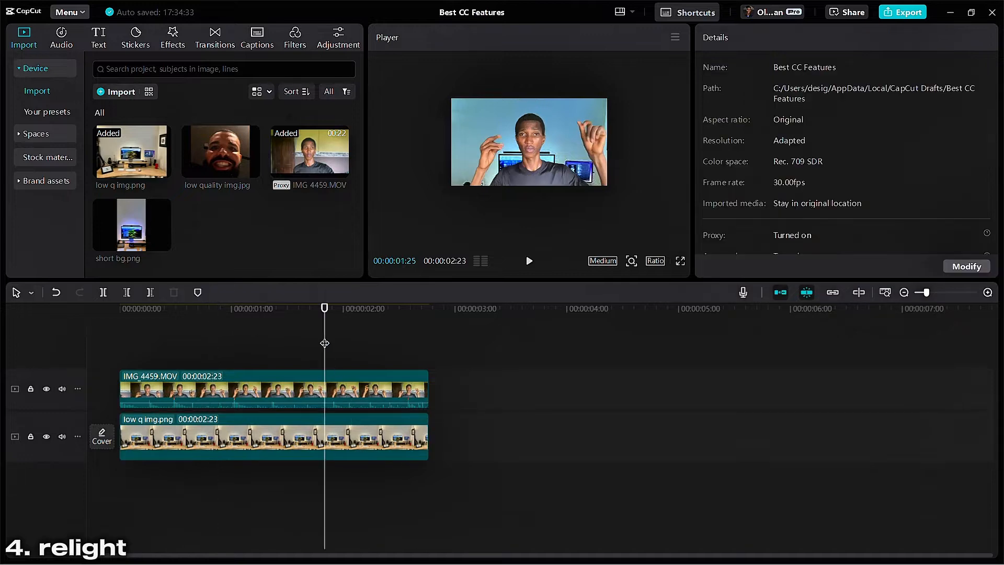
Step: Open the Retouch settings for the IMG_4459.MOV clip and return the playhead to the start of the timeline
{"action": "left_click", "coordinate": [199, 342]}
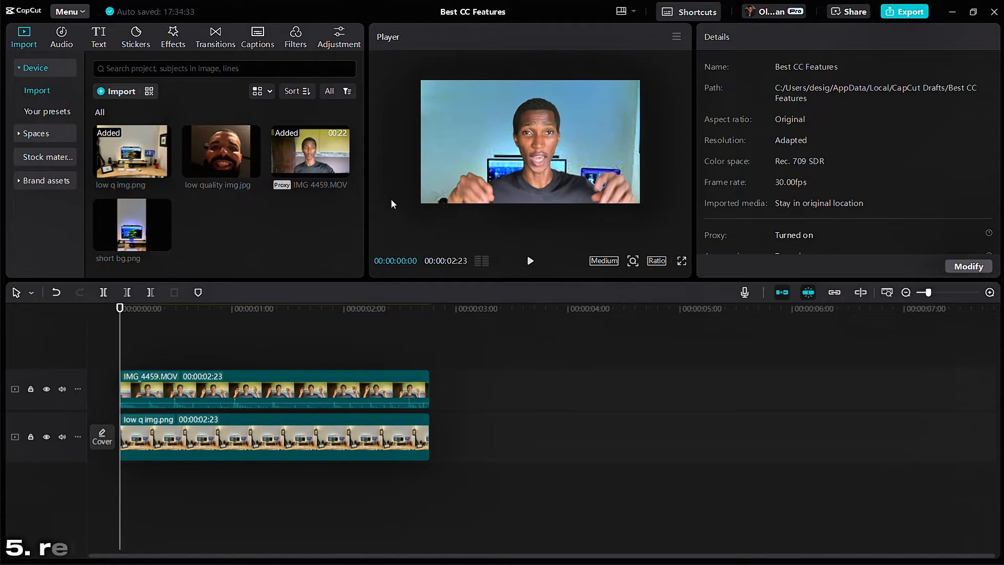
{"action": "left_click", "coordinate": [287, 312]}
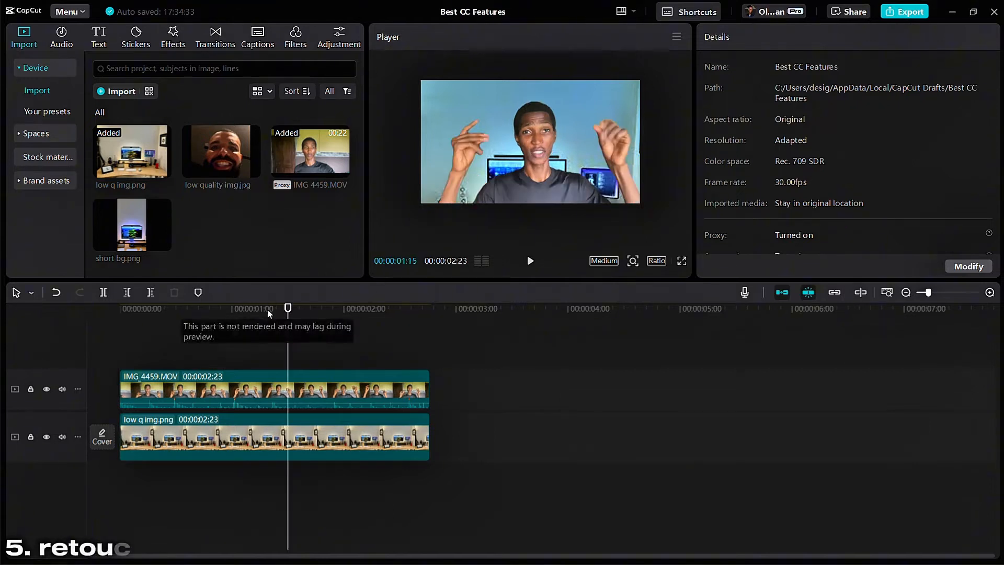
{"action": "left_click", "coordinate": [256, 387]}
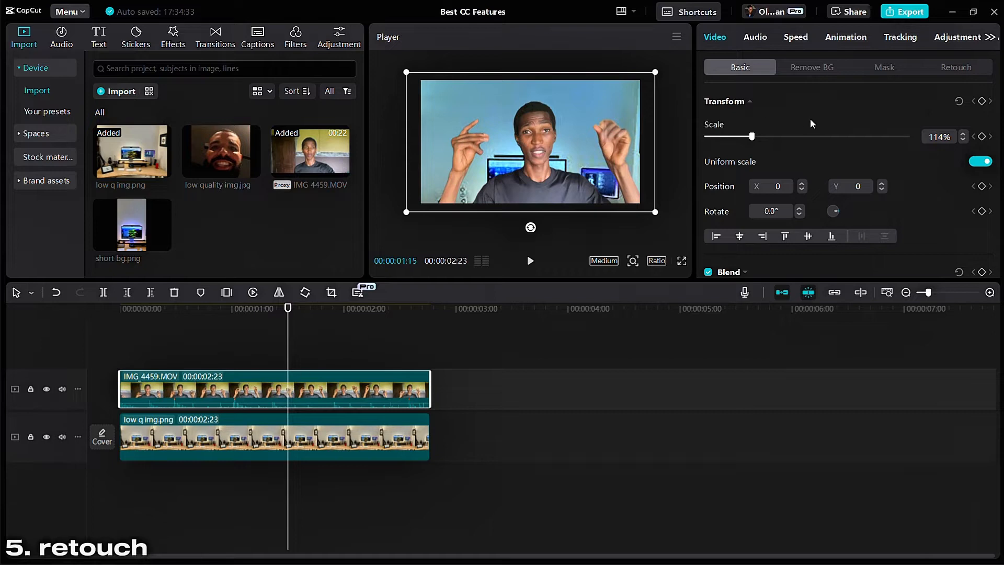
{"action": "left_click", "coordinate": [959, 68]}
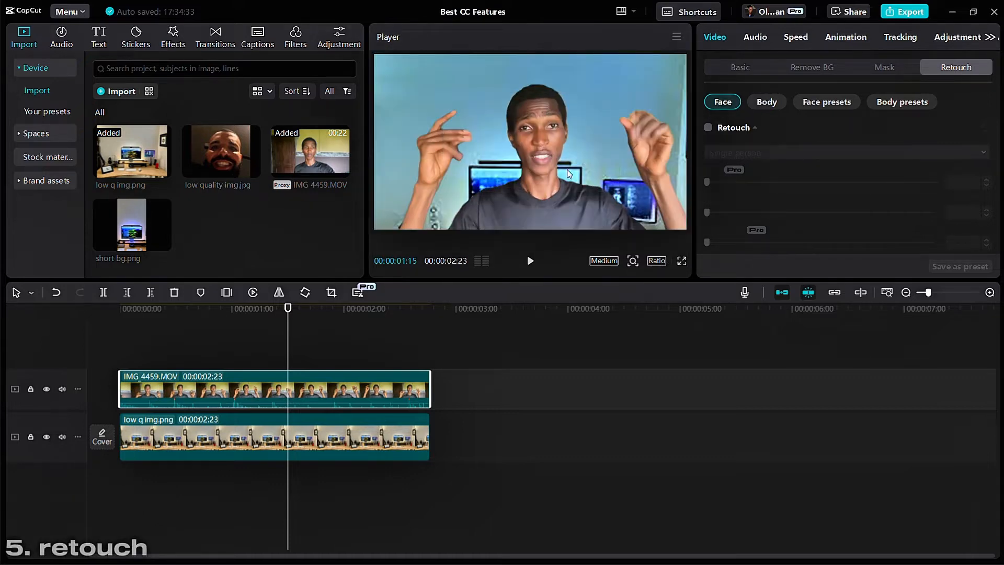
{"action": "left_click", "coordinate": [200, 330]}
{"action": "key", "text": "Home"}
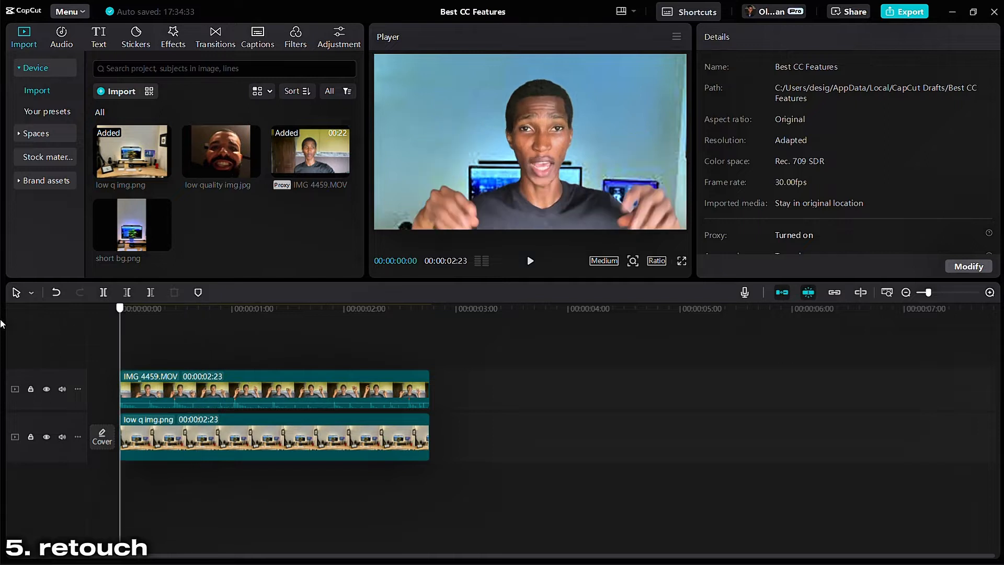
Step: Compare the face in IMG_4459.MOV with the saved face Preset 2 and with None, ending on None
{"action": "left_click", "coordinate": [287, 382]}
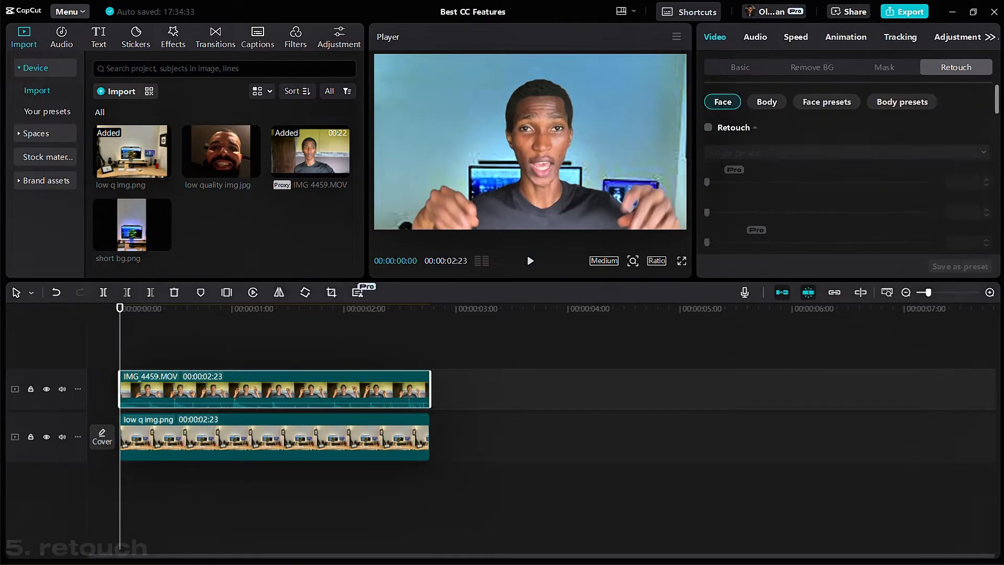
{"action": "left_click", "coordinate": [825, 105]}
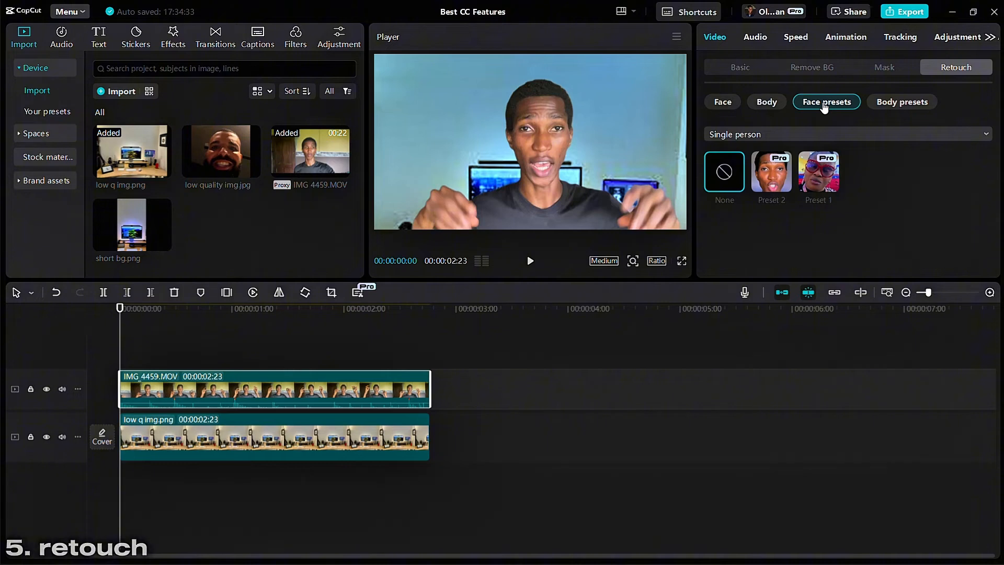
{"action": "left_click", "coordinate": [770, 175]}
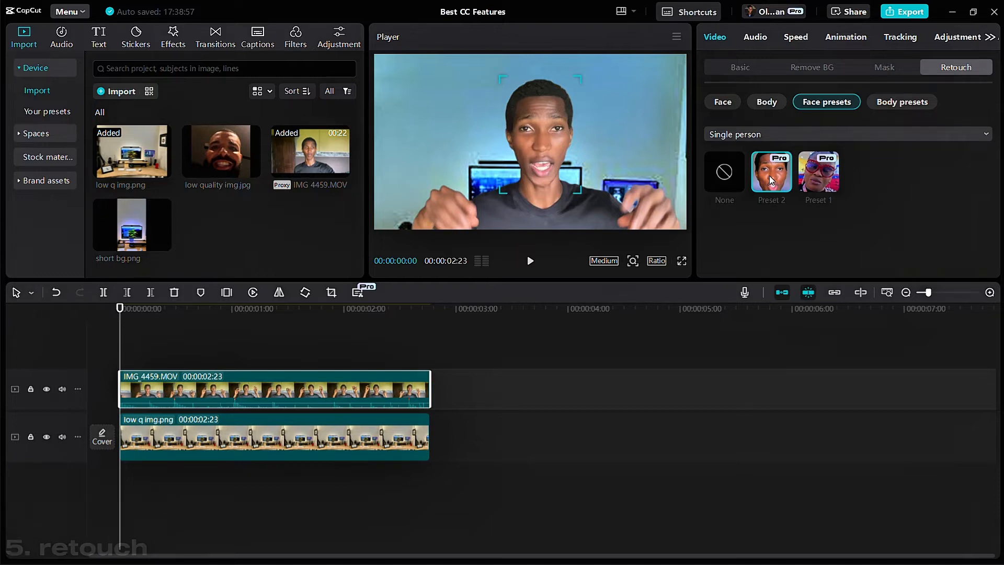
{"action": "left_click", "coordinate": [726, 178]}
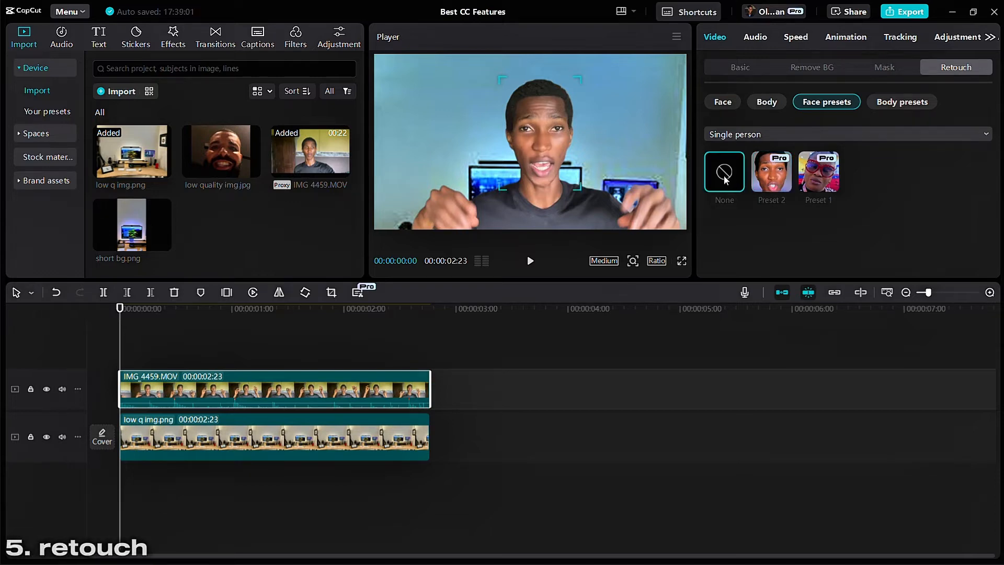
{"action": "left_click", "coordinate": [769, 180]}
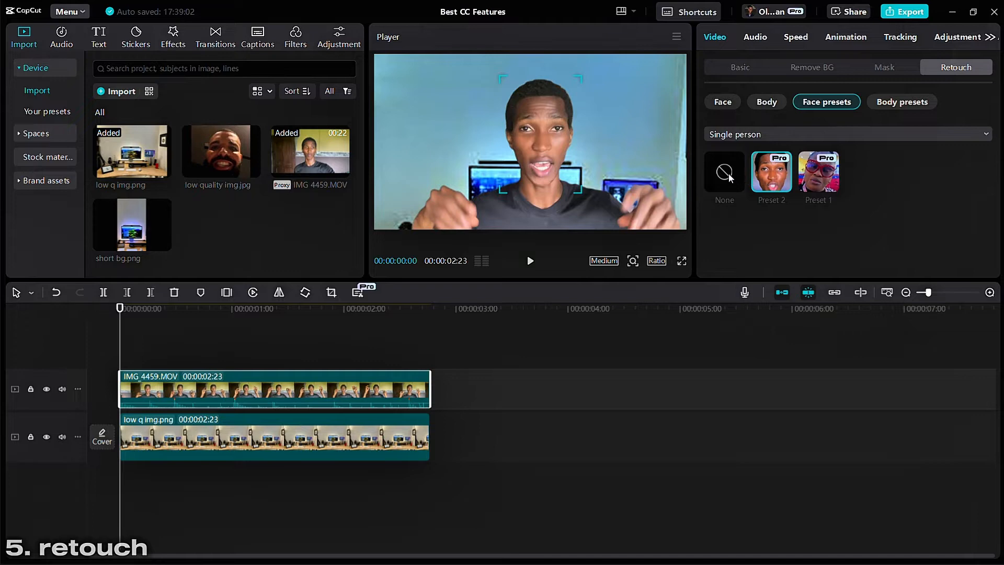
{"action": "left_click", "coordinate": [728, 176]}
{"action": "left_click", "coordinate": [789, 174]}
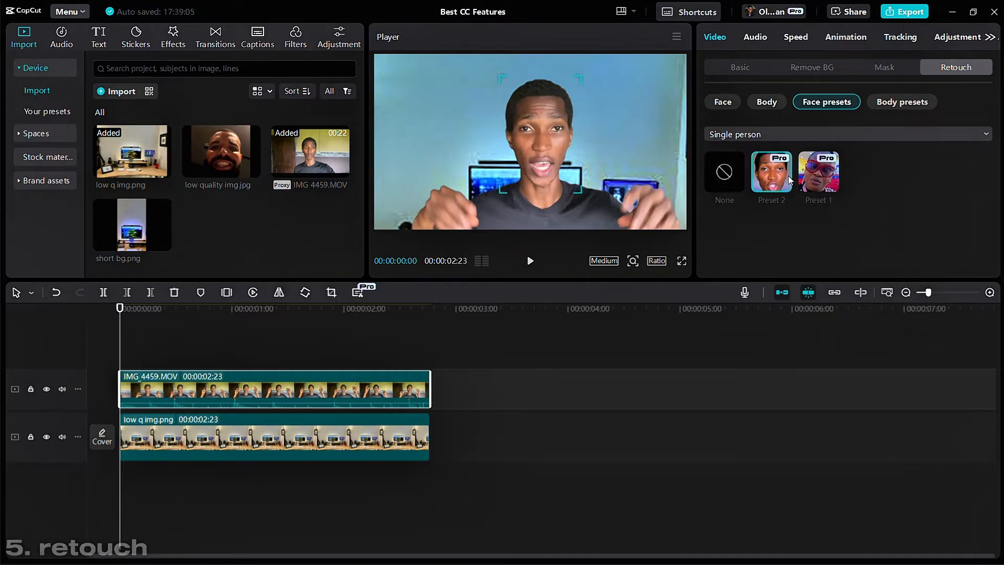
{"action": "left_click", "coordinate": [733, 171]}
Step: Try manual face retouching on IMG_4459.MOV with Even at 100, Smooth at 46 and White teeth at 46
{"action": "left_click", "coordinate": [723, 105]}
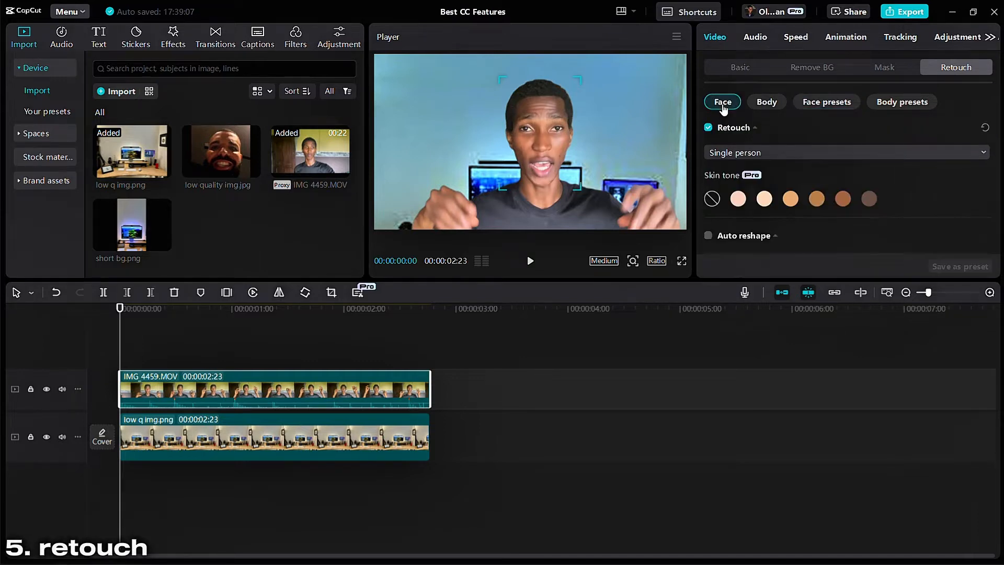
{"action": "left_click_drag", "start_coordinate": [792, 183], "coordinate": [931, 182]}
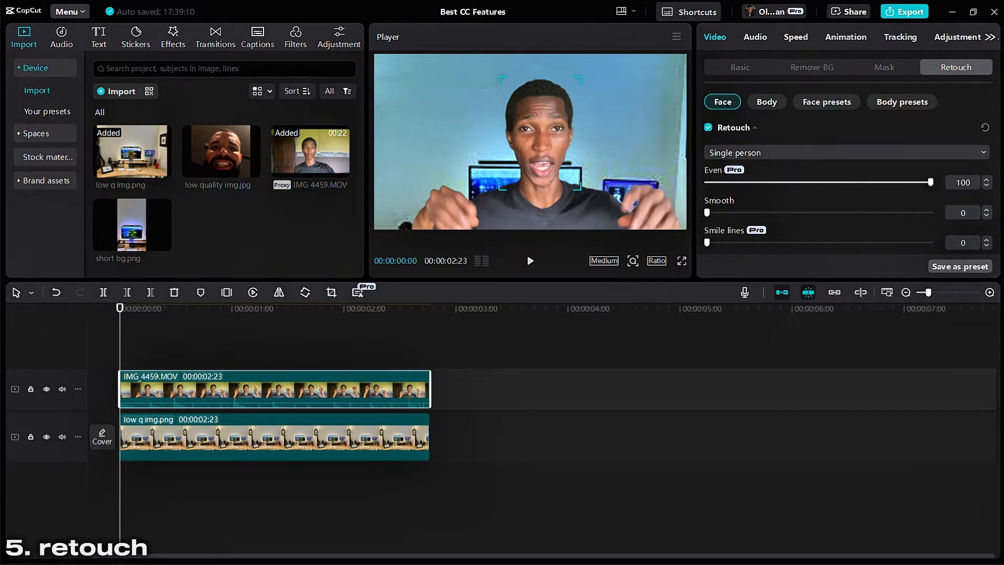
{"action": "scroll", "coordinate": [816, 154], "scroll_direction": "down", "scroll_amount": 2}
{"action": "left_click", "coordinate": [801, 166]}
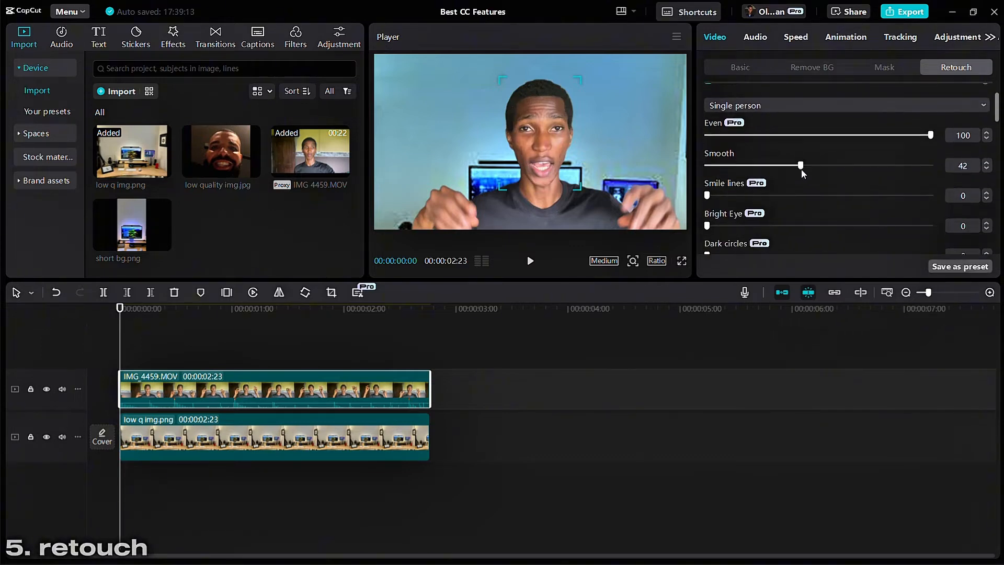
{"action": "mouse_move", "coordinate": [801, 168]}
{"action": "left_mouse_down"}
{"action": "mouse_move", "coordinate": [762, 165]}
{"action": "mouse_move", "coordinate": [808, 159]}
{"action": "mouse_move", "coordinate": [811, 150]}
{"action": "mouse_move", "coordinate": [811, 179]}
{"action": "mouse_move", "coordinate": [930, 181]}
{"action": "mouse_move", "coordinate": [782, 184]}
{"action": "mouse_move", "coordinate": [810, 180]}
{"action": "left_mouse_up"}
{"action": "scroll", "coordinate": [809, 162], "scroll_direction": "down", "scroll_amount": 2}
{"action": "scroll", "coordinate": [776, 218], "scroll_direction": "down", "scroll_amount": 3}
Step: Try several skin tones on the face, including Warm Ivory and the darker shades, and set Skin tone back to None
{"action": "left_click", "coordinate": [764, 226]}
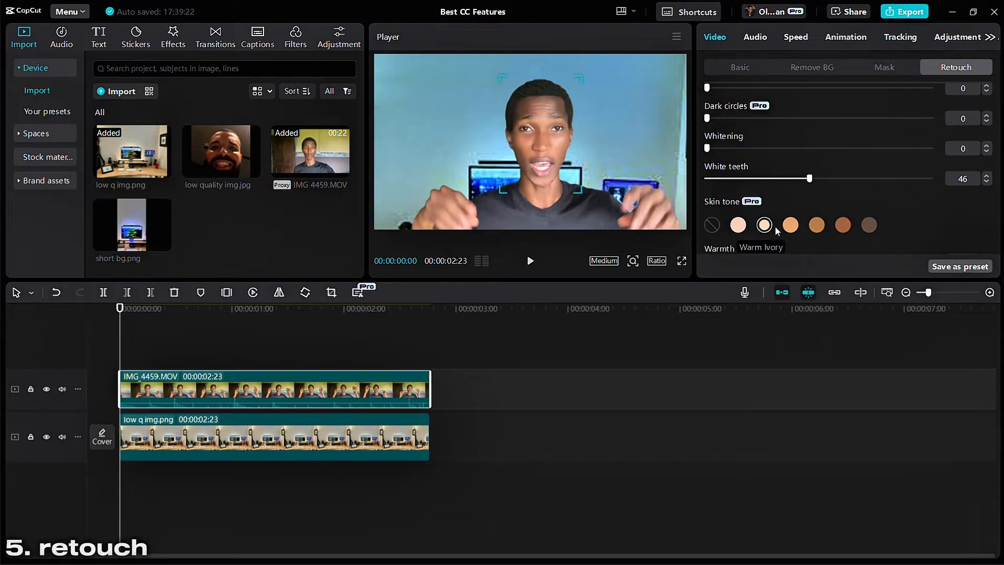
{"action": "left_click", "coordinate": [816, 226]}
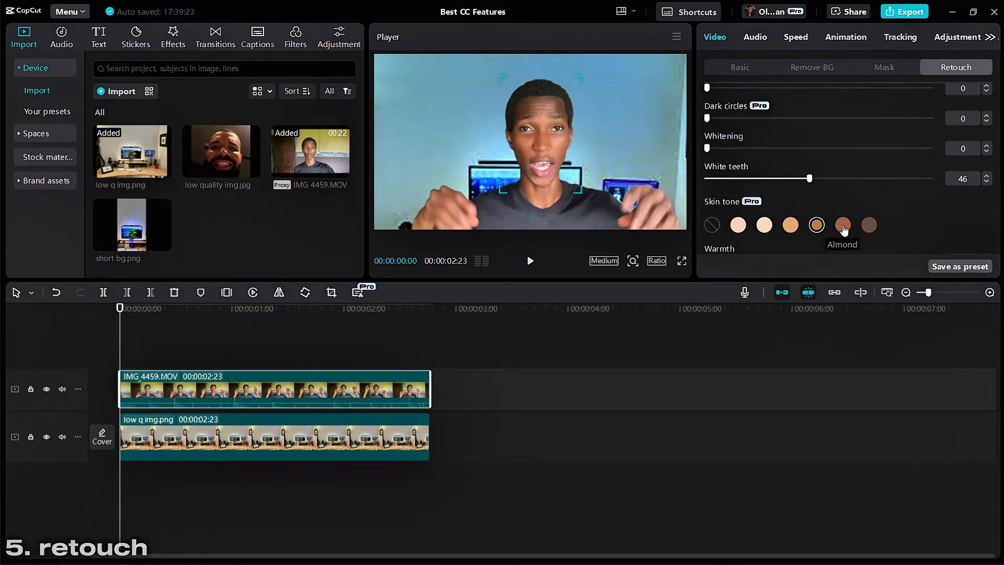
{"action": "left_click", "coordinate": [843, 225]}
{"action": "left_click", "coordinate": [869, 226]}
{"action": "scroll", "coordinate": [797, 173], "scroll_direction": "down", "scroll_amount": 2}
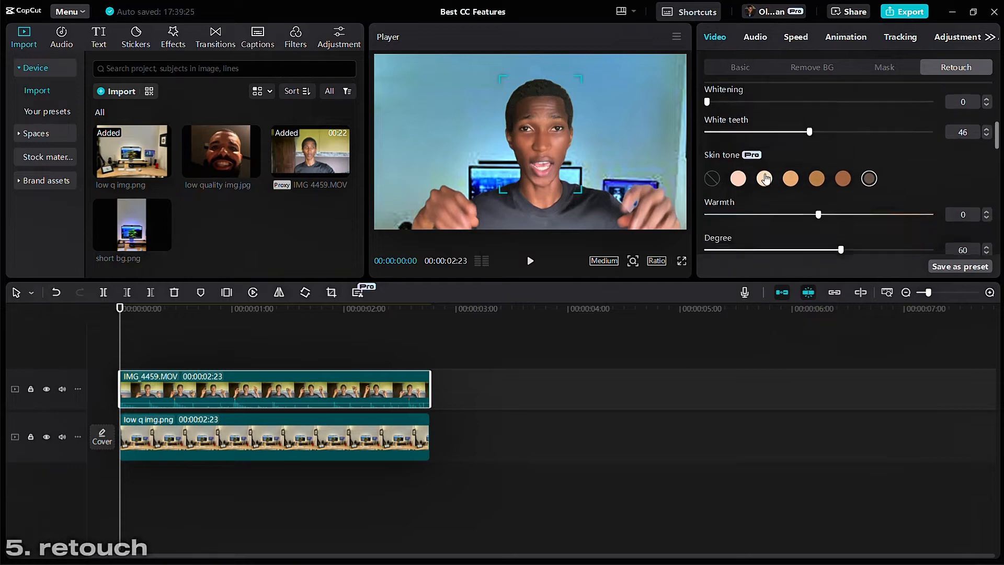
{"action": "left_click", "coordinate": [738, 178]}
{"action": "left_click", "coordinate": [712, 178]}
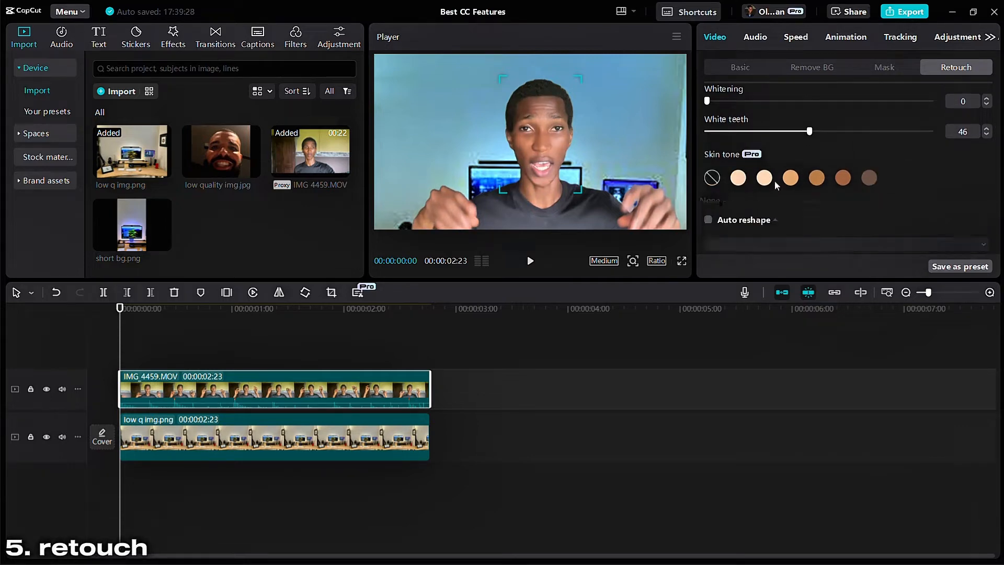
Step: Reset the manual face retouch values on IMG_4459.MOV and apply the saved face Preset 2
{"action": "scroll", "coordinate": [738, 177], "scroll_direction": "up", "scroll_amount": 2}
{"action": "scroll", "coordinate": [738, 177], "scroll_direction": "up", "scroll_amount": 4}
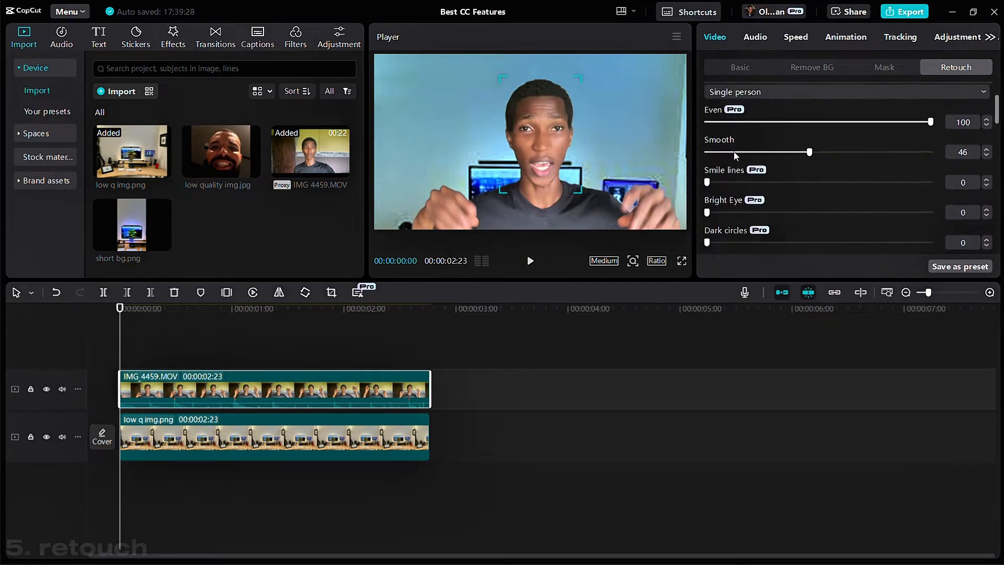
{"action": "left_click", "coordinate": [985, 128]}
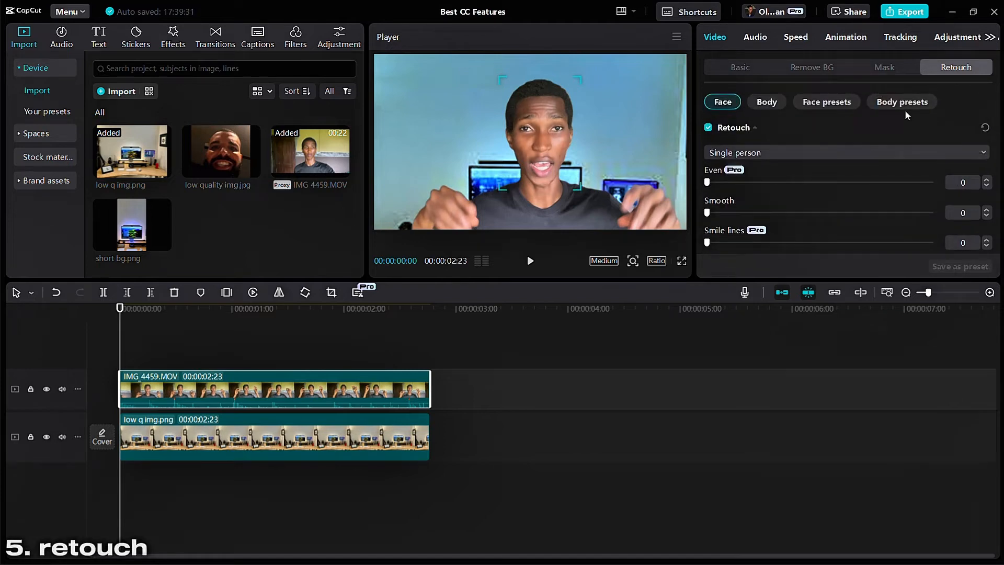
{"action": "left_click", "coordinate": [831, 102]}
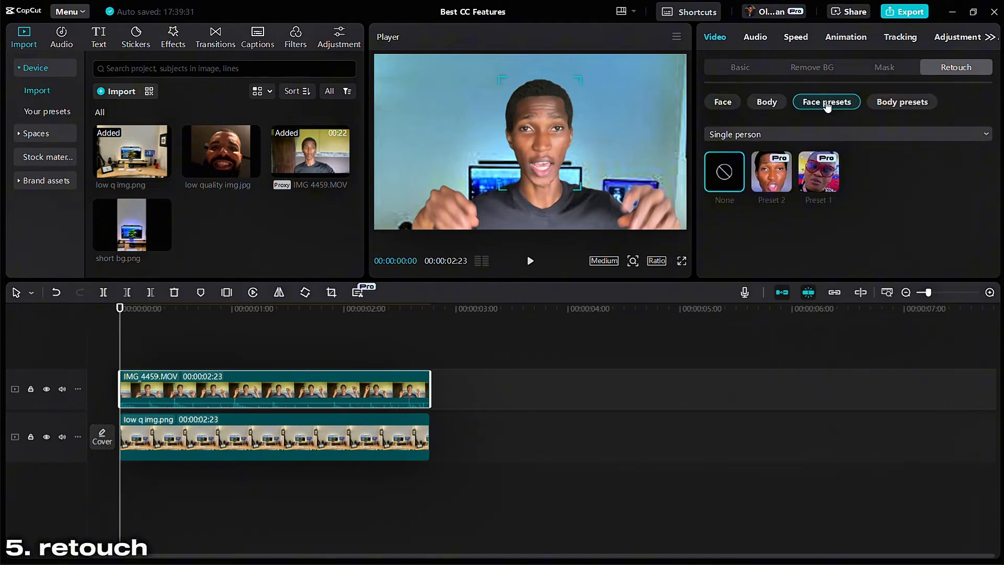
{"action": "left_click", "coordinate": [773, 178]}
{"action": "left_click", "coordinate": [724, 102]}
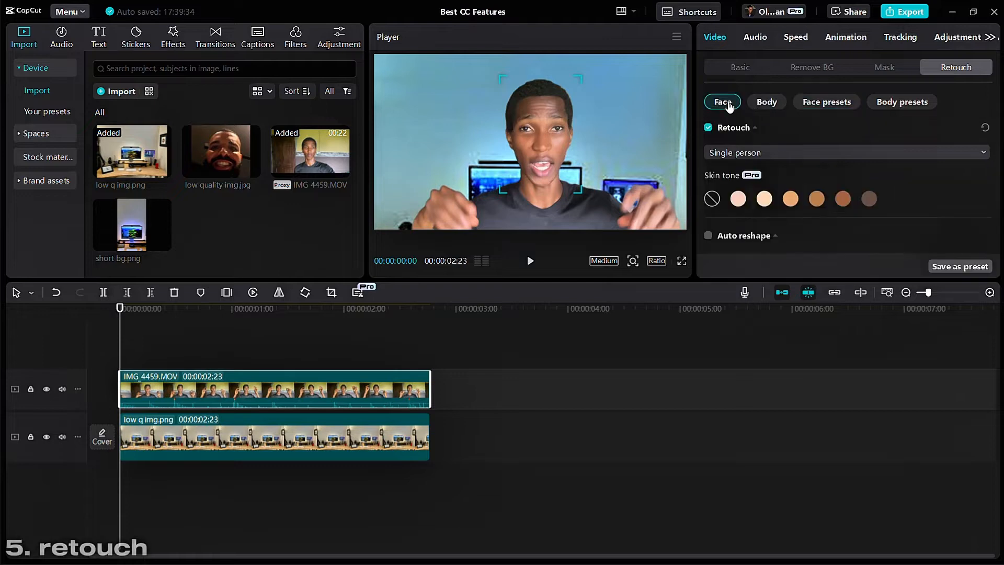
Step: Turn on Body retouching for the IMG_4459.MOV clip
{"action": "left_click", "coordinate": [234, 336]}
{"action": "scroll", "coordinate": [291, 347], "scroll_direction": "down", "scroll_amount": 1}
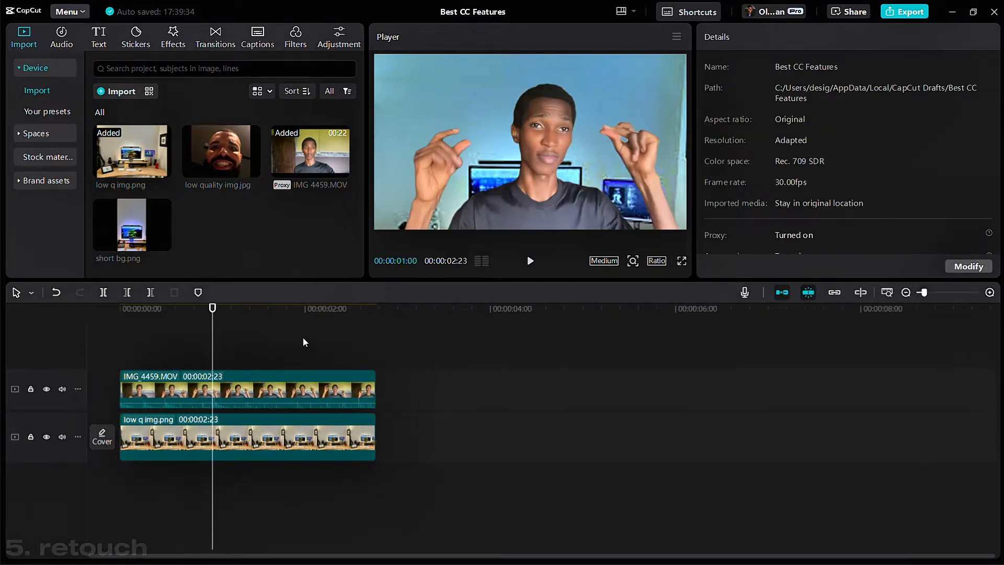
{"action": "left_click", "coordinate": [289, 382]}
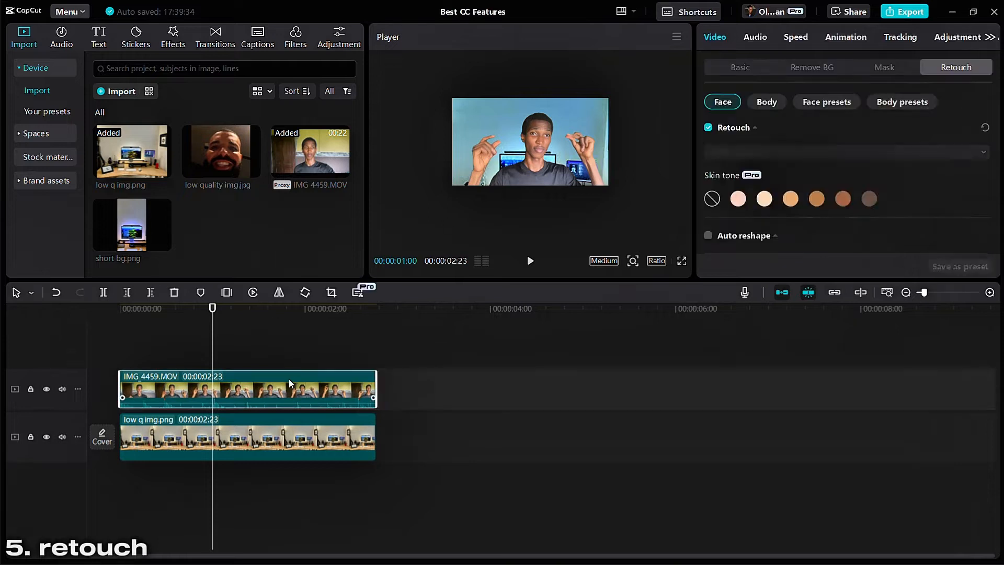
{"action": "left_click", "coordinate": [767, 104]}
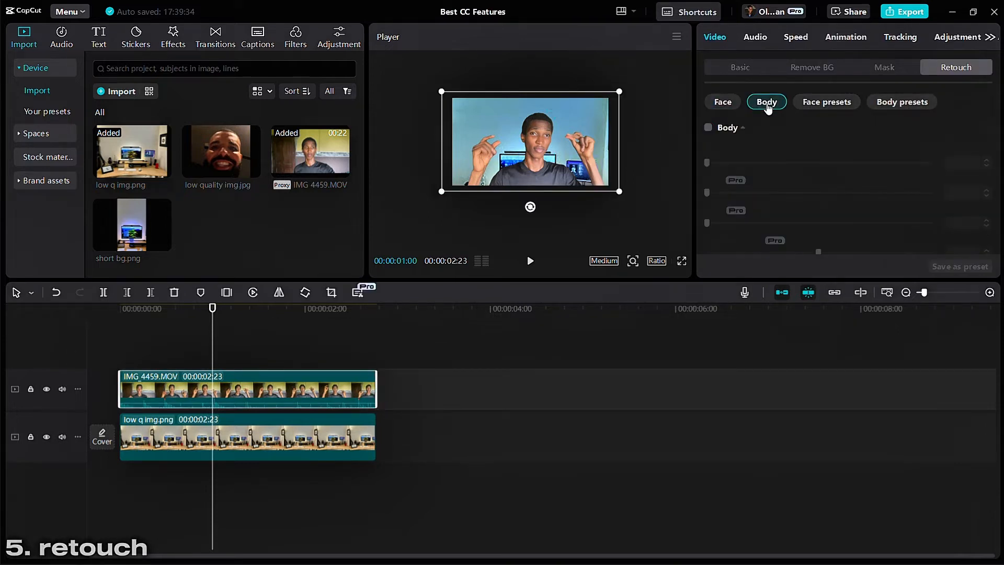
{"action": "left_click", "coordinate": [709, 128]}
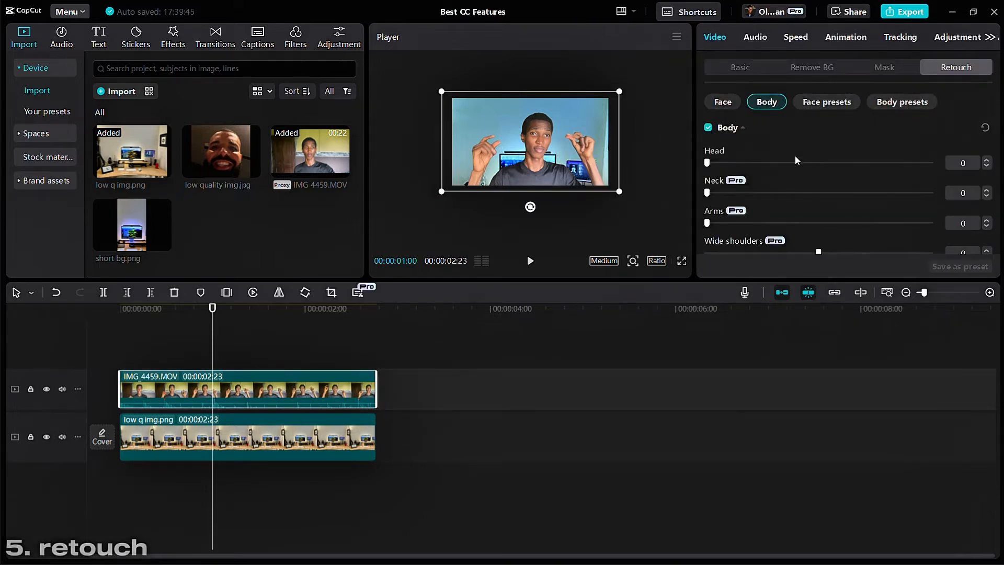
{"action": "left_click", "coordinate": [720, 105]}
{"action": "left_click", "coordinate": [271, 356]}
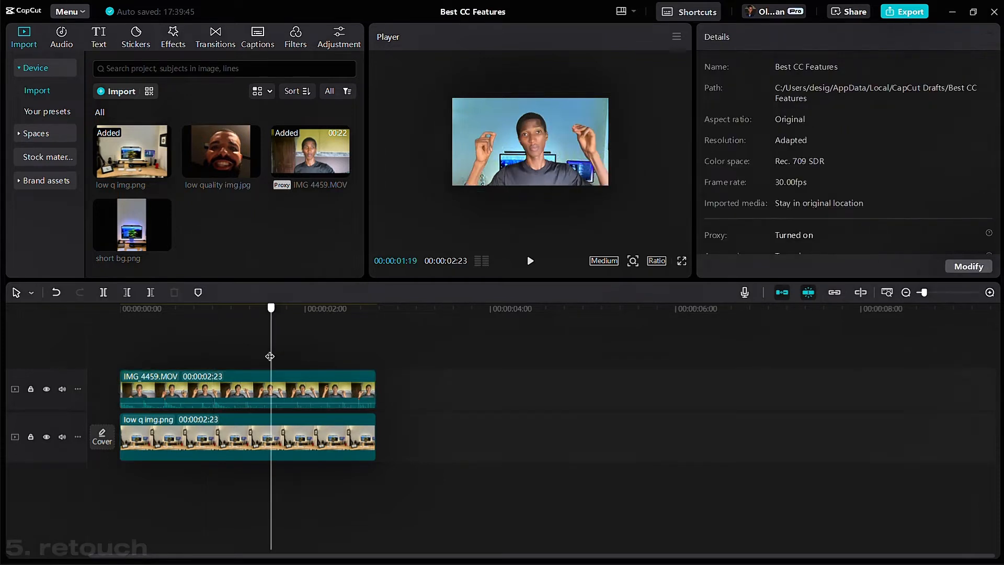
{"action": "left_click_drag", "start_coordinate": [271, 356], "coordinate": [74, 328]}
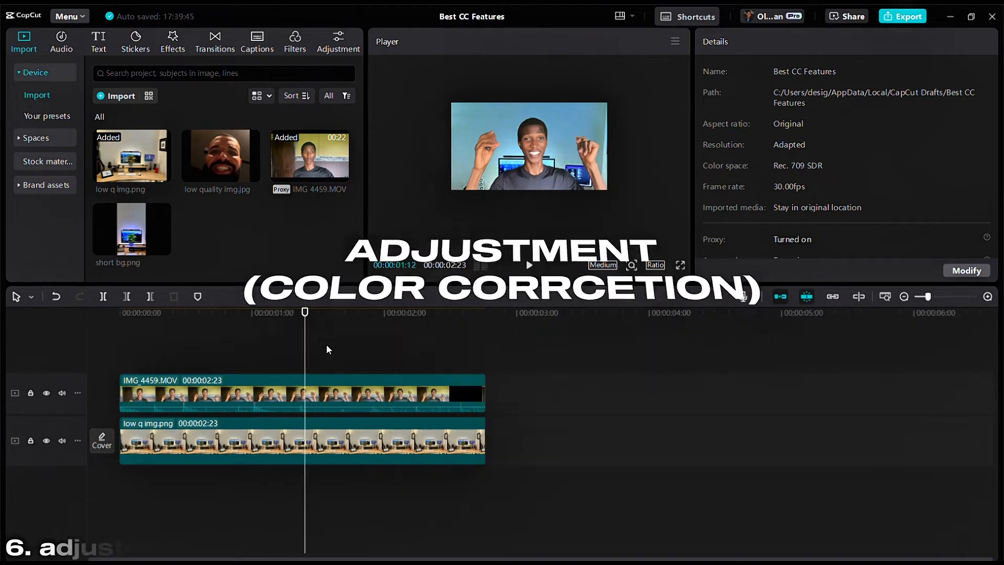
{"action": "left_click", "coordinate": [886, 297]}
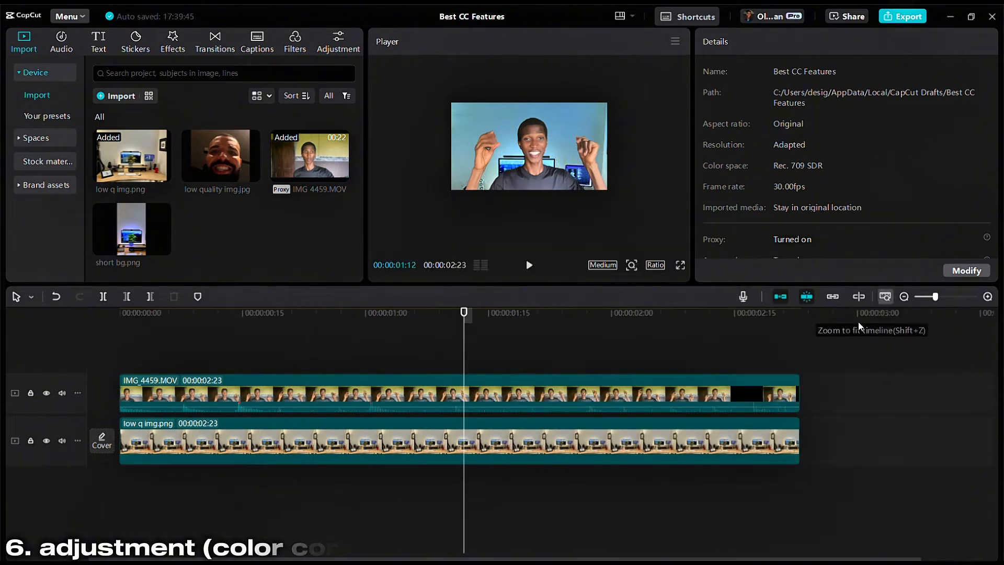
{"action": "scroll", "coordinate": [532, 177], "scroll_direction": "up", "scroll_amount": 5}
{"action": "scroll", "coordinate": [532, 178], "scroll_direction": "down", "scroll_amount": 3}
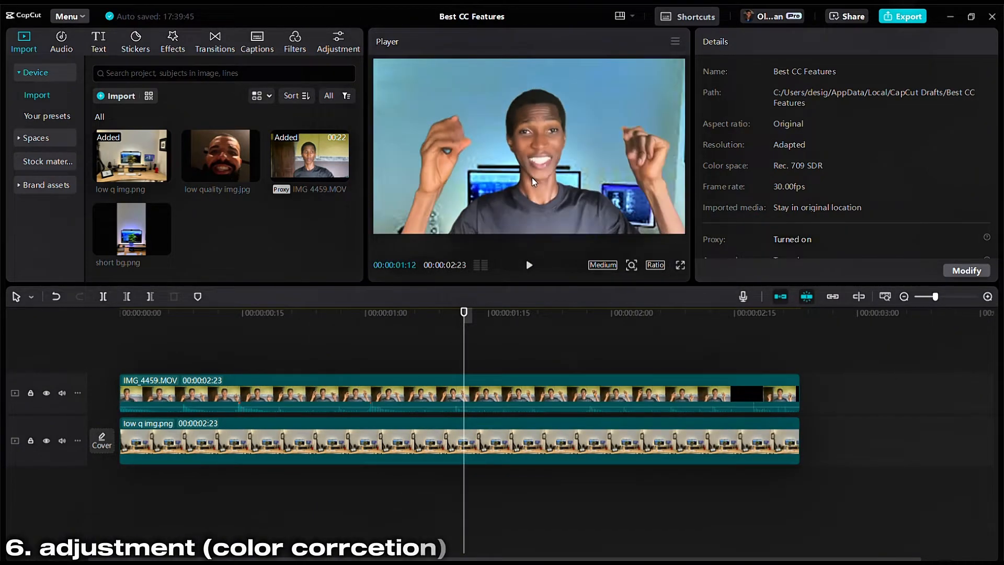
{"action": "scroll", "coordinate": [564, 175], "scroll_direction": "down", "scroll_amount": 2}
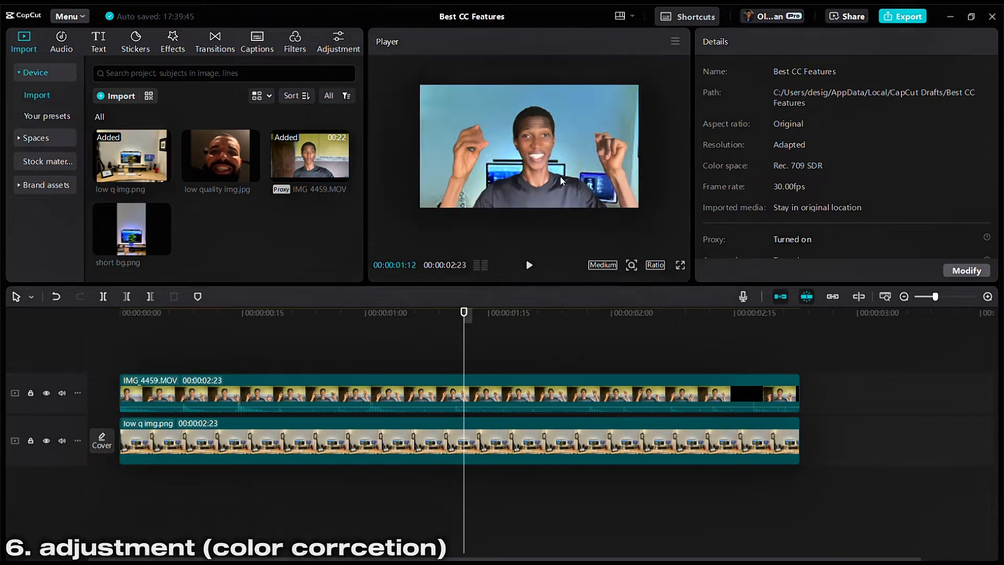
Step: Look through the filter library with the playhead at 00:00:01:06 and try out the Dolce and Clear filters
{"action": "left_click", "coordinate": [416, 346]}
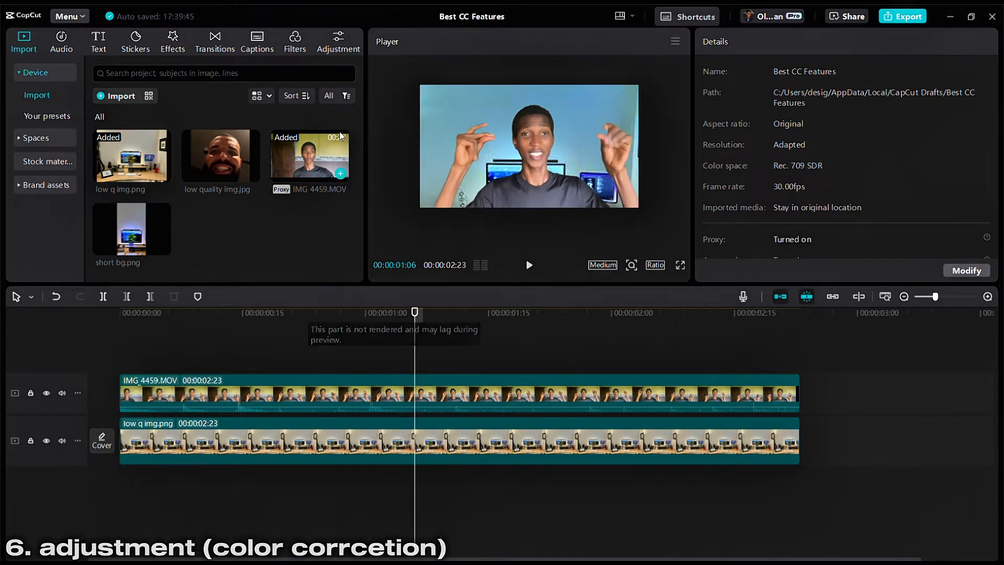
{"action": "left_click", "coordinate": [338, 42]}
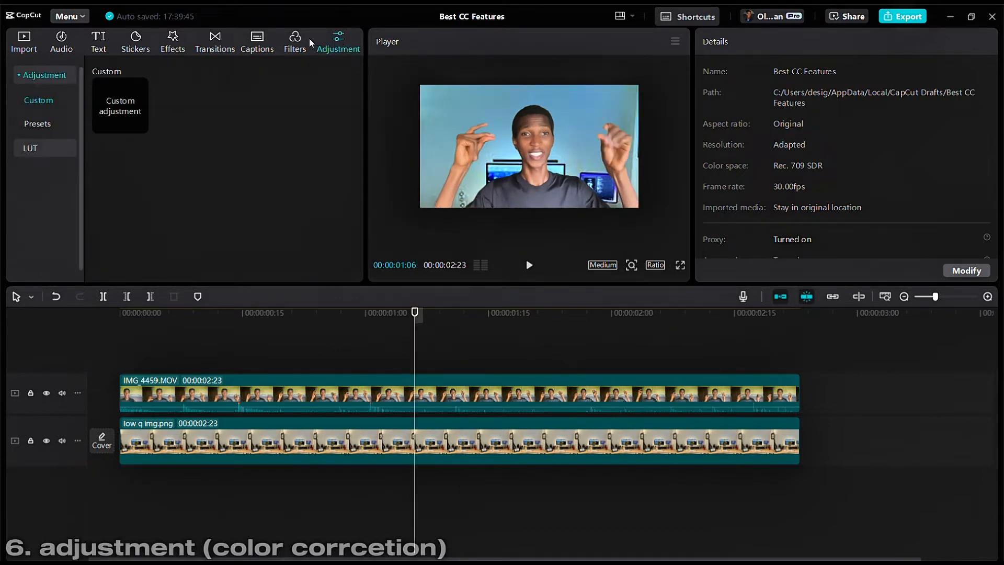
{"action": "left_click", "coordinate": [287, 46]}
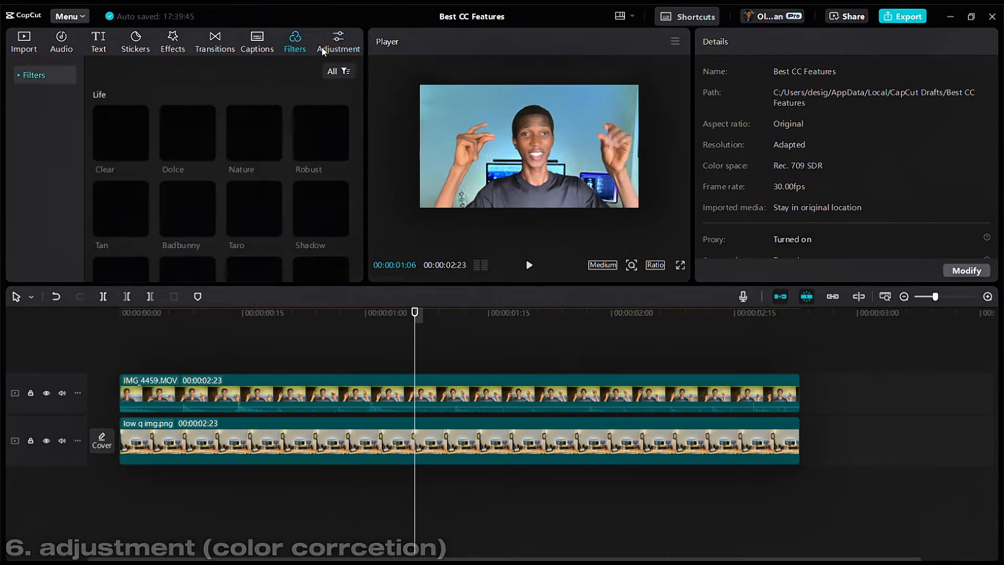
{"action": "left_click", "coordinate": [191, 133]}
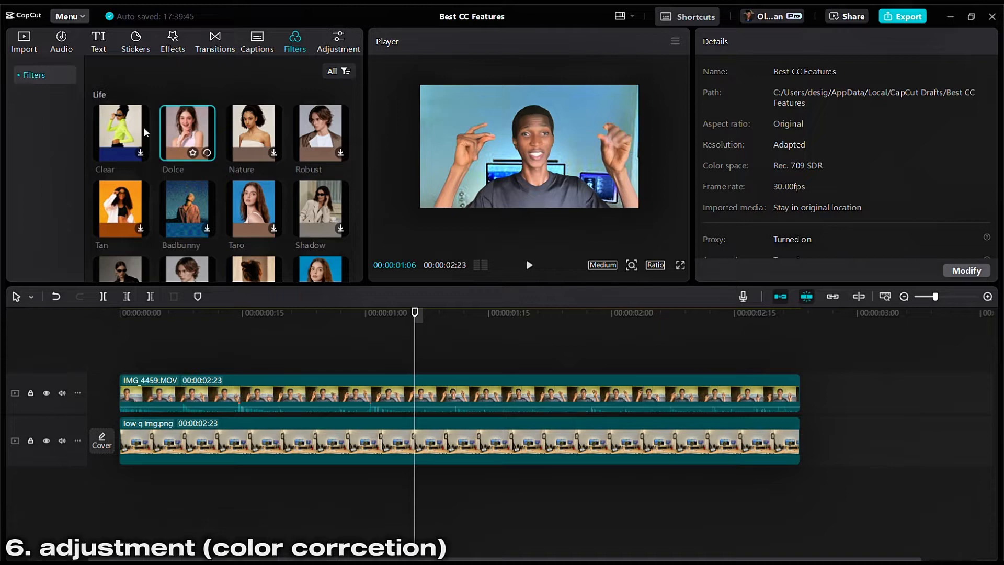
{"action": "left_click", "coordinate": [132, 128]}
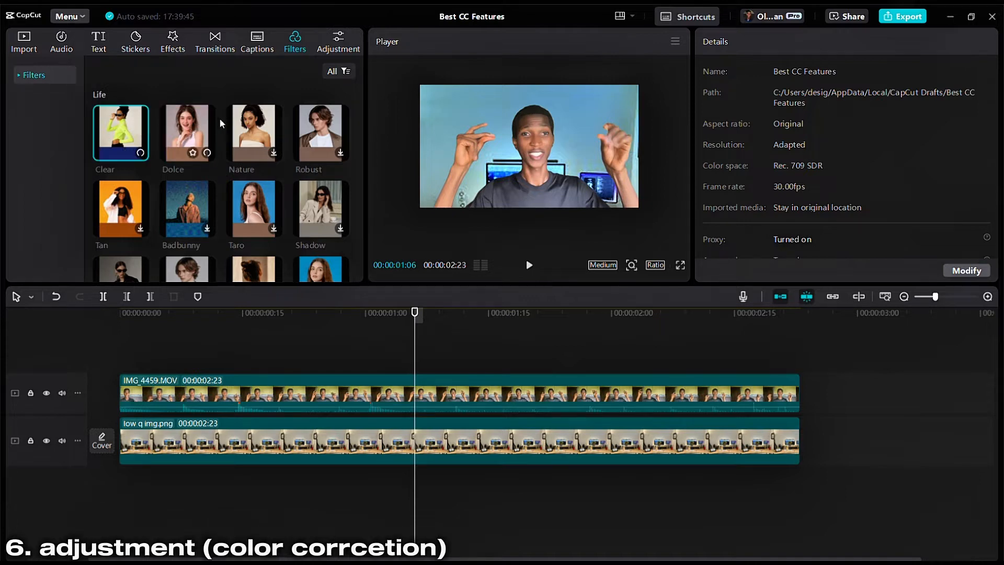
Step: Add a custom adjustment layer above the IMG_4459.MOV clip from the timeline start and expand its Color correction settings
{"action": "left_click", "coordinate": [338, 41]}
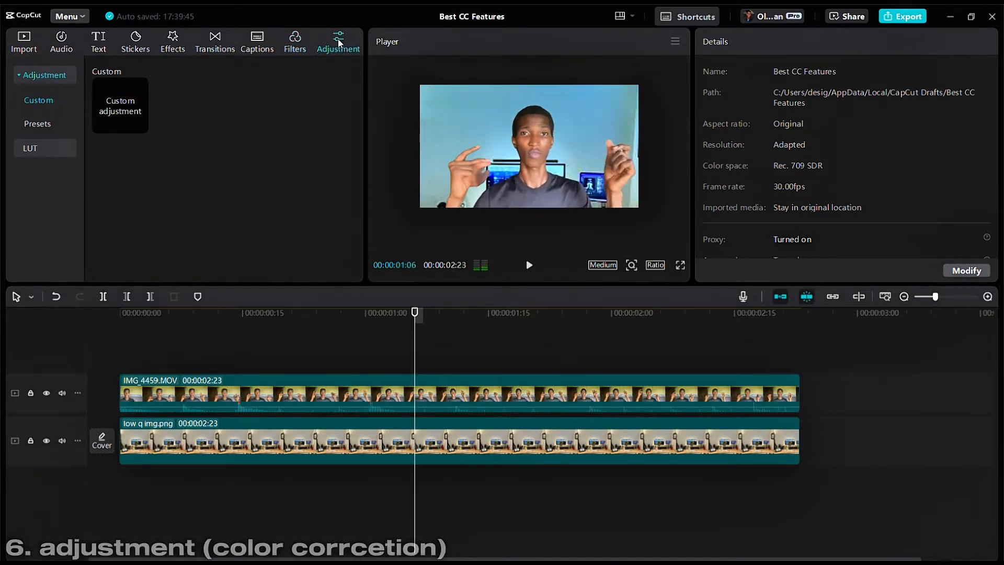
{"action": "left_click_drag", "start_coordinate": [139, 124], "coordinate": [303, 360]}
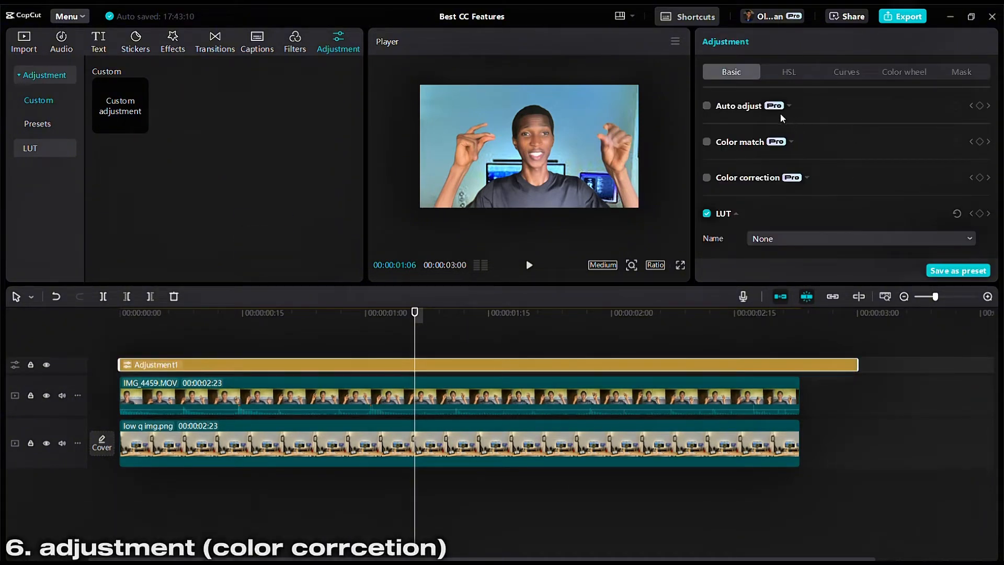
{"action": "left_click", "coordinate": [707, 179]}
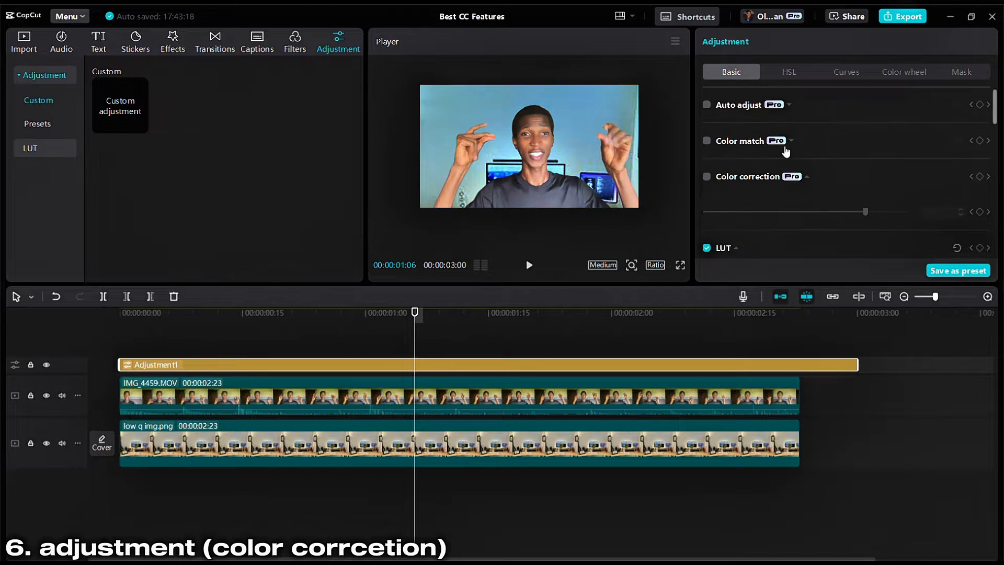
Step: Set the adjustment layer's Temp to -15
{"action": "scroll", "coordinate": [780, 145], "scroll_direction": "down", "scroll_amount": 5}
{"action": "scroll", "coordinate": [785, 155], "scroll_direction": "up", "scroll_amount": 4}
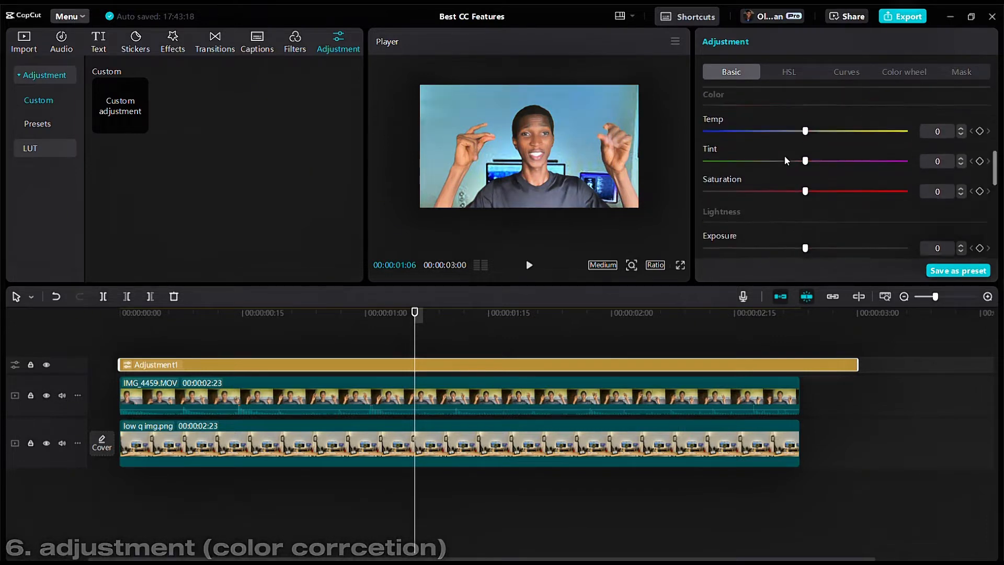
{"action": "left_click", "coordinate": [780, 180]}
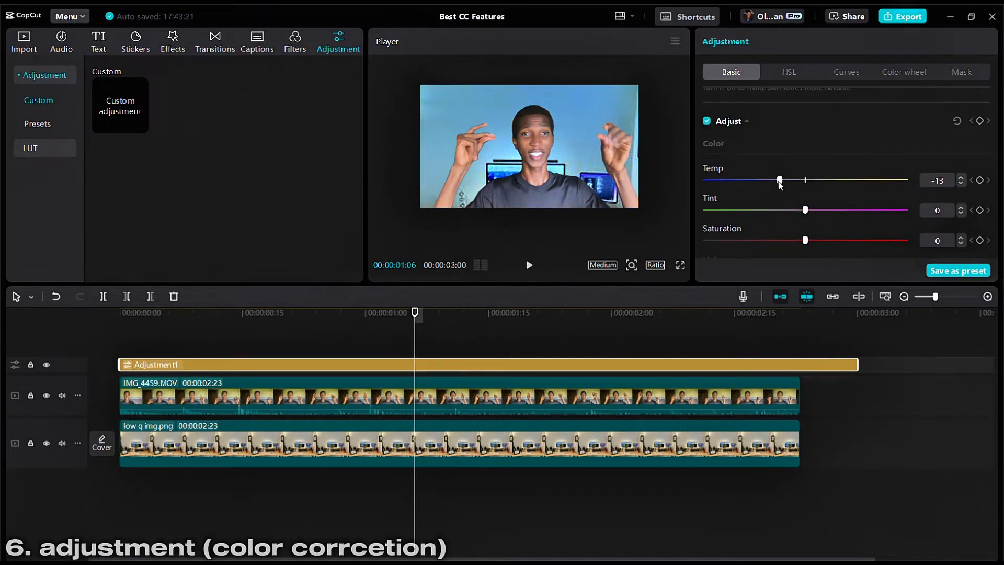
{"action": "left_click", "coordinate": [962, 184]}
{"action": "left_click", "coordinate": [963, 183]}
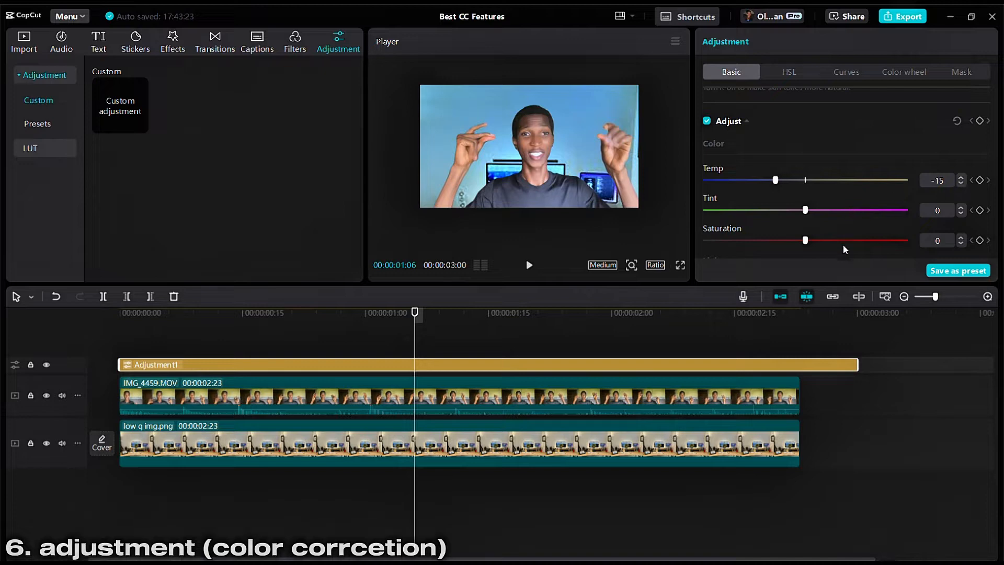
Step: Set the adjustment layer's Saturation to 15
{"action": "scroll", "coordinate": [920, 219], "scroll_direction": "down", "scroll_amount": 2}
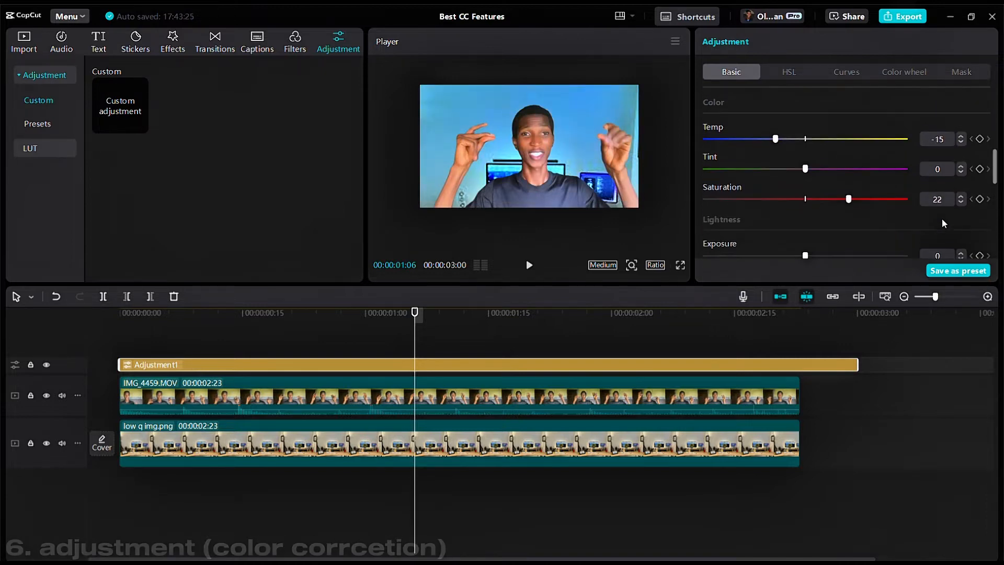
{"action": "left_click", "coordinate": [962, 196]}
{"action": "left_click", "coordinate": [962, 197]}
{"action": "left_click", "coordinate": [961, 196]}
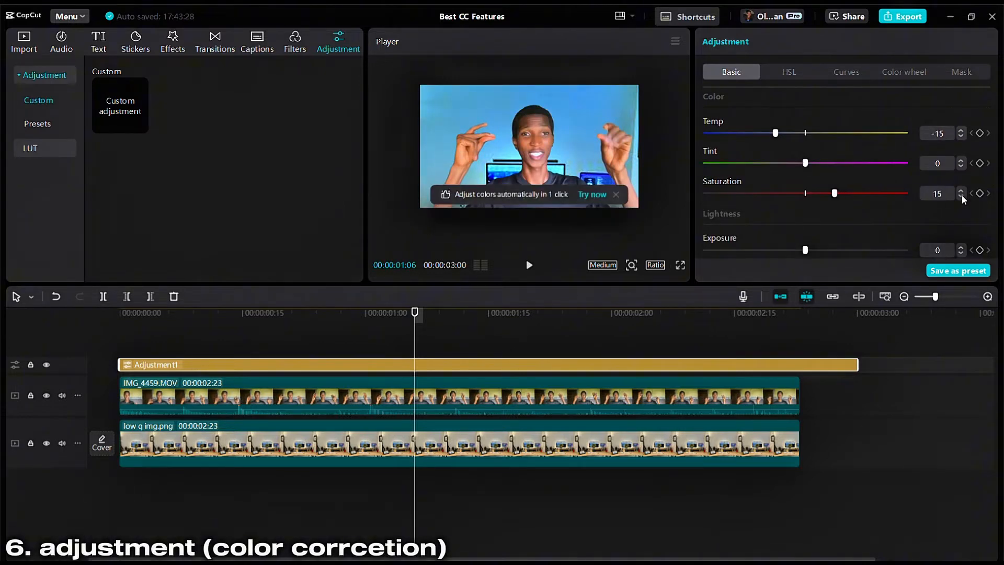
Step: Try an Exposure of -5 on the adjustment layer and set it back to 0
{"action": "scroll", "coordinate": [813, 175], "scroll_direction": "down", "scroll_amount": 3}
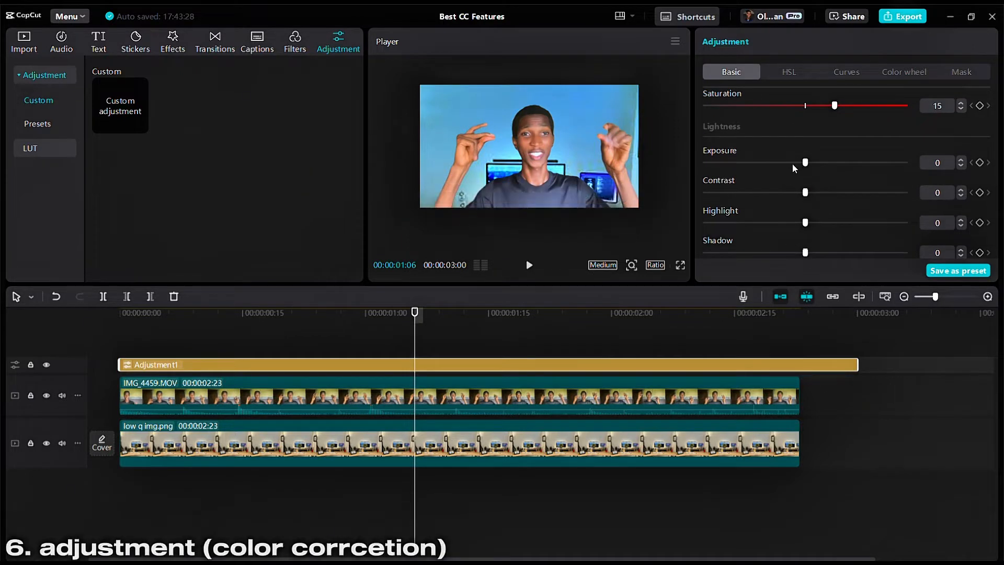
{"action": "left_click", "coordinate": [793, 163]}
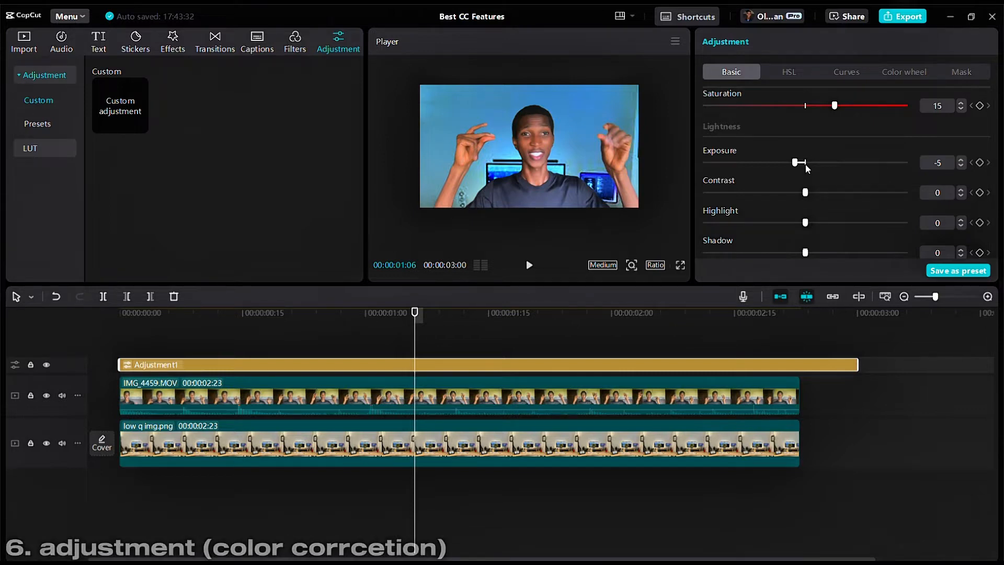
{"action": "left_click", "coordinate": [806, 163]}
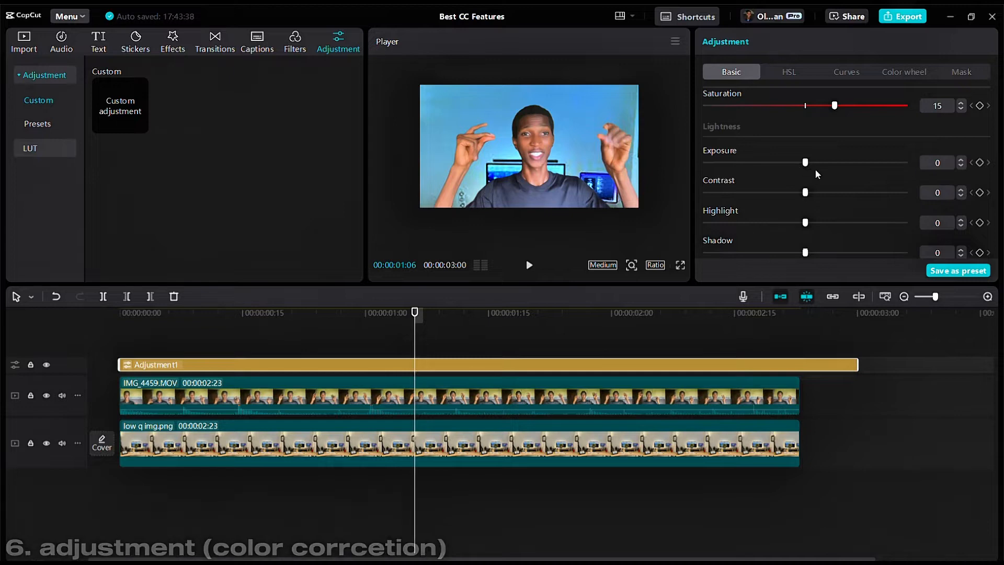
Step: Set the adjustment layer's Sharpen effect to 50
{"action": "scroll", "coordinate": [810, 183], "scroll_direction": "down", "scroll_amount": 5}
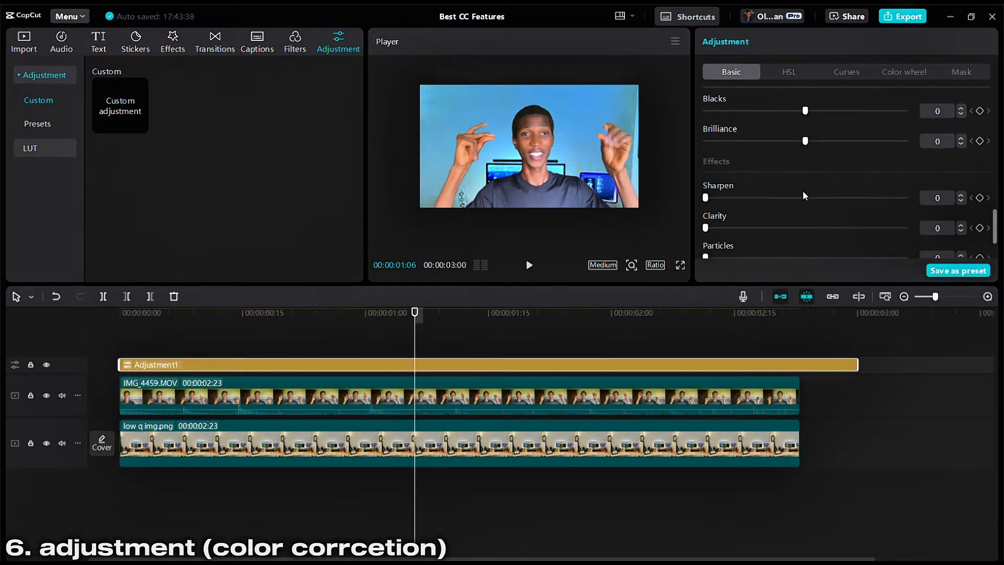
{"action": "left_click", "coordinate": [802, 197]}
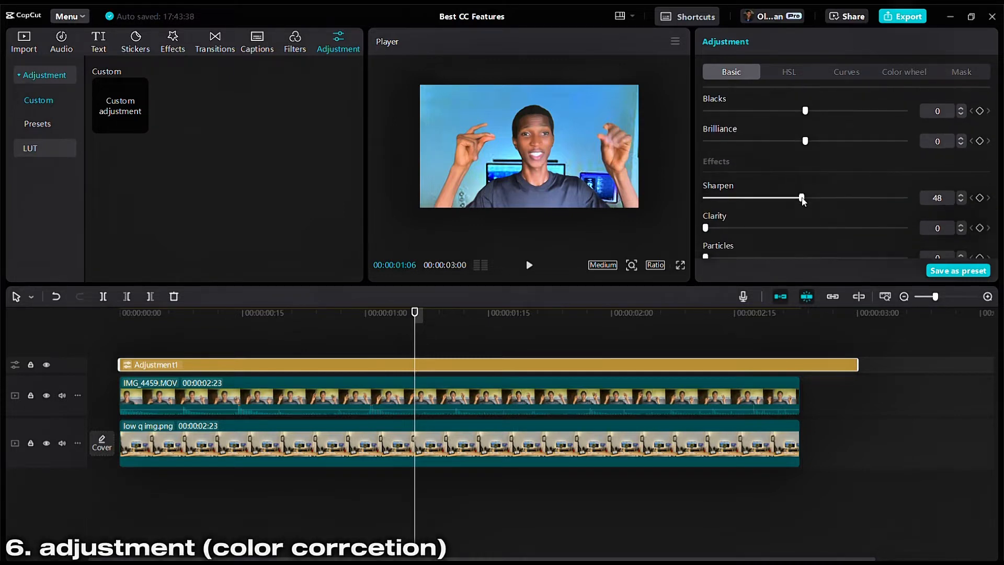
{"action": "left_click", "coordinate": [961, 196]}
{"action": "left_click", "coordinate": [960, 195]}
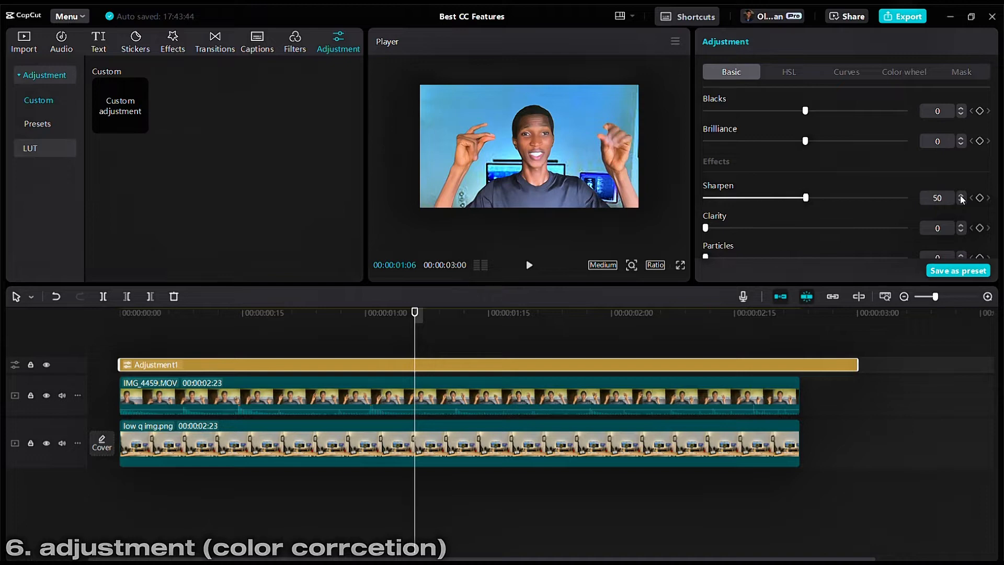
Step: Set the Exposure of the IMG_4459.MOV clip itself to -5 in its basic color adjustments
{"action": "left_click", "coordinate": [527, 400]}
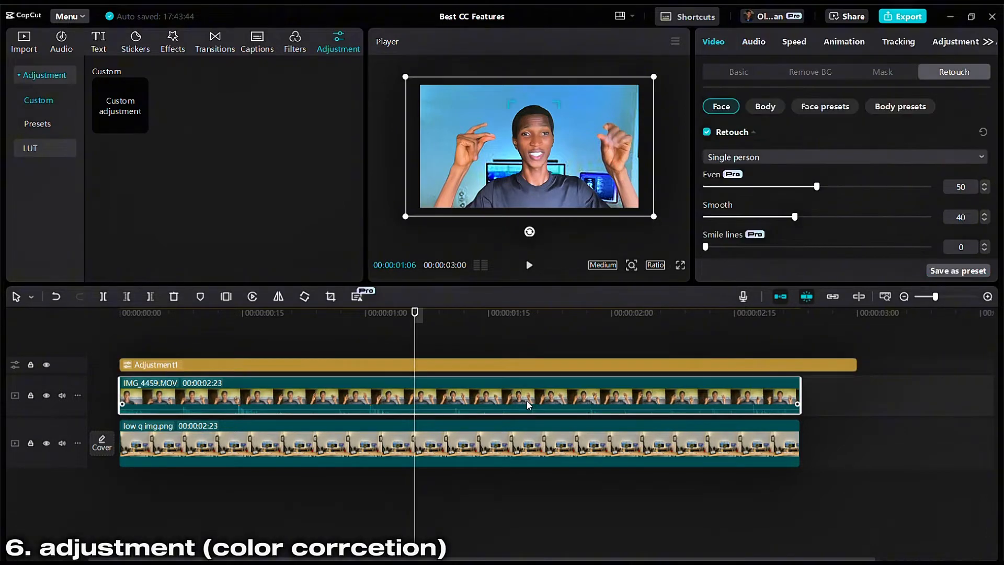
{"action": "left_click", "coordinate": [523, 366]}
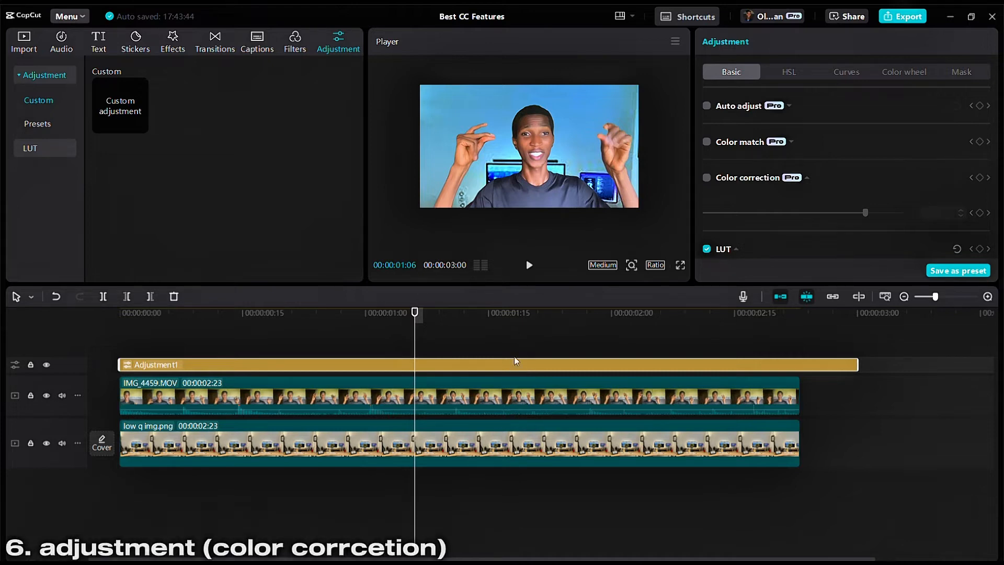
{"action": "left_click", "coordinate": [494, 390]}
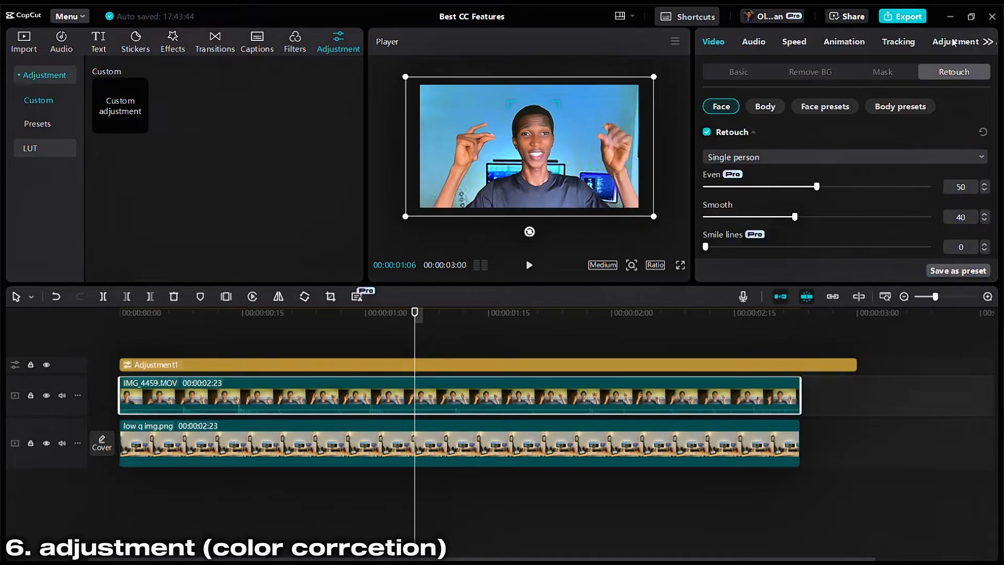
{"action": "left_click", "coordinate": [952, 41]}
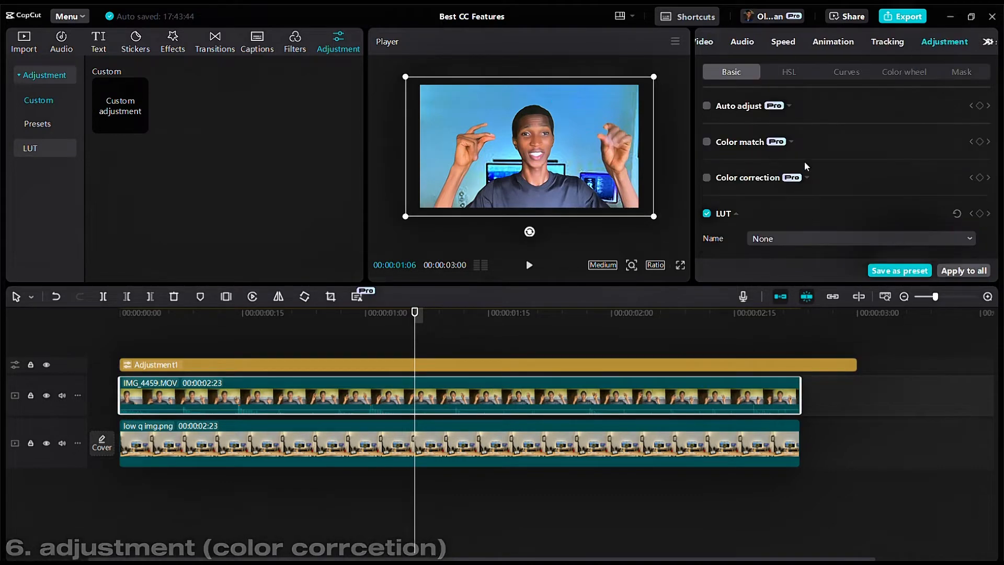
{"action": "scroll", "coordinate": [794, 176], "scroll_direction": "down", "scroll_amount": 5}
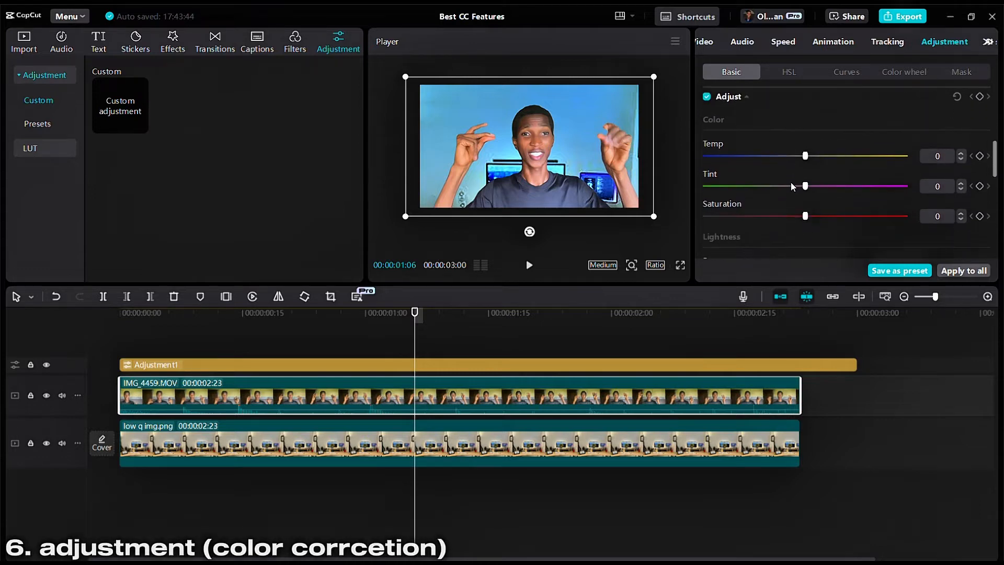
{"action": "scroll", "coordinate": [790, 183], "scroll_direction": "down", "scroll_amount": 3}
{"action": "left_click", "coordinate": [791, 175]}
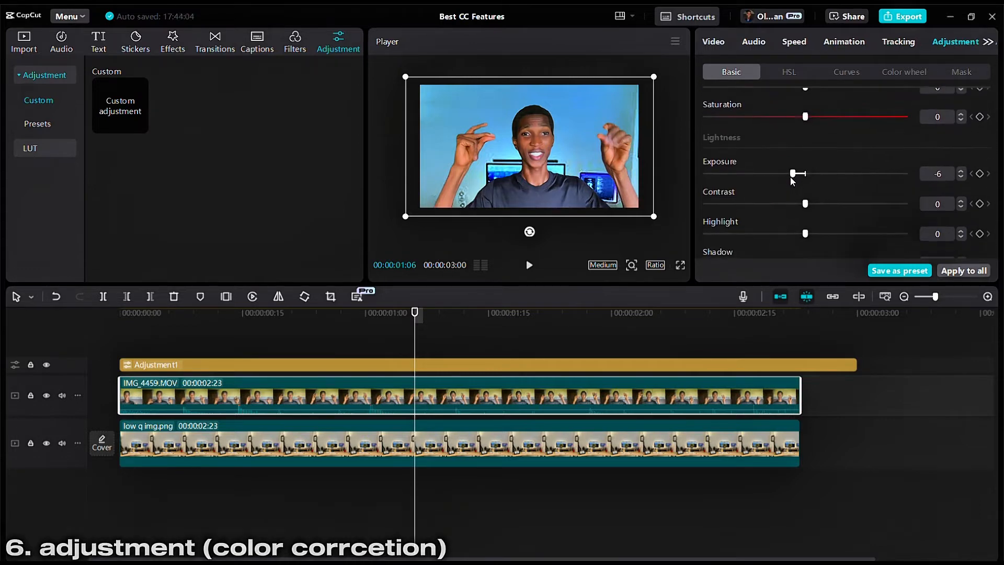
{"action": "left_click_drag", "start_coordinate": [789, 176], "coordinate": [792, 201]}
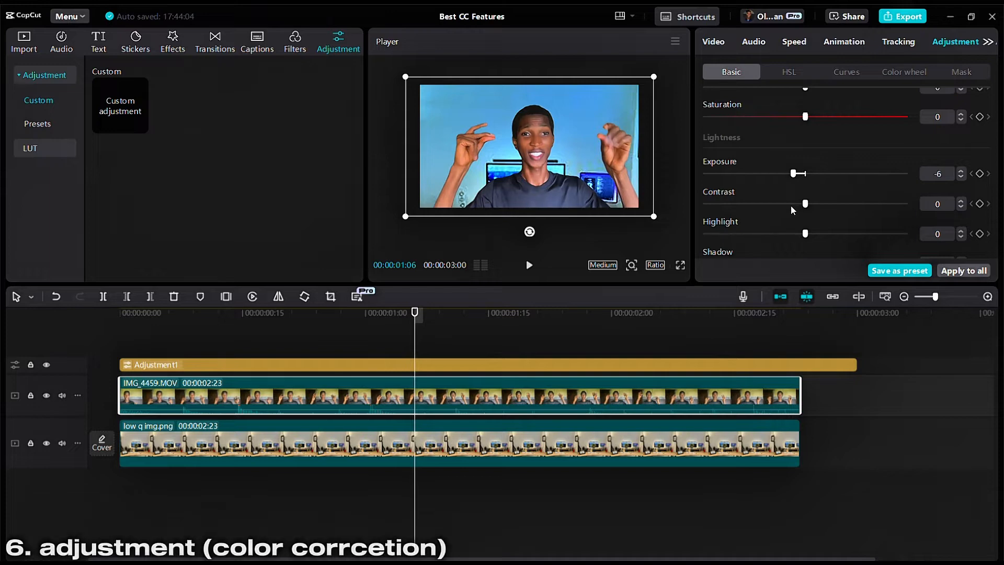
{"action": "left_click", "coordinate": [962, 171]}
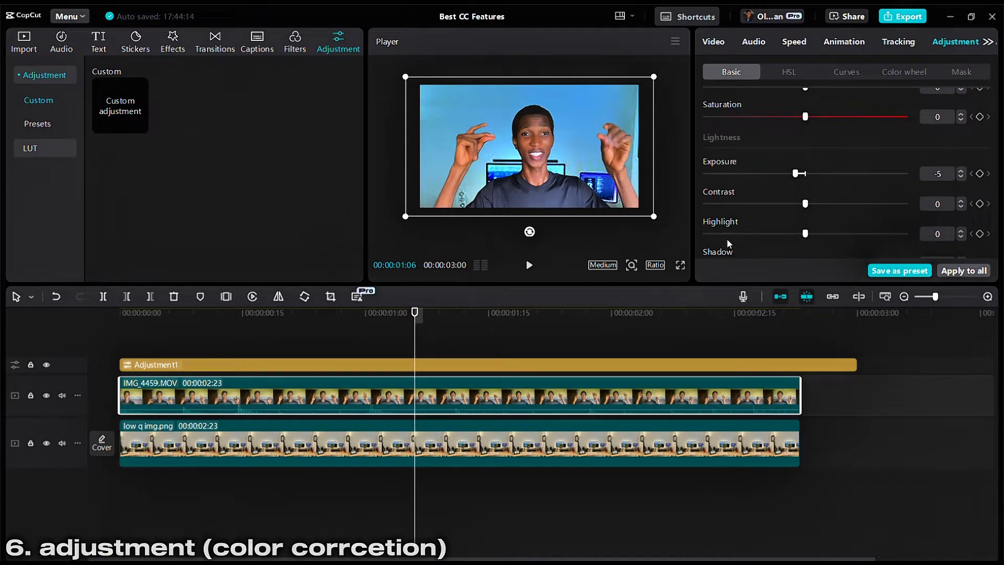
Step: Set the Exposure of the adjustment layer to -5
{"action": "left_click", "coordinate": [582, 364]}
{"action": "scroll", "coordinate": [796, 180], "scroll_direction": "down", "scroll_amount": 5}
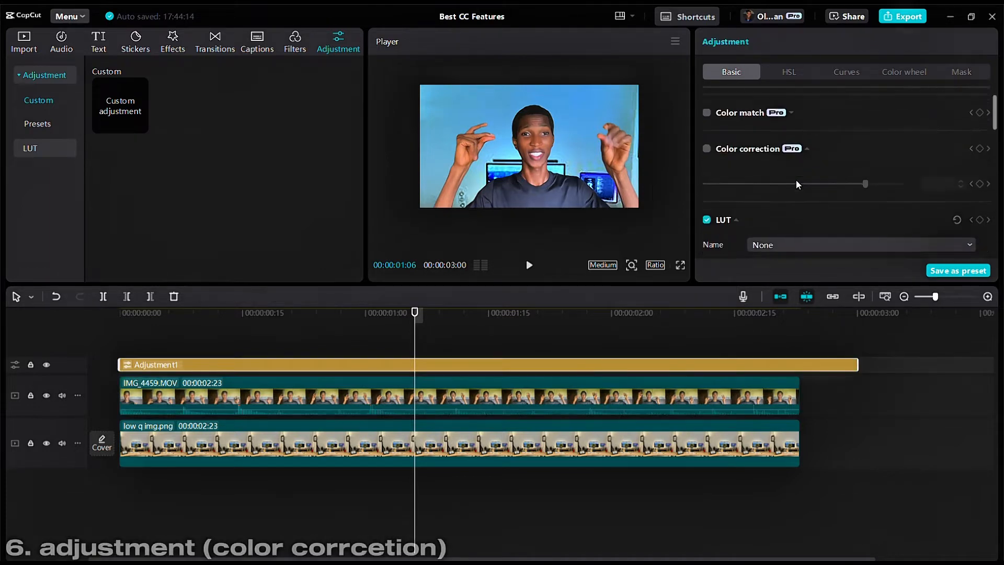
{"action": "scroll", "coordinate": [796, 186], "scroll_direction": "down", "scroll_amount": 6}
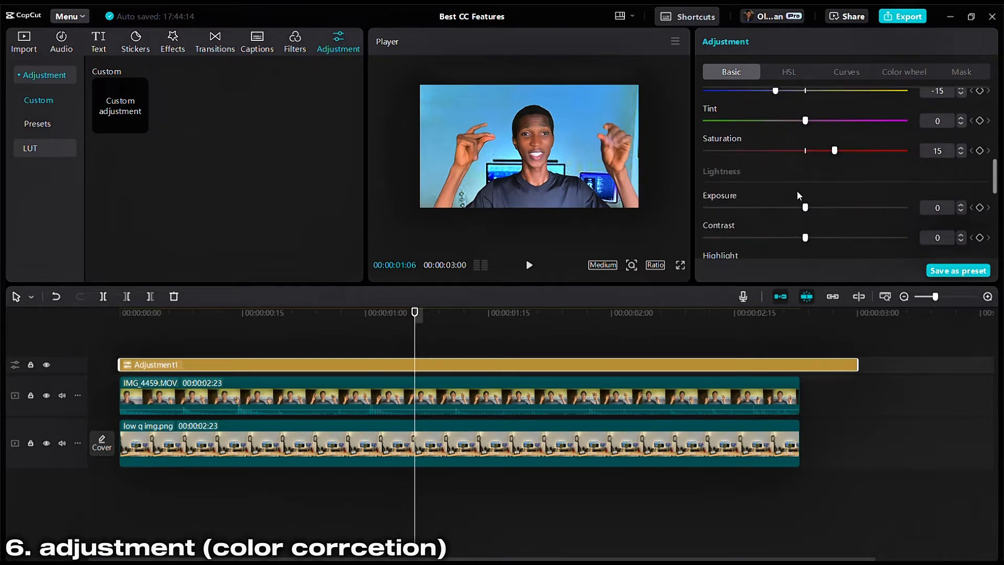
{"action": "left_click", "coordinate": [793, 168]}
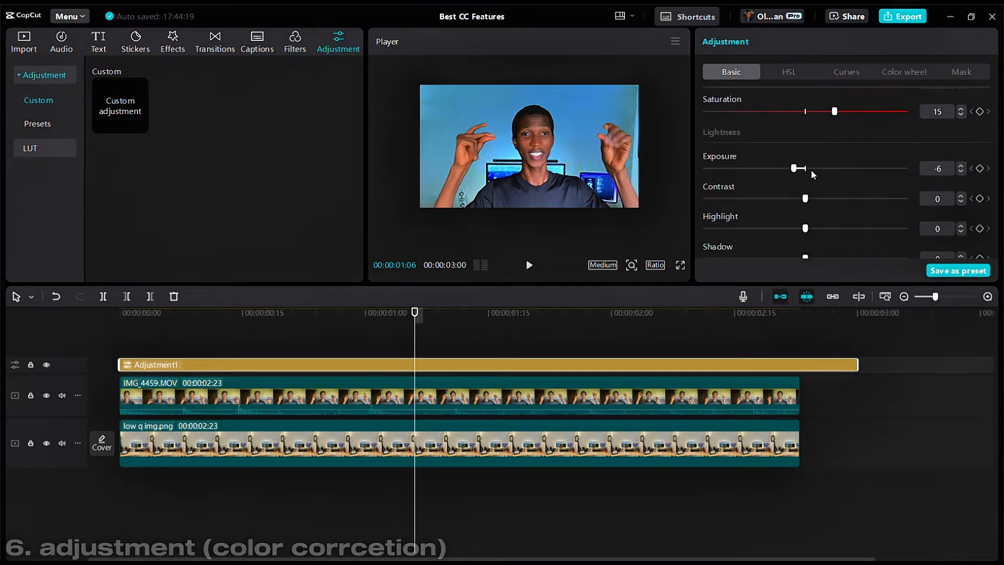
{"action": "left_click", "coordinate": [961, 166]}
Step: Scrub the playhead back to the start of the timeline to review the color-adjusted clip
{"action": "left_click", "coordinate": [555, 333]}
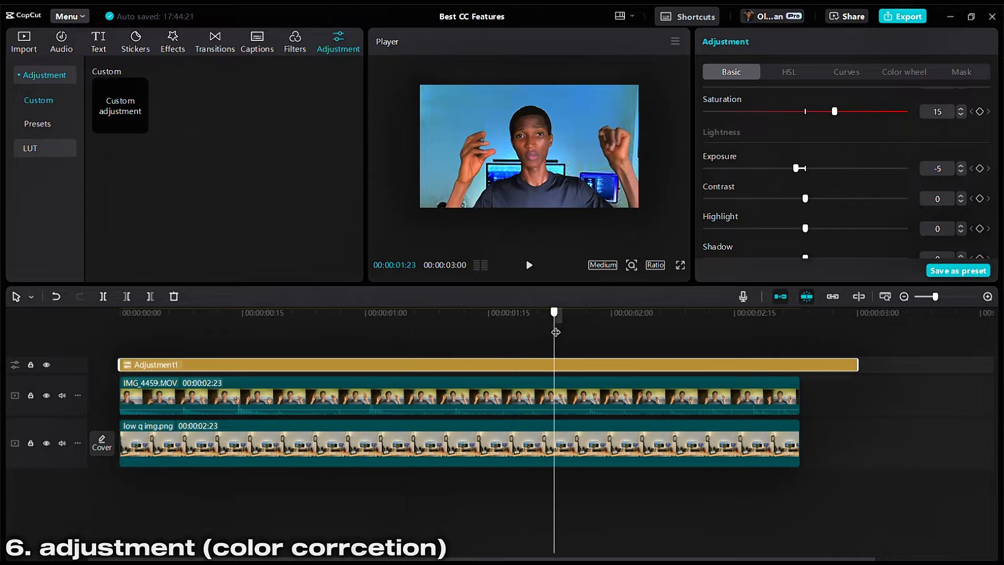
{"action": "left_click_drag", "start_coordinate": [556, 332], "coordinate": [56, 332]}
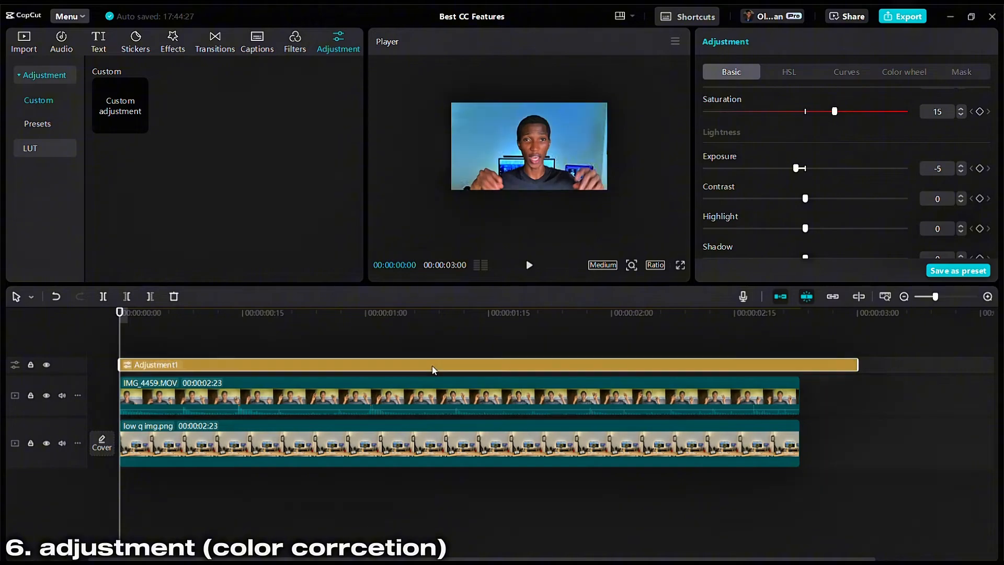
{"action": "left_click", "coordinate": [371, 338]}
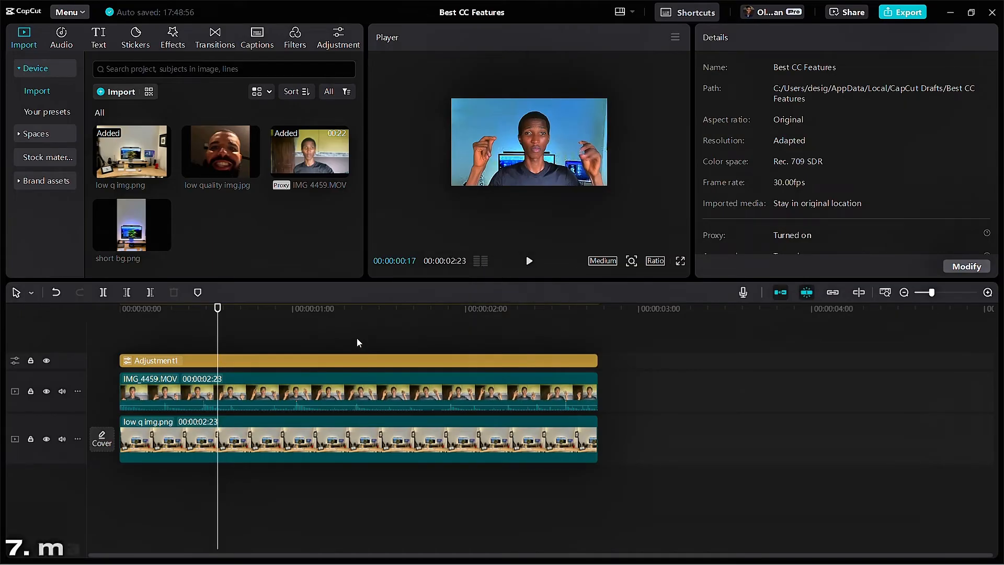
Step: Look through the upper IMG_4459.MOV clip's basic, background removal, retouch and mask settings
{"action": "left_click", "coordinate": [360, 403]}
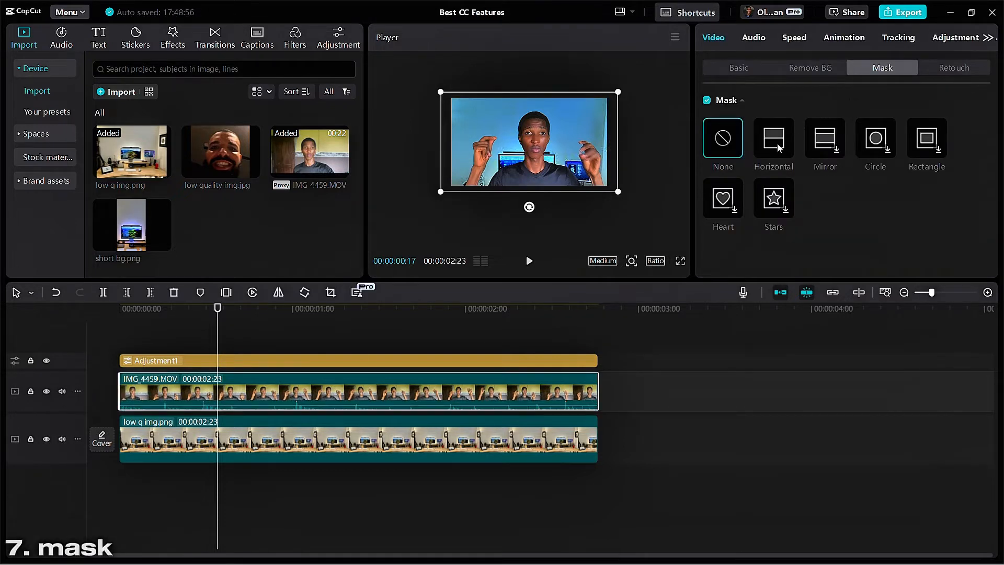
{"action": "left_click", "coordinate": [716, 68]}
{"action": "left_click", "coordinate": [830, 70]}
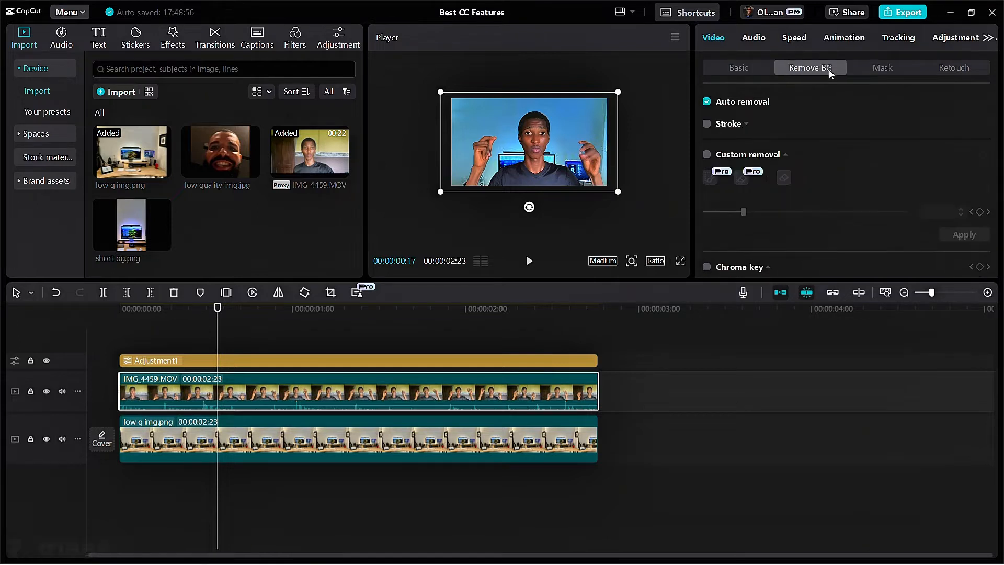
{"action": "left_click", "coordinate": [877, 68]}
{"action": "left_click", "coordinate": [947, 68]}
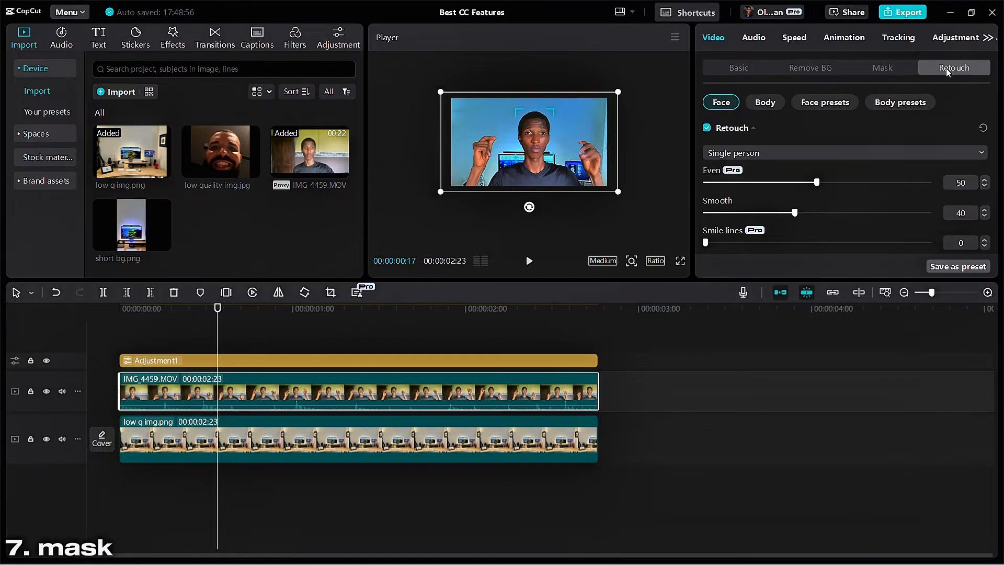
{"action": "left_click", "coordinate": [797, 70]}
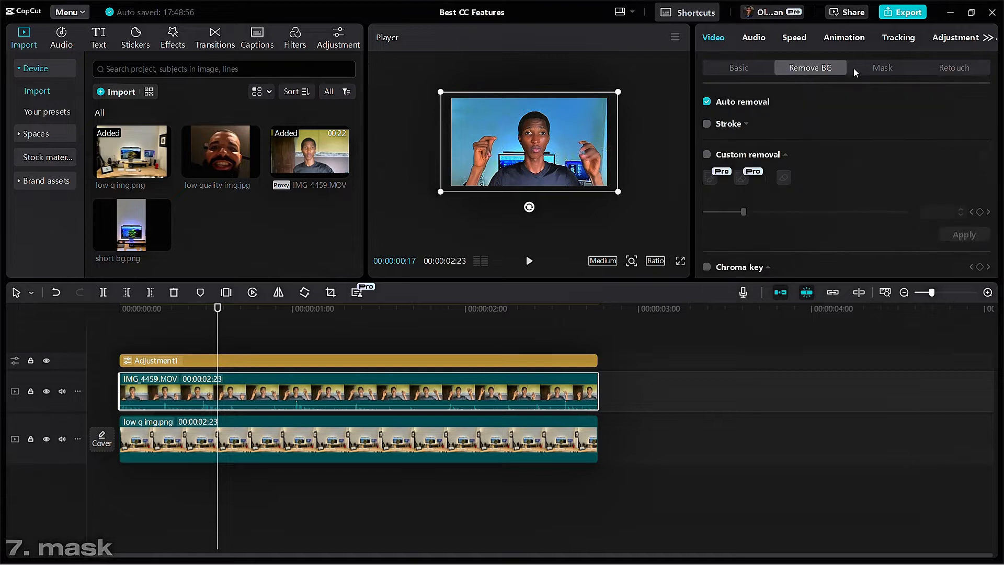
{"action": "left_click", "coordinate": [874, 68]}
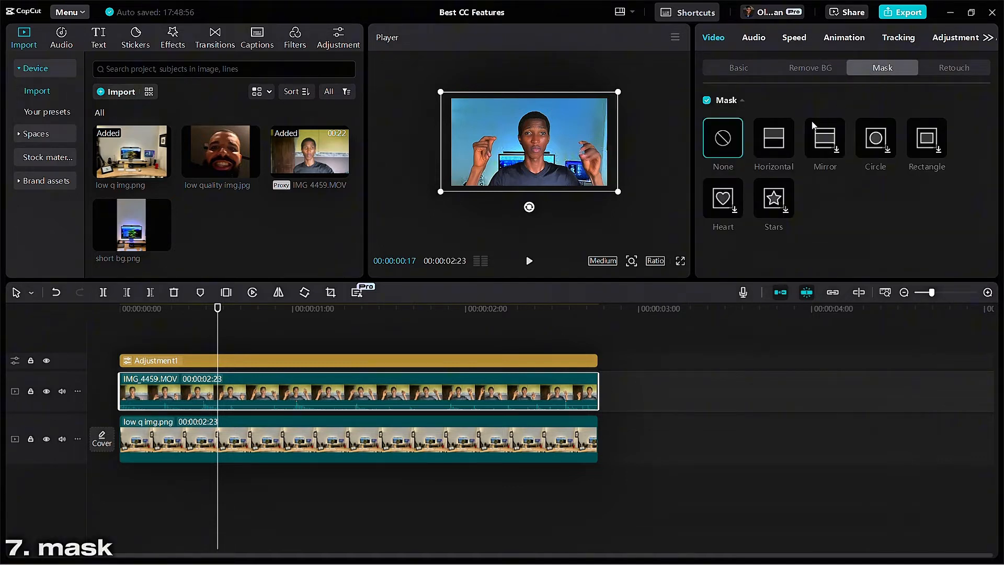
Step: Try a Horizontal mask rotated to vertical on the IMG_4459.MOV clip, and set its mask back to None
{"action": "left_click", "coordinate": [777, 144]}
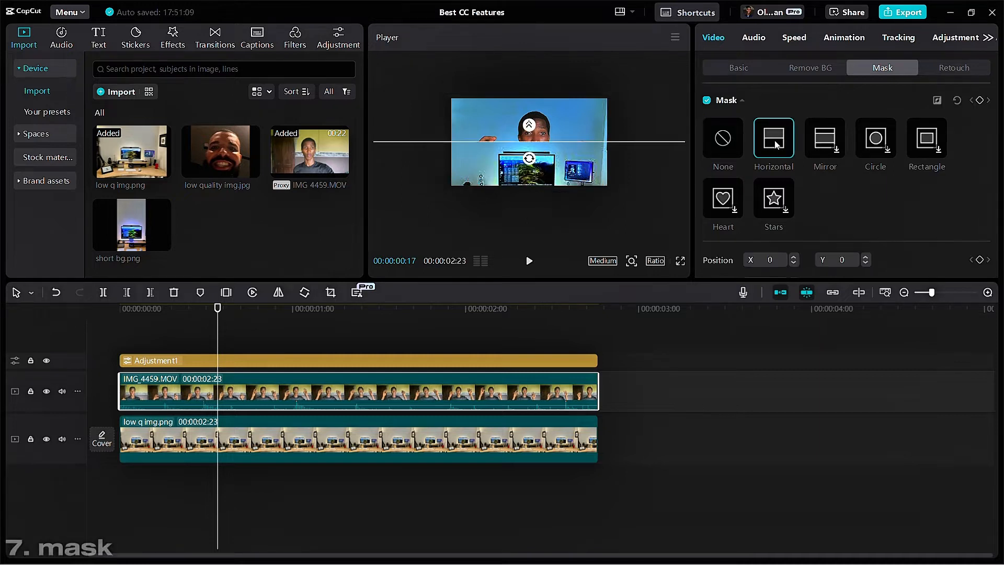
{"action": "left_click_drag", "start_coordinate": [529, 158], "coordinate": [553, 141]}
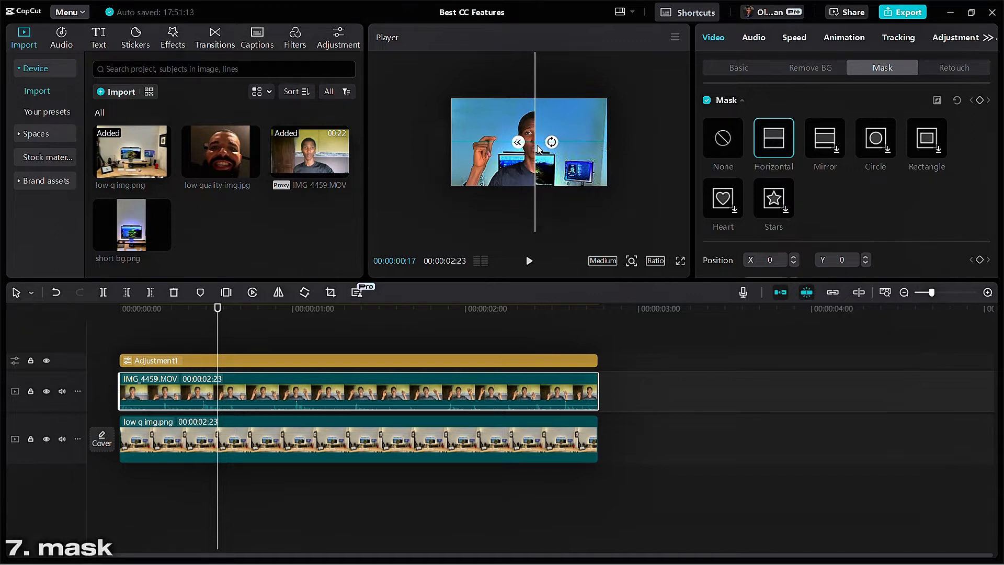
{"action": "left_click", "coordinate": [724, 140]}
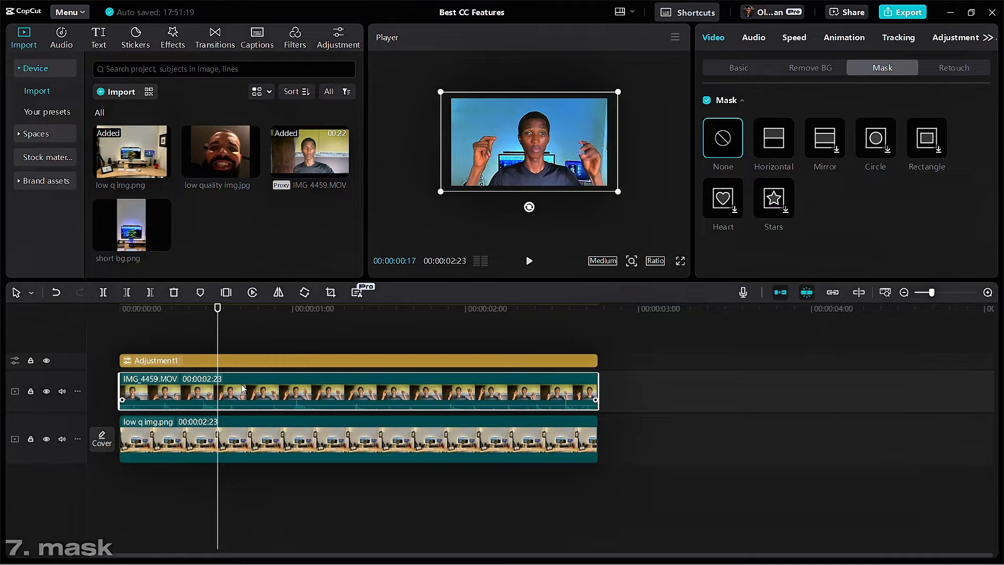
Step: Duplicate the IMG_4459.MOV clip onto the track above, align the copy with the timeline start and mute its track
{"action": "key", "text": "ctrl+c"}
{"action": "key", "text": "ctrl+v"}
{"action": "left_click_drag", "start_coordinate": [242, 389], "coordinate": [124, 389]}
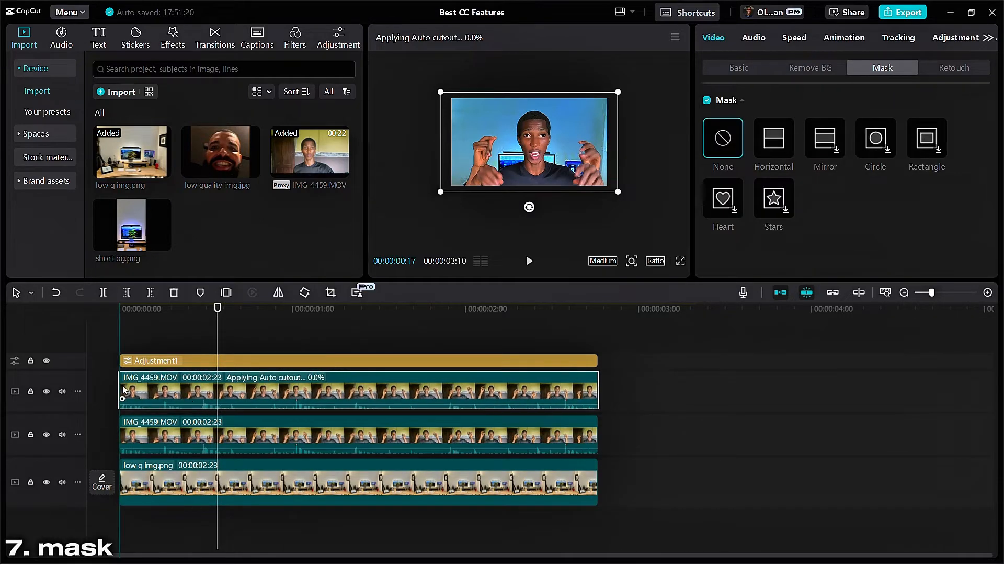
{"action": "left_click", "coordinate": [61, 391]}
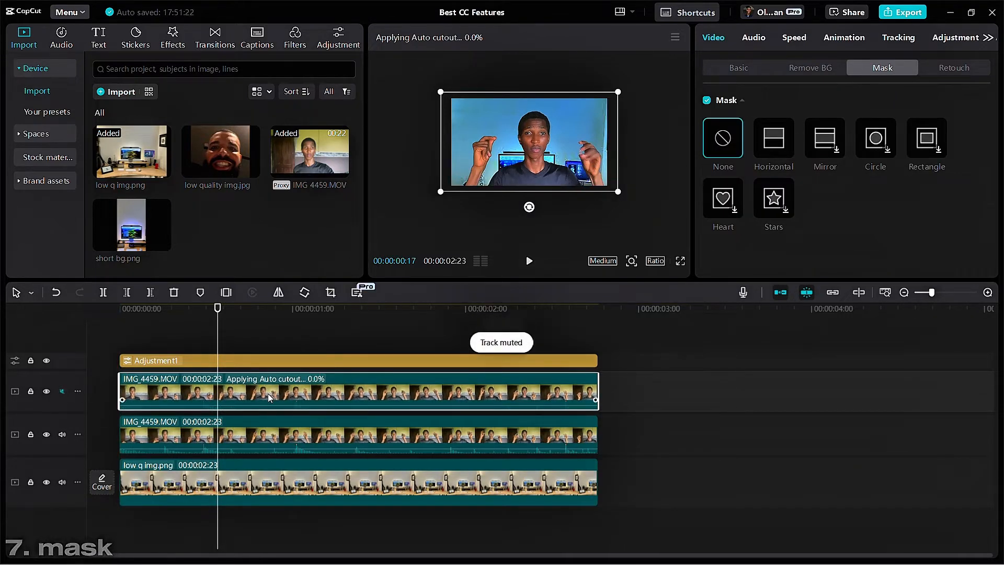
Step: Turn off Auto removal for the duplicated IMG_4459.MOV clip so it uses its original background
{"action": "left_click", "coordinate": [293, 341]}
{"action": "left_click", "coordinate": [292, 398]}
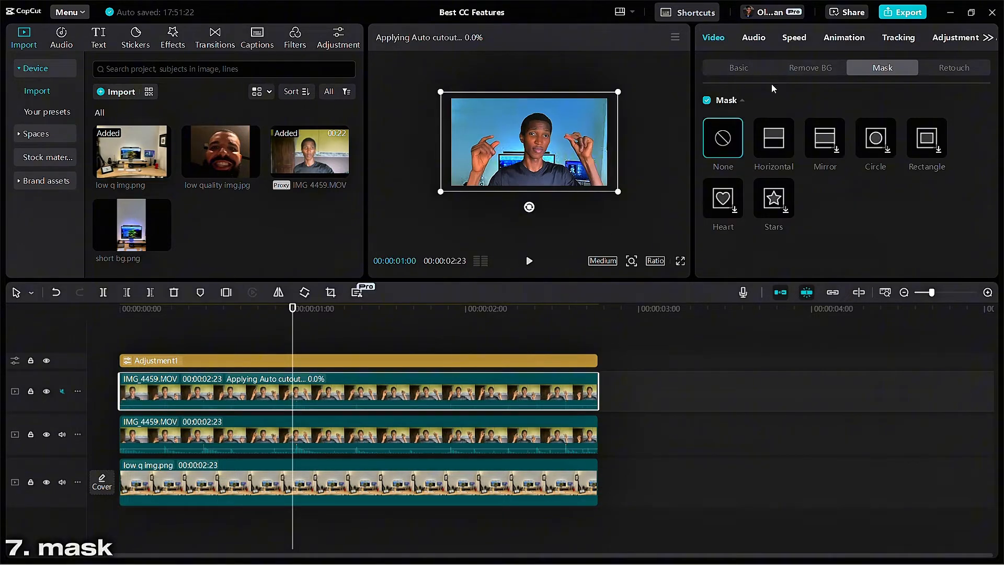
{"action": "left_click", "coordinate": [808, 67]}
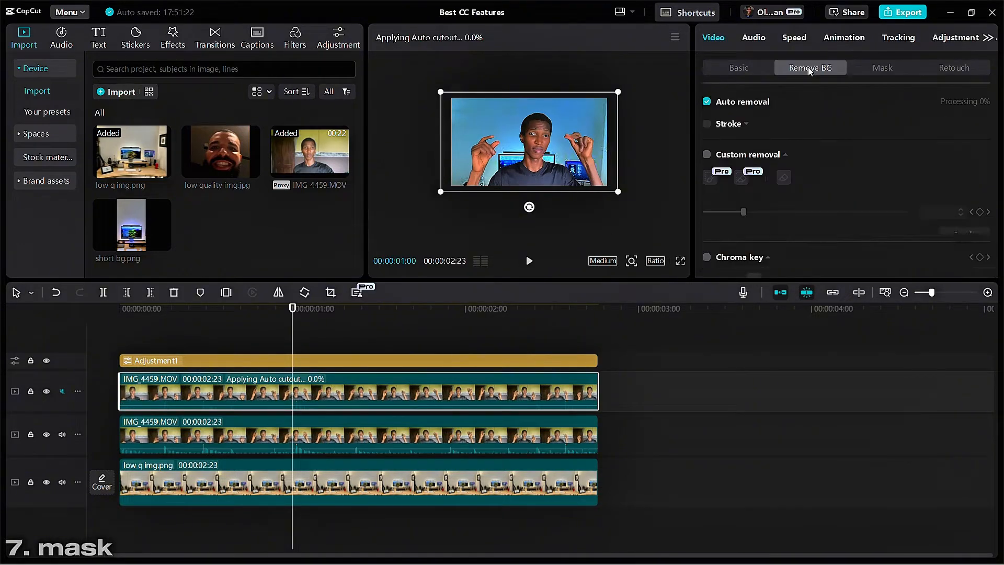
{"action": "left_click", "coordinate": [707, 104]}
{"action": "left_click", "coordinate": [359, 328]}
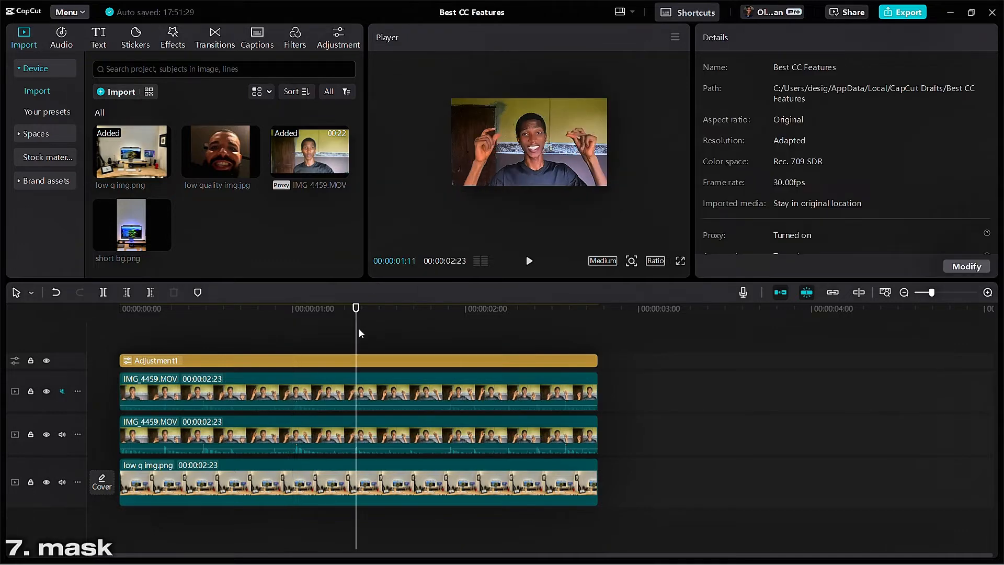
Step: Apply a Horizontal mask to the duplicated clip, rotate its dividing line to vertical and position it at X 102, Y -7
{"action": "left_click", "coordinate": [321, 399]}
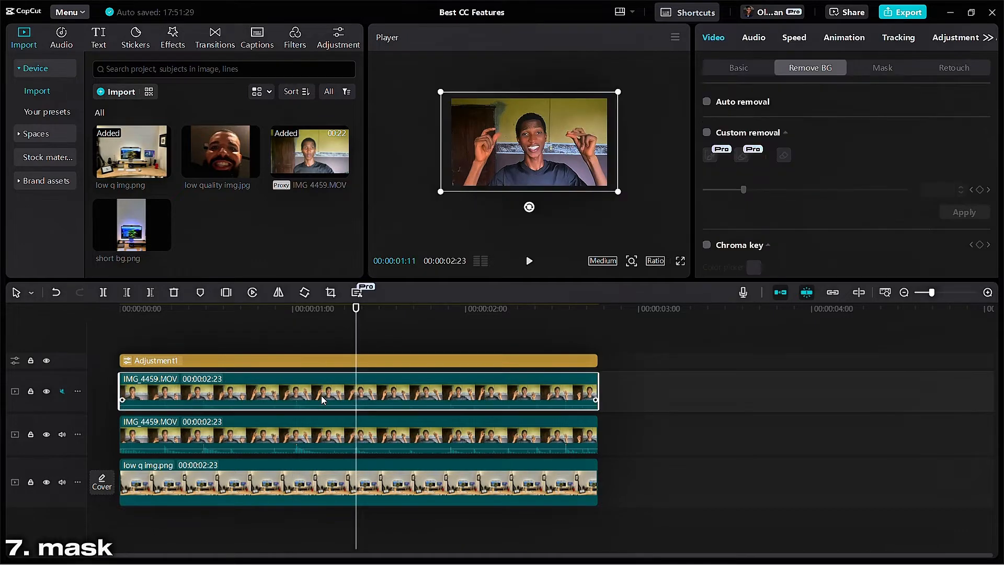
{"action": "left_click", "coordinate": [886, 70]}
{"action": "left_click", "coordinate": [780, 149]}
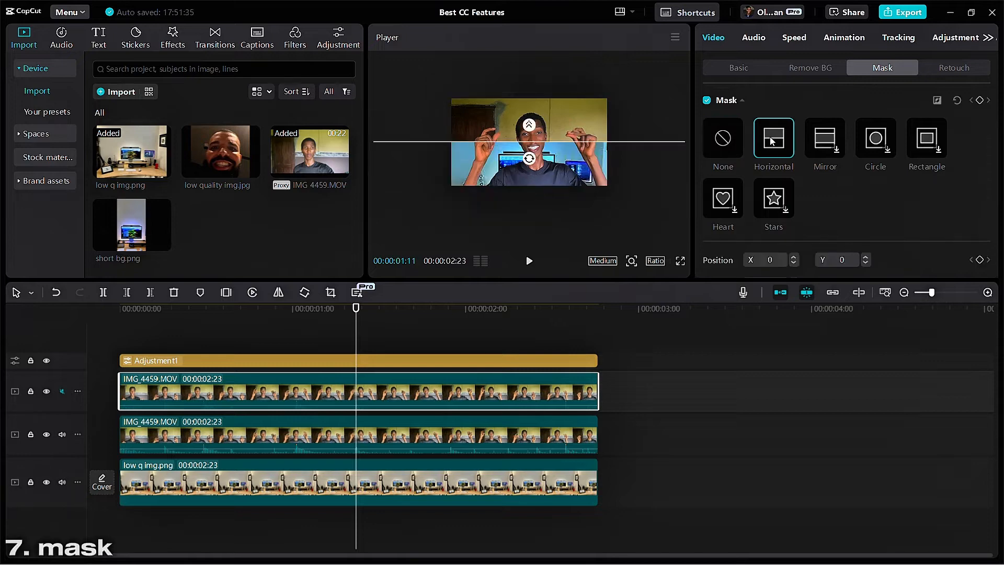
{"action": "mouse_move", "coordinate": [550, 144]}
{"action": "left_mouse_down"}
{"action": "mouse_move", "coordinate": [553, 157]}
{"action": "mouse_move", "coordinate": [538, 148]}
{"action": "left_mouse_up"}
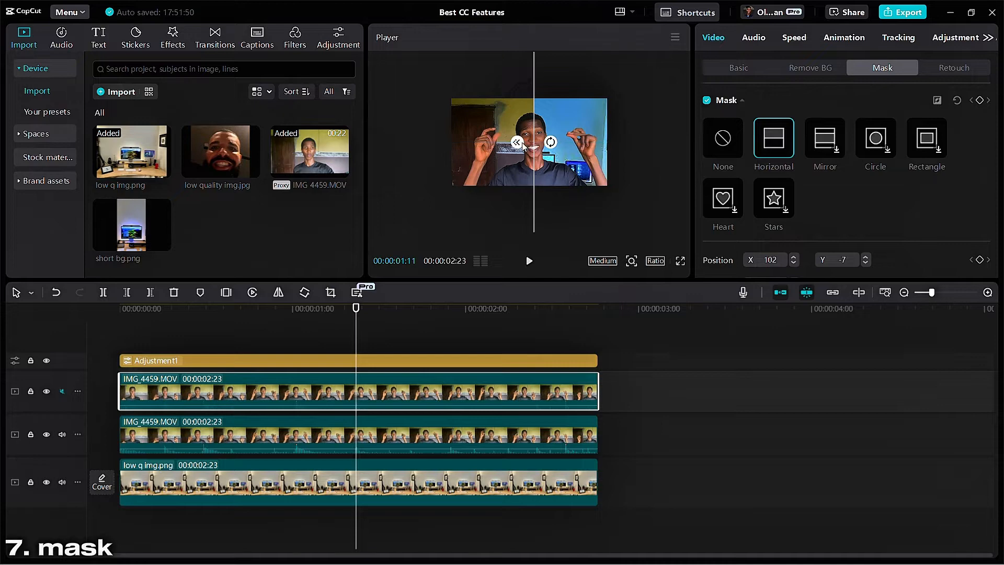
{"action": "scroll", "coordinate": [525, 146], "scroll_direction": "up", "scroll_amount": 3, "text": "ctrl"}
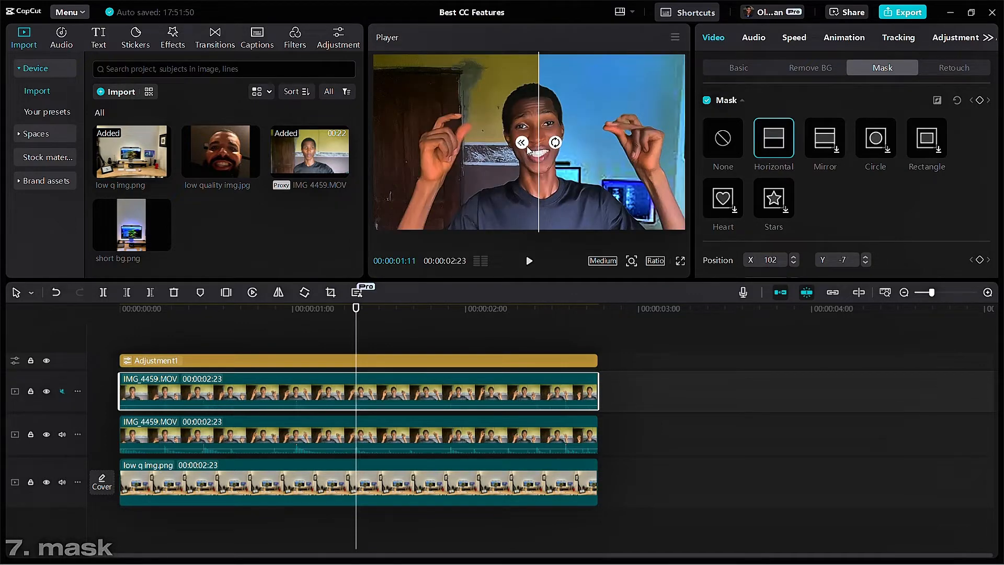
{"action": "mouse_move", "coordinate": [525, 147]}
{"action": "left_mouse_down"}
{"action": "mouse_move", "coordinate": [516, 150]}
{"action": "mouse_move", "coordinate": [526, 152]}
{"action": "left_mouse_up"}
{"action": "scroll", "coordinate": [525, 153], "scroll_direction": "down", "scroll_amount": 3}
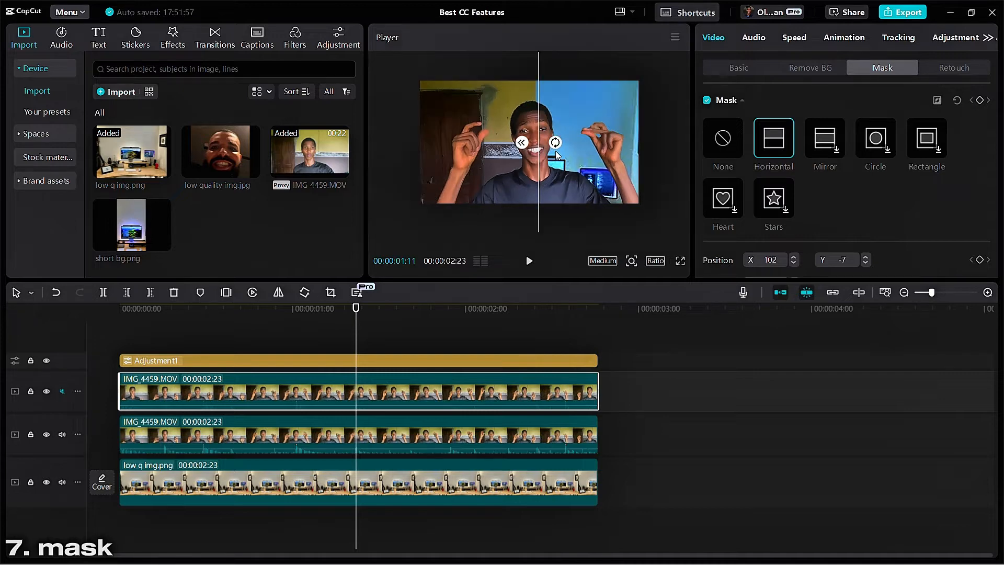
Step: Scrub through the timeline to review the split between the original and the replaced background
{"action": "left_click", "coordinate": [310, 346]}
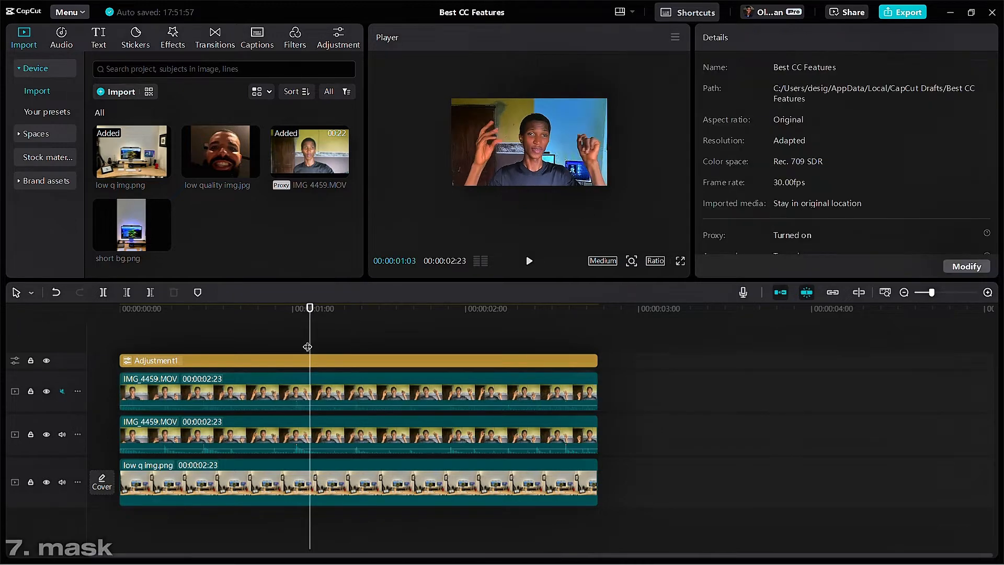
{"action": "left_click", "coordinate": [316, 340]}
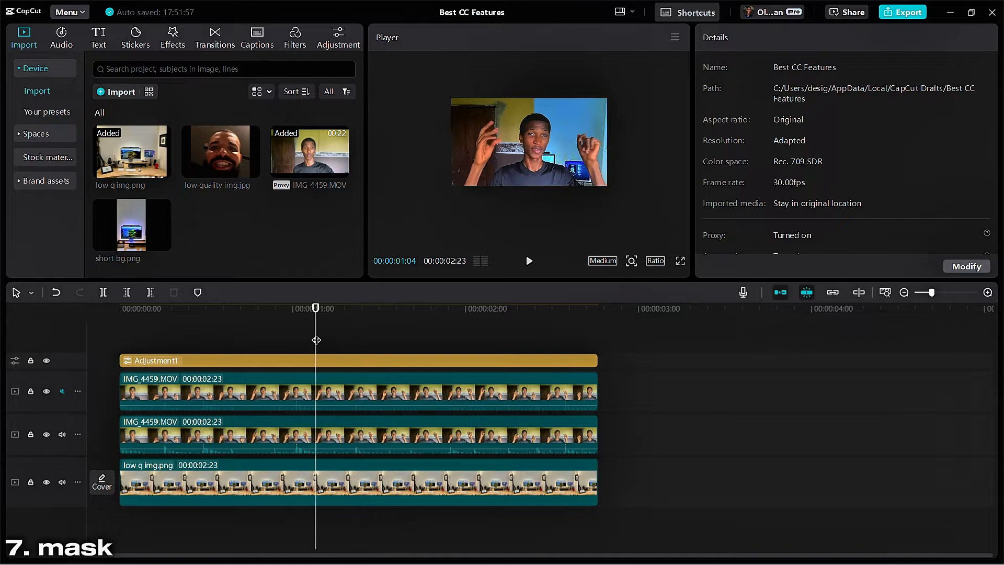
{"action": "left_click", "coordinate": [274, 330]}
{"action": "left_click", "coordinate": [222, 319]}
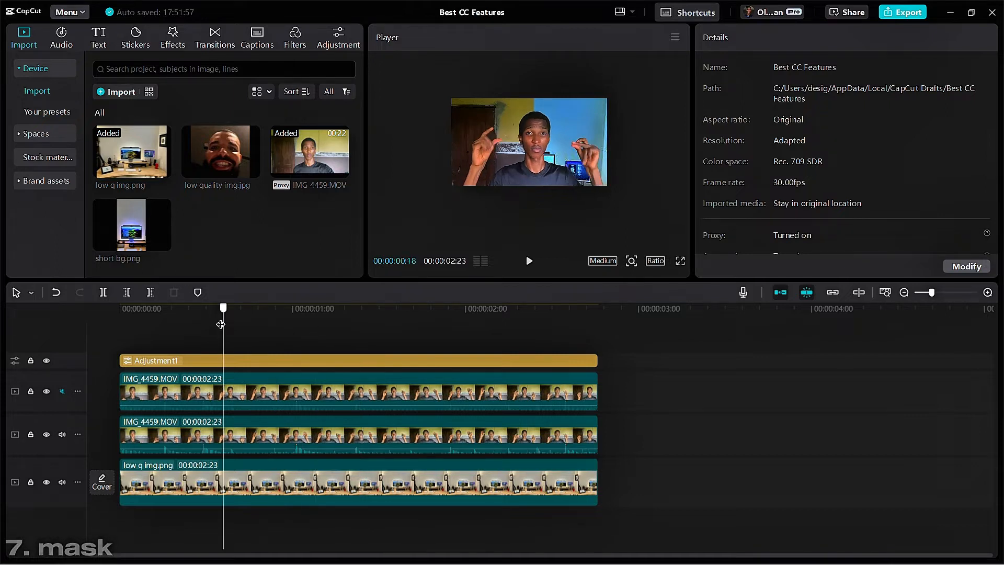
{"action": "left_click_drag", "start_coordinate": [222, 323], "coordinate": [478, 331]}
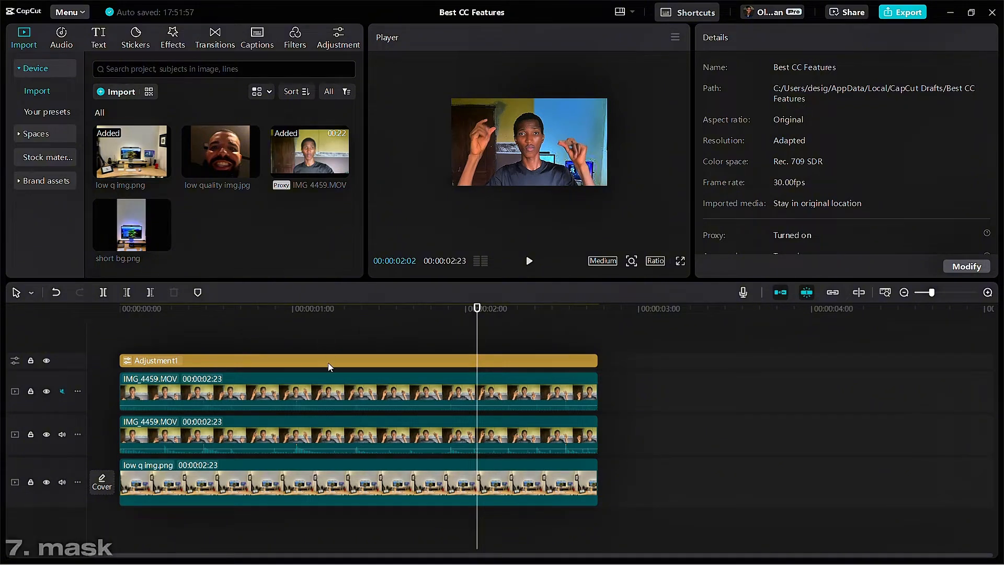
Step: Try a Circle mask on the duplicated clip, widening it into an ellipse, reversing it and enlarging it slightly
{"action": "left_click", "coordinate": [321, 394]}
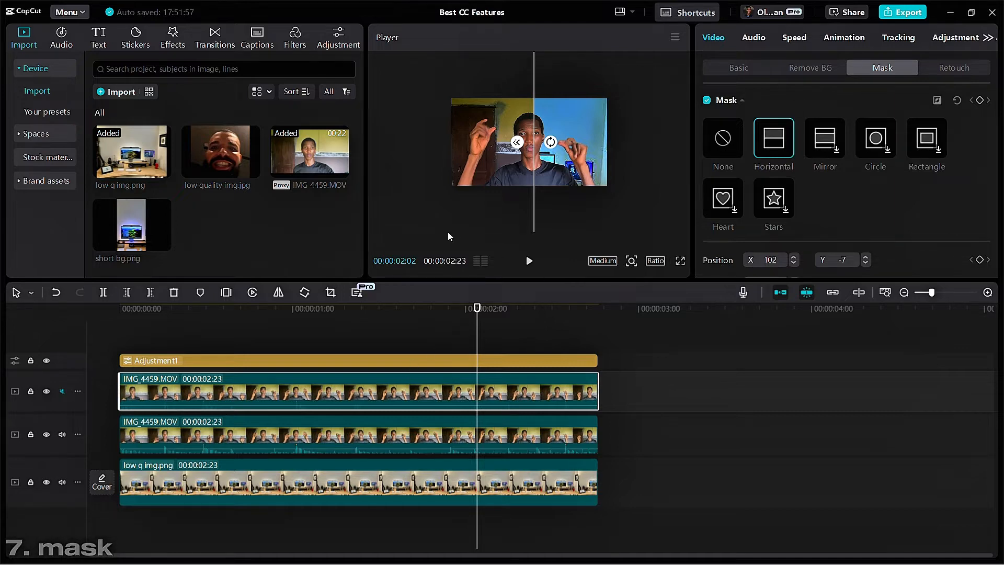
{"action": "left_click", "coordinate": [881, 147]}
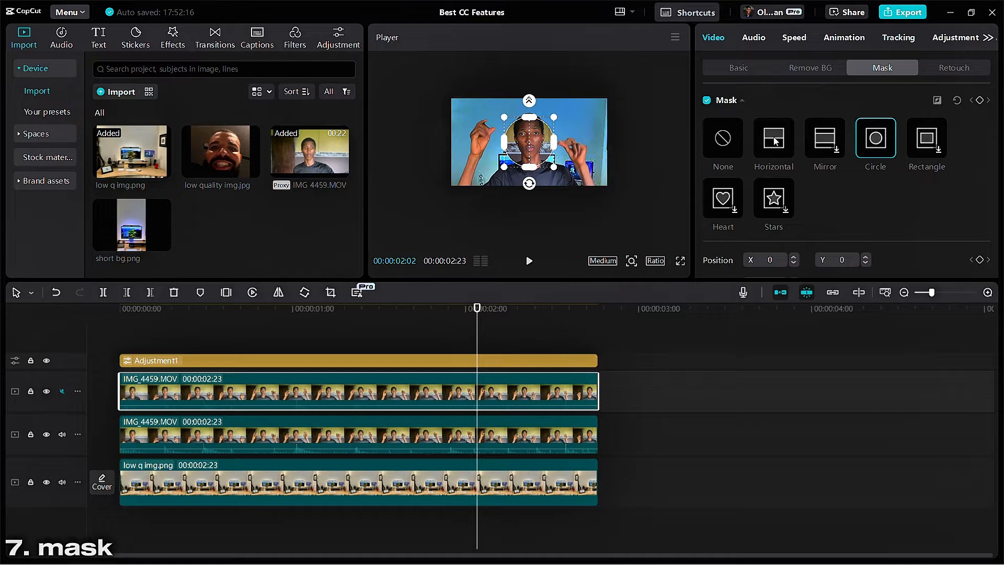
{"action": "left_click_drag", "start_coordinate": [553, 149], "coordinate": [582, 151]}
{"action": "left_click", "coordinate": [937, 101]}
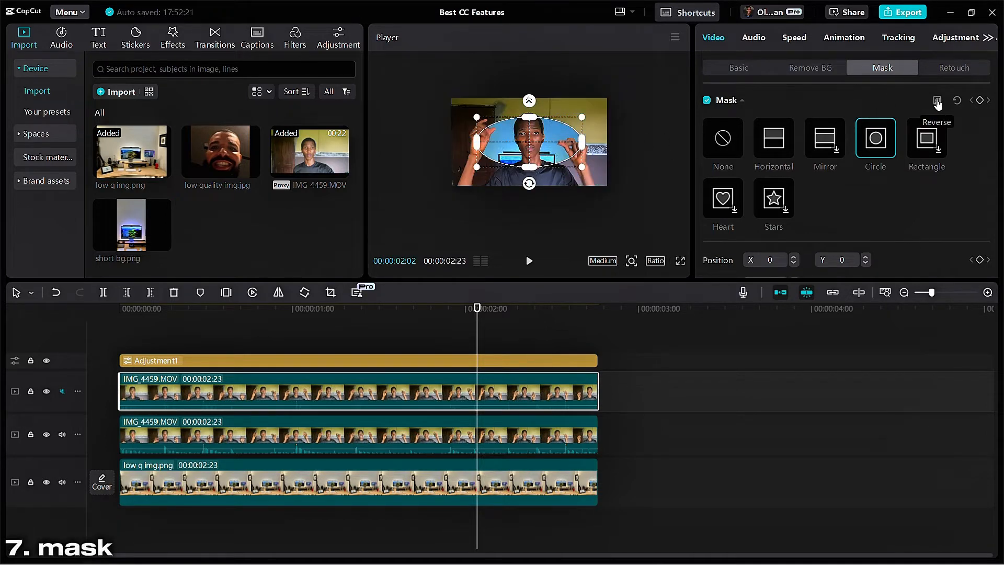
{"action": "left_click_drag", "start_coordinate": [530, 167], "coordinate": [533, 173]}
{"action": "mouse_move", "coordinate": [583, 148]}
{"action": "left_mouse_down"}
{"action": "mouse_move", "coordinate": [599, 148]}
{"action": "mouse_move", "coordinate": [590, 148]}
{"action": "left_mouse_up"}
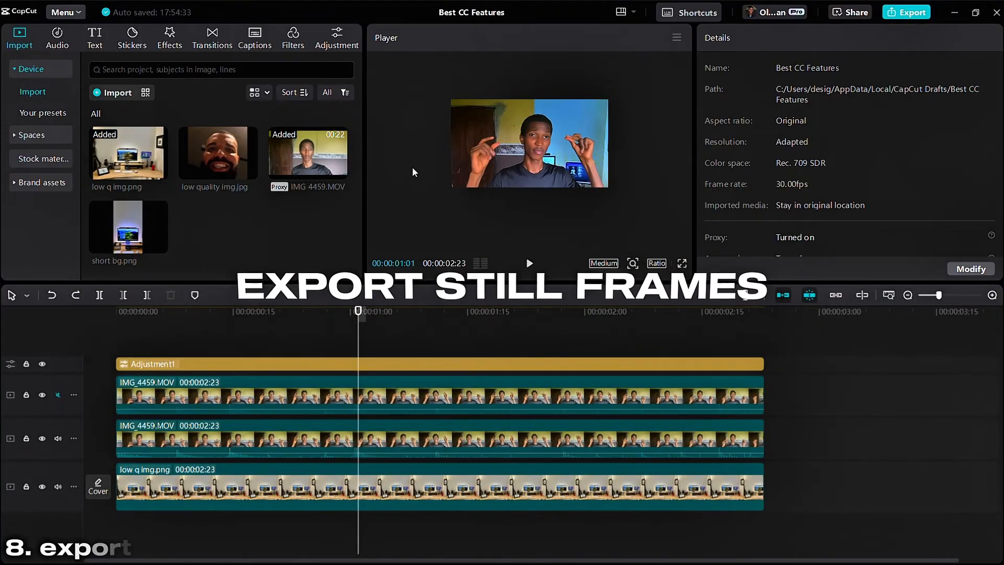
Step: Look at the player's option for exporting still frames
{"action": "left_click", "coordinate": [677, 38]}
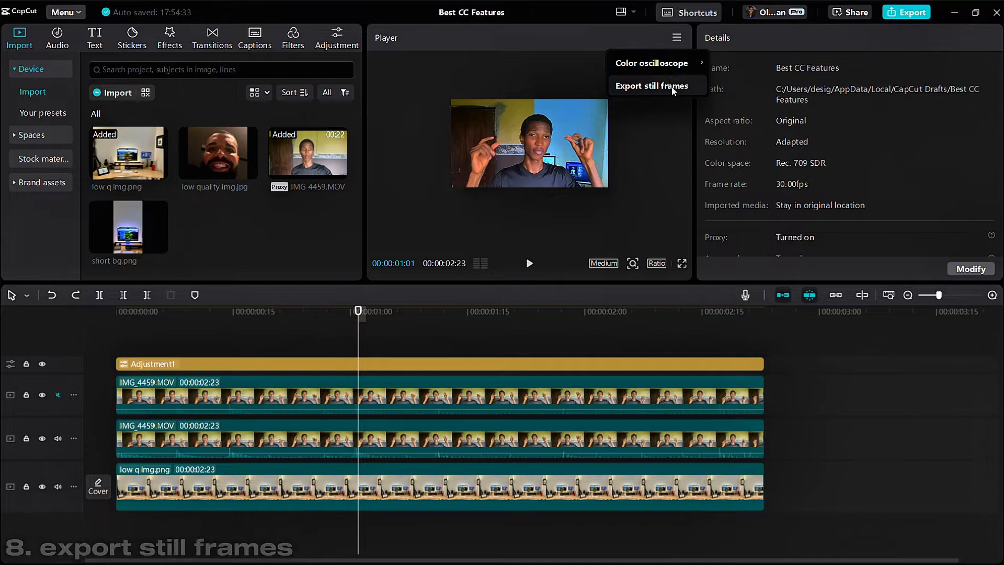
{"action": "left_click", "coordinate": [647, 159]}
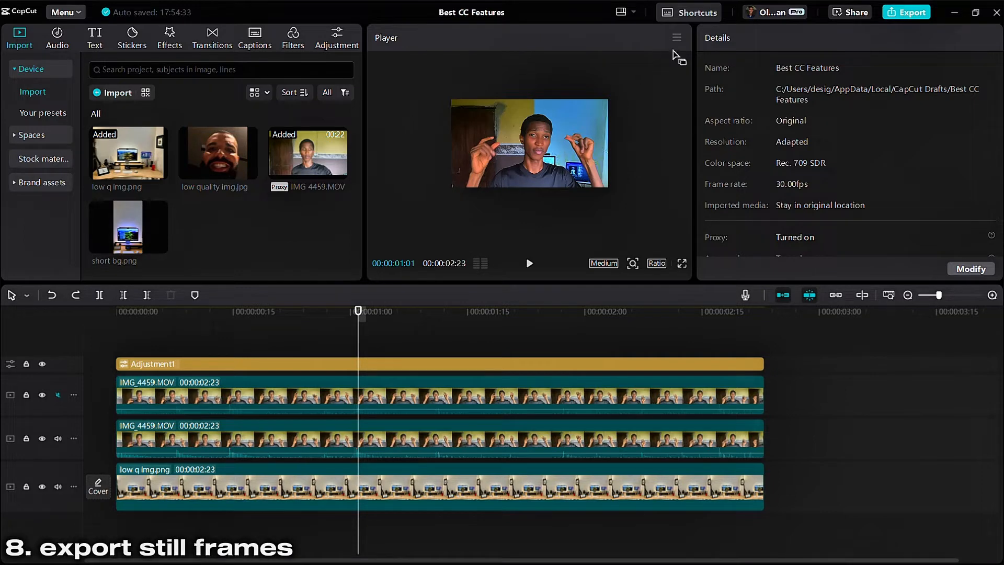
{"action": "left_click", "coordinate": [676, 38]}
{"action": "left_click", "coordinate": [661, 153]}
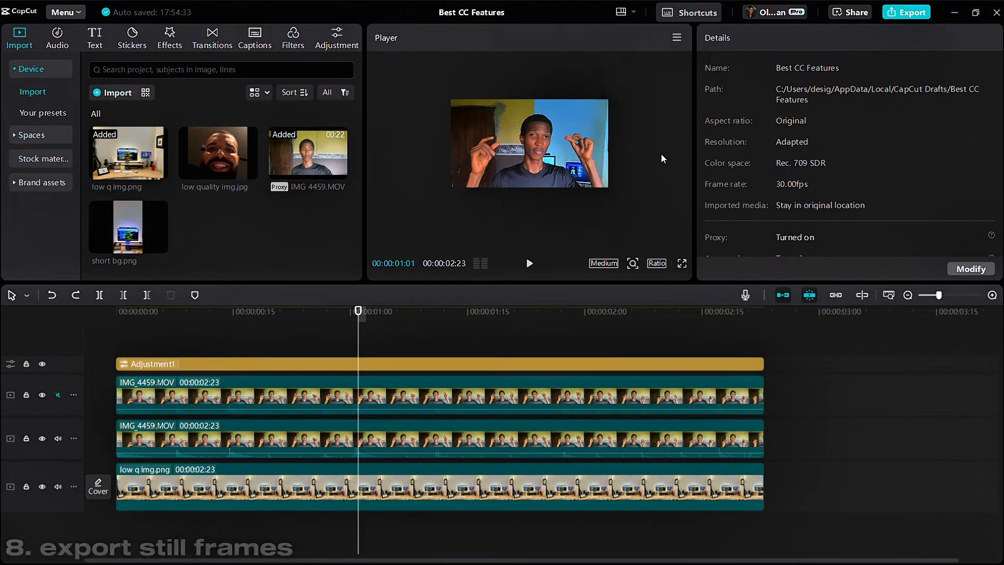
Step: Add a default text title at the start of the timeline and change its wording to "BEFORE" in uppercase
{"action": "left_click", "coordinate": [331, 344]}
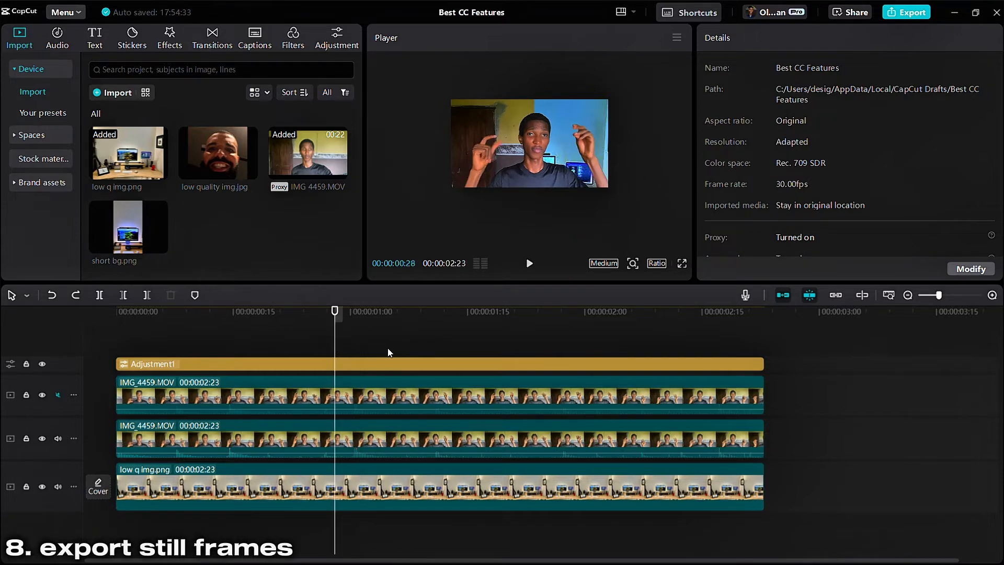
{"action": "scroll", "coordinate": [532, 153], "scroll_direction": "up", "scroll_amount": 5}
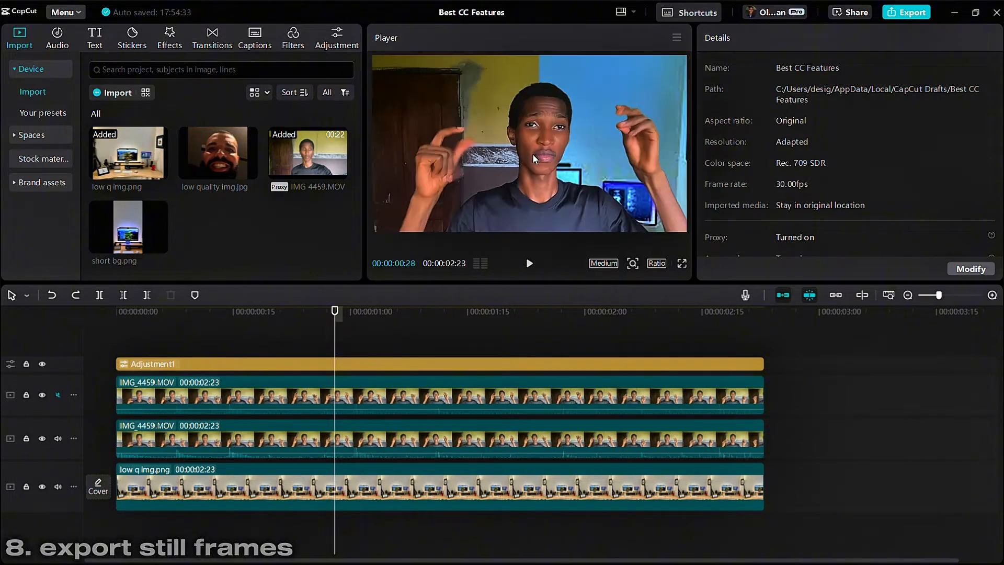
{"action": "scroll", "coordinate": [531, 176], "scroll_direction": "down", "scroll_amount": 3}
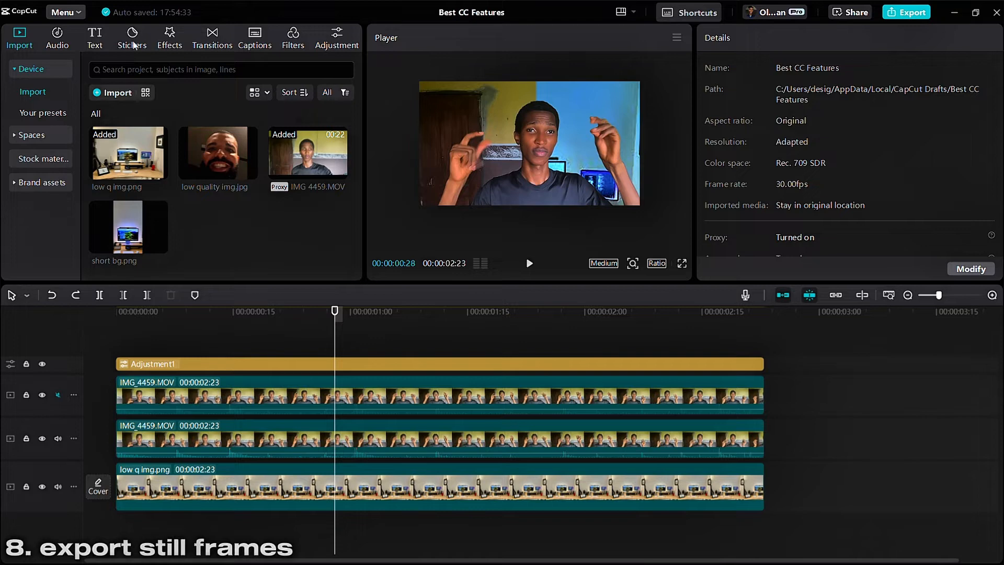
{"action": "left_click", "coordinate": [102, 36]}
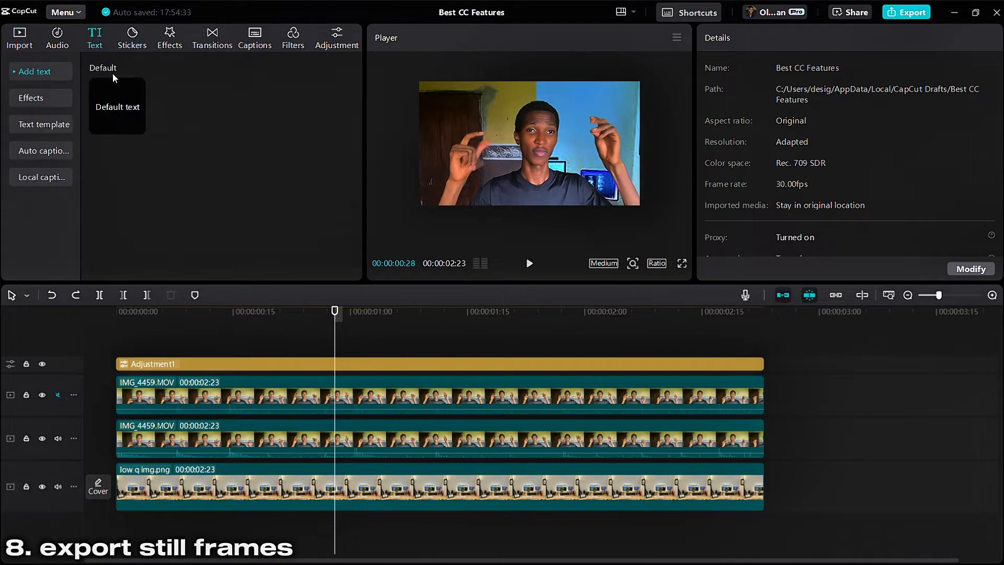
{"action": "left_click_drag", "start_coordinate": [118, 110], "coordinate": [198, 344]}
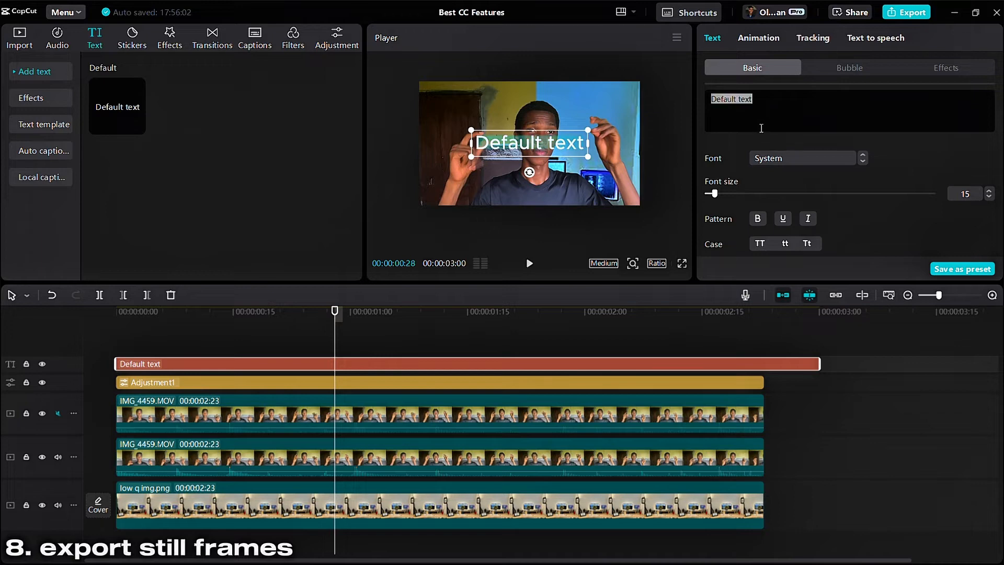
{"action": "type", "text": "befoe"}
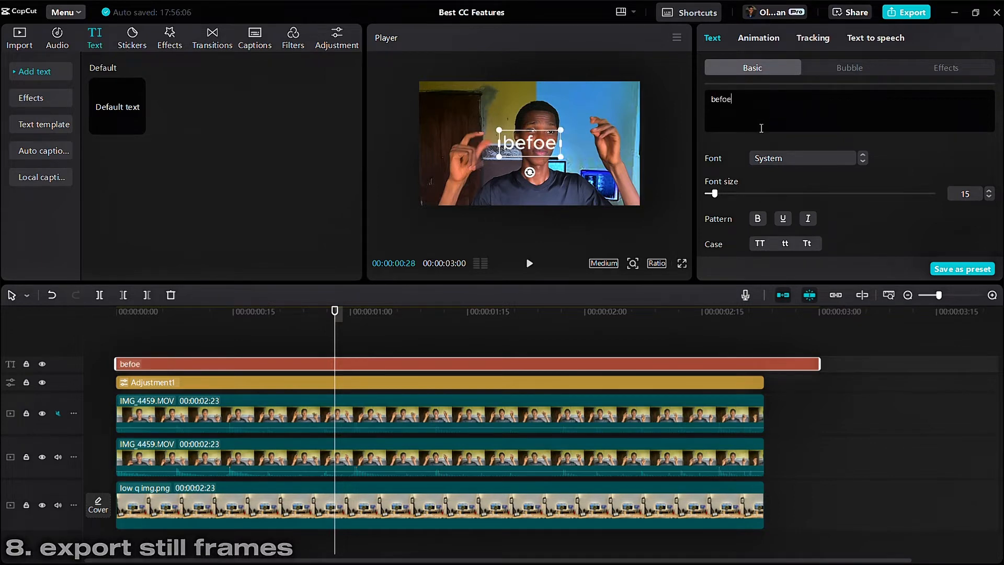
{"action": "key", "text": "BackSpace"}
{"action": "type", "text": "re"}
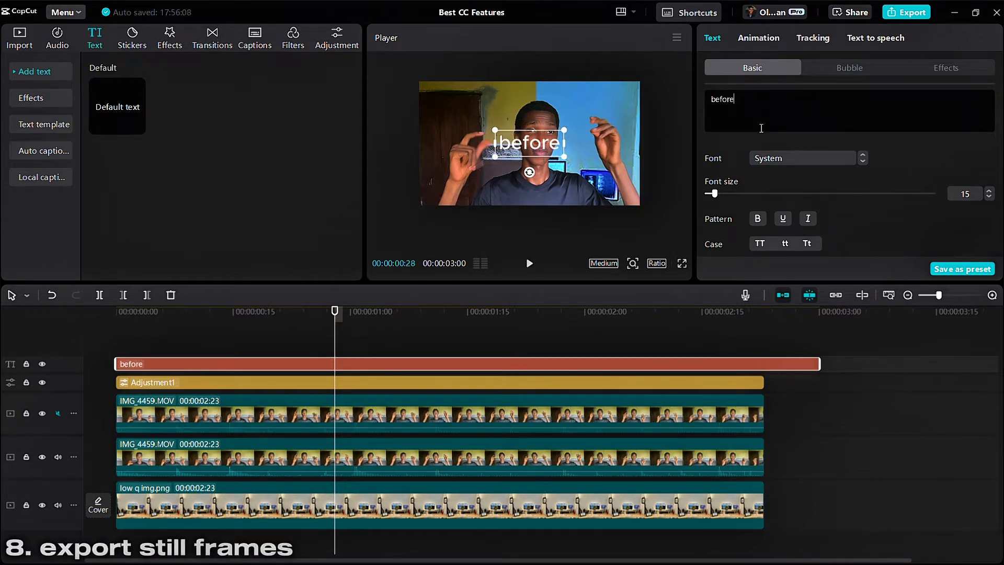
{"action": "left_click", "coordinate": [760, 243]}
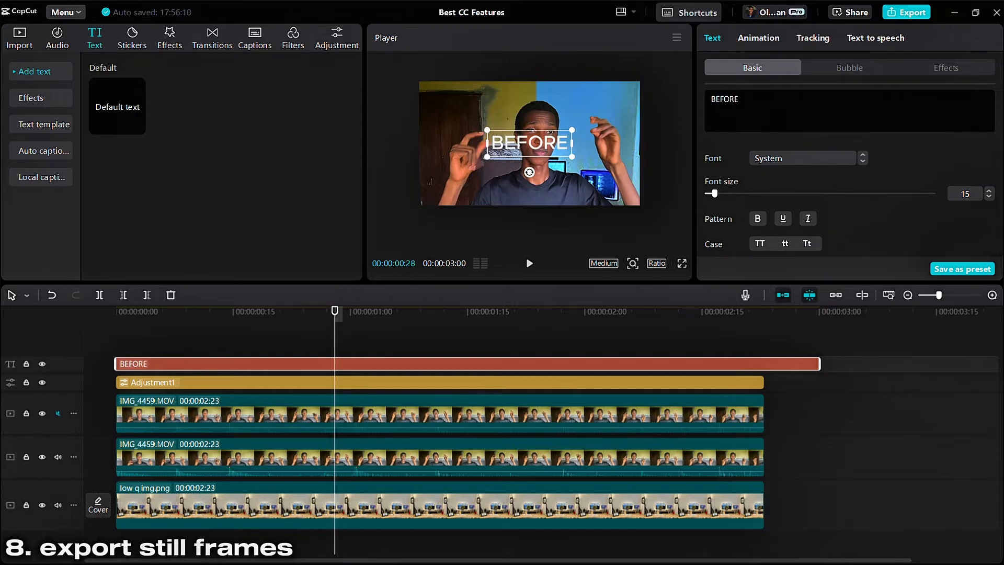
Step: Move the "BEFORE" title to the upper-left corner of the video frame and set its font to Sequel
{"action": "left_click_drag", "start_coordinate": [547, 152], "coordinate": [476, 104]}
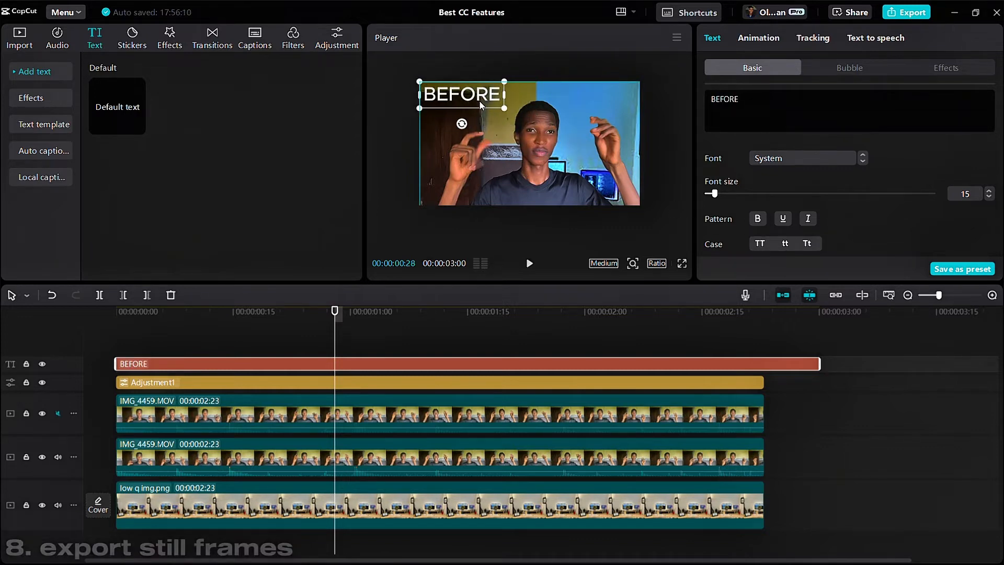
{"action": "left_click", "coordinate": [817, 158]}
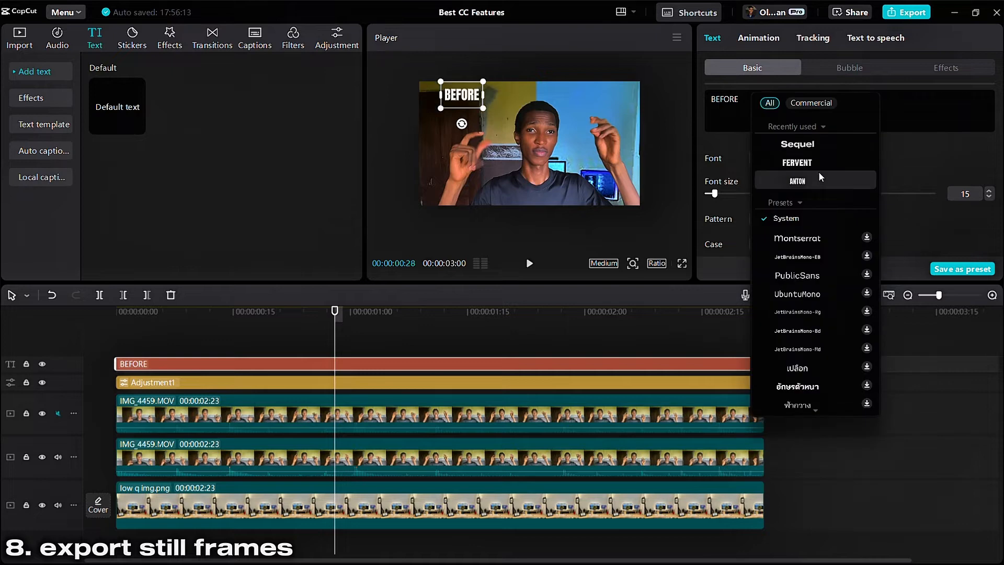
{"action": "left_click", "coordinate": [817, 144]}
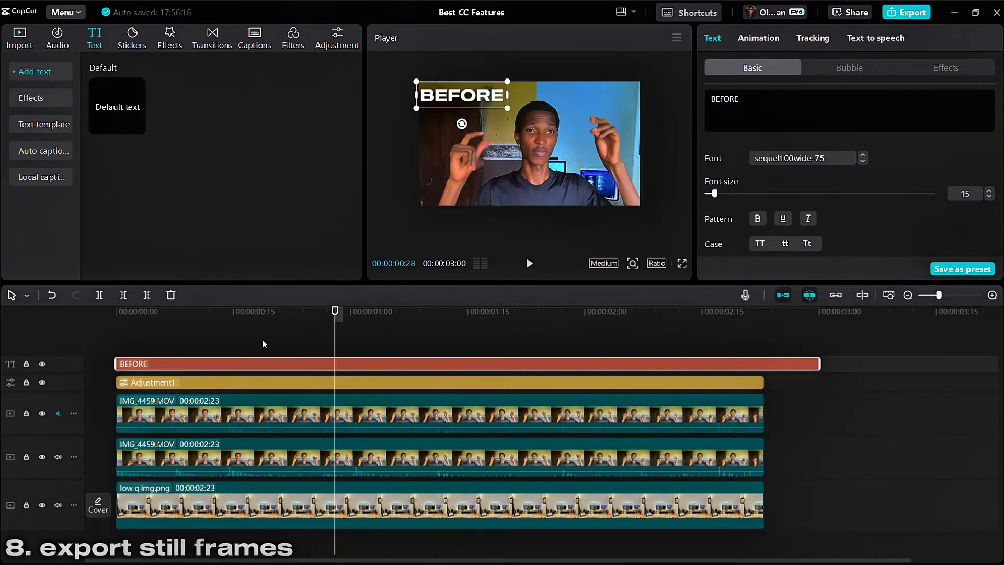
Step: Duplicate the "BEFORE" title at the timeline start, place the copy in the frame's upper-right corner and change it to uppercase "AFTER"
{"action": "key", "text": "Home"}
{"action": "key", "text": "ctrl+v"}
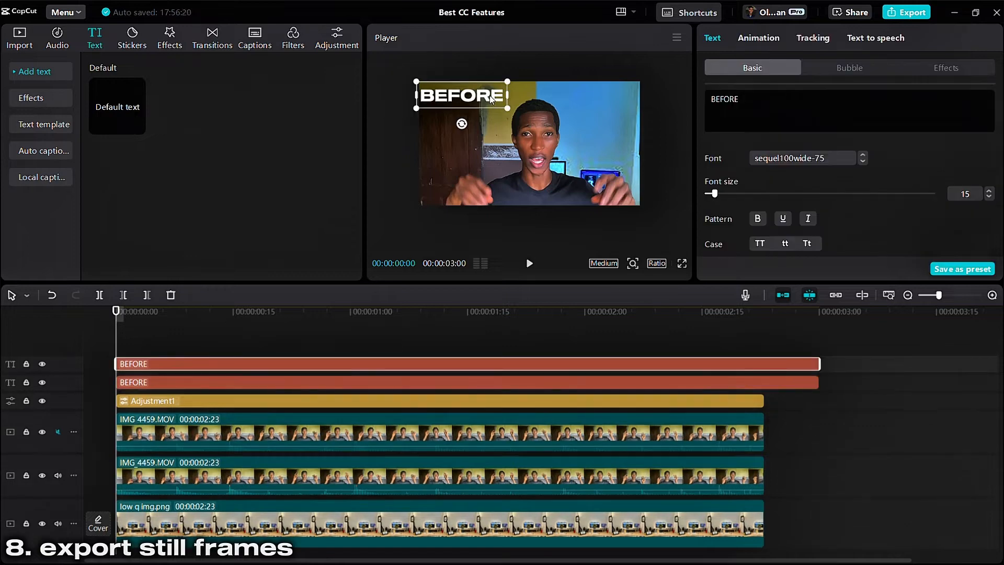
{"action": "left_click_drag", "start_coordinate": [490, 96], "coordinate": [612, 109]}
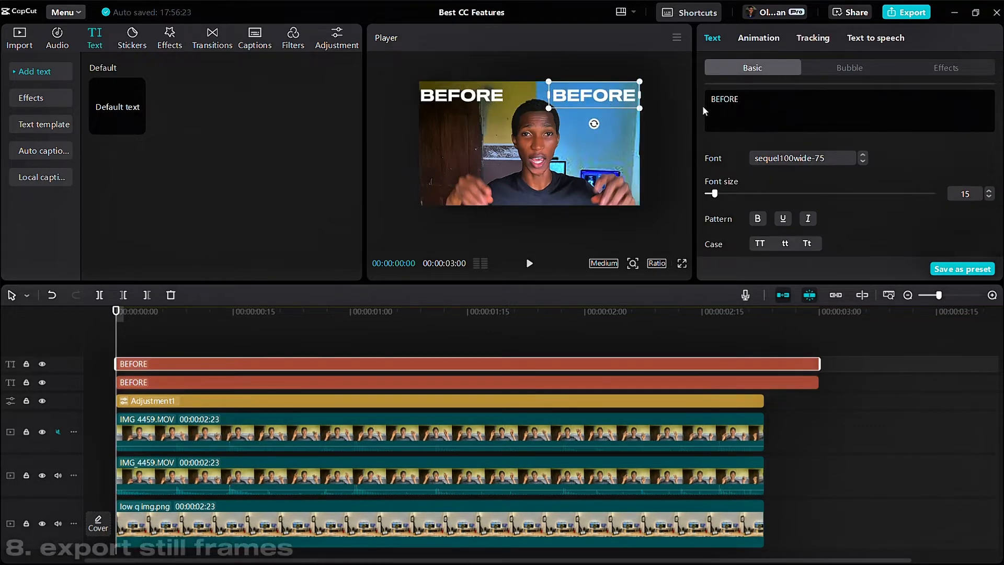
{"action": "left_click", "coordinate": [751, 108]}
{"action": "type", "text": "after"}
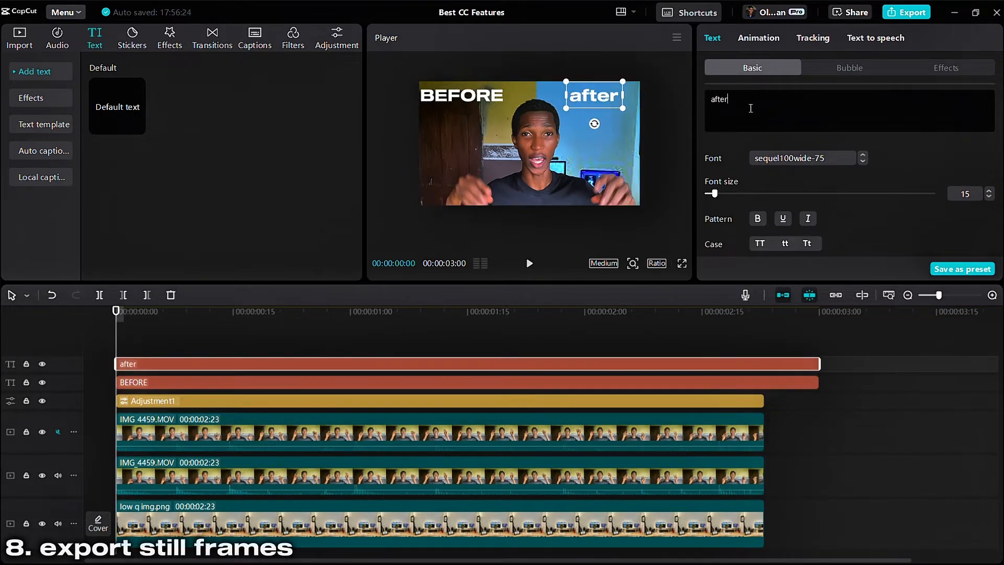
{"action": "left_click", "coordinate": [759, 243]}
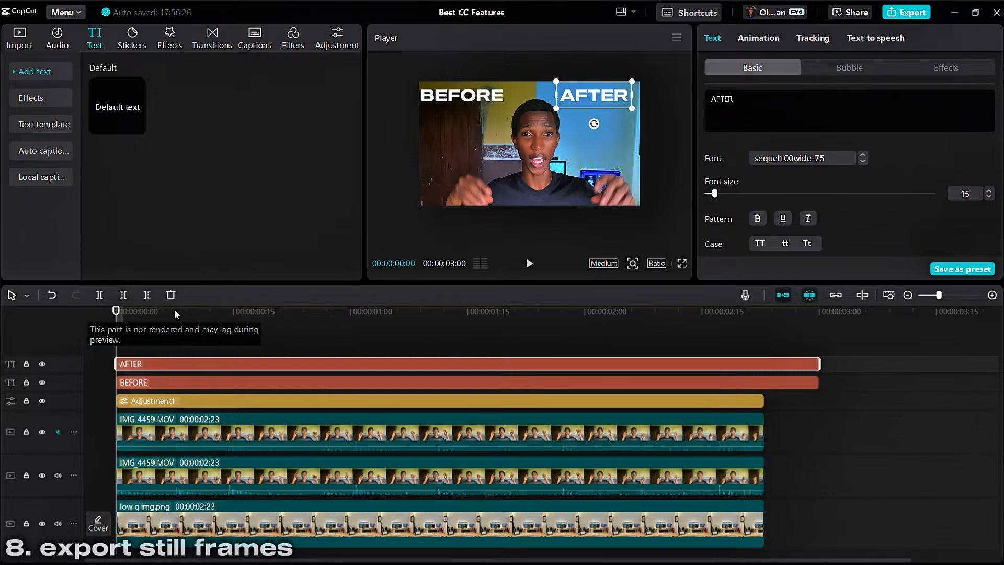
Step: Export the timeline's first frame as a 1080P PNG still named "Best CC Features" with Import project enabled
{"action": "left_click", "coordinate": [164, 327]}
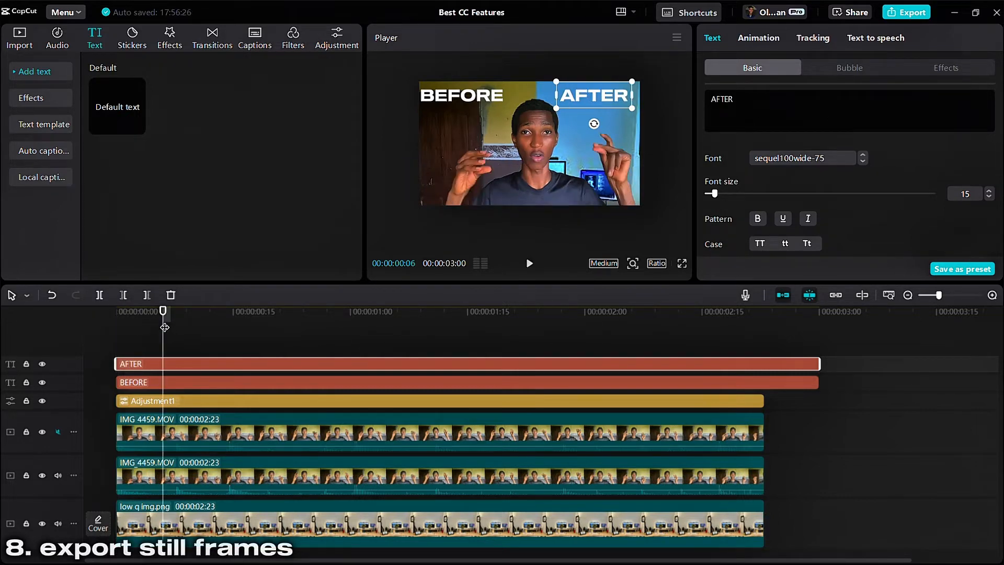
{"action": "left_click", "coordinate": [211, 352]}
{"action": "left_click", "coordinate": [179, 312]}
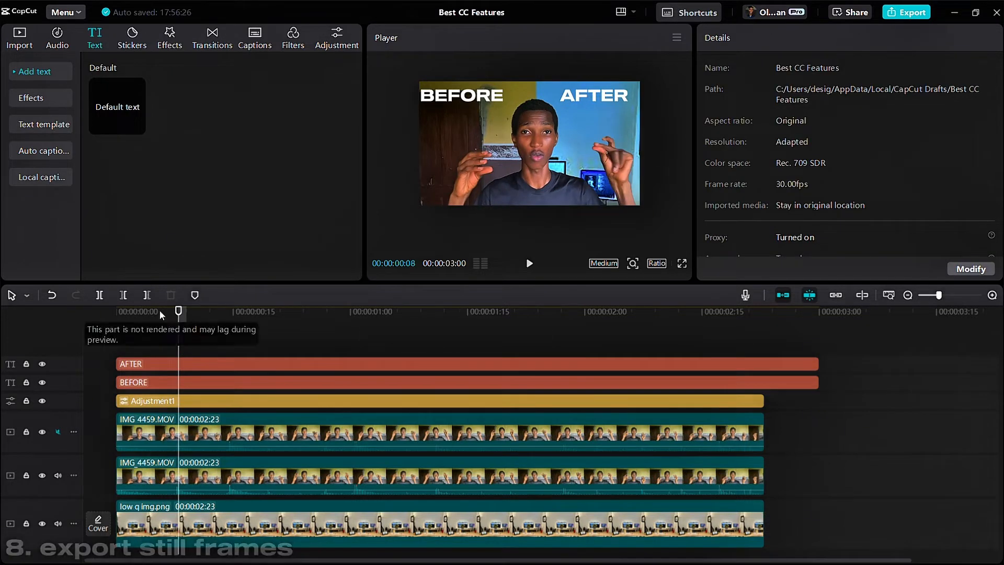
{"action": "key", "text": "Home"}
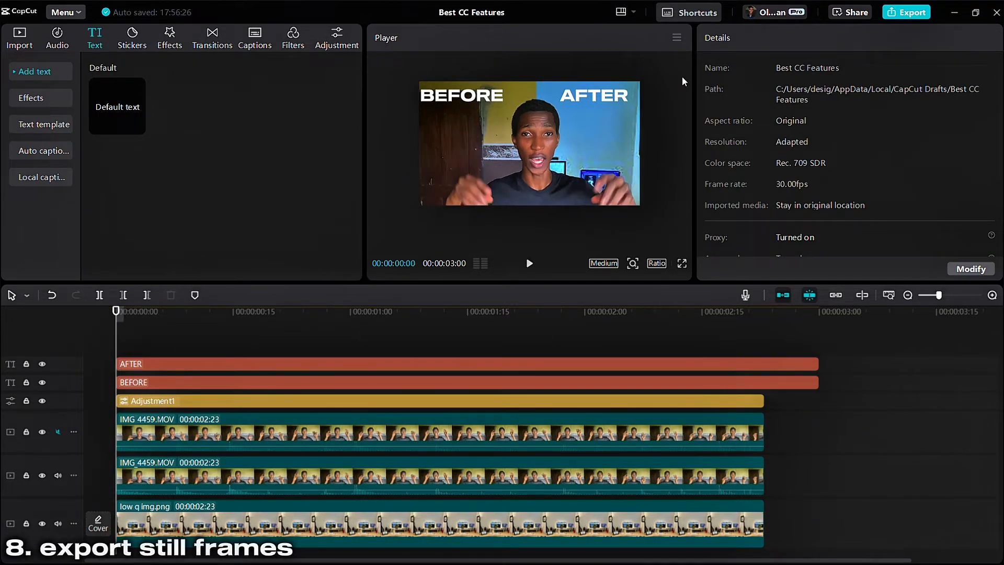
{"action": "scroll", "coordinate": [495, 380], "scroll_direction": "down", "scroll_amount": 3}
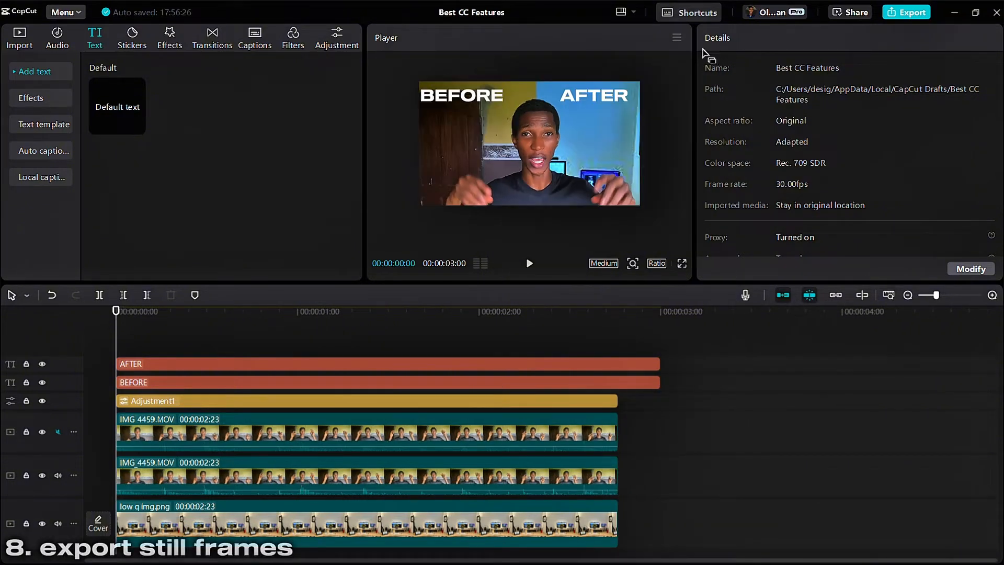
{"action": "left_click", "coordinate": [677, 37]}
{"action": "left_click", "coordinate": [669, 88]}
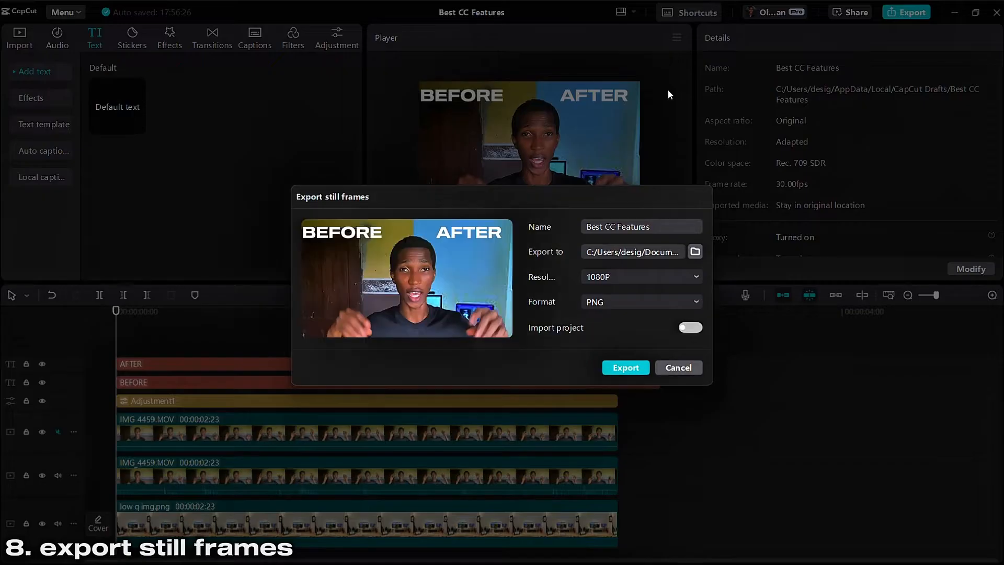
{"action": "left_click", "coordinate": [689, 330]}
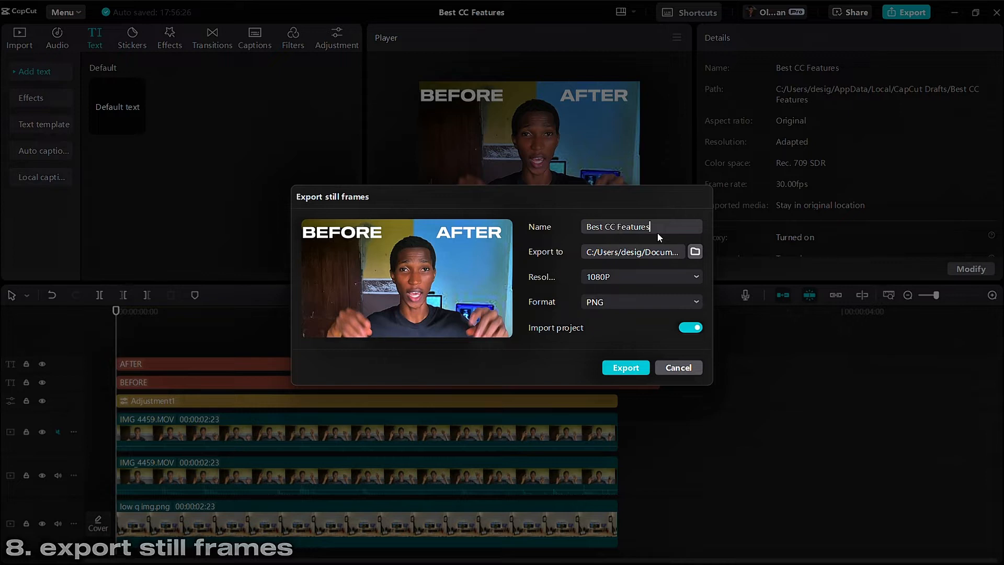
{"action": "key", "text": "ctrl+a"}
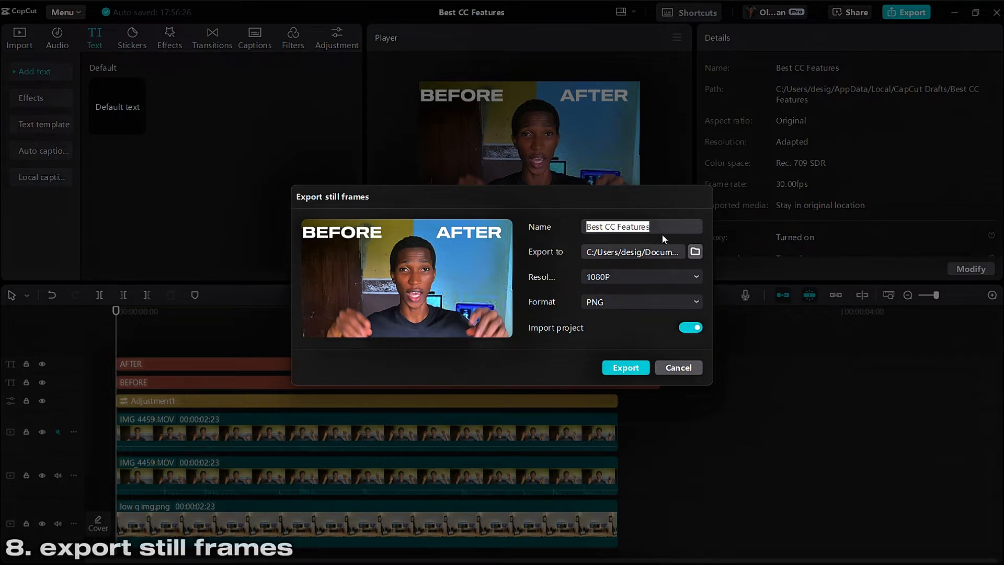
{"action": "left_click", "coordinate": [667, 229]}
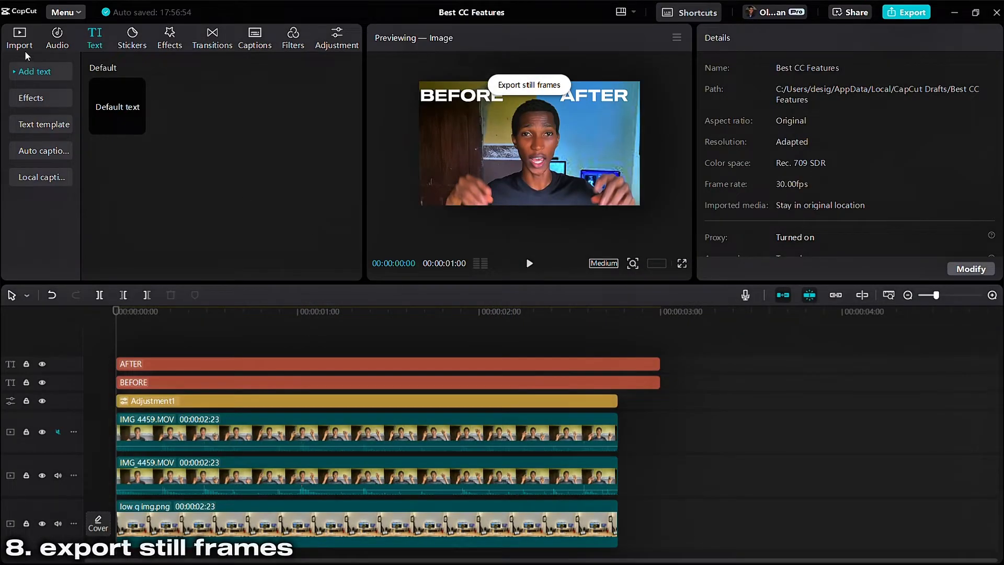
Step: Place the exported Best CC Features.png on the main track after the existing clips, with main track magnet off and a gap before it
{"action": "left_click", "coordinate": [16, 44]}
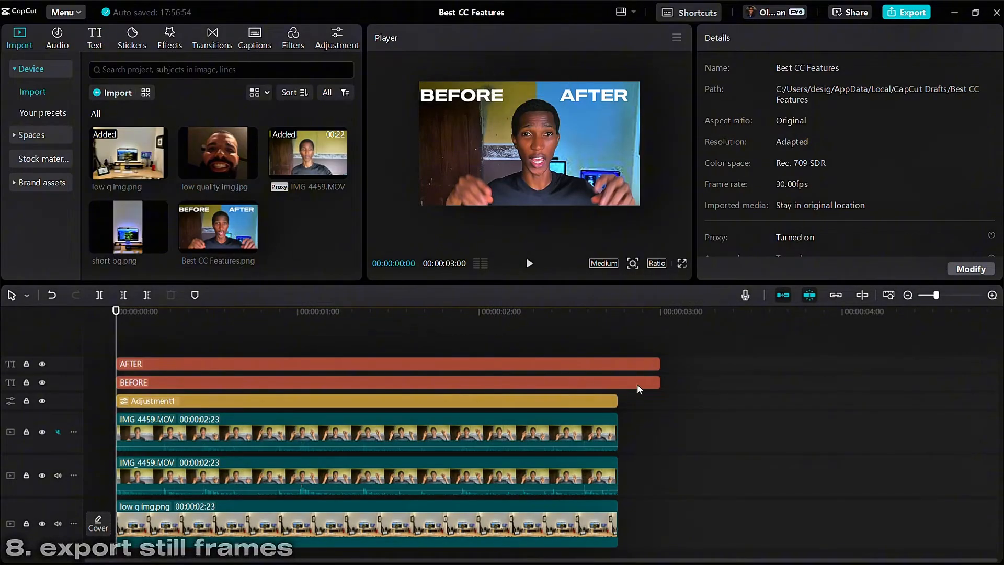
{"action": "scroll", "coordinate": [637, 384], "scroll_direction": "down", "scroll_amount": 2}
{"action": "scroll", "coordinate": [643, 384], "scroll_direction": "down", "scroll_amount": 1}
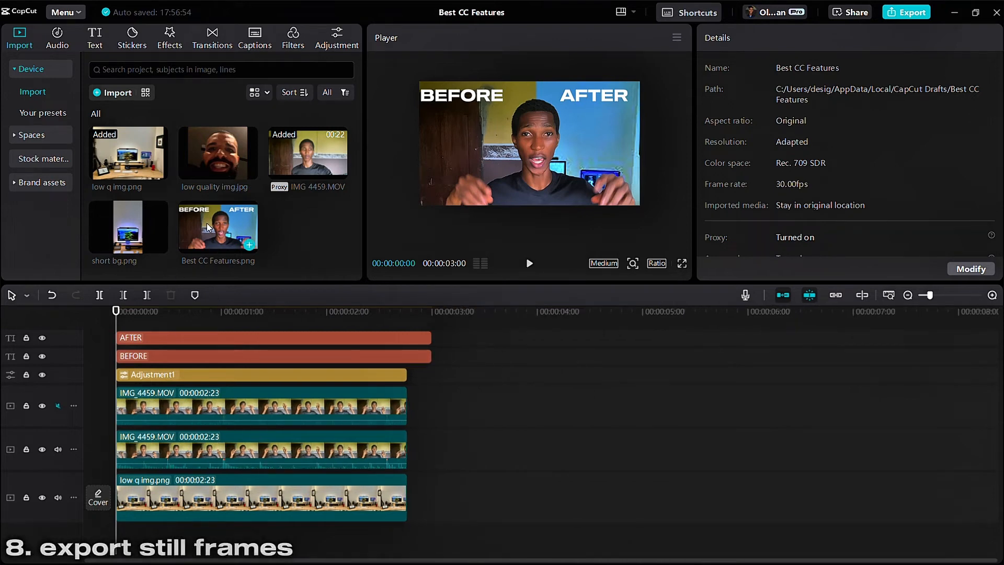
{"action": "left_click_drag", "start_coordinate": [206, 223], "coordinate": [770, 497]}
{"action": "left_click", "coordinate": [783, 296]}
Step: Scrub through the timeline to compare the exported still with the original layered clips
{"action": "left_click", "coordinate": [556, 325]}
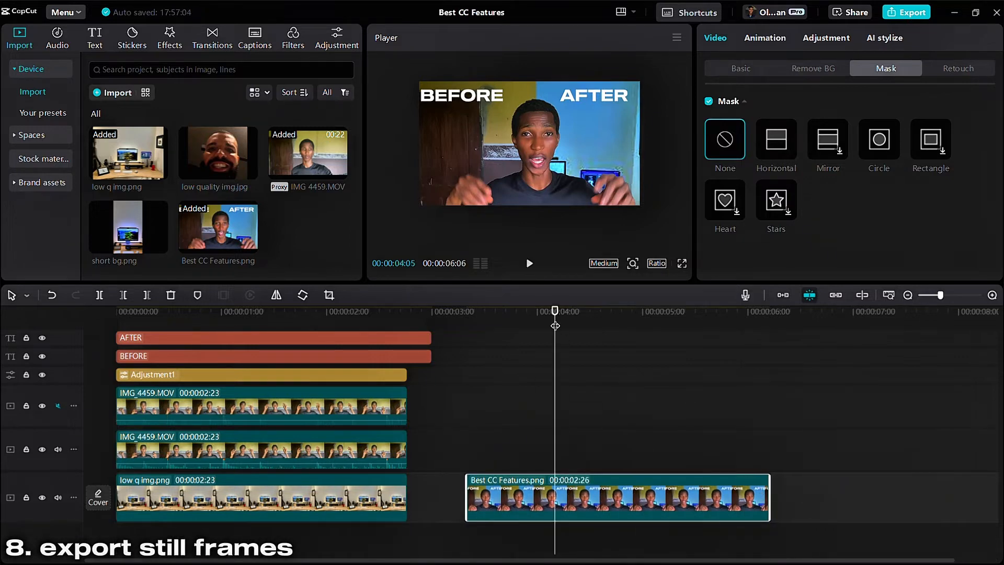
{"action": "left_click_drag", "start_coordinate": [555, 325], "coordinate": [152, 313]}
{"action": "left_click", "coordinate": [628, 342]}
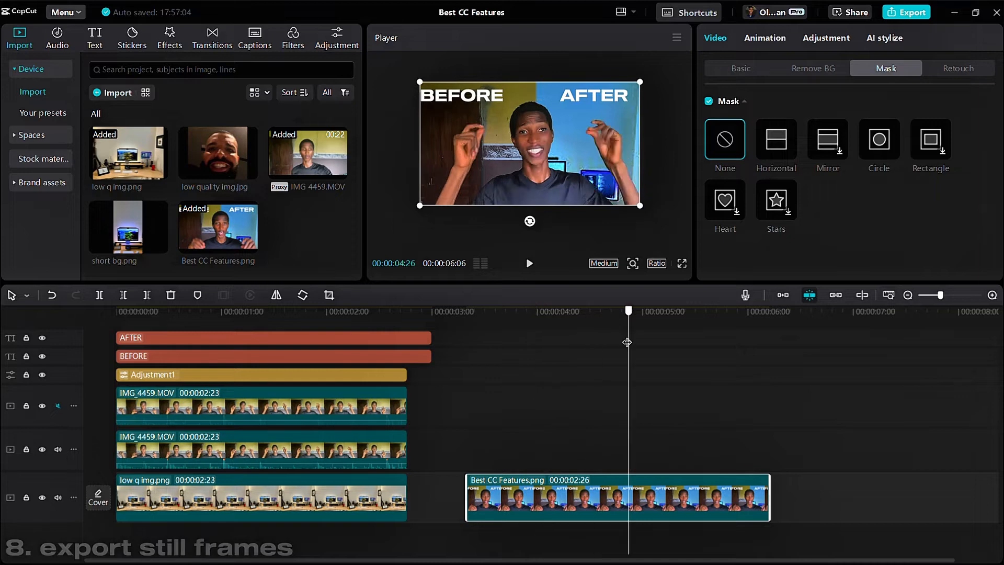
{"action": "left_click", "coordinate": [588, 388]}
{"action": "left_click_drag", "start_coordinate": [523, 372], "coordinate": [551, 368]}
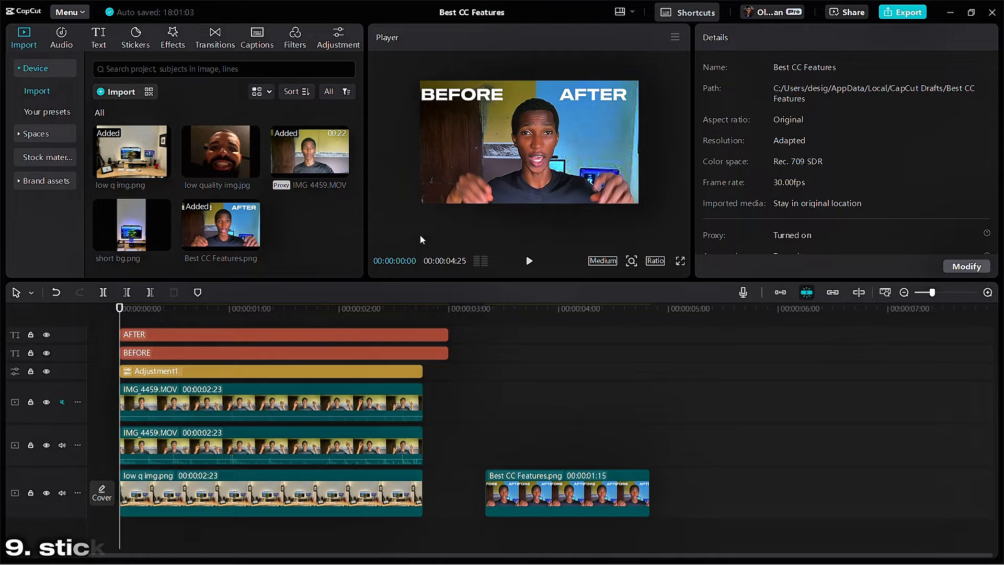
Step: Preview the thumbs-up sticker from the Favorites stickers and mute the audio of the lower IMG_4459.MOV track
{"action": "left_click", "coordinate": [130, 41]}
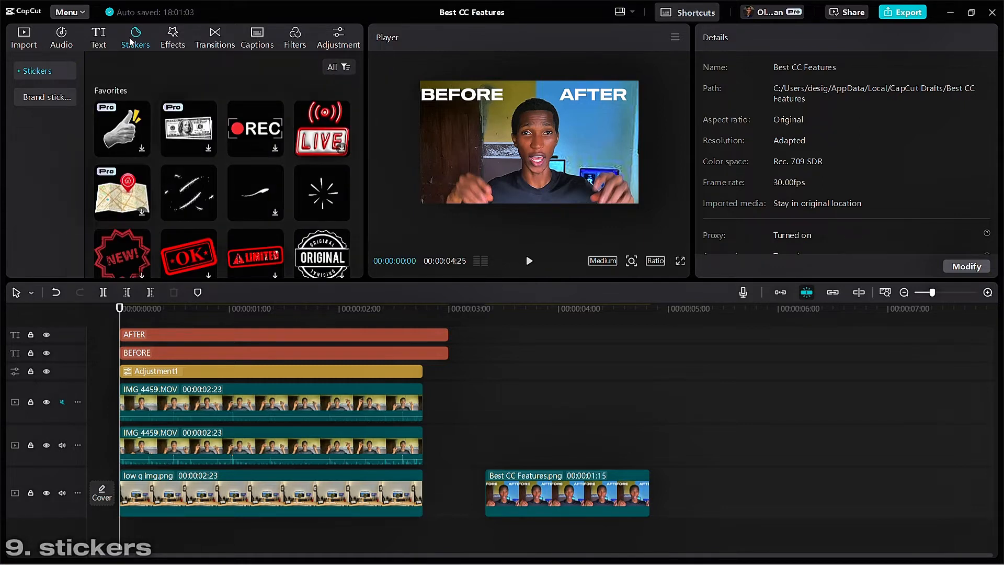
{"action": "scroll", "coordinate": [196, 178], "scroll_direction": "down", "scroll_amount": 2}
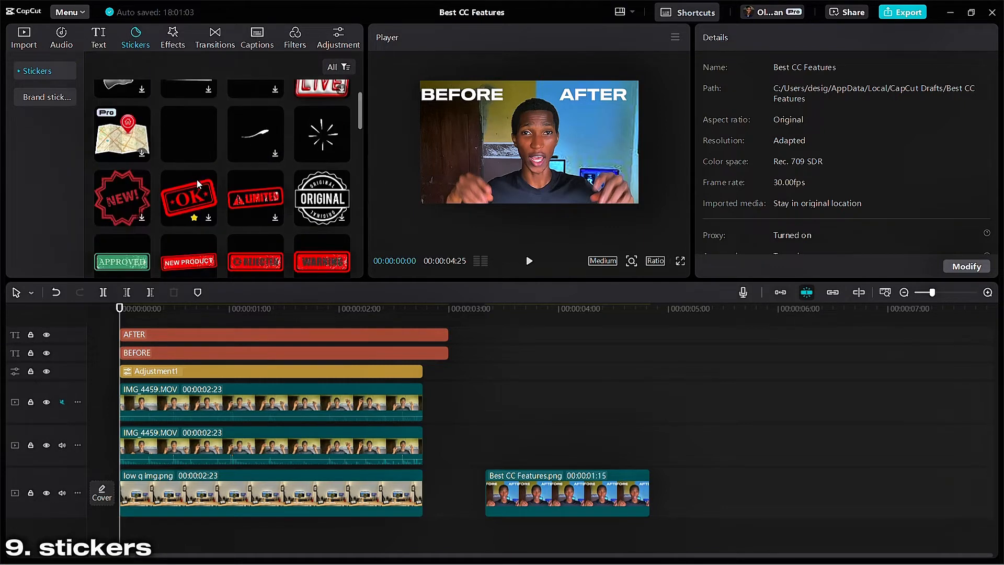
{"action": "left_click", "coordinate": [20, 73]}
{"action": "scroll", "coordinate": [141, 145], "scroll_direction": "up", "scroll_amount": 2}
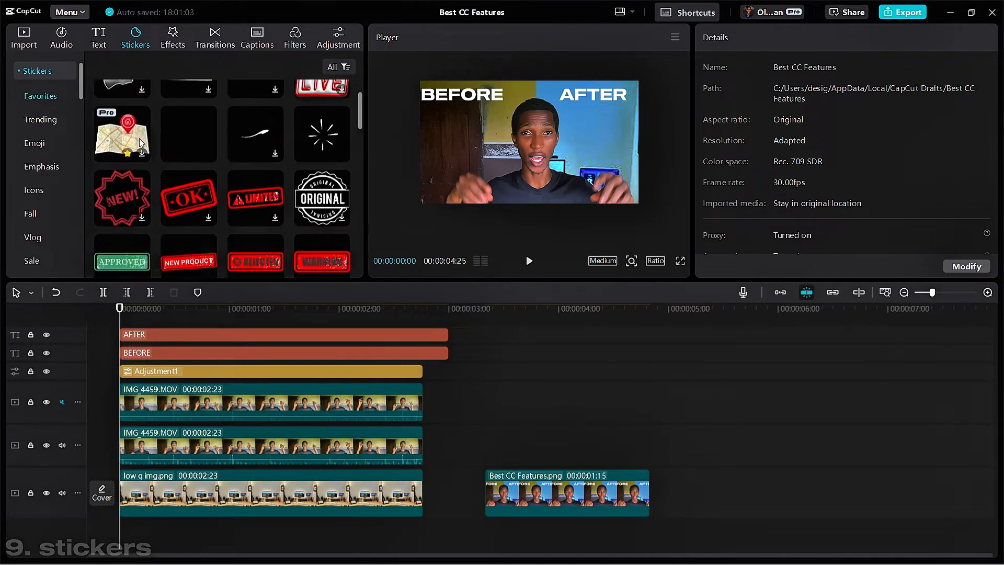
{"action": "left_click", "coordinate": [113, 132]}
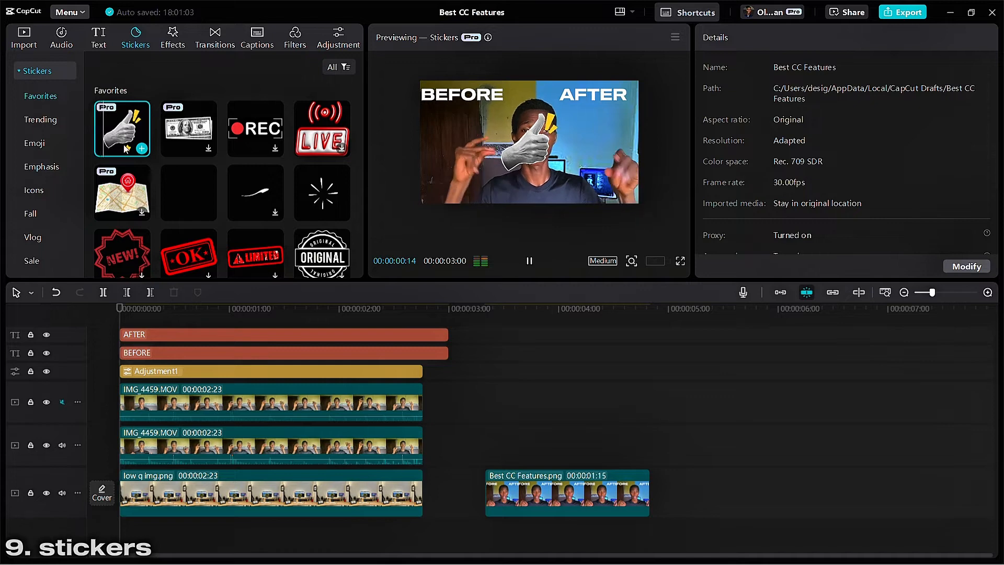
{"action": "left_click", "coordinate": [61, 445]}
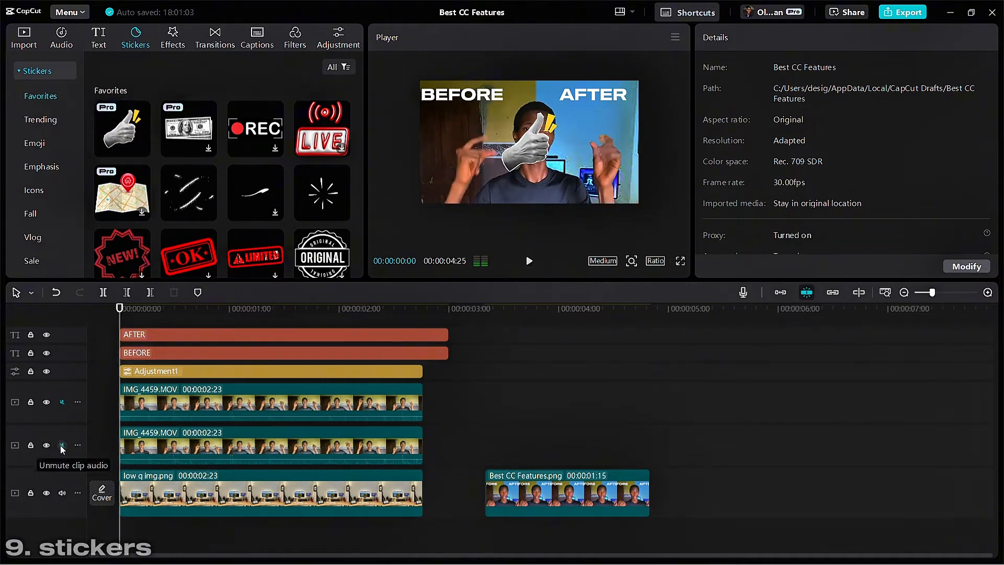
Step: Add the thumbs-up sticker at the timeline start and move it beside the man's face at about X -961, Y -225
{"action": "left_click_drag", "start_coordinate": [122, 128], "coordinate": [122, 343]}
{"action": "left_click", "coordinate": [153, 309]}
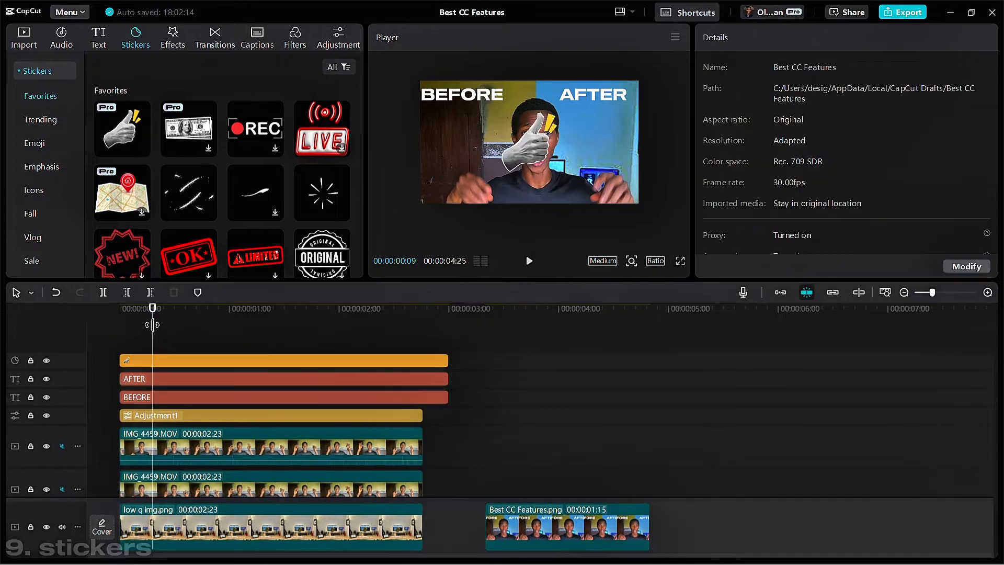
{"action": "left_click", "coordinate": [523, 160]}
{"action": "left_click_drag", "start_coordinate": [550, 110], "coordinate": [510, 120]}
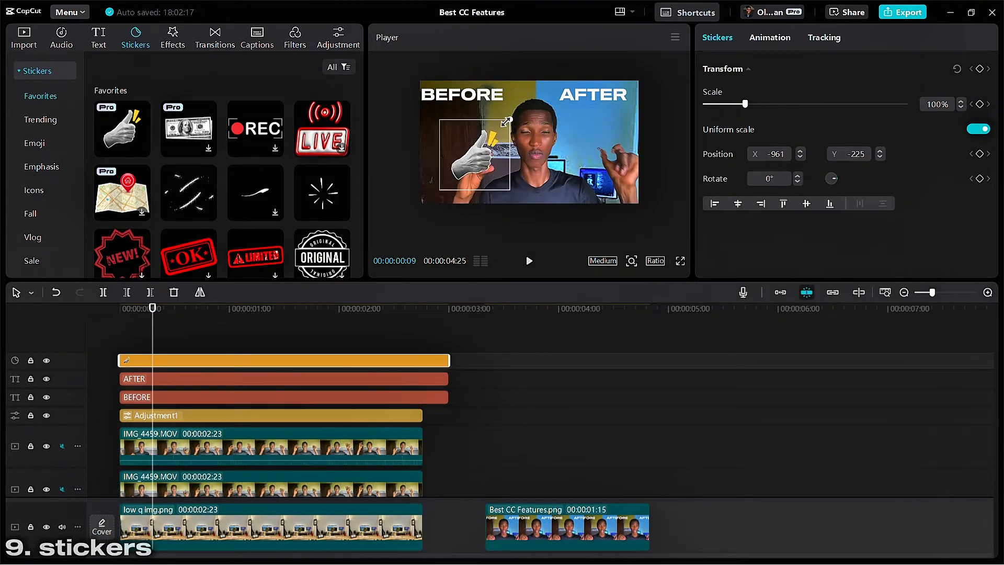
Step: Scale the thumbs-up sticker to 84% and move it under the BEFORE title at X -1296, Y 144
{"action": "left_click_drag", "start_coordinate": [501, 169], "coordinate": [482, 146]}
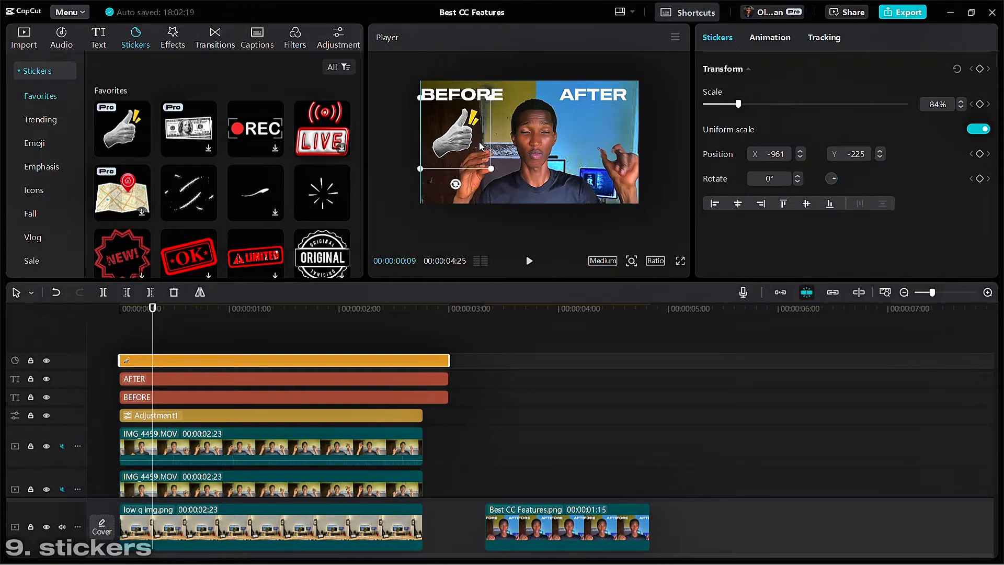
Step: Add the white phone-frame sticker from Favorites at the timeline start, scale it to 31% and place it beside the man's face at X 942, Y 0
{"action": "scroll", "coordinate": [272, 191], "scroll_direction": "down", "scroll_amount": 1}
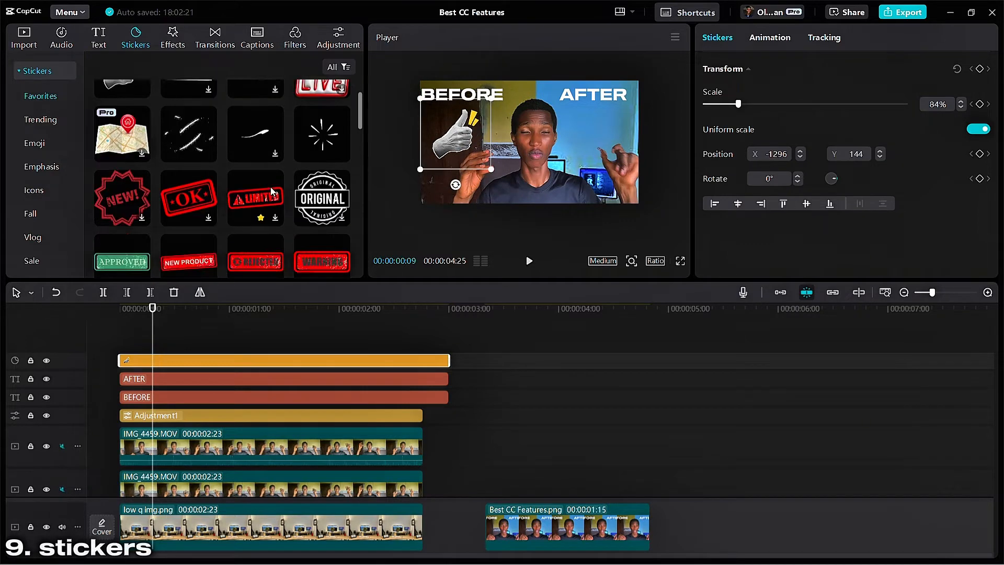
{"action": "scroll", "coordinate": [221, 187], "scroll_direction": "down", "scroll_amount": 3}
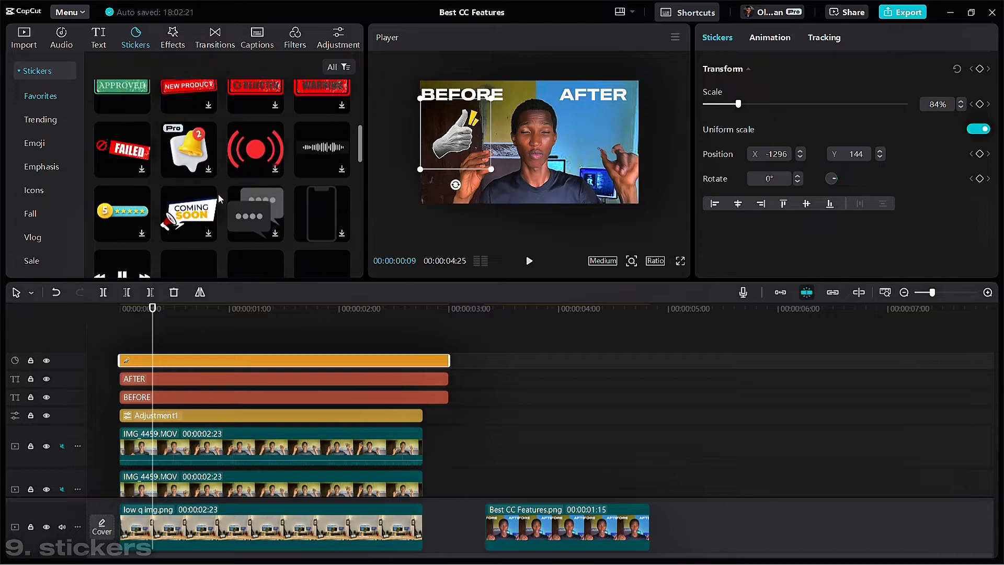
{"action": "scroll", "coordinate": [219, 194], "scroll_direction": "down", "scroll_amount": 4}
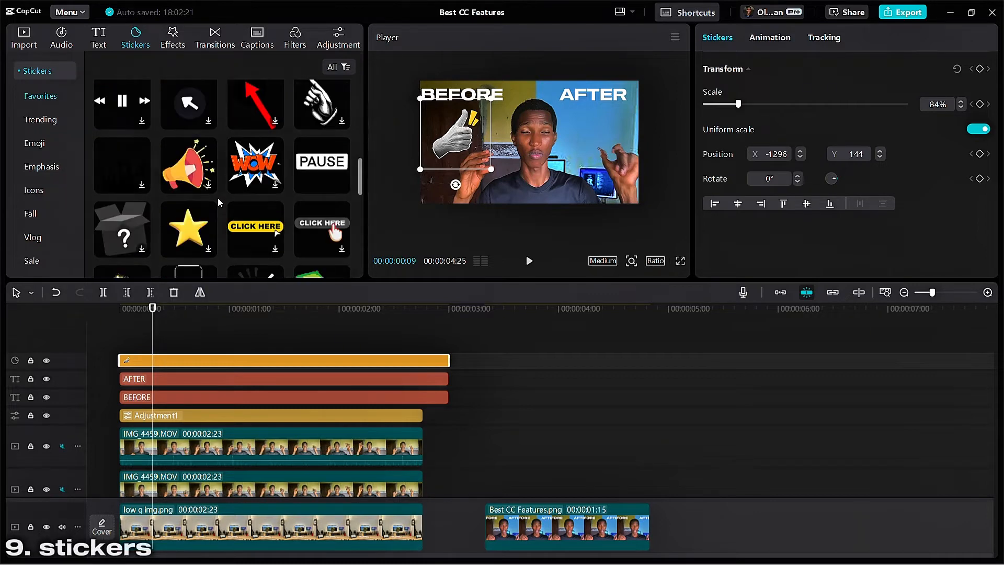
{"action": "mouse_move", "coordinate": [316, 120]}
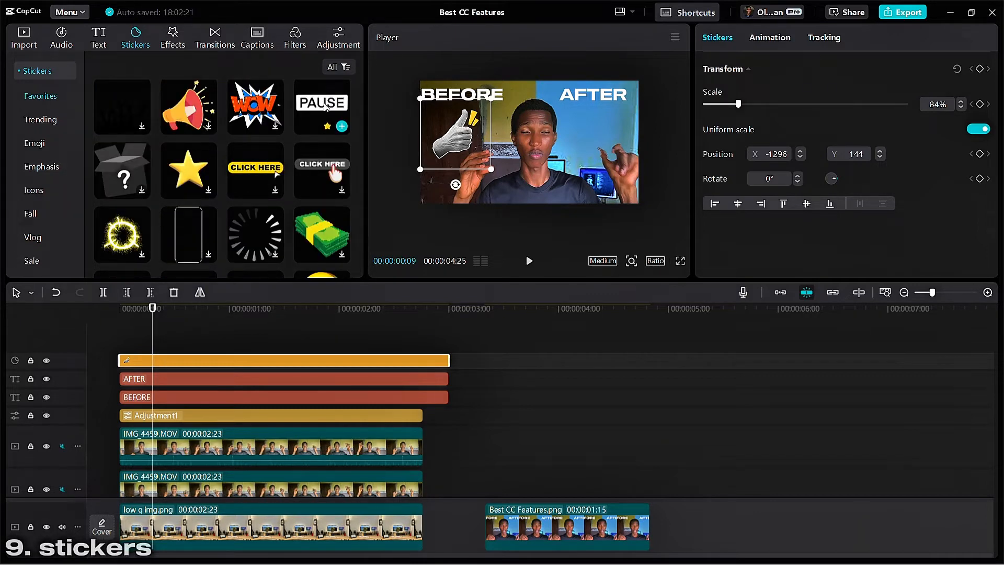
{"action": "scroll", "coordinate": [225, 215], "scroll_direction": "down", "scroll_amount": 2}
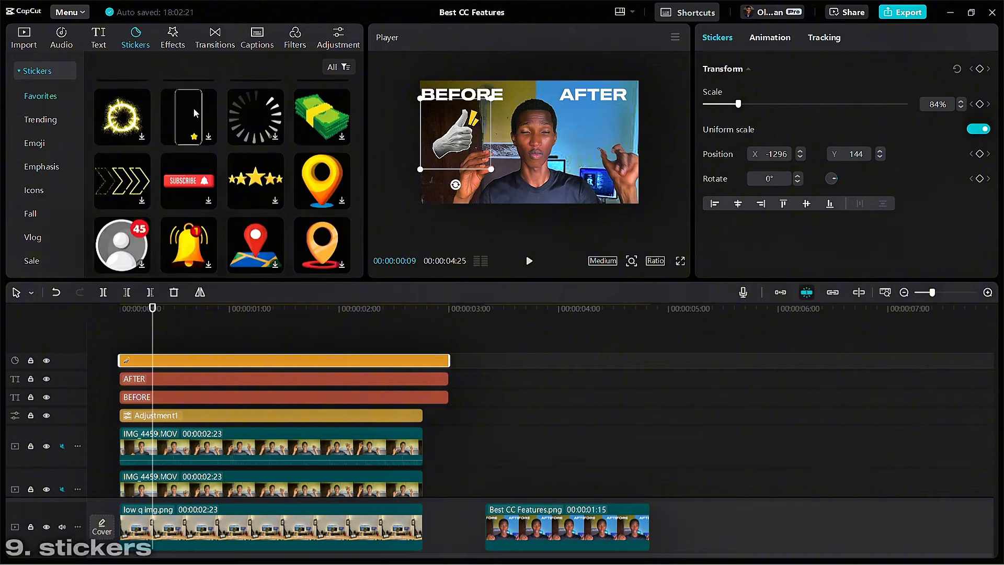
{"action": "left_click", "coordinate": [193, 108]}
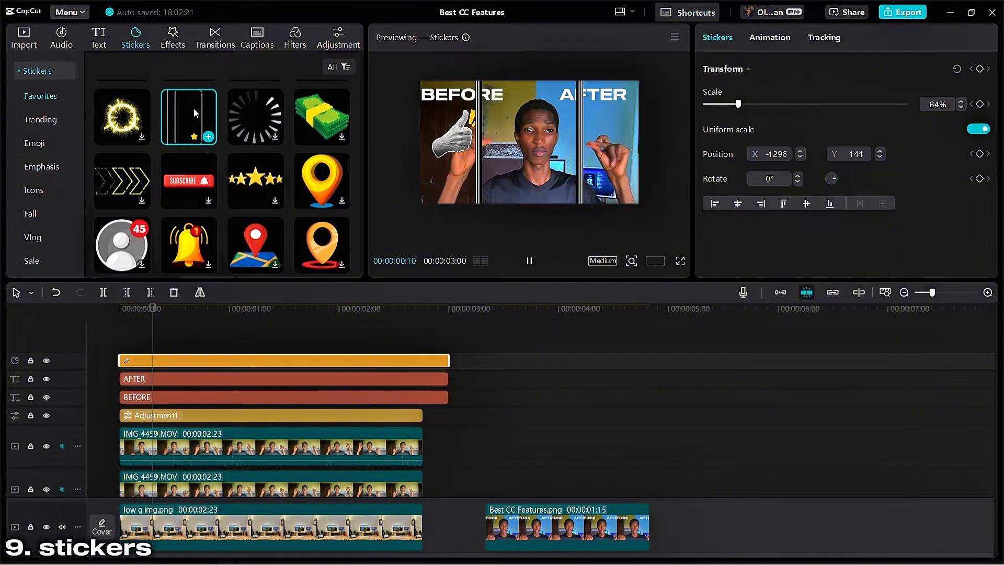
{"action": "left_click_drag", "start_coordinate": [194, 108], "coordinate": [121, 361]}
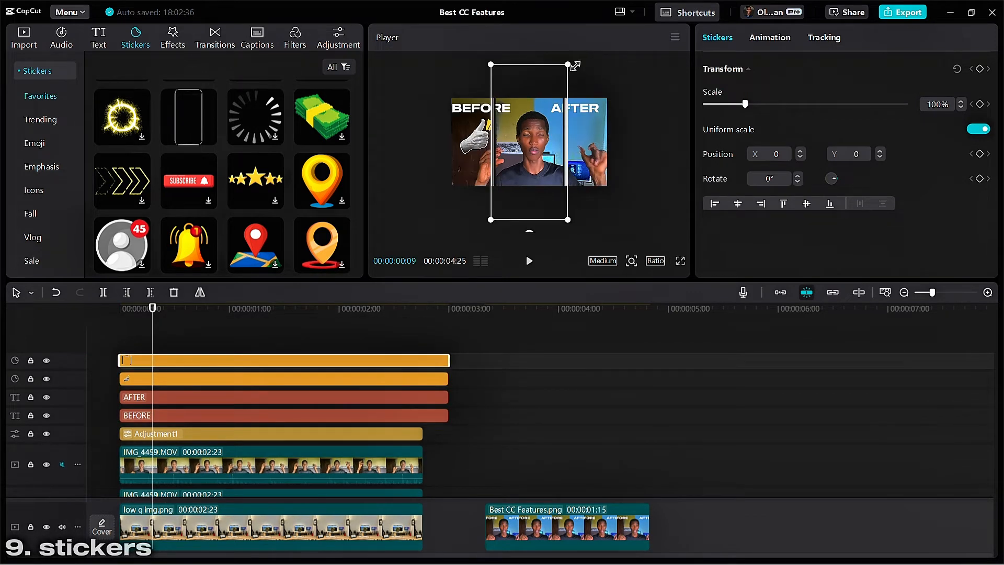
{"action": "left_click_drag", "start_coordinate": [562, 64], "coordinate": [569, 155]}
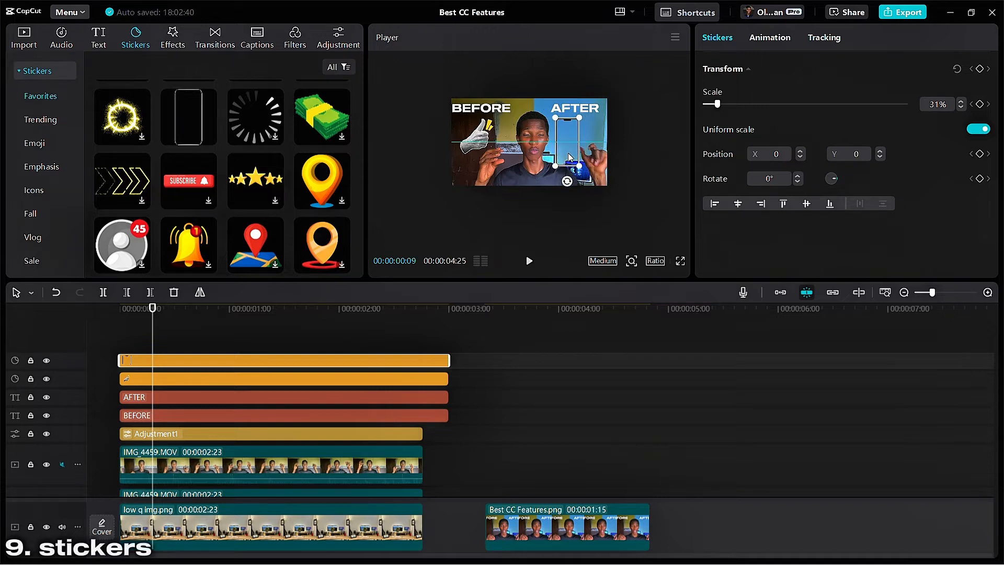
Step: Delete the phone-frame sticker from the timeline
{"action": "left_click", "coordinate": [629, 114]}
{"action": "left_click", "coordinate": [219, 362]}
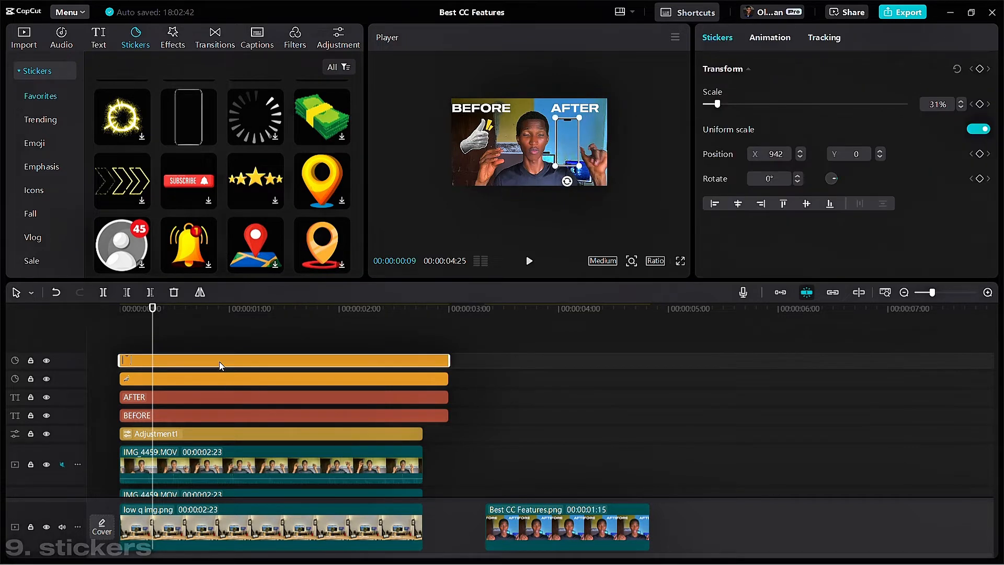
{"action": "key", "text": "Delete"}
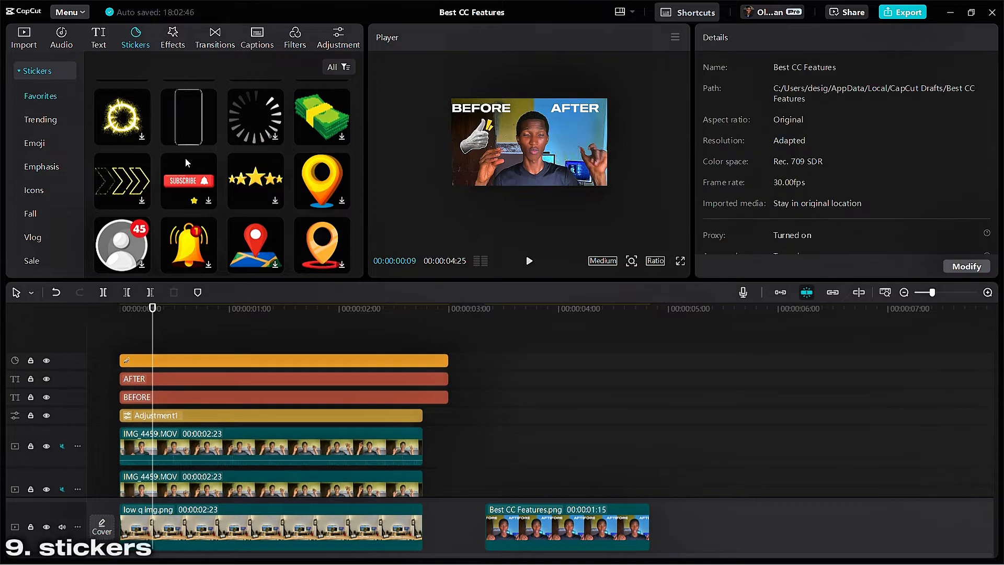
Step: Add the red Subscribe sticker with the bell at the timeline start, scale it to 21% and place it on the man's chest at the frame's lower edge
{"action": "scroll", "coordinate": [184, 160], "scroll_direction": "down", "scroll_amount": 1}
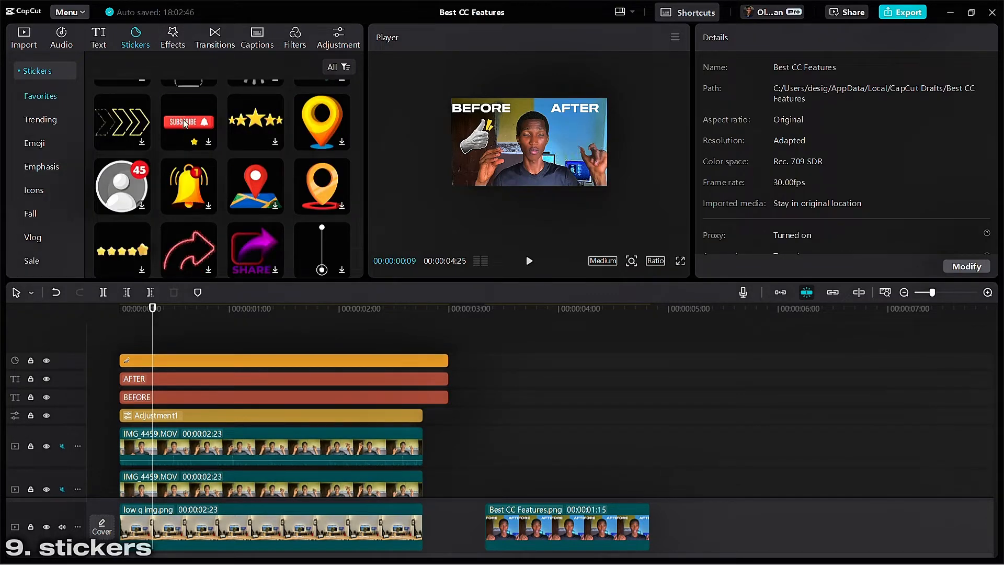
{"action": "left_click_drag", "start_coordinate": [184, 123], "coordinate": [192, 326]}
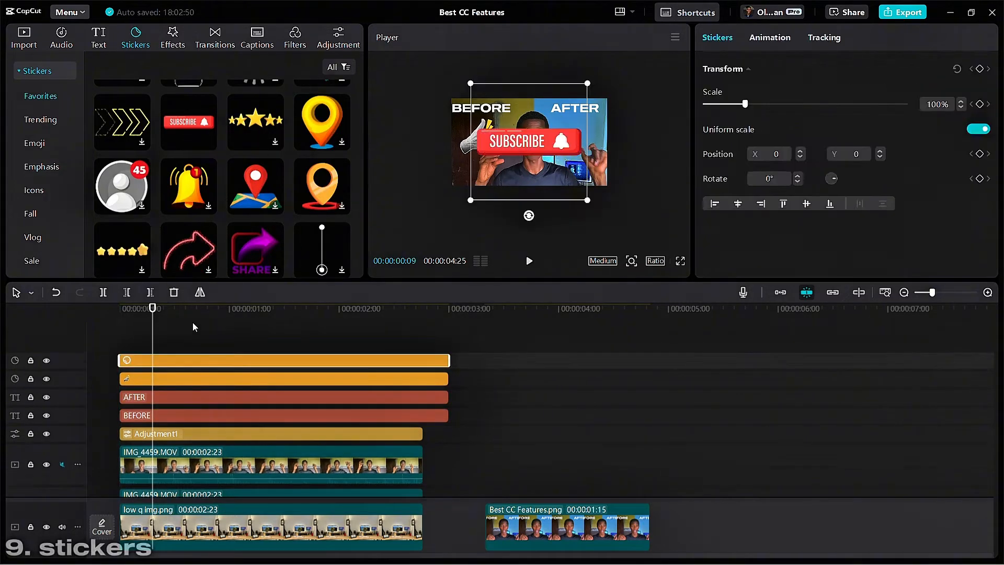
{"action": "left_click", "coordinate": [193, 322]}
{"action": "left_click", "coordinate": [529, 146]}
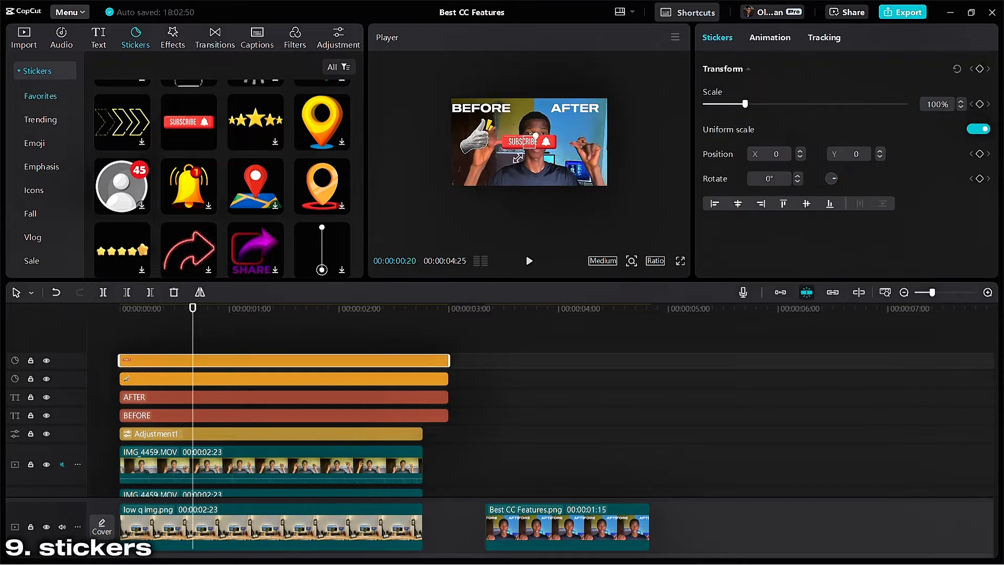
{"action": "left_click_drag", "start_coordinate": [518, 158], "coordinate": [534, 183]}
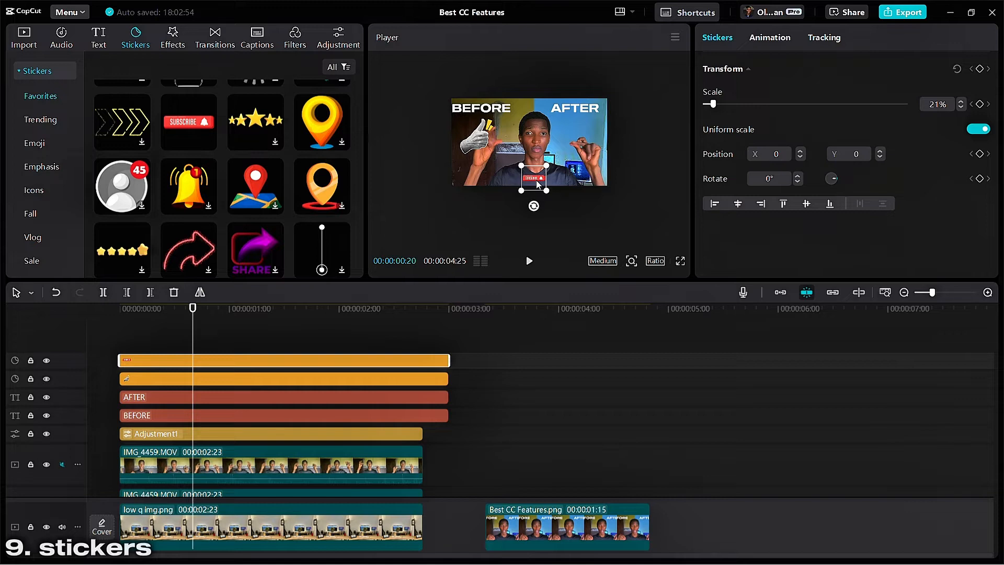
Step: Play the sequence from the start to review the thumbs-up and Subscribe stickers
{"action": "left_click", "coordinate": [231, 328]}
{"action": "left_click_drag", "start_coordinate": [232, 328], "coordinate": [2, 363]}
{"action": "key", "text": "space"}
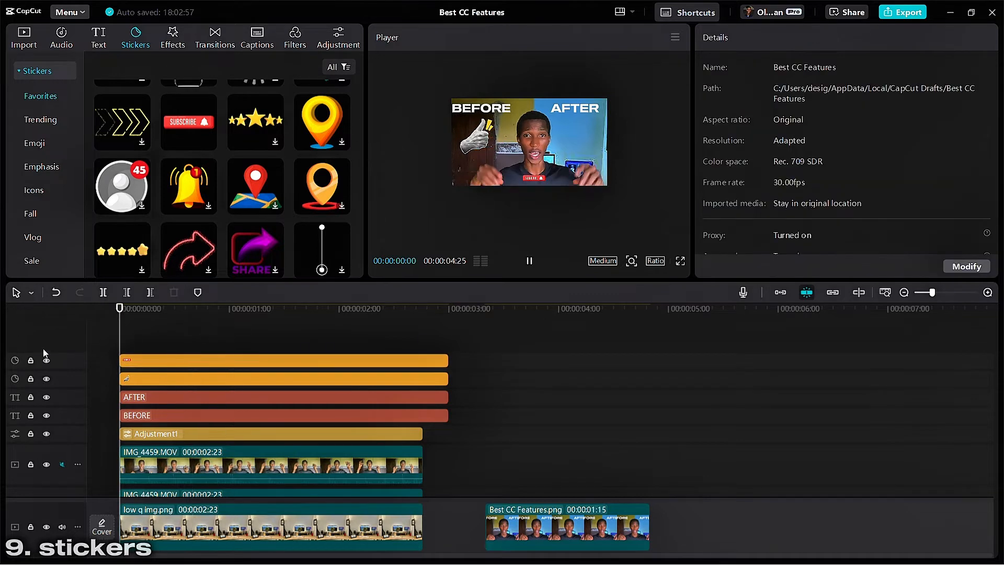
{"action": "scroll", "coordinate": [184, 340], "scroll_direction": "up", "scroll_amount": 2}
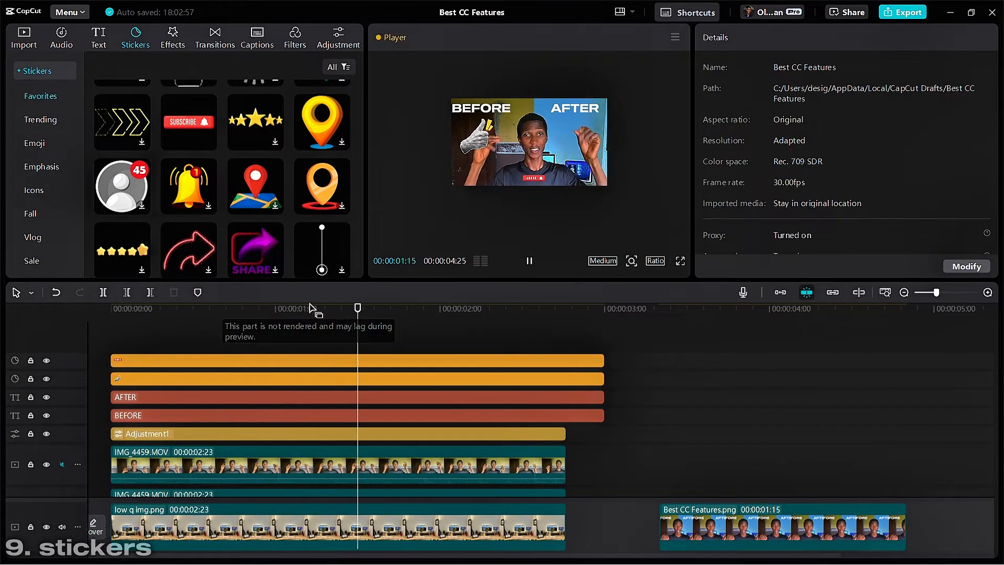
{"action": "key", "text": "space"}
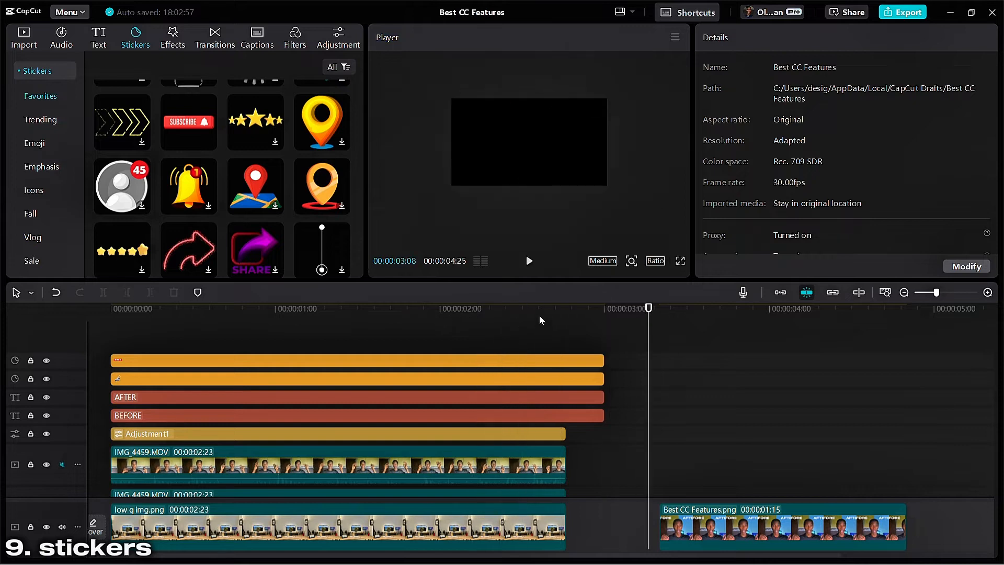
Step: Trim the ends of the BEFORE and AFTER titles and both stickers to the video clip's end at 00:00:02:23
{"action": "left_click", "coordinate": [539, 316]}
{"action": "key", "text": "Down"}
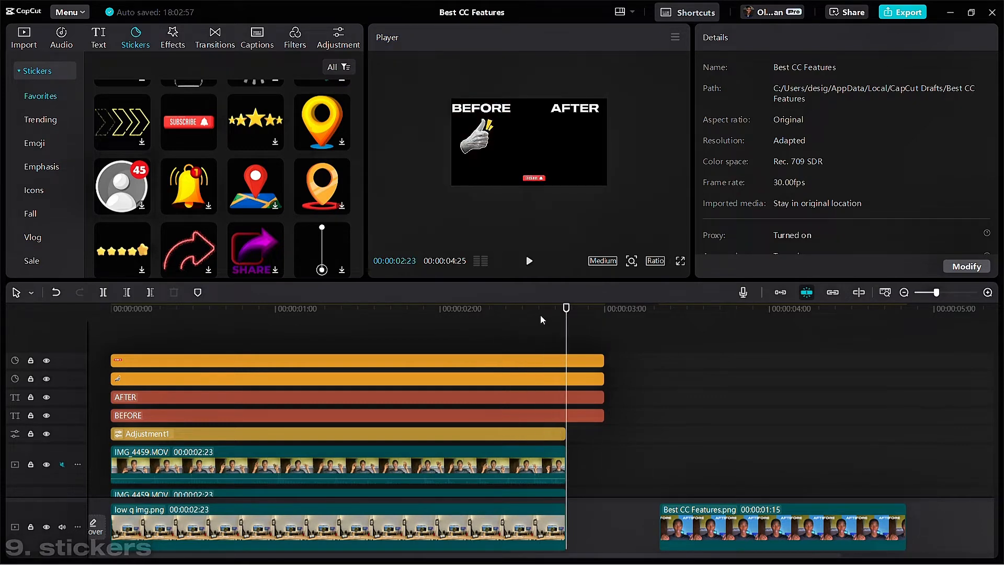
{"action": "left_click", "coordinate": [535, 427]}
{"action": "left_click", "coordinate": [558, 419]}
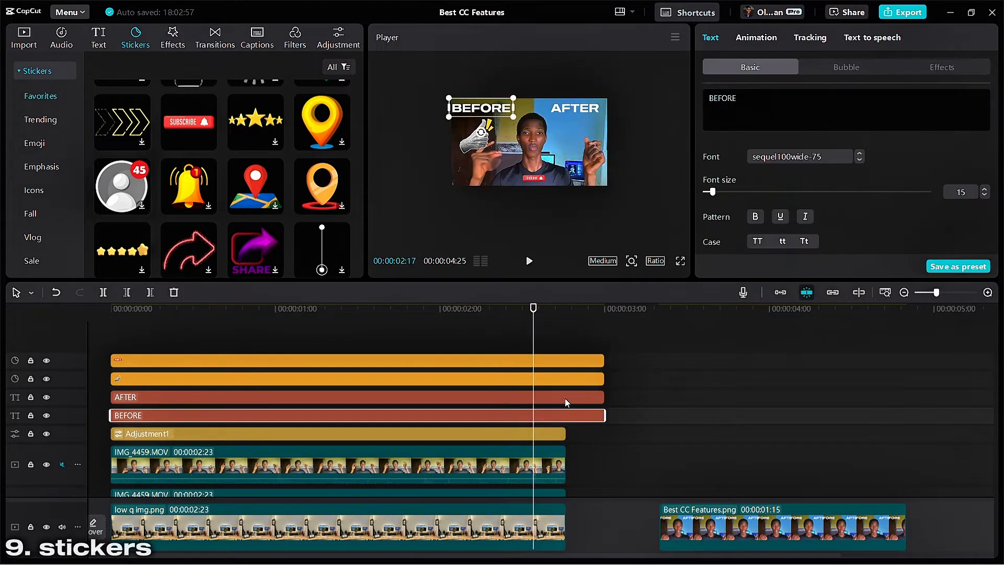
{"action": "left_click", "coordinate": [565, 398], "text": "ctrl"}
{"action": "left_click", "coordinate": [567, 381], "text": "ctrl"}
{"action": "left_click", "coordinate": [565, 360], "text": "ctrl"}
{"action": "key", "text": "Down"}
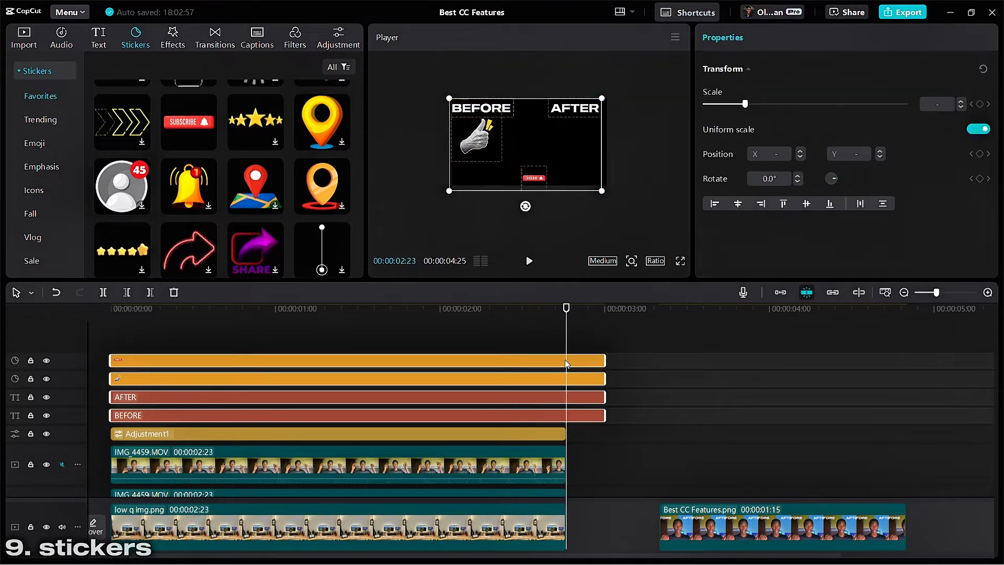
{"action": "key", "text": "w"}
Step: Return the playhead to the timeline start and move the AFTER title slightly outward to the frame's right edge
{"action": "left_click", "coordinate": [476, 335]}
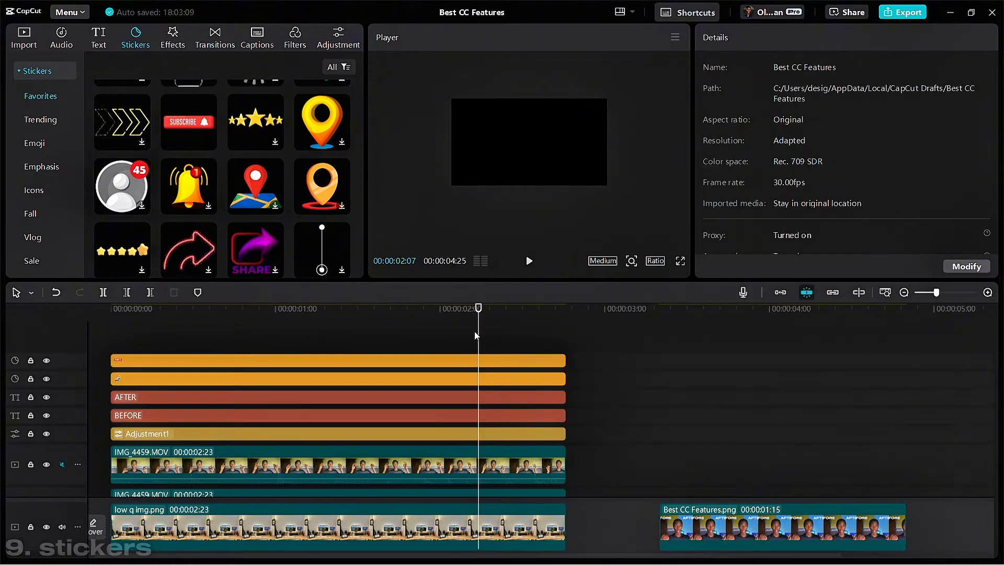
{"action": "left_click", "coordinate": [392, 339]}
{"action": "left_click_drag", "start_coordinate": [391, 343], "coordinate": [107, 343]}
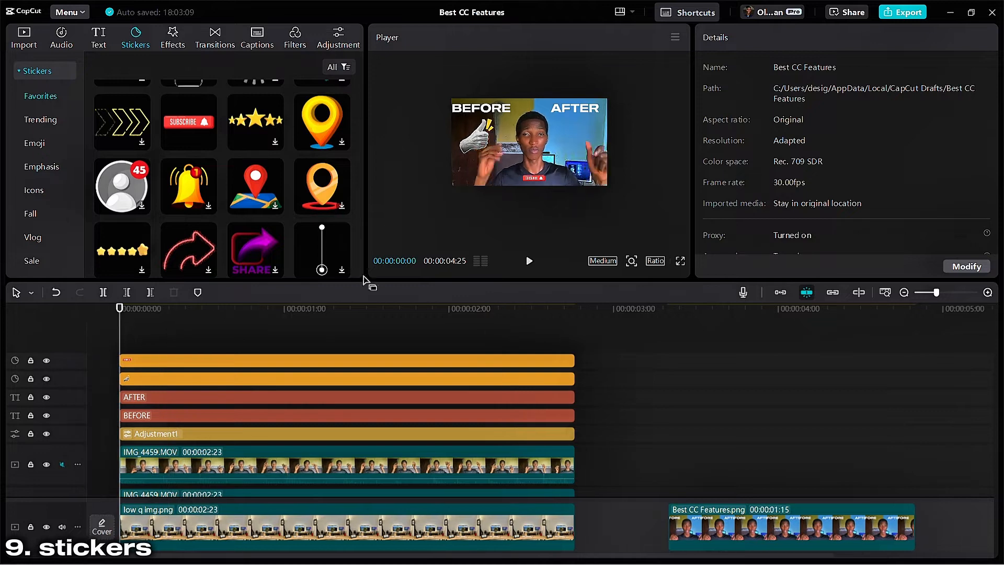
{"action": "left_click", "coordinate": [251, 397]}
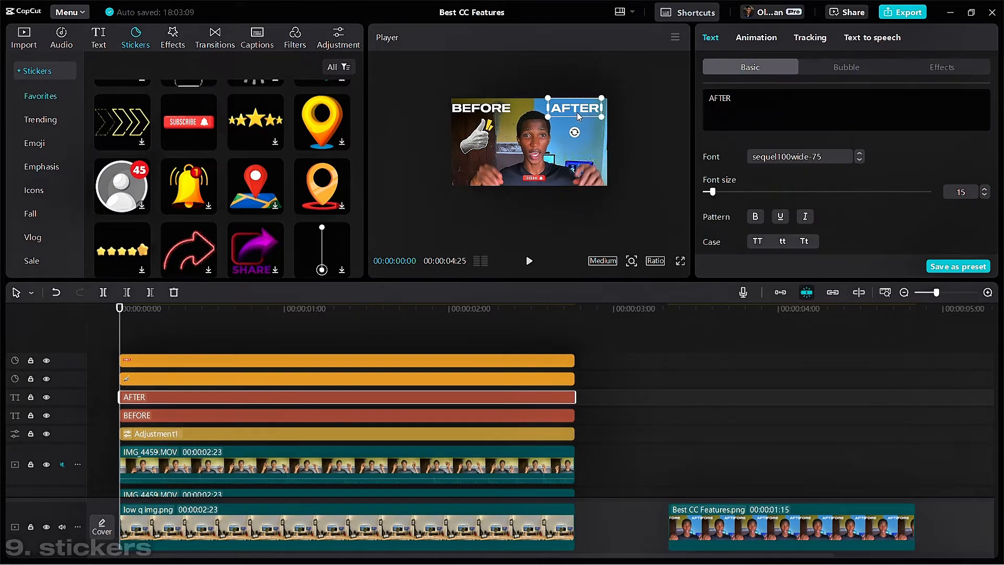
{"action": "left_click_drag", "start_coordinate": [576, 112], "coordinate": [582, 112]}
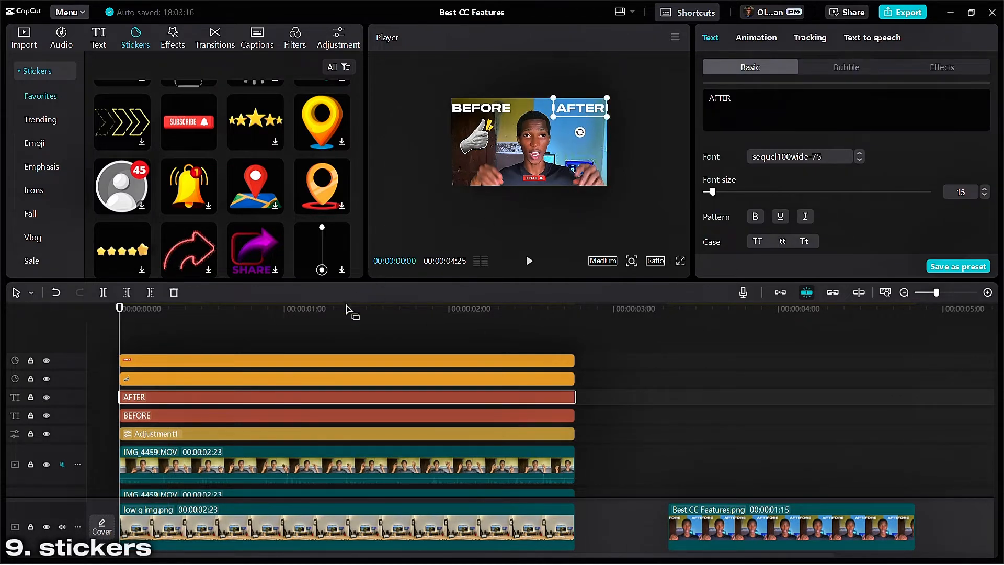
Step: Scrub through the layered clips from about 00:00:01:00 to 00:00:02:10 to check the titles and stickers
{"action": "left_click", "coordinate": [286, 341]}
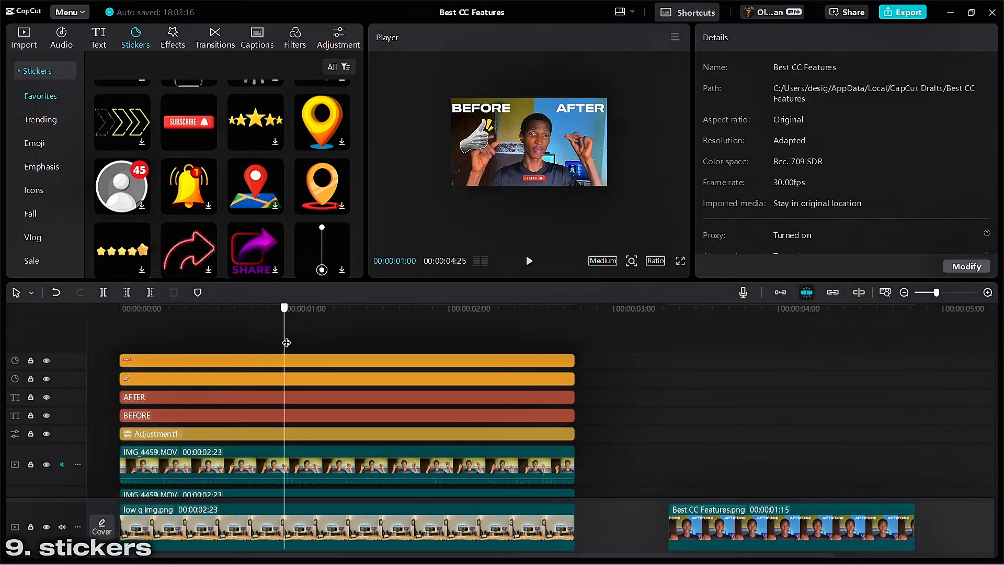
{"action": "left_click_drag", "start_coordinate": [287, 343], "coordinate": [367, 343]}
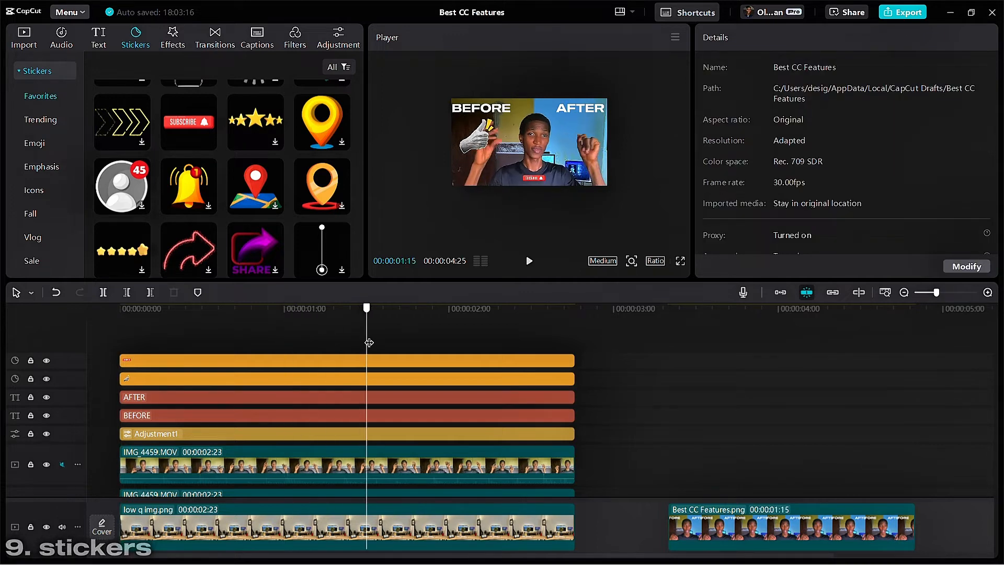
{"action": "left_click", "coordinate": [465, 339]}
{"action": "left_click", "coordinate": [505, 325]}
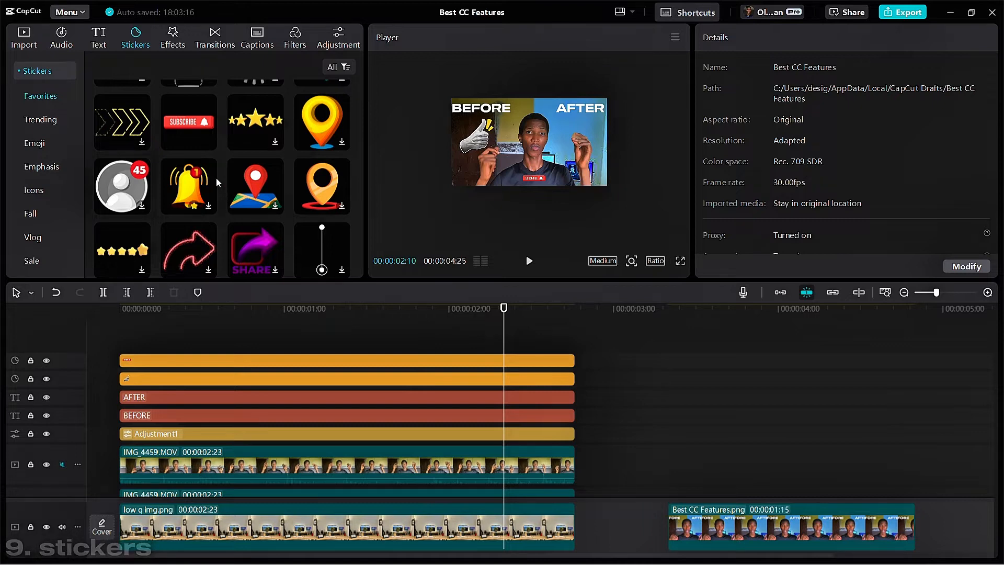
Step: Add the curved red arrow sticker at the timeline start and trim its end to 00:00:02:23
{"action": "scroll", "coordinate": [215, 177], "scroll_direction": "down", "scroll_amount": 2}
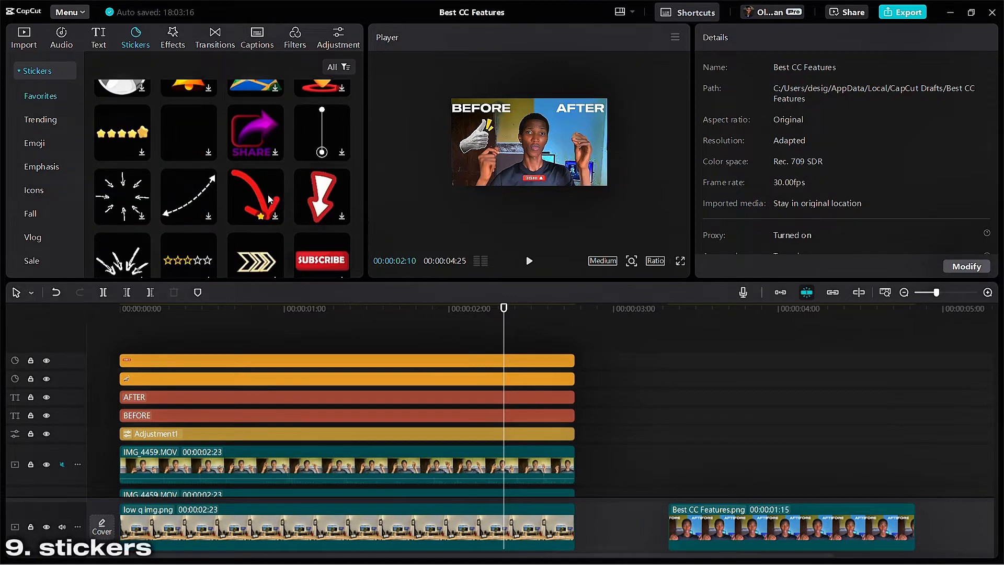
{"action": "left_click_drag", "start_coordinate": [264, 204], "coordinate": [106, 344]}
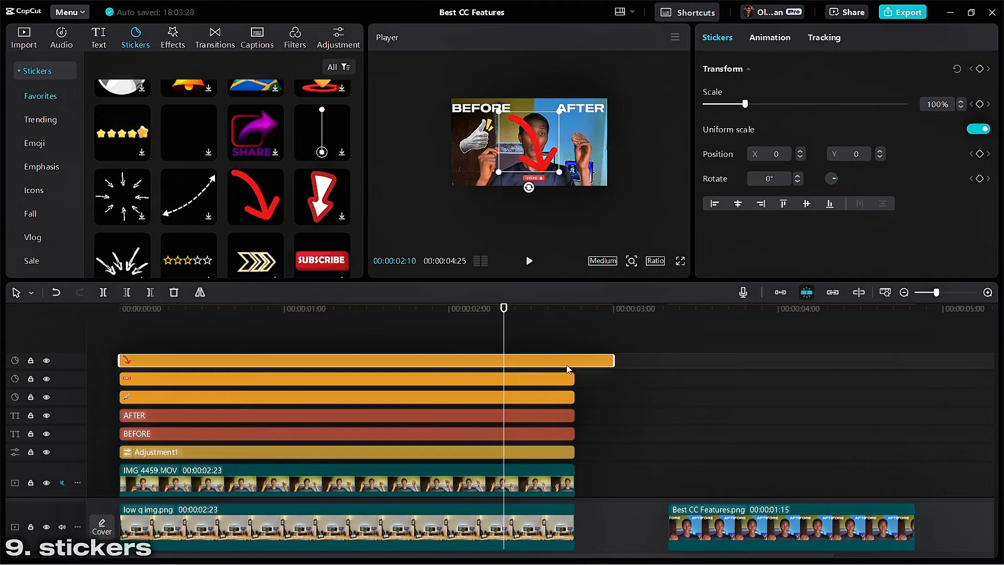
{"action": "left_click_drag", "start_coordinate": [606, 354], "coordinate": [576, 360]}
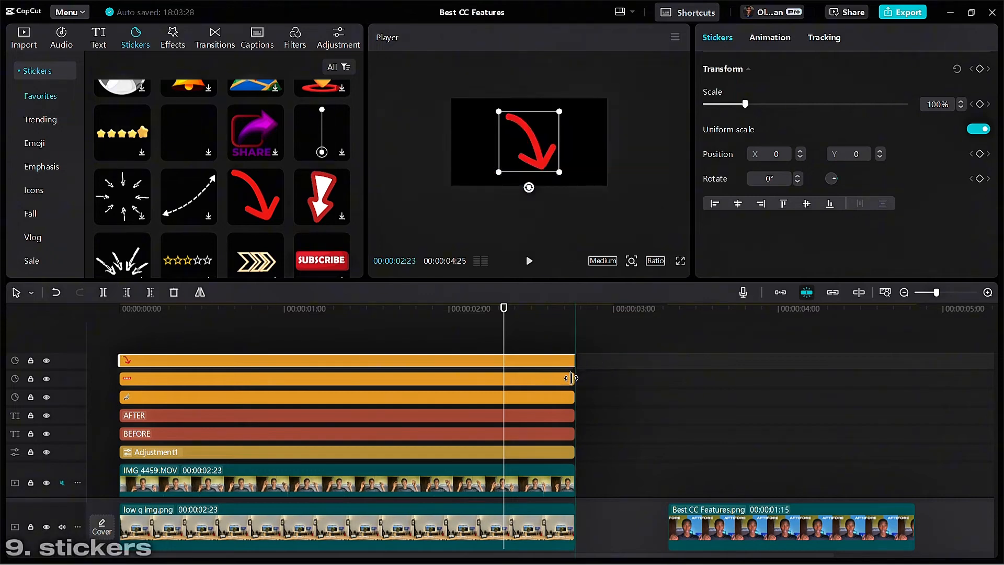
Step: Scale the red arrow sticker to 37%, rotate it to about -62° and place it between the BEFORE and AFTER titles, pointing to AFTER
{"action": "left_click", "coordinate": [393, 324]}
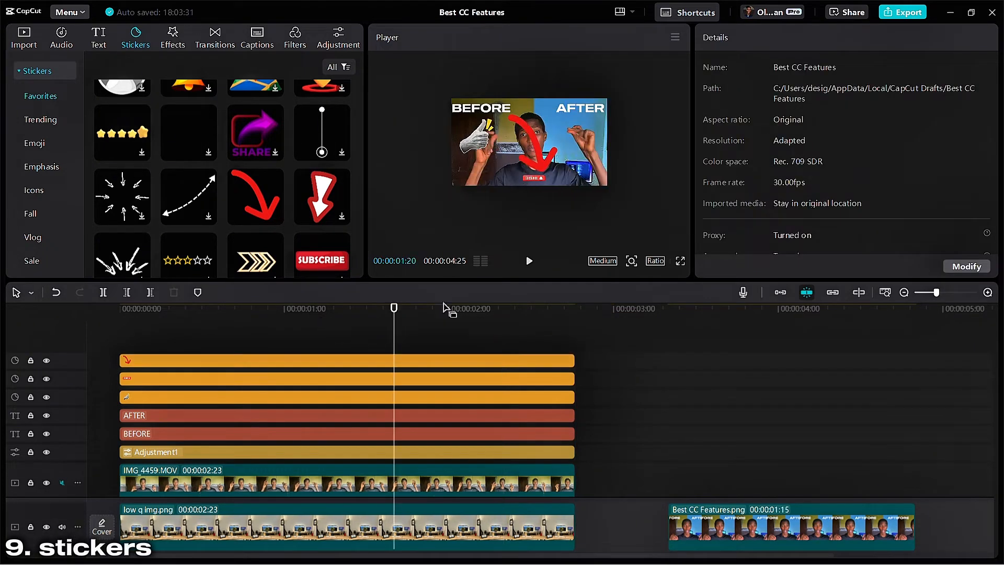
{"action": "left_click", "coordinate": [397, 361]}
{"action": "left_click_drag", "start_coordinate": [529, 185], "coordinate": [542, 100]}
{"action": "left_click_drag", "start_coordinate": [554, 177], "coordinate": [538, 155]}
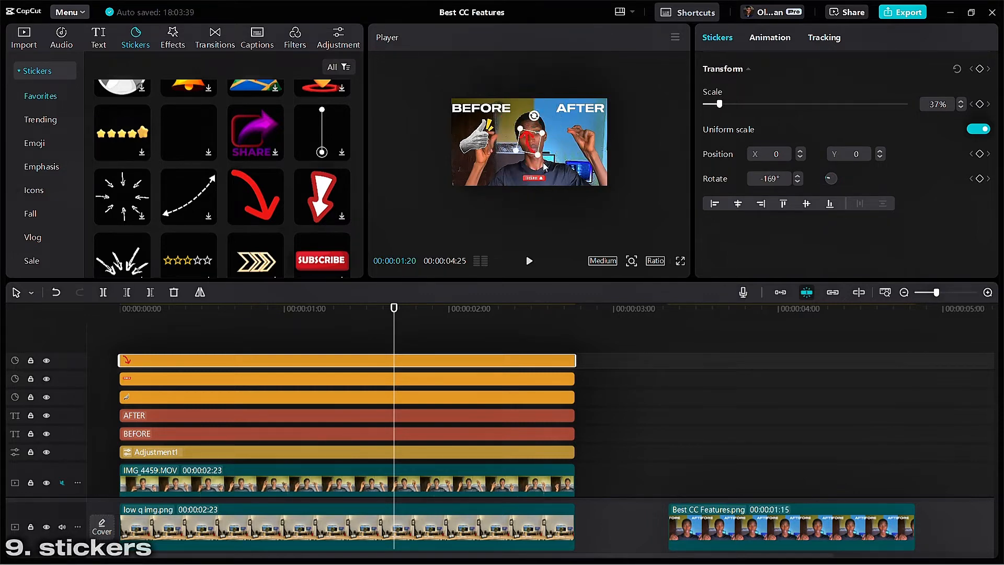
{"action": "mouse_move", "coordinate": [534, 116]}
{"action": "left_mouse_down"}
{"action": "mouse_move", "coordinate": [554, 130]}
{"action": "mouse_move", "coordinate": [537, 117]}
{"action": "left_mouse_up"}
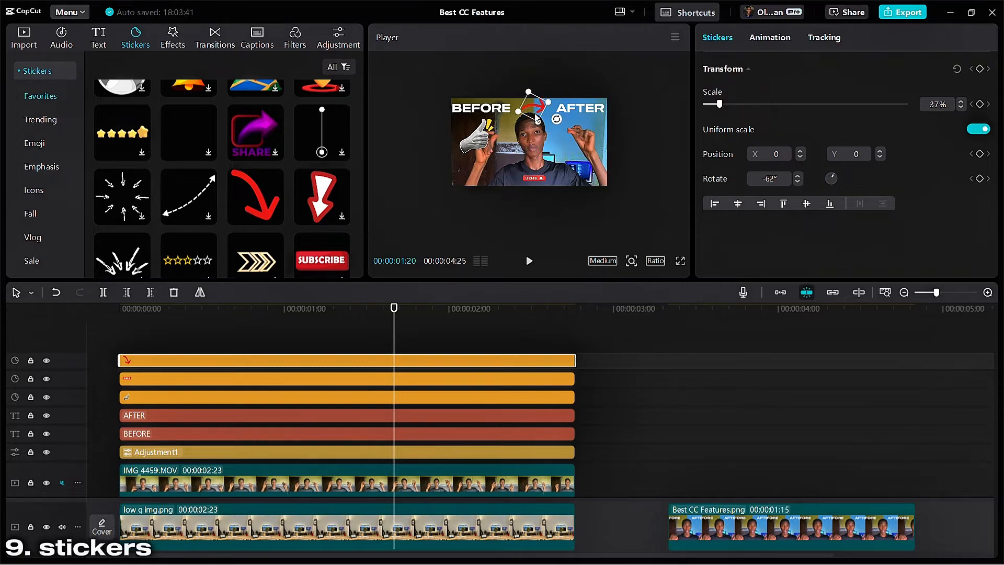
{"action": "left_click", "coordinate": [334, 336]}
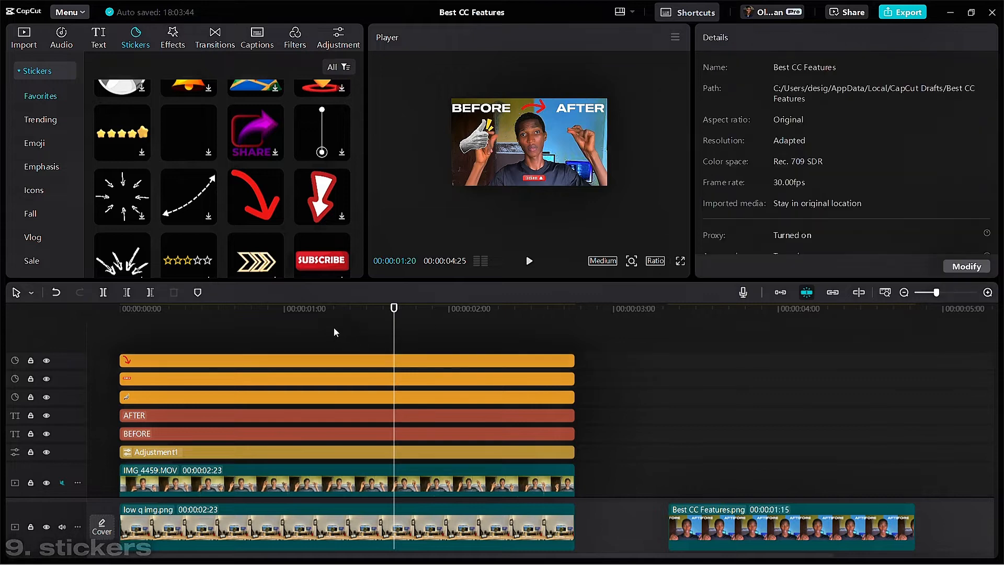
Step: Export the frame at 00:00:01:09 as a 1080P PNG still named Best CC Features(1) and import it into the project
{"action": "left_click", "coordinate": [334, 310]}
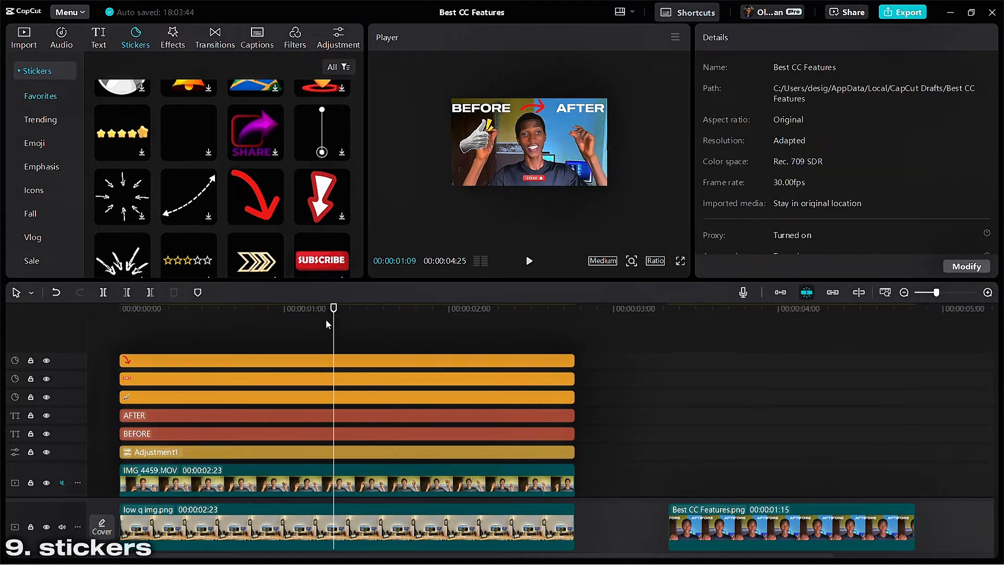
{"action": "left_click", "coordinate": [676, 37]}
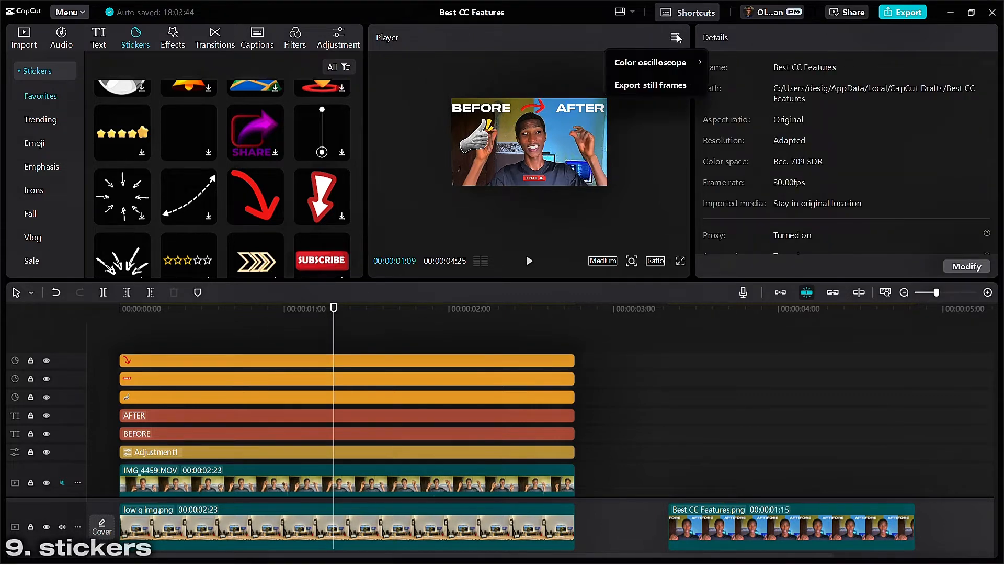
{"action": "left_click", "coordinate": [664, 86]}
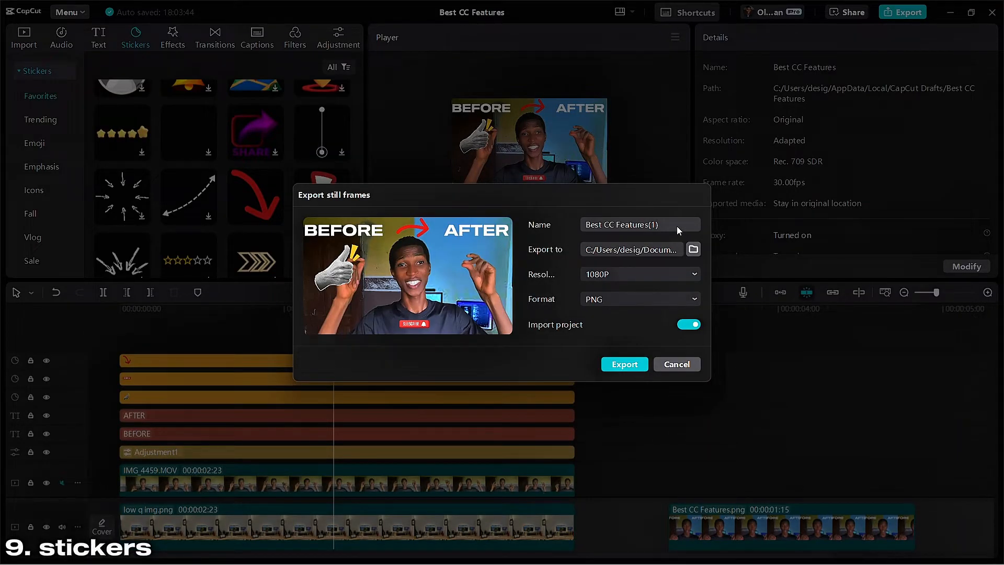
{"action": "left_click", "coordinate": [612, 366]}
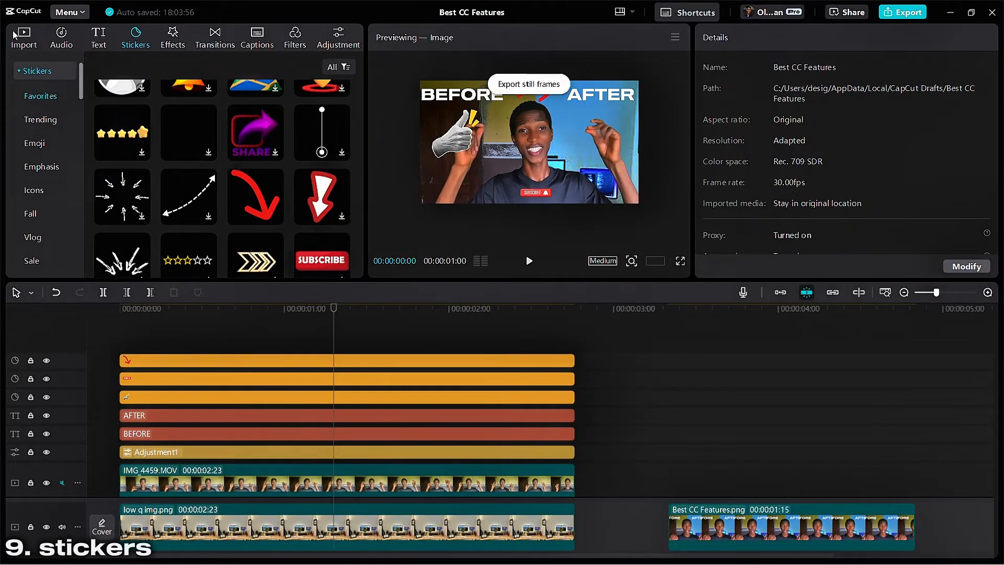
Step: Add the Best CC Features(1).png still to the main track just after Best CC Features.png and preview it on the timeline
{"action": "scroll", "coordinate": [743, 378], "scroll_direction": "down", "scroll_amount": 3}
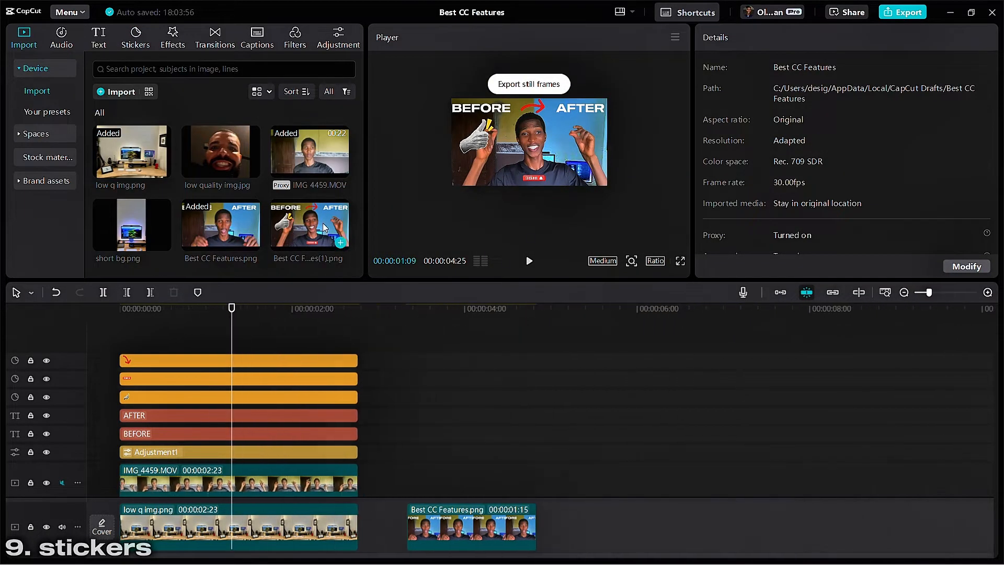
{"action": "left_click_drag", "start_coordinate": [322, 223], "coordinate": [590, 538]}
{"action": "left_click", "coordinate": [596, 420]}
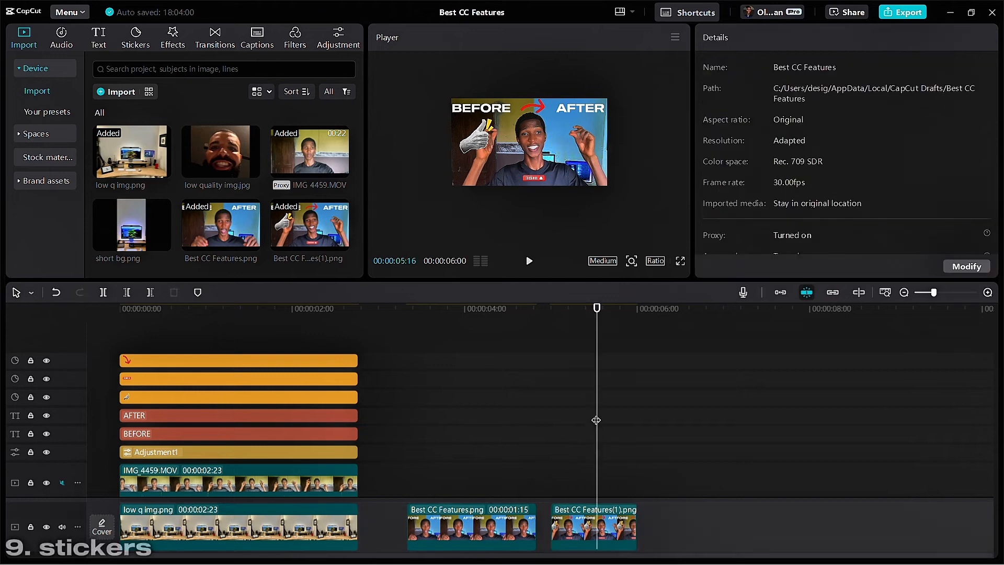
{"action": "left_click", "coordinate": [455, 432]}
{"action": "left_click", "coordinate": [599, 346]}
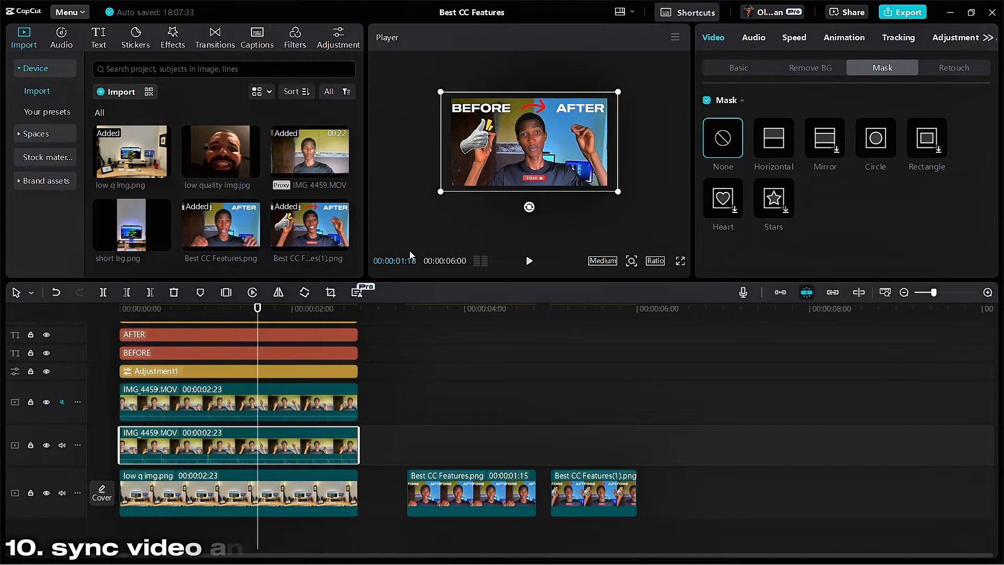
Step: Check whether Sync video and audio is available for the lower IMG_4459.MOV clip alone and together with low q img.png
{"action": "right_click", "coordinate": [228, 436]}
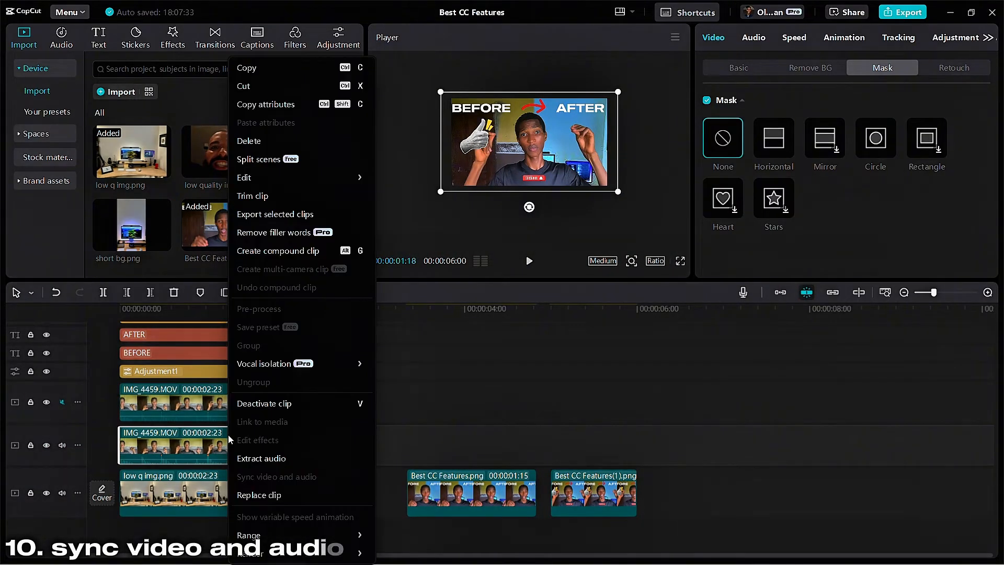
{"action": "left_click", "coordinate": [421, 423]}
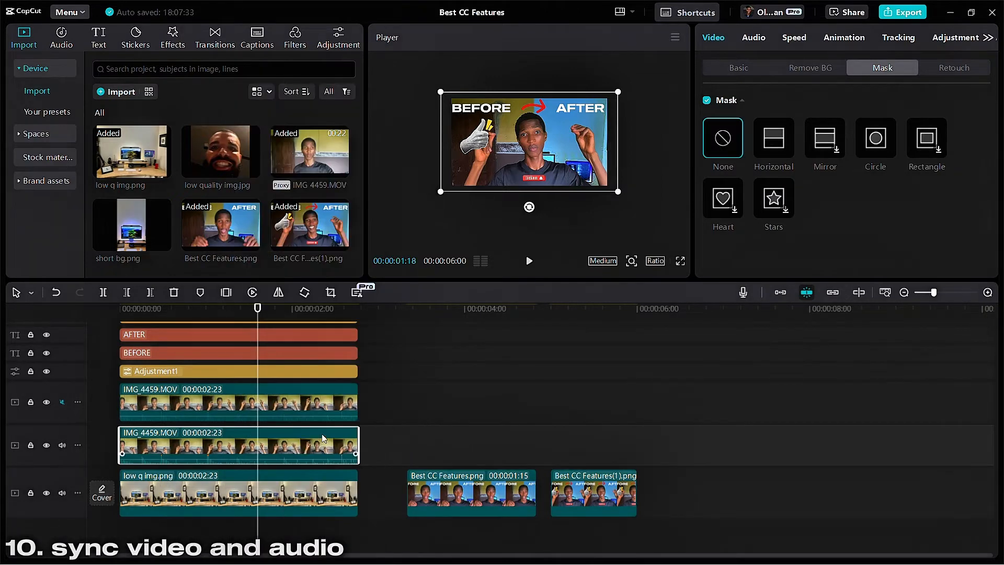
{"action": "left_click", "coordinate": [250, 482], "text": "ctrl"}
{"action": "right_click", "coordinate": [250, 482]}
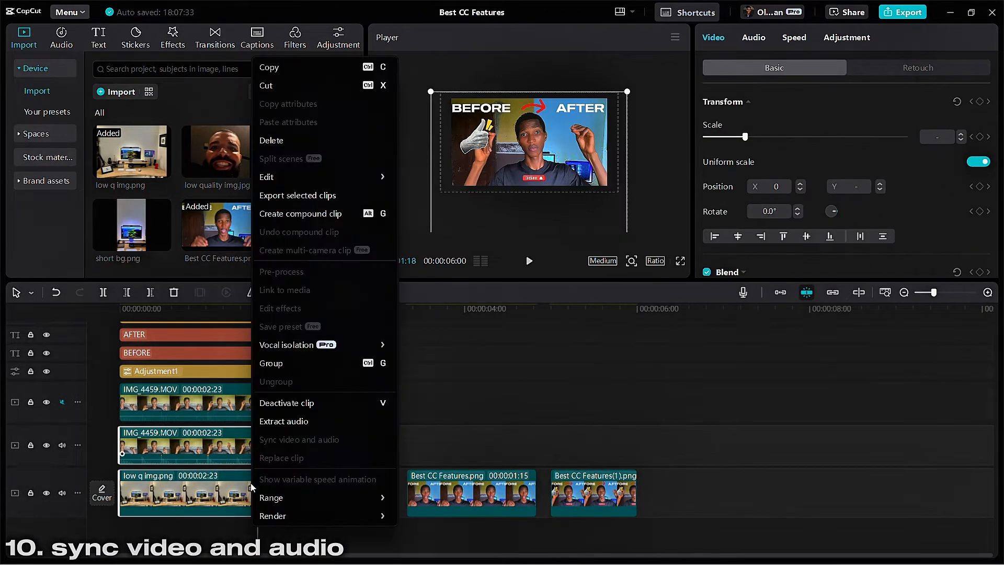
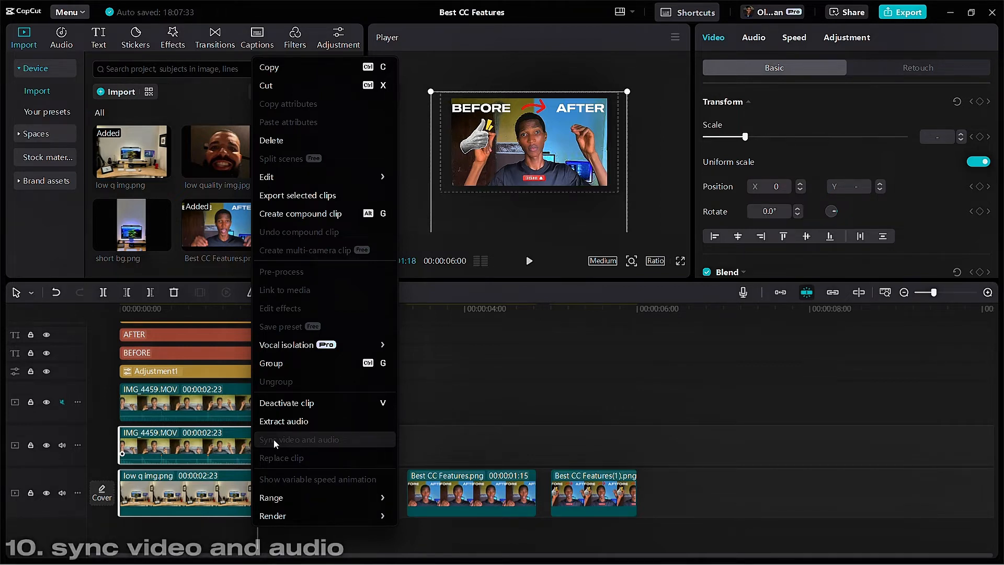
{"action": "left_click", "coordinate": [422, 404]}
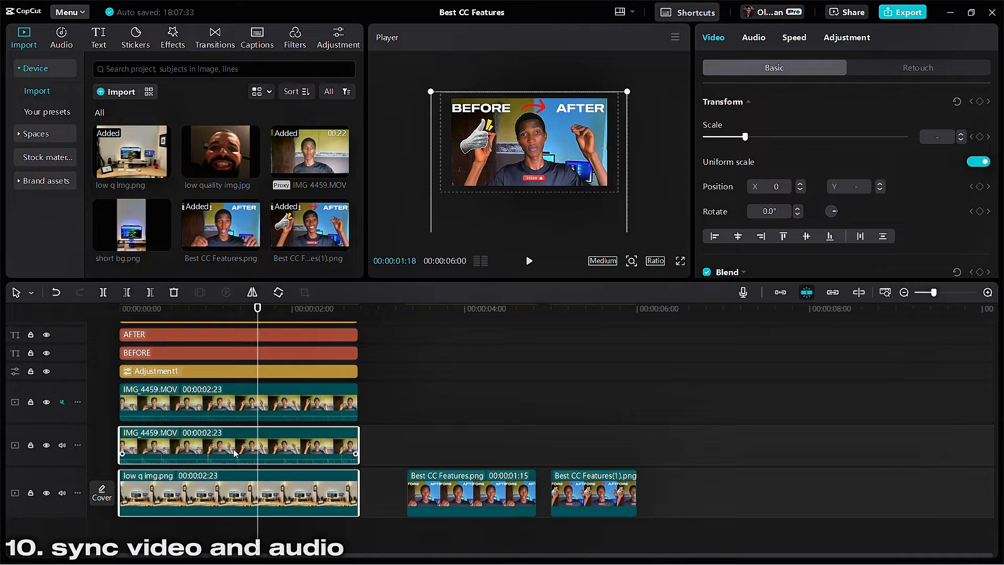
{"action": "left_click", "coordinate": [418, 438]}
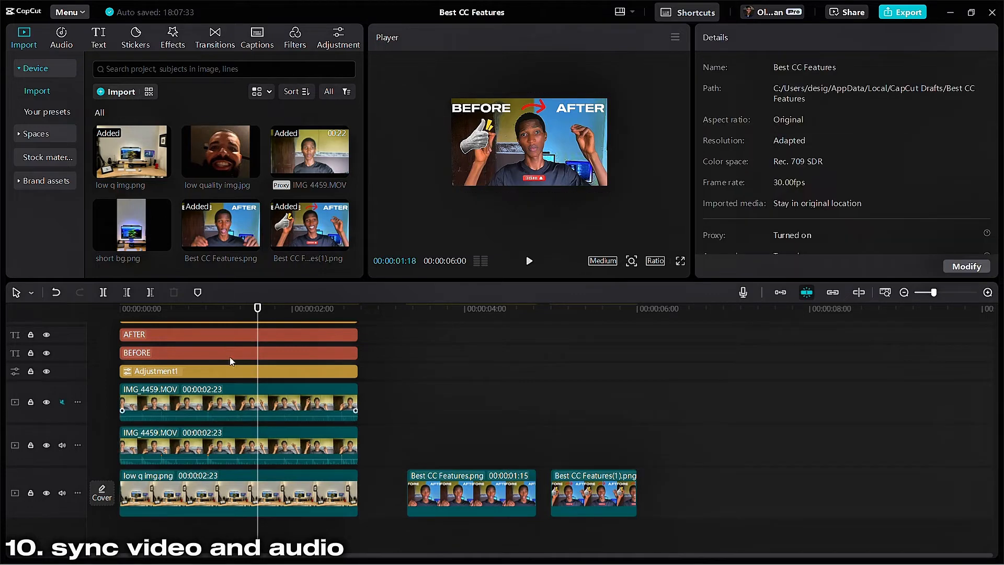
Step: Import vid audio.MP3 and place it on an audio track below the main track, starting at 00:00:00:00
{"action": "left_click", "coordinate": [207, 309]}
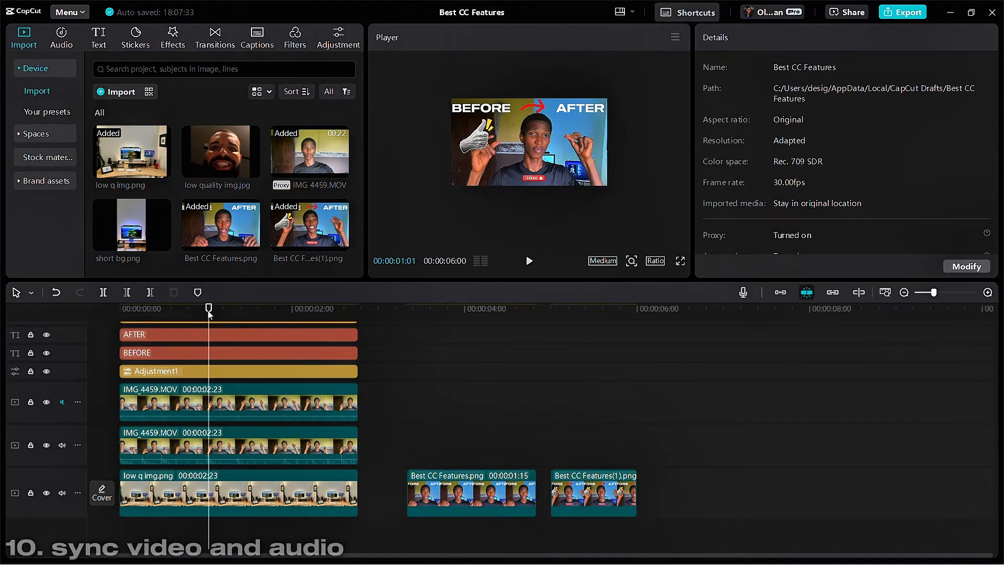
{"action": "key", "text": "ctrl+i"}
{"action": "double_click", "coordinate": [162, 123]}
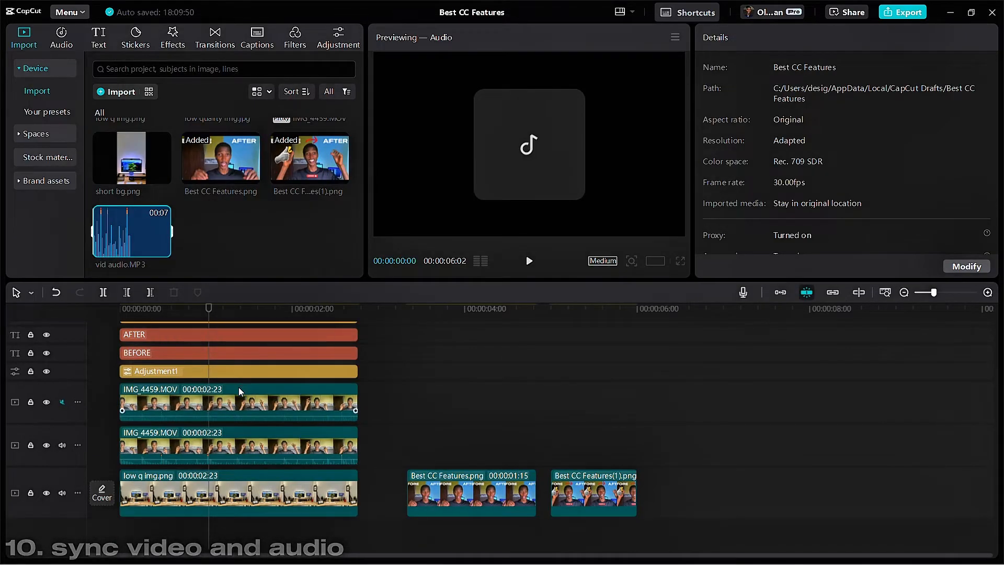
{"action": "left_click_drag", "start_coordinate": [134, 249], "coordinate": [220, 534]}
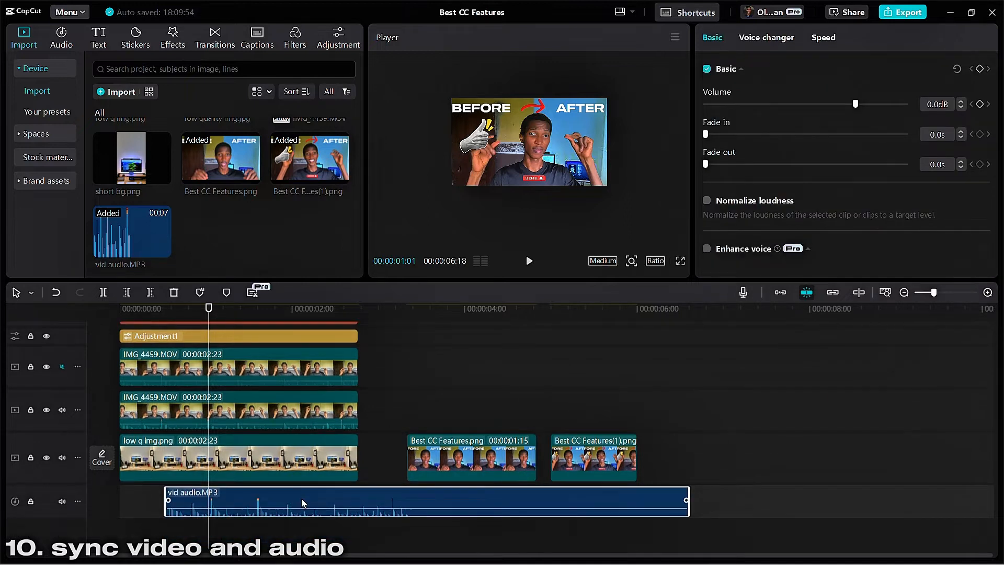
{"action": "left_click_drag", "start_coordinate": [302, 503], "coordinate": [177, 497]}
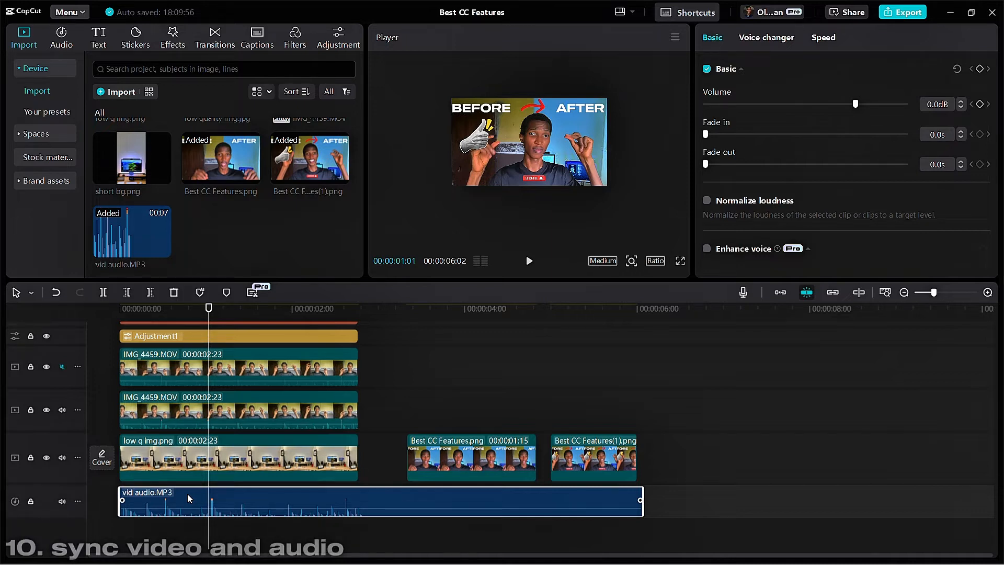
Step: Compare the availability of Sync video and audio for IMG_4459.MOV paired with vid audio.MP3 and paired with low q img.png
{"action": "left_click", "coordinate": [189, 415], "text": "ctrl"}
{"action": "right_click", "coordinate": [189, 416]}
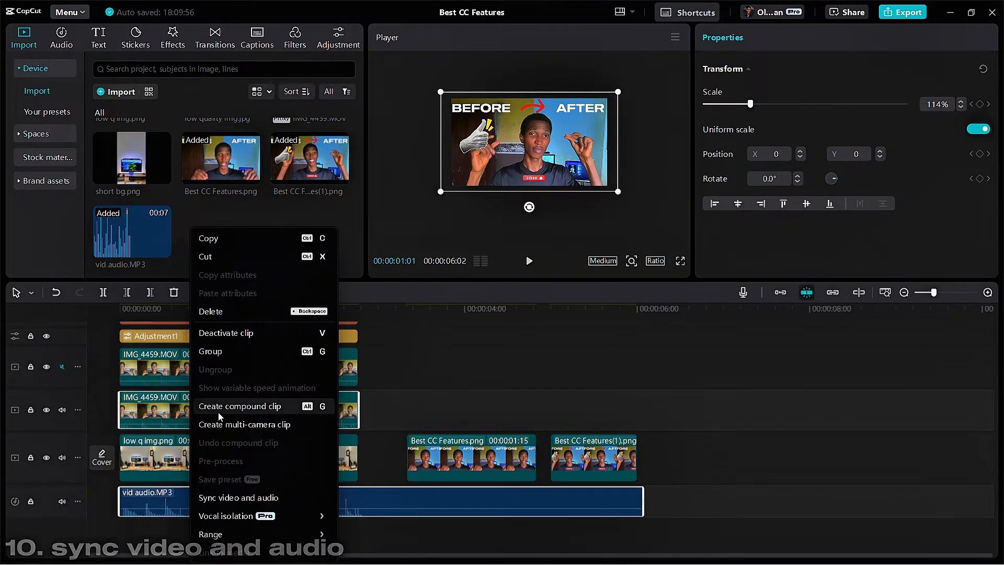
{"action": "left_click", "coordinate": [243, 497]}
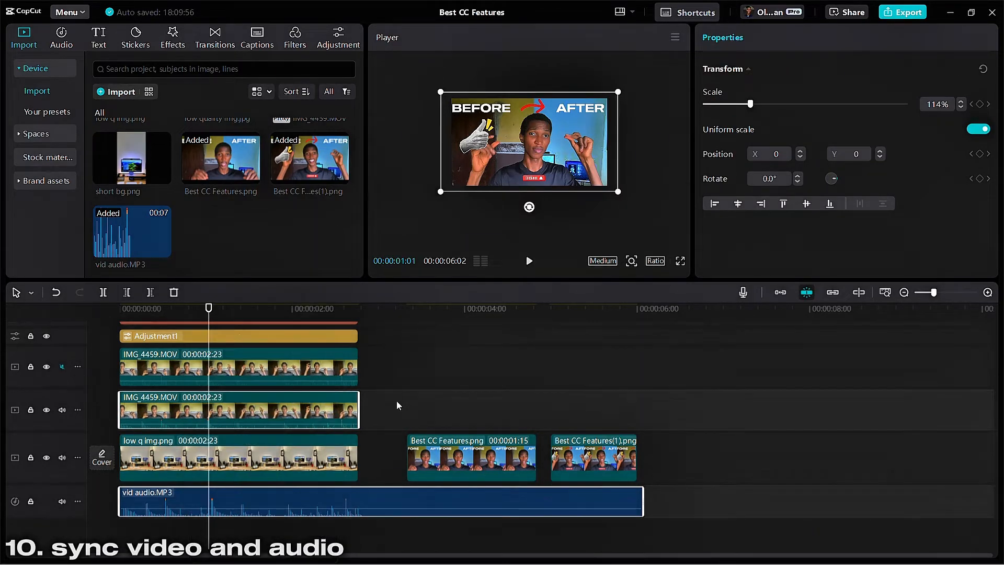
{"action": "left_click", "coordinate": [323, 458]}
{"action": "left_click", "coordinate": [316, 409], "text": "ctrl"}
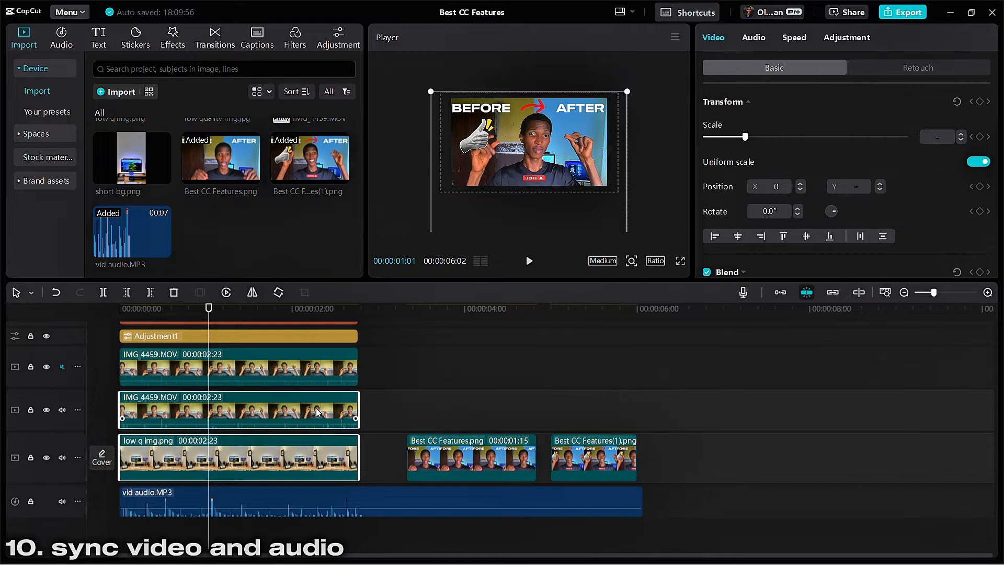
{"action": "right_click", "coordinate": [316, 409]}
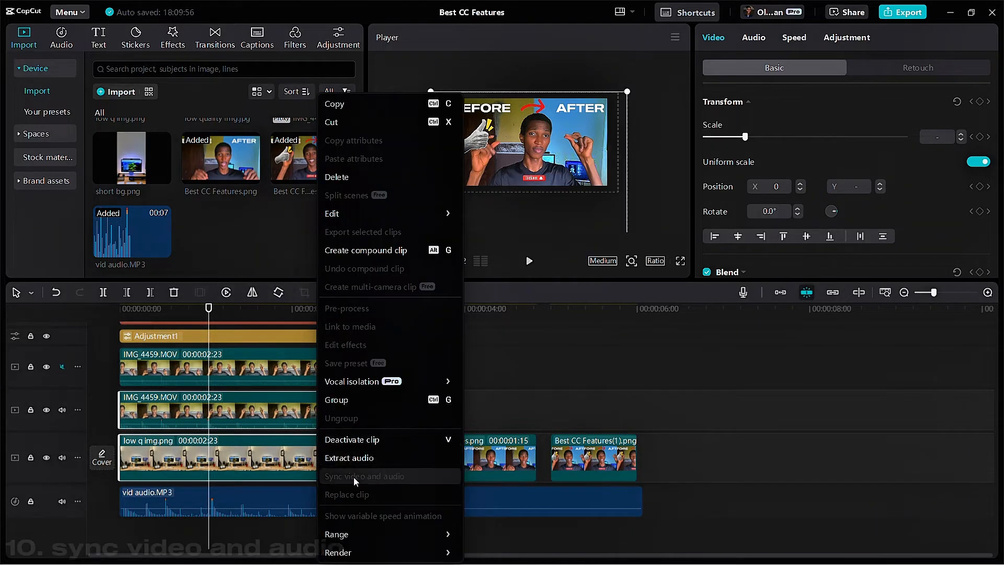
{"action": "left_click", "coordinate": [503, 385]}
Step: Sync the lower IMG_4459.MOV clip with vid audio.MP3
{"action": "left_click", "coordinate": [301, 500]}
{"action": "left_click", "coordinate": [265, 400], "text": "ctrl"}
{"action": "right_click", "coordinate": [264, 400]}
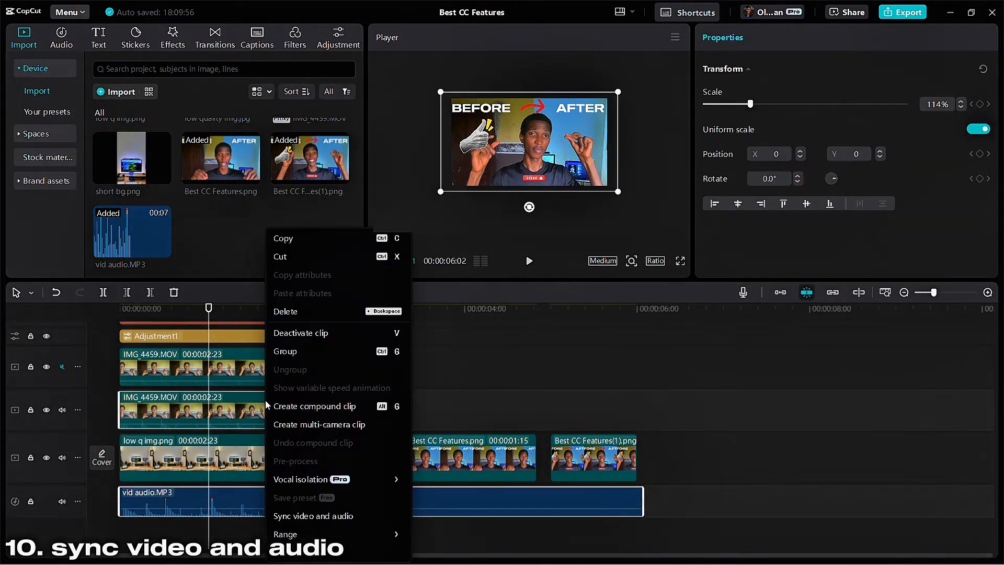
{"action": "mouse_move", "coordinate": [314, 477]}
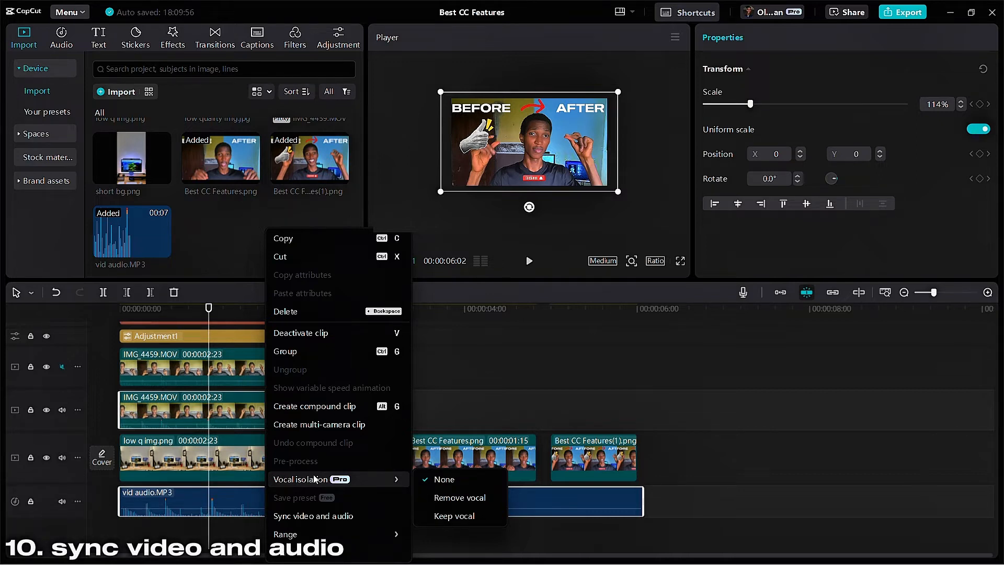
{"action": "left_click", "coordinate": [312, 520]}
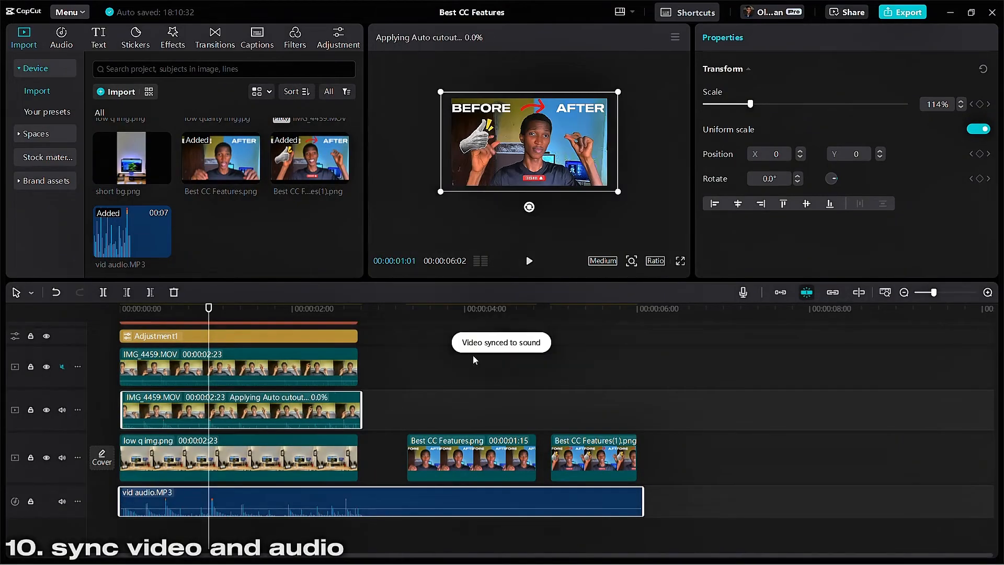
Step: Move vid audio.MP3 about 1.75 seconds into the timeline and sync the lower IMG_4459.MOV clip to it again
{"action": "left_click", "coordinate": [371, 404]}
{"action": "left_click_drag", "start_coordinate": [373, 488], "coordinate": [501, 500]}
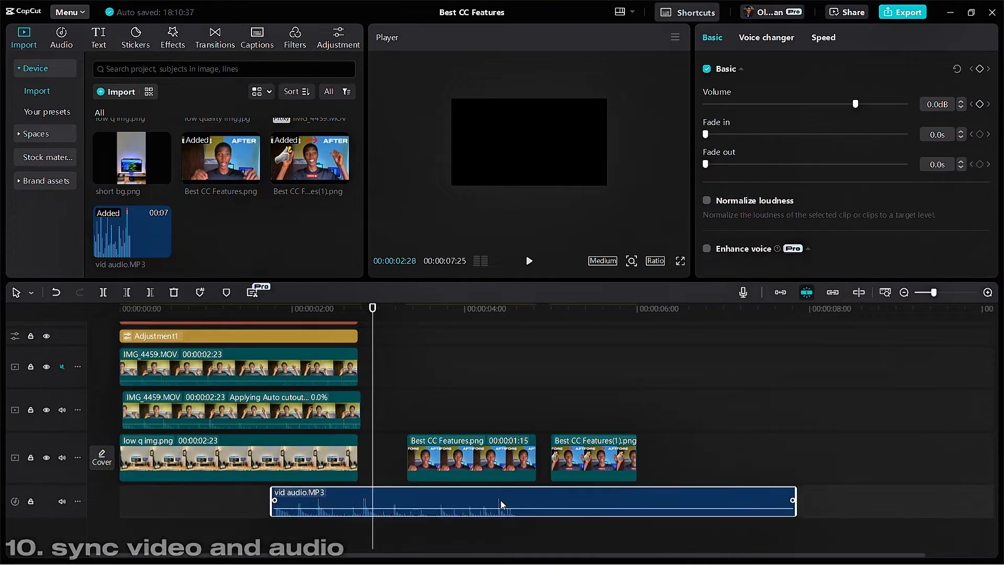
{"action": "left_click", "coordinate": [289, 410], "text": "ctrl"}
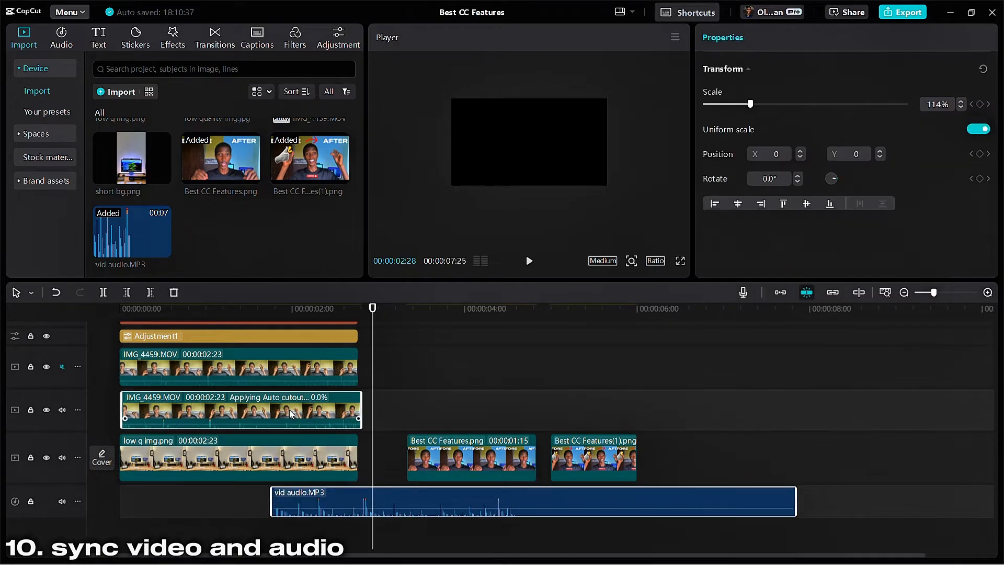
{"action": "right_click", "coordinate": [290, 410]}
{"action": "left_click", "coordinate": [357, 517]}
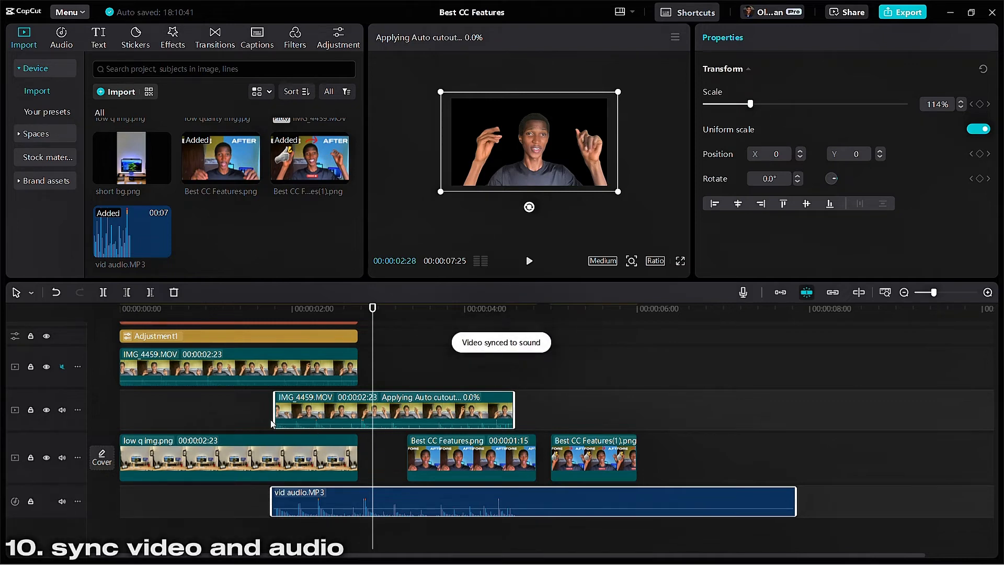
Step: Undo the repeated sync and the move of vid audio.MP3, and clear the clip selection
{"action": "key", "text": "ctrl+z"}
{"action": "key", "text": "ctrl+z"}
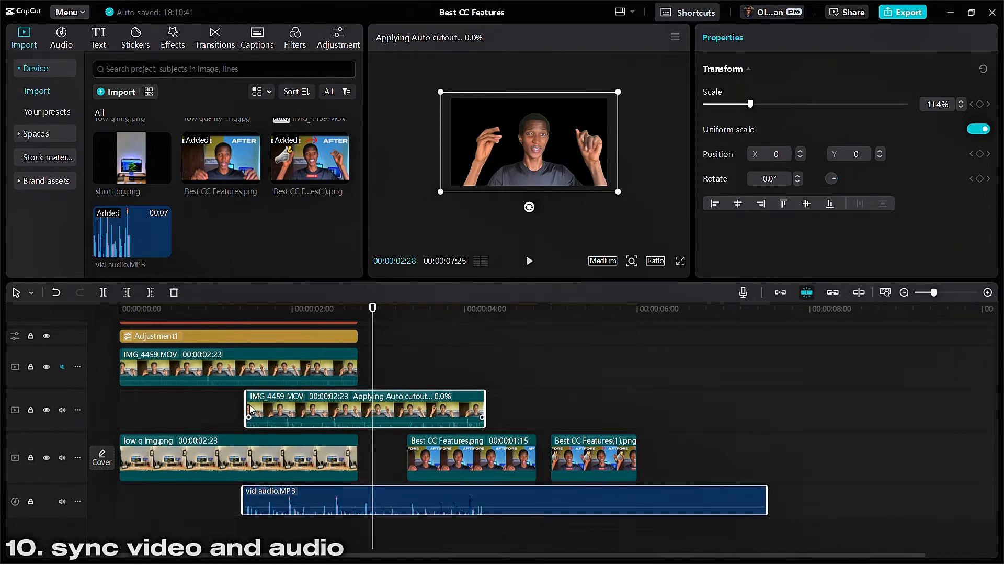
{"action": "left_click", "coordinate": [396, 464]}
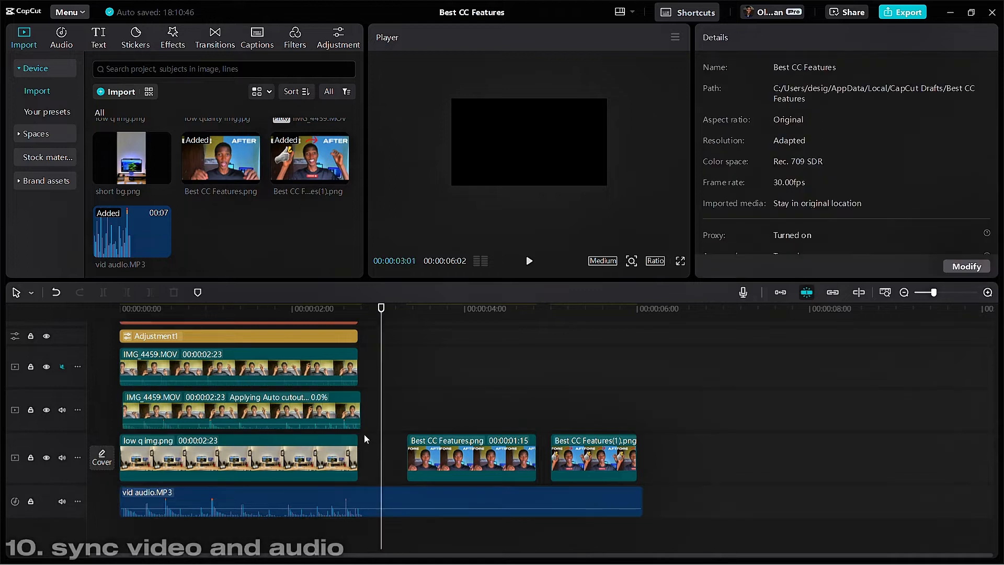
Step: Scrub through the layered clips from the timeline start to check the synced video against vid audio.MP3
{"action": "left_click", "coordinate": [253, 313]}
{"action": "left_click", "coordinate": [203, 312]}
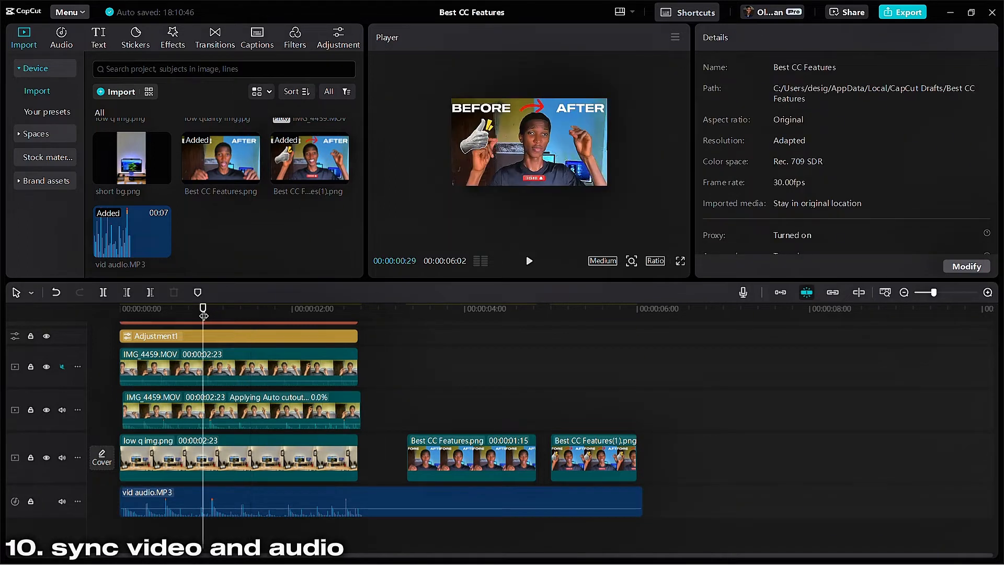
{"action": "left_click_drag", "start_coordinate": [199, 317], "coordinate": [120, 317]}
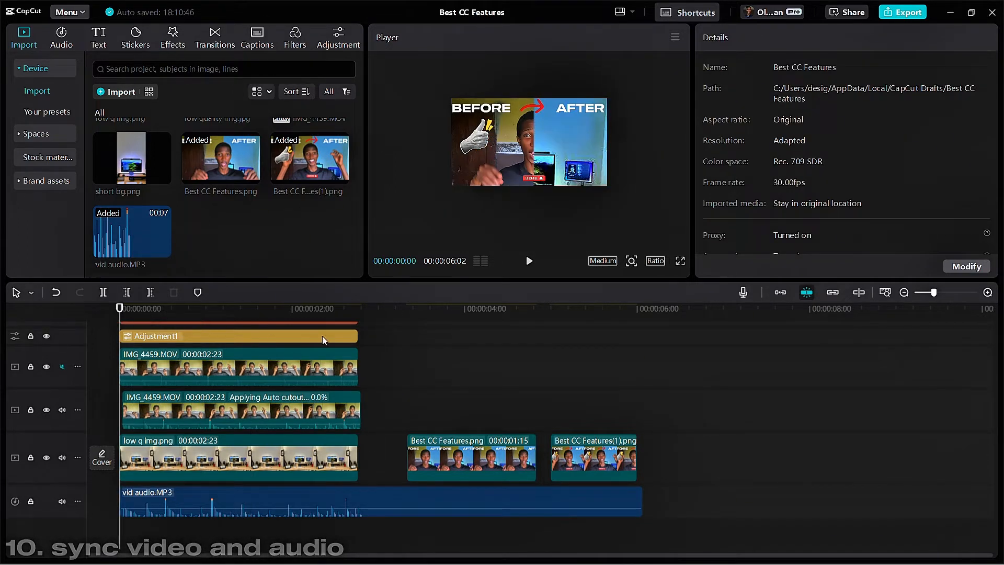
{"action": "left_click", "coordinate": [251, 314]}
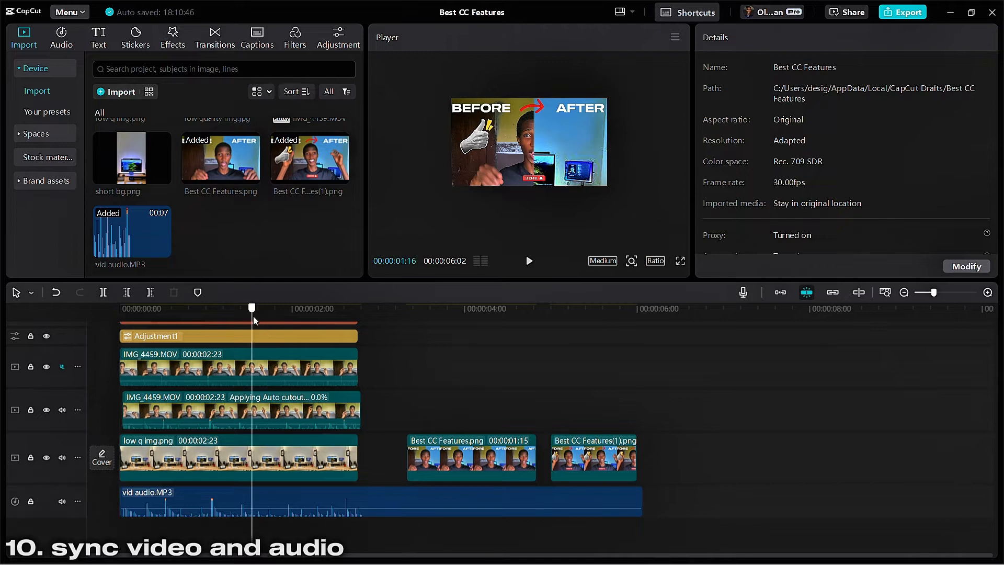
{"action": "left_click_drag", "start_coordinate": [241, 313], "coordinate": [337, 318]}
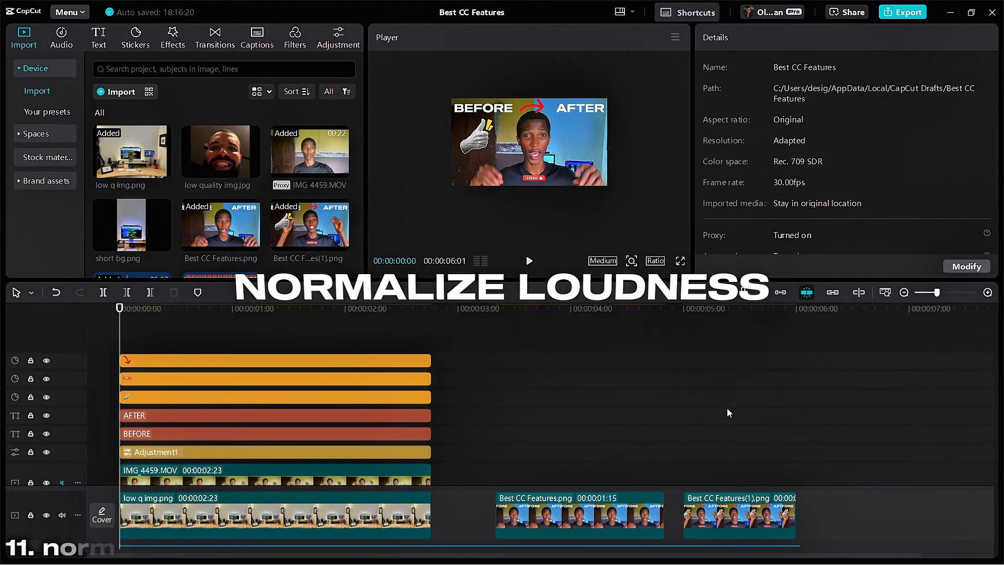
Step: Select the vid audio.MP3 clip and unmute its audio track
{"action": "scroll", "coordinate": [255, 444], "scroll_direction": "down", "scroll_amount": 4}
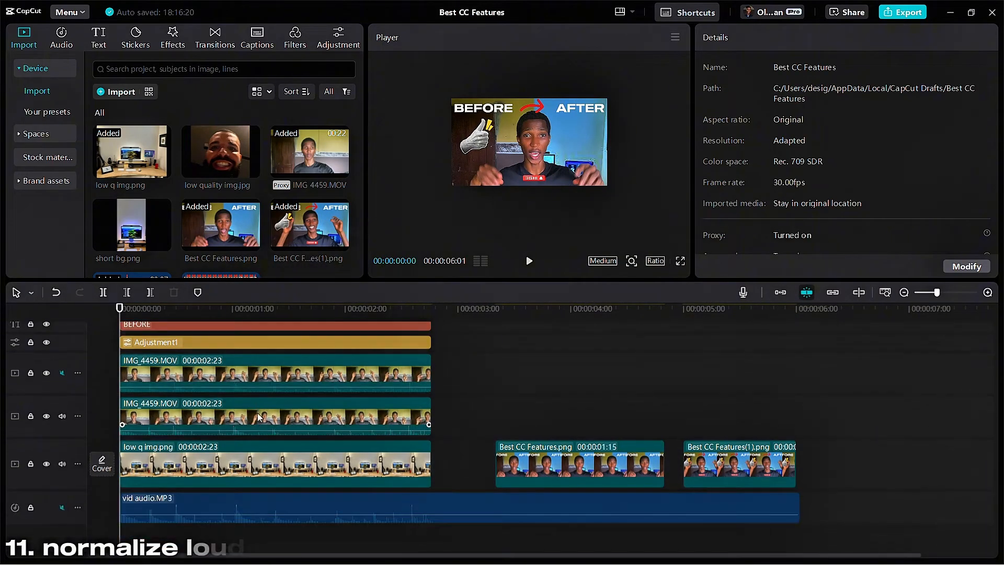
{"action": "left_click", "coordinate": [171, 507]}
{"action": "left_click", "coordinate": [62, 507]}
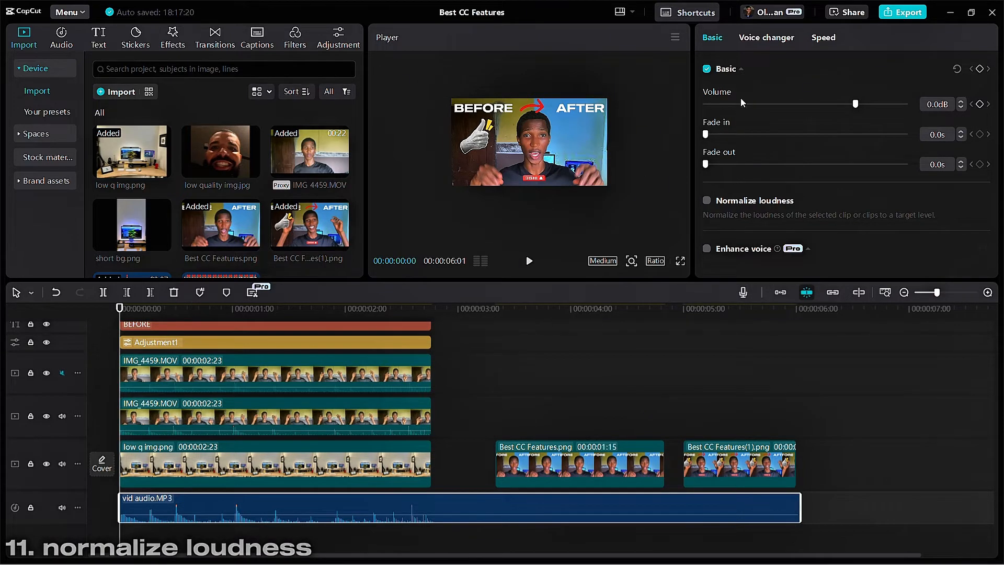
Step: Try normalizing the loudness of the vid audio.MP3 clip
{"action": "left_click", "coordinate": [463, 431]}
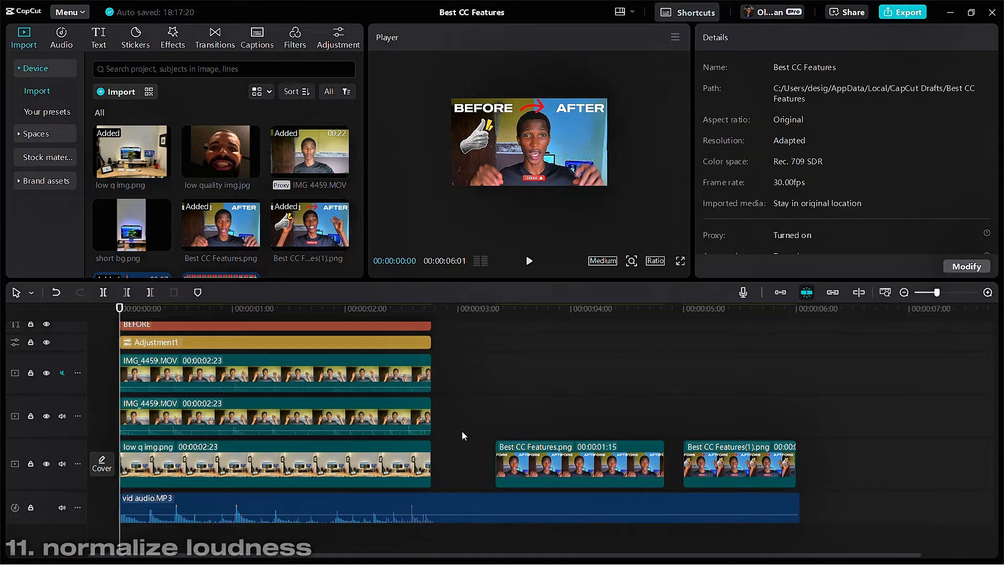
{"action": "left_click", "coordinate": [459, 502]}
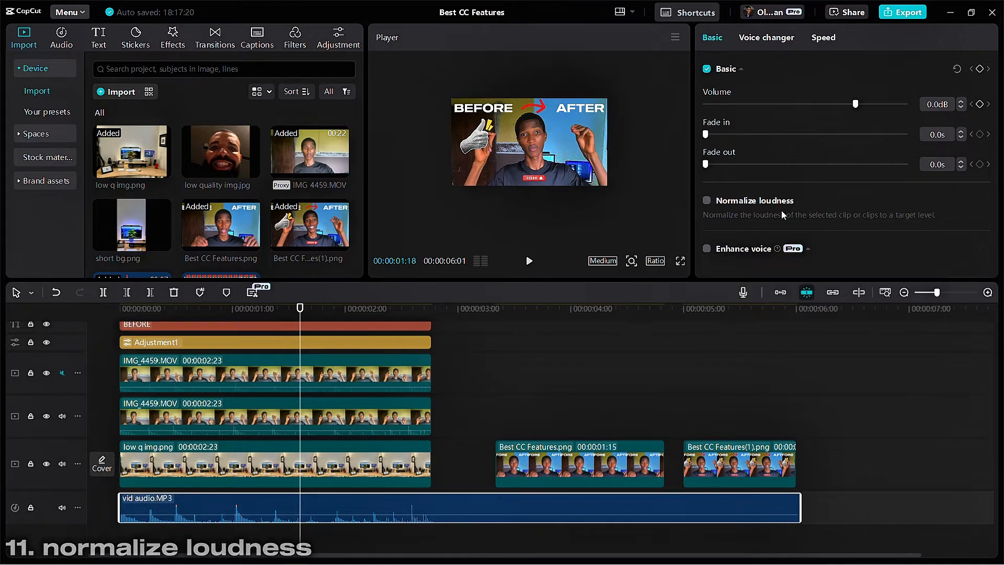
{"action": "left_click", "coordinate": [707, 202]}
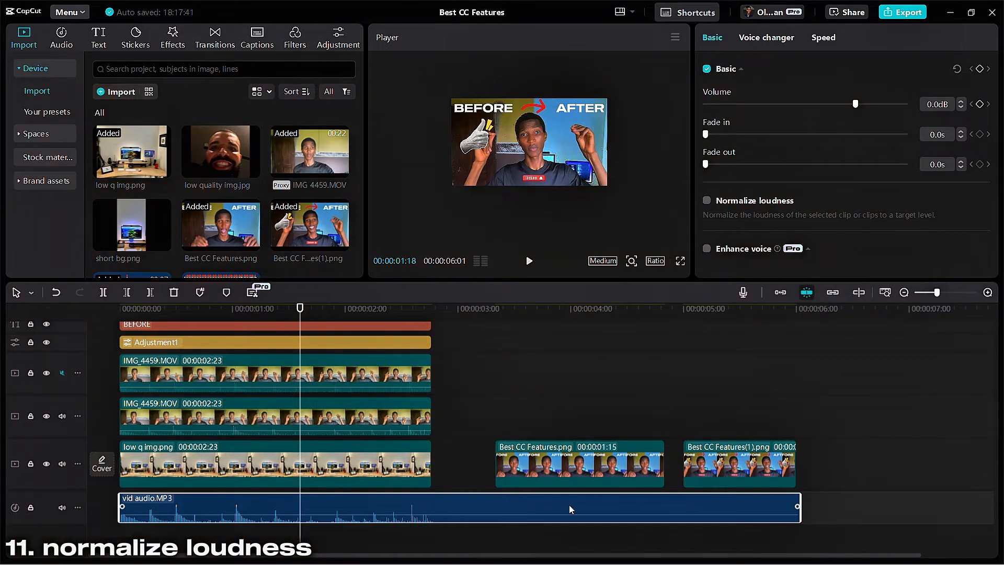
Step: Replace vid audio.MP3 with Two of Us - Saidbysed.mp3, placed on the audio track from the timeline start
{"action": "scroll", "coordinate": [460, 471], "scroll_direction": "down", "scroll_amount": 2}
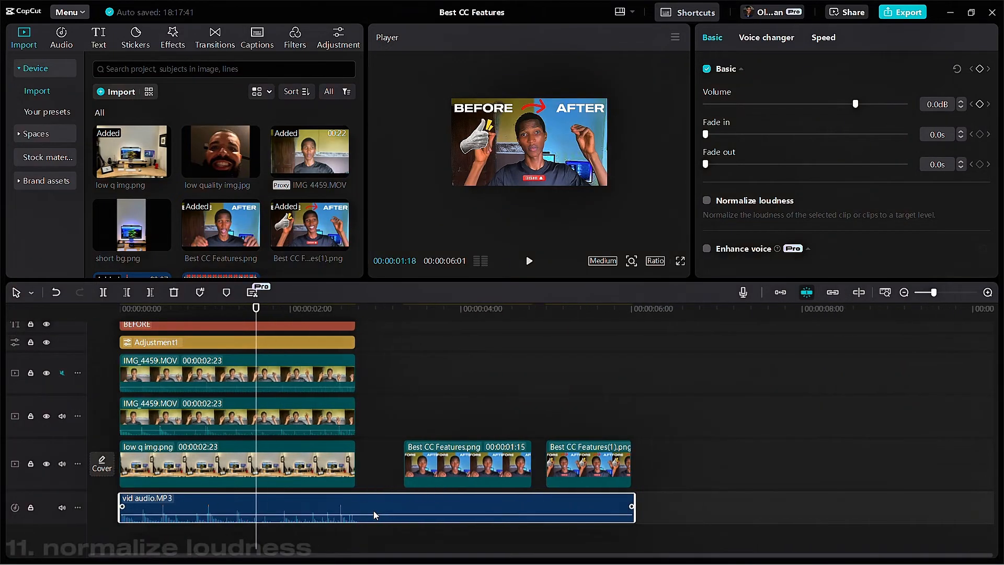
{"action": "key", "text": "Delete"}
{"action": "scroll", "coordinate": [290, 180], "scroll_direction": "down", "scroll_amount": 2}
{"action": "left_click_drag", "start_coordinate": [225, 235], "coordinate": [136, 534]}
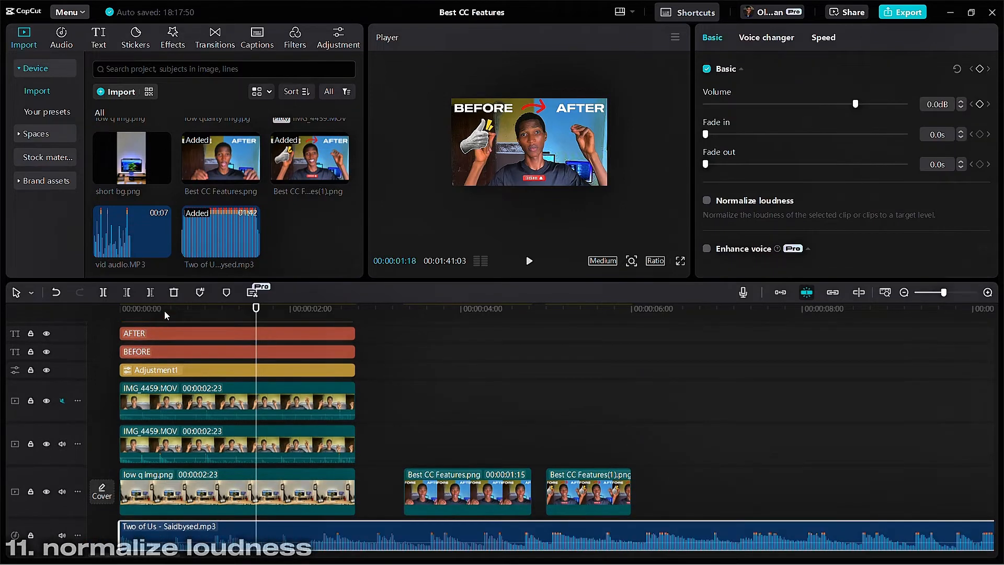
Step: Mute the main track holding low q img.png and the track of the lower IMG_4459.MOV clip
{"action": "left_click", "coordinate": [165, 311]}
{"action": "left_click", "coordinate": [62, 492]}
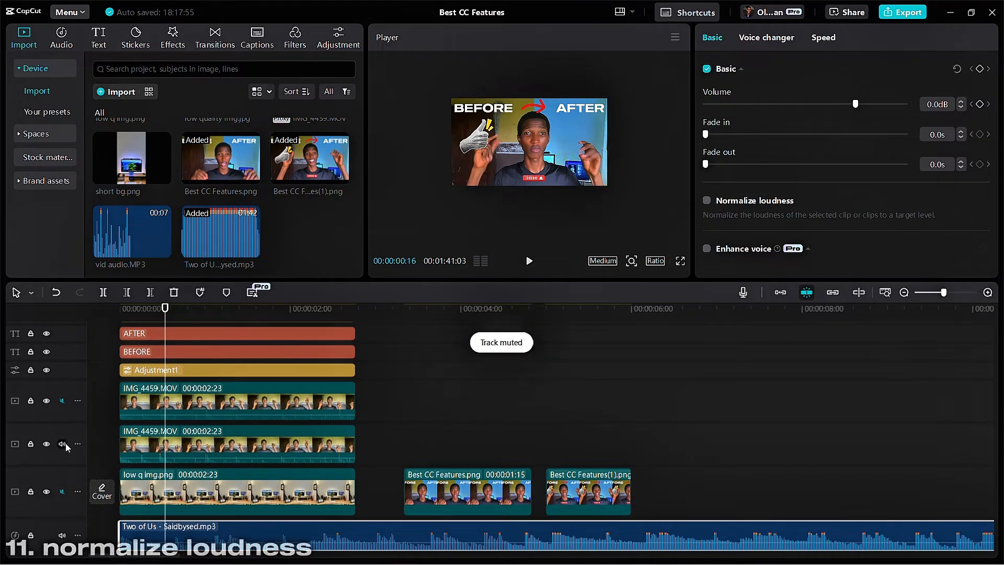
{"action": "left_click", "coordinate": [62, 443]}
Step: Play Two of Us - Saidbysed.mp3 from the timeline start and trim off everything after 00:00:07:26
{"action": "left_click_drag", "start_coordinate": [154, 308], "coordinate": [18, 333]}
{"action": "key", "text": "space"}
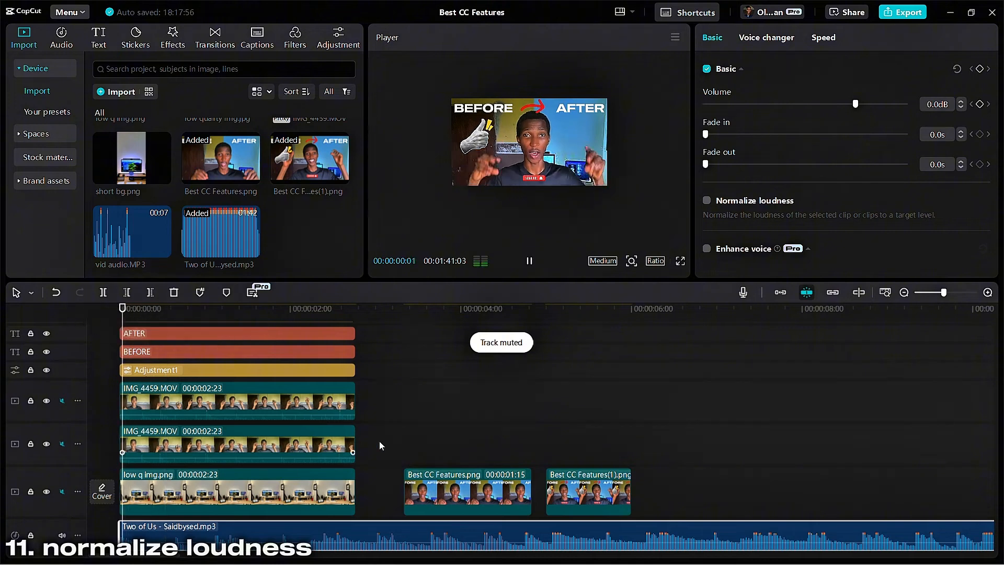
{"action": "scroll", "coordinate": [379, 442], "scroll_direction": "down", "scroll_amount": 2}
{"action": "scroll", "coordinate": [379, 441], "scroll_direction": "down", "scroll_amount": 2}
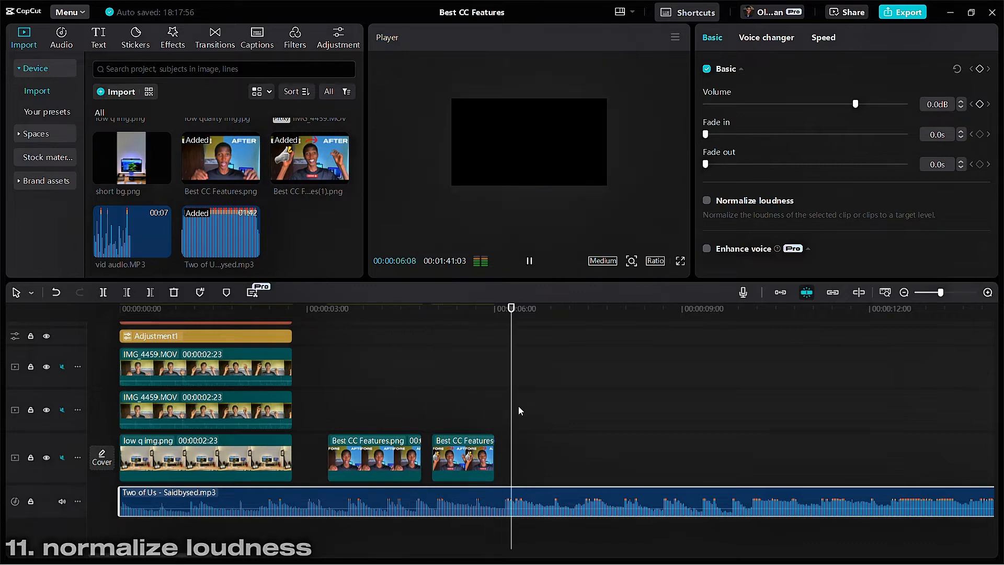
{"action": "key", "text": "space"}
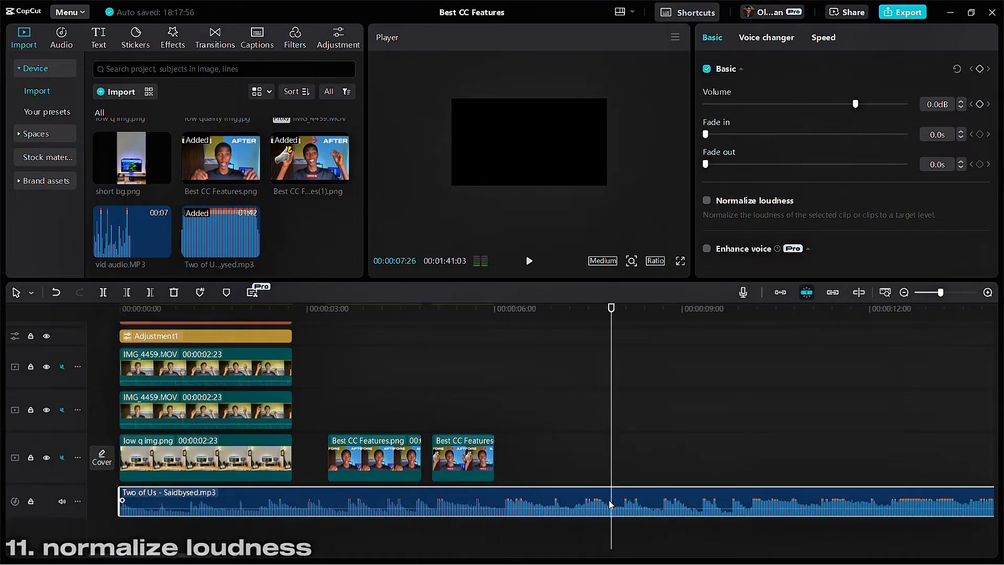
{"action": "key", "text": "w"}
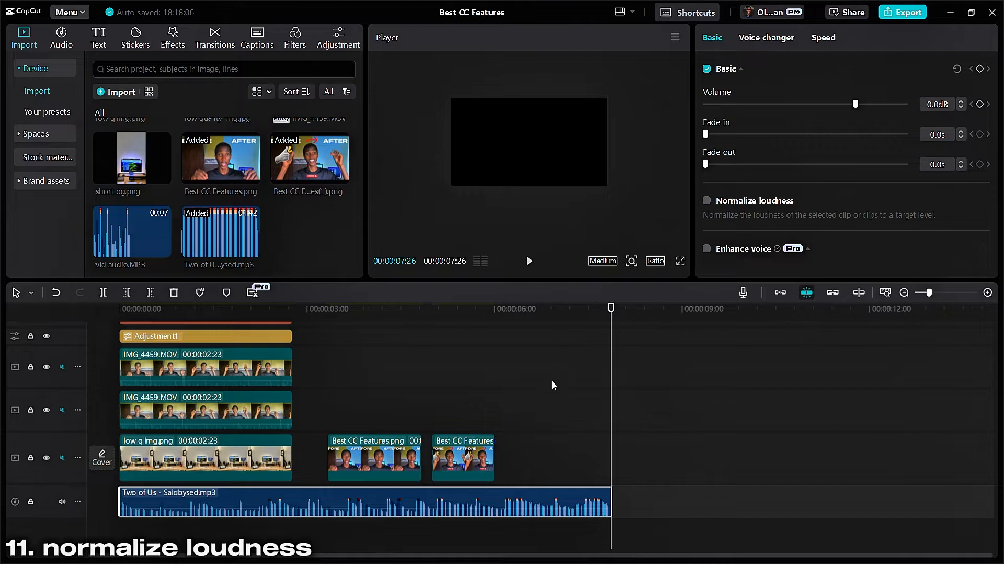
Step: Normalize the loudness of the trimmed Two of Us - Saidbysed.mp3 clip and play it from the timeline start
{"action": "left_click", "coordinate": [707, 202]}
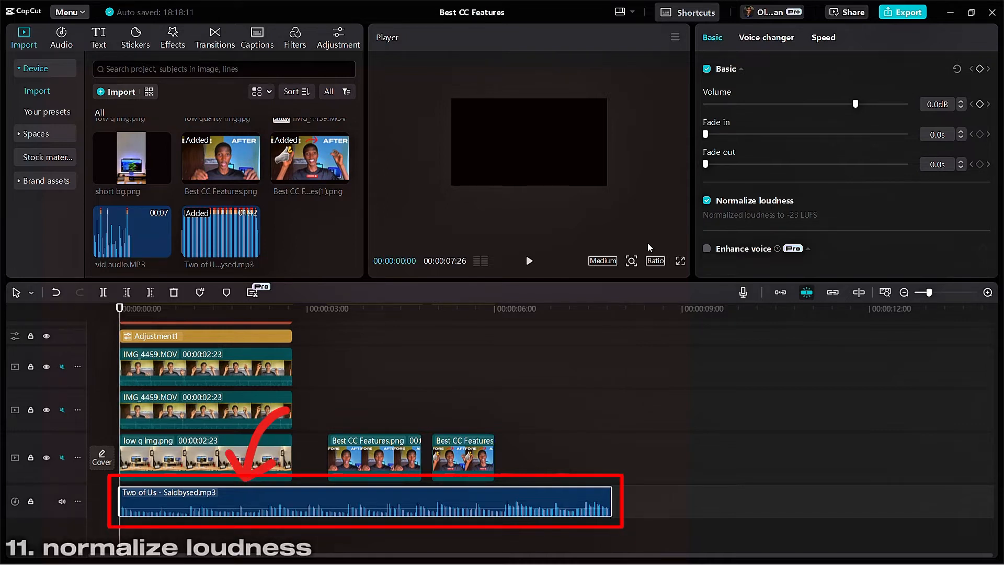
{"action": "key", "text": "space"}
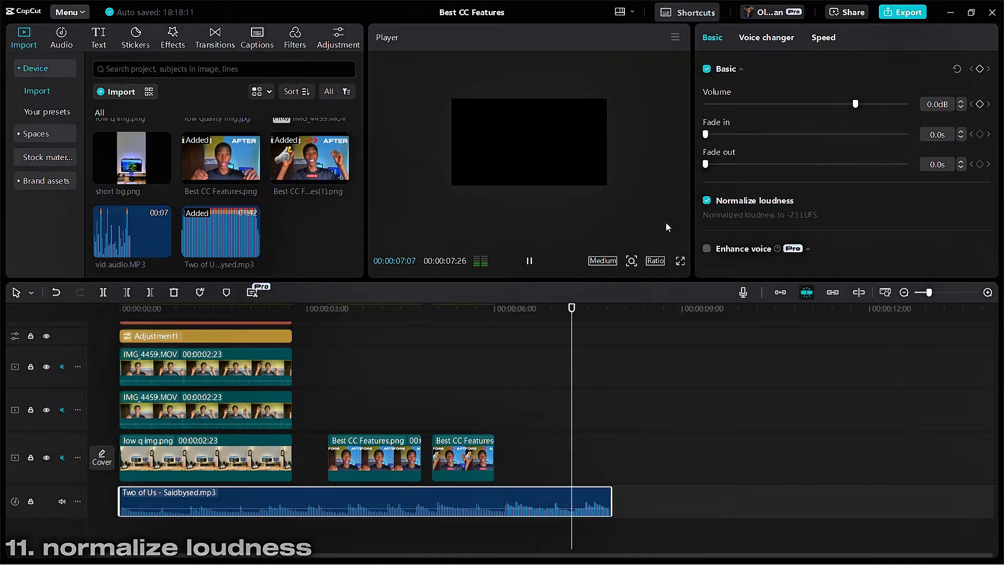
{"action": "key", "text": "space"}
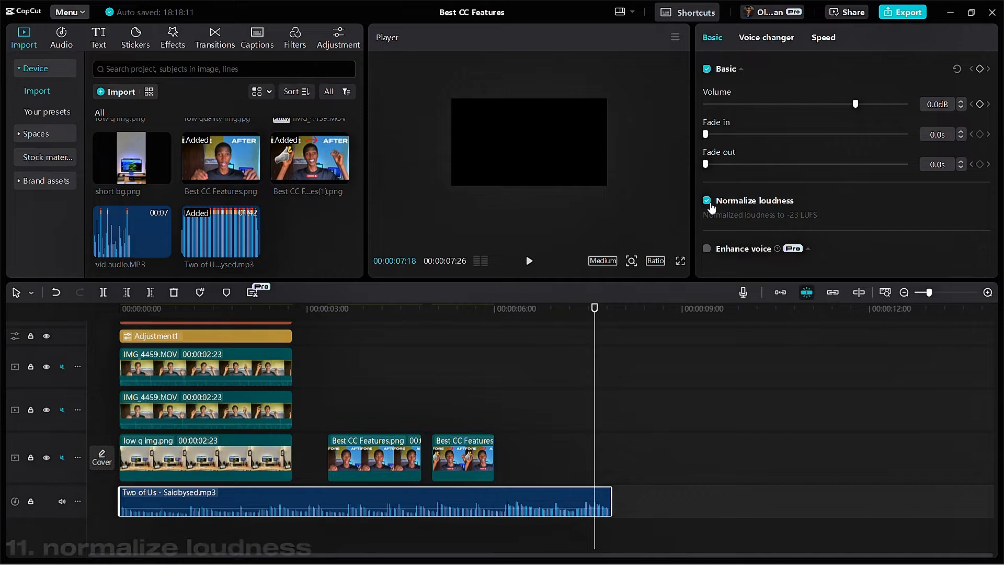
Step: Turn off loudness normalization for the Two of Us - Saidbysed.mp3 clip and show the audio level meters
{"action": "left_click", "coordinate": [707, 202]}
{"action": "scroll", "coordinate": [588, 401], "scroll_direction": "up", "scroll_amount": 3}
{"action": "scroll", "coordinate": [588, 401], "scroll_direction": "down", "scroll_amount": 2}
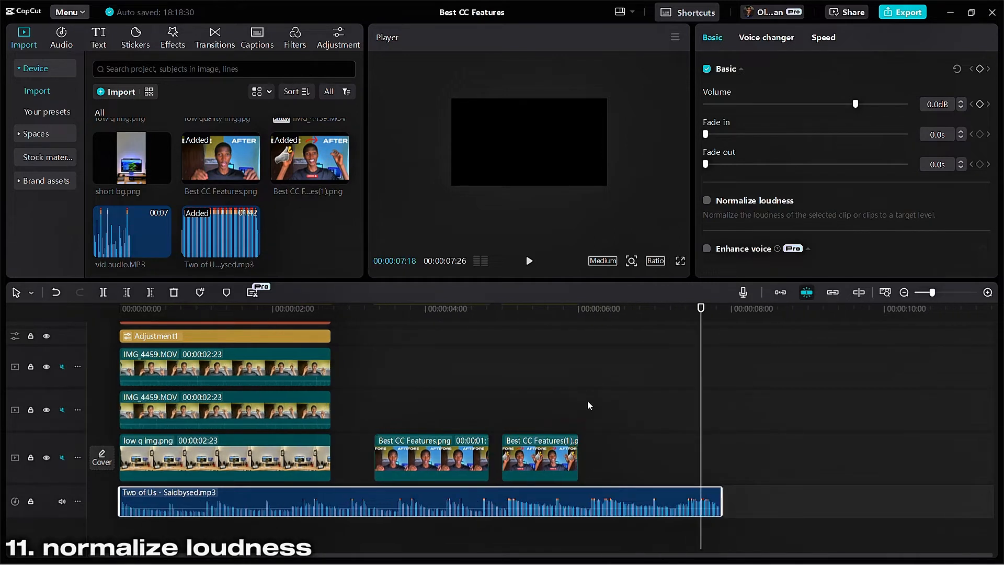
{"action": "left_click", "coordinate": [480, 261]}
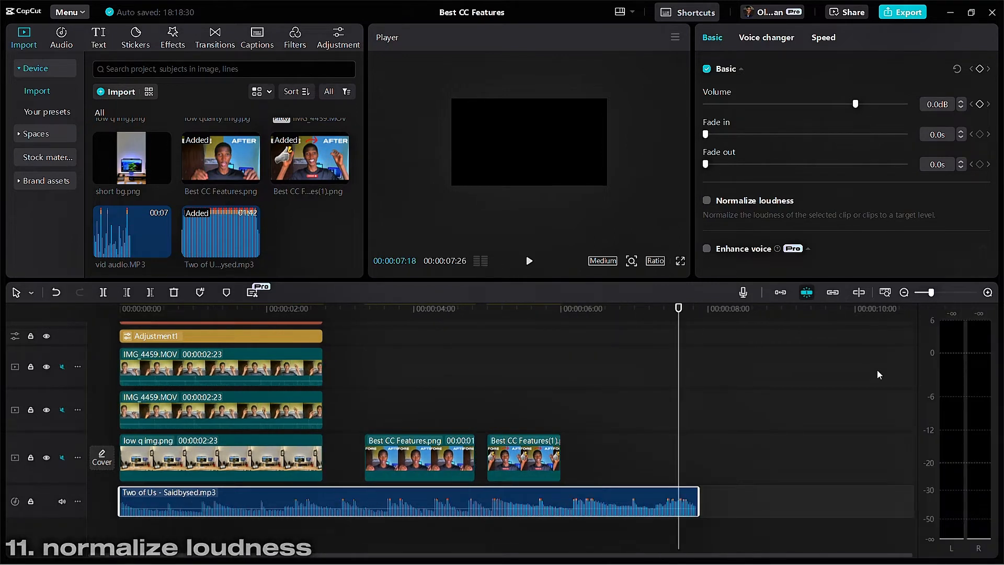
Step: Play the song without normalization from the timeline start and check its levels on the meters
{"action": "key", "text": "Home"}
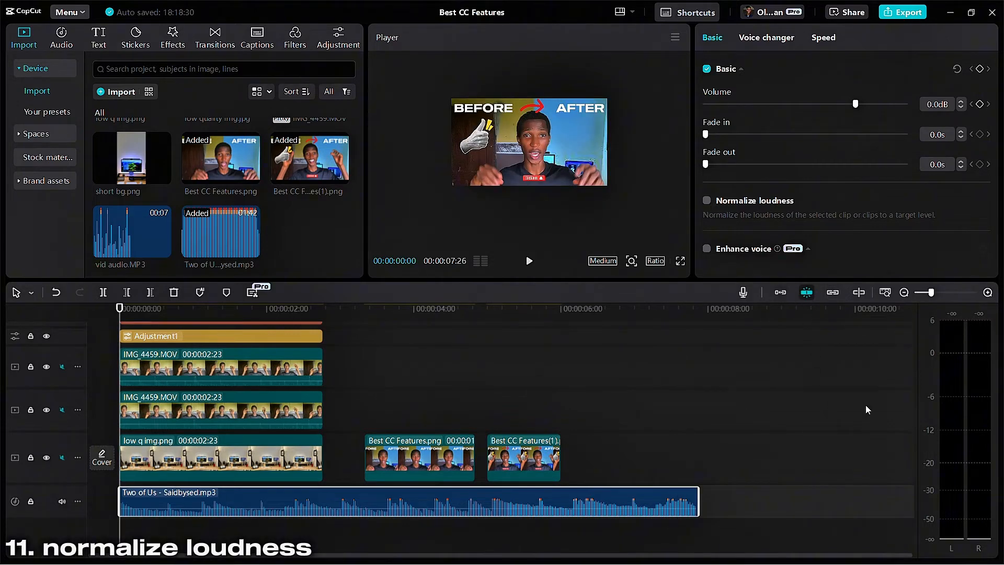
{"action": "key", "text": "space"}
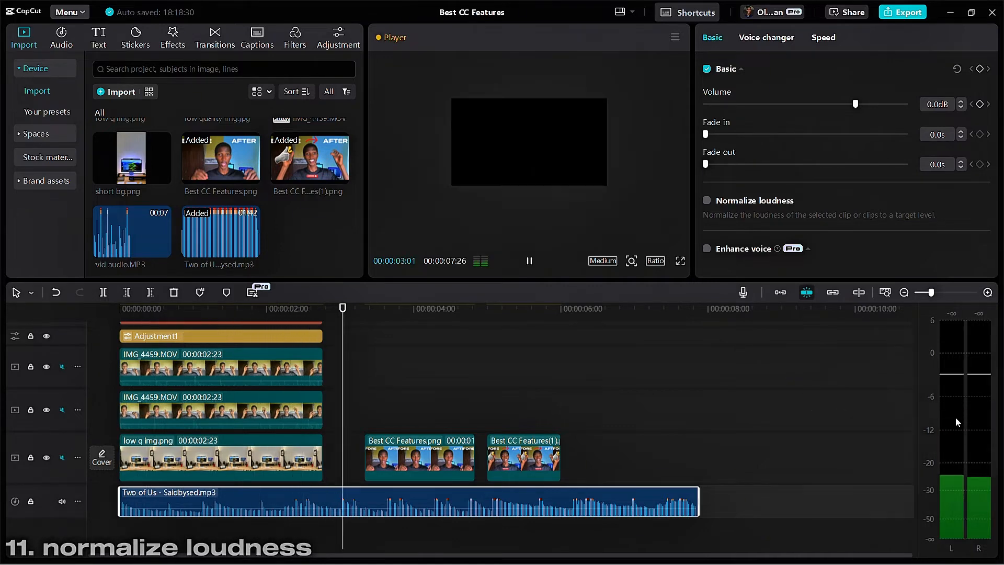
{"action": "key", "text": "space"}
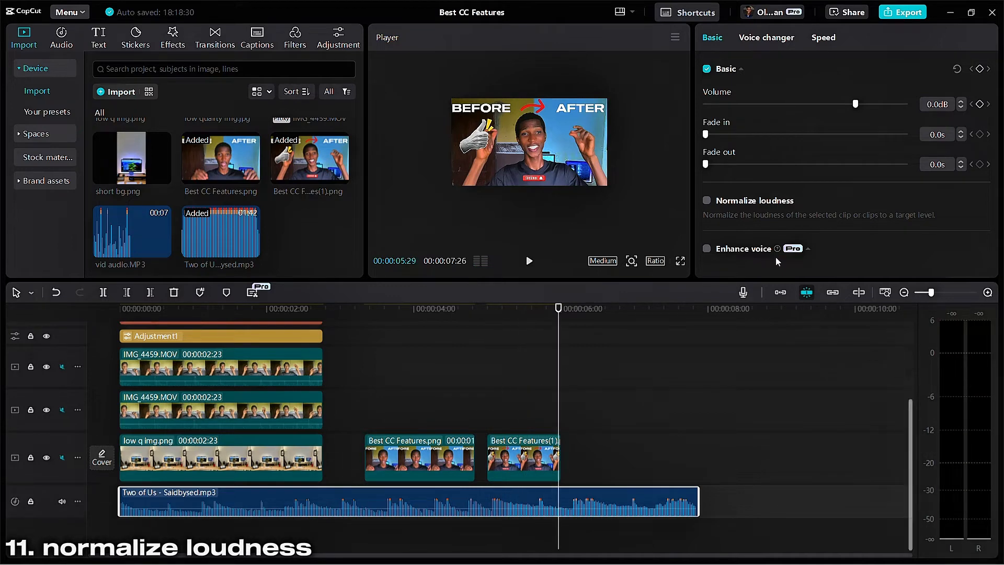
Step: Turn loudness normalization on for the Two of Us - Saidbysed.mp3 clip again and play it to compare the meter levels
{"action": "left_click", "coordinate": [707, 201]}
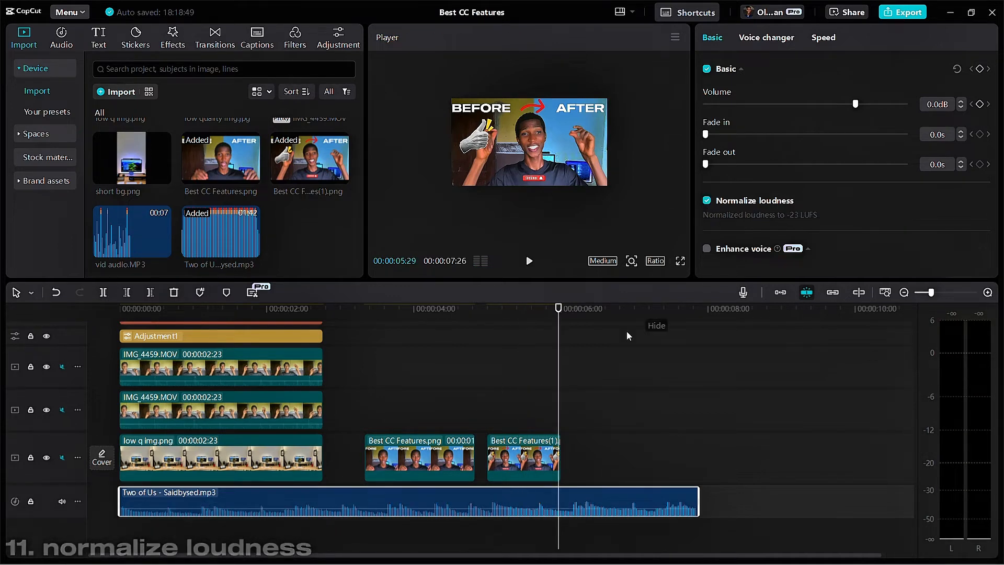
{"action": "left_click", "coordinate": [480, 330]}
{"action": "key", "text": "space"}
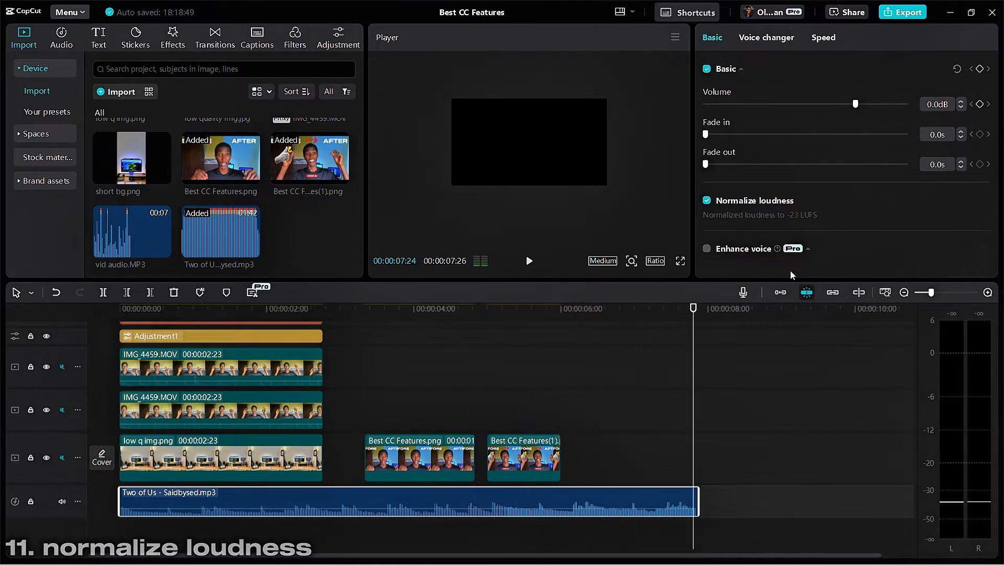
{"action": "left_click", "coordinate": [571, 319]}
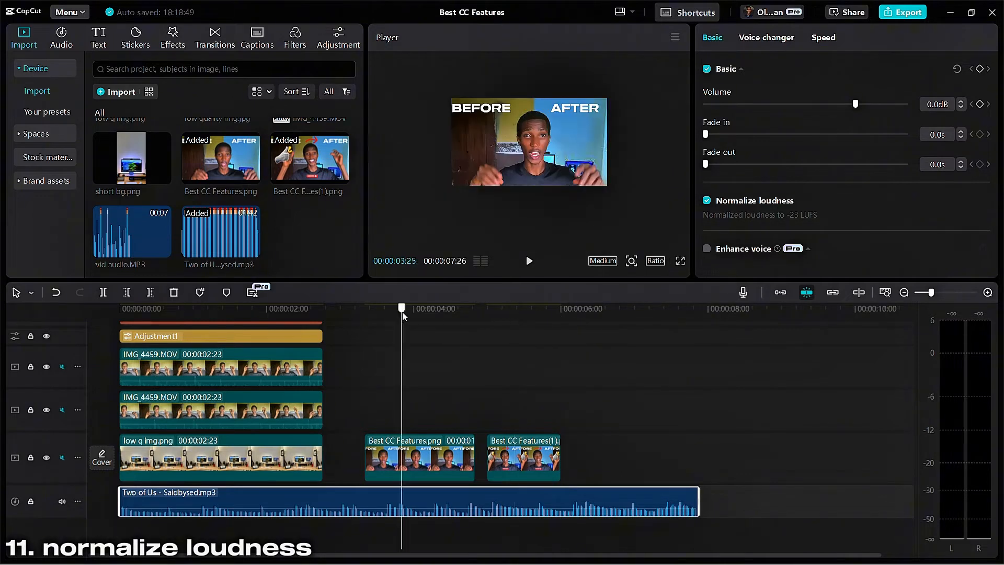
{"action": "left_click", "coordinate": [213, 308]}
{"action": "left_click_drag", "start_coordinate": [212, 309], "coordinate": [3, 319]}
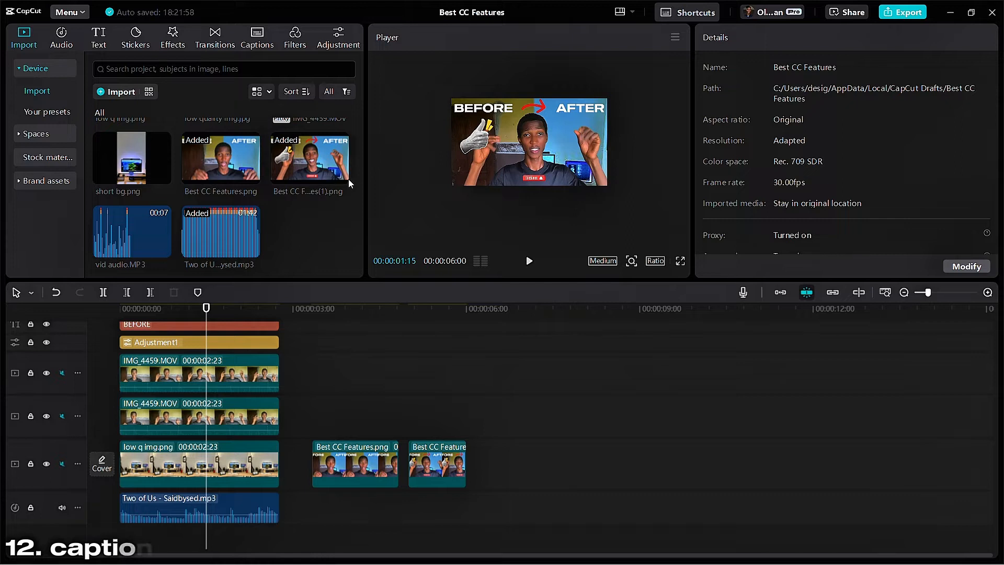
Step: Open the auto caption settings and place a copy of the upper IMG_4459.MOV clip on its track, starting at 00:00:06:06
{"action": "left_click", "coordinate": [264, 45]}
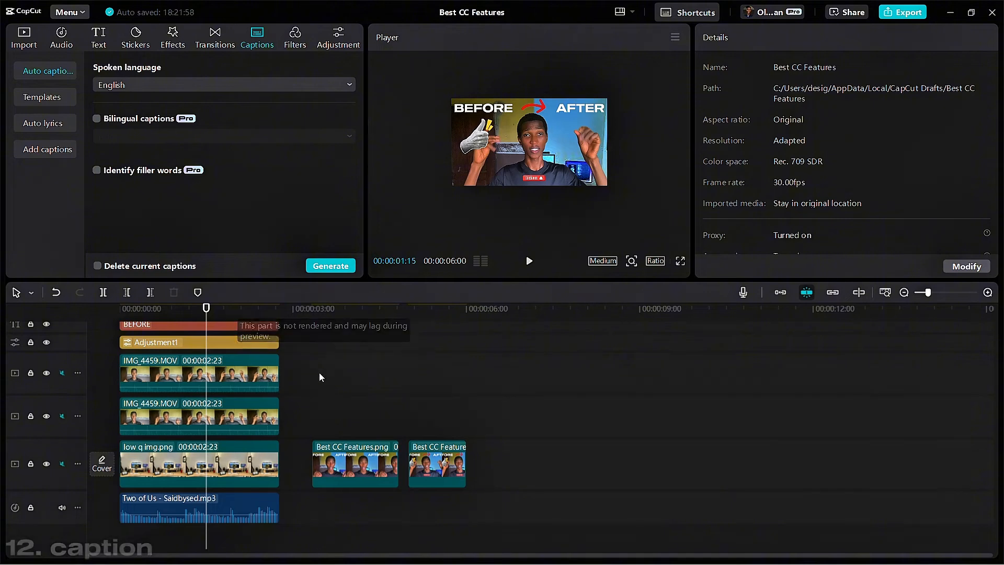
{"action": "left_click", "coordinate": [187, 380]}
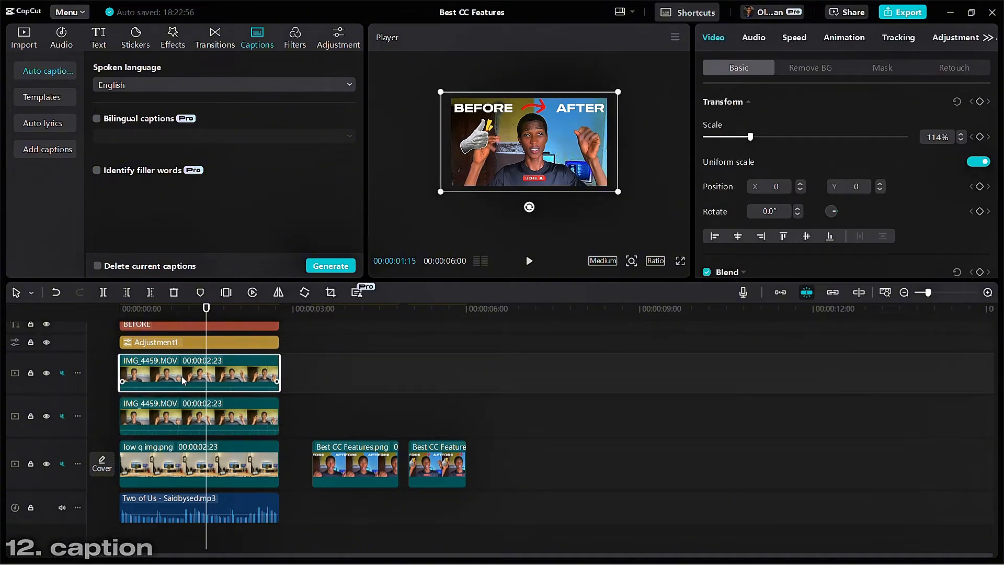
{"action": "left_click_drag", "start_coordinate": [183, 381], "coordinate": [541, 382]}
{"action": "left_click", "coordinate": [480, 331]}
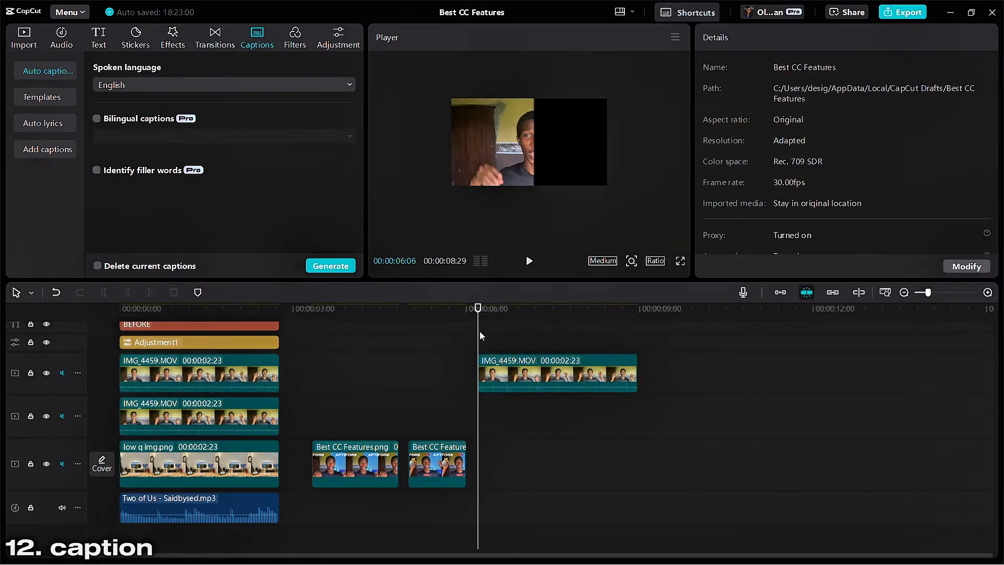
Step: Extend the copied IMG_4459.MOV clip at its start to a length of 00:00:03:15, and trim off its end after 00:00:06:19
{"action": "key", "text": "space"}
{"action": "left_click", "coordinate": [479, 366]}
{"action": "left_click_drag", "start_coordinate": [479, 374], "coordinate": [438, 386]}
{"action": "left_click", "coordinate": [496, 333]}
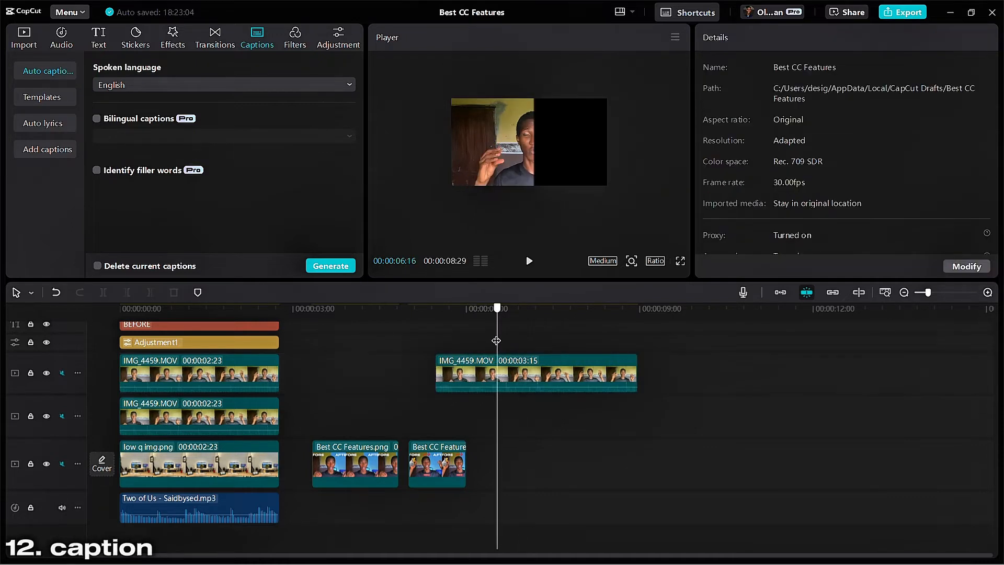
{"action": "left_click", "coordinate": [502, 380]}
{"action": "key", "text": "w"}
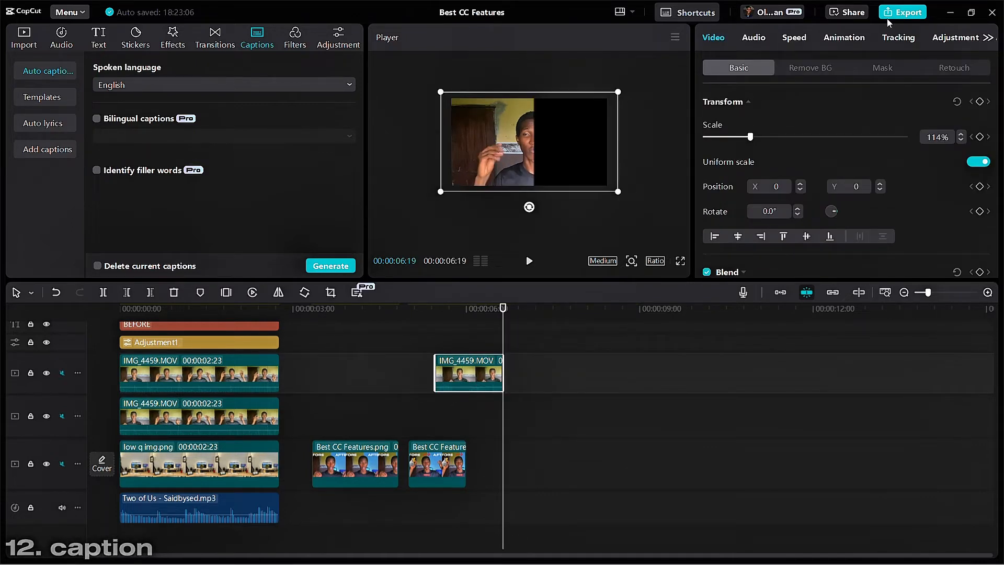
Step: Remove the mask from the last IMG_4459.MOV clip and unmute its track
{"action": "left_click", "coordinate": [883, 67]}
{"action": "left_click", "coordinate": [723, 139]}
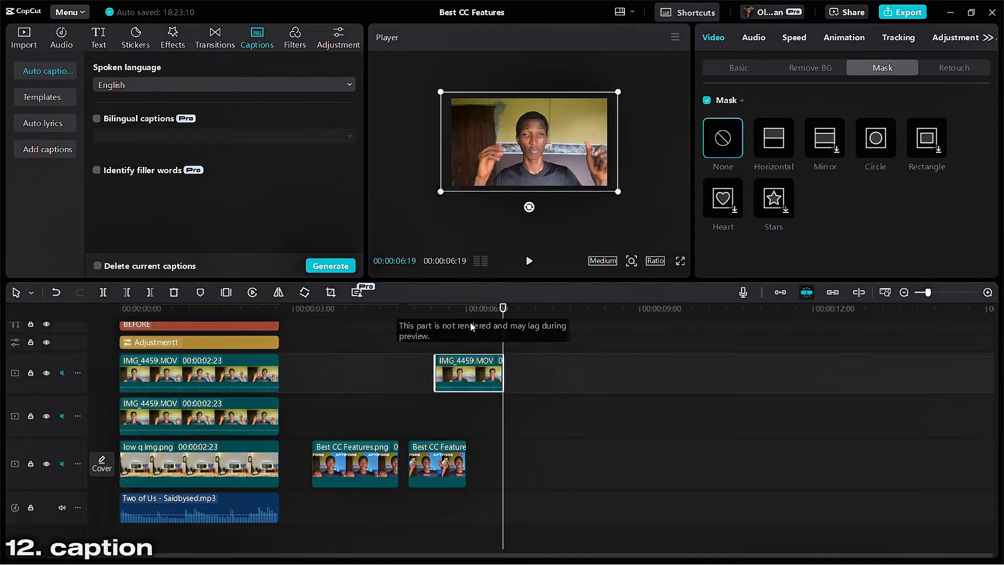
{"action": "left_click", "coordinate": [62, 372]}
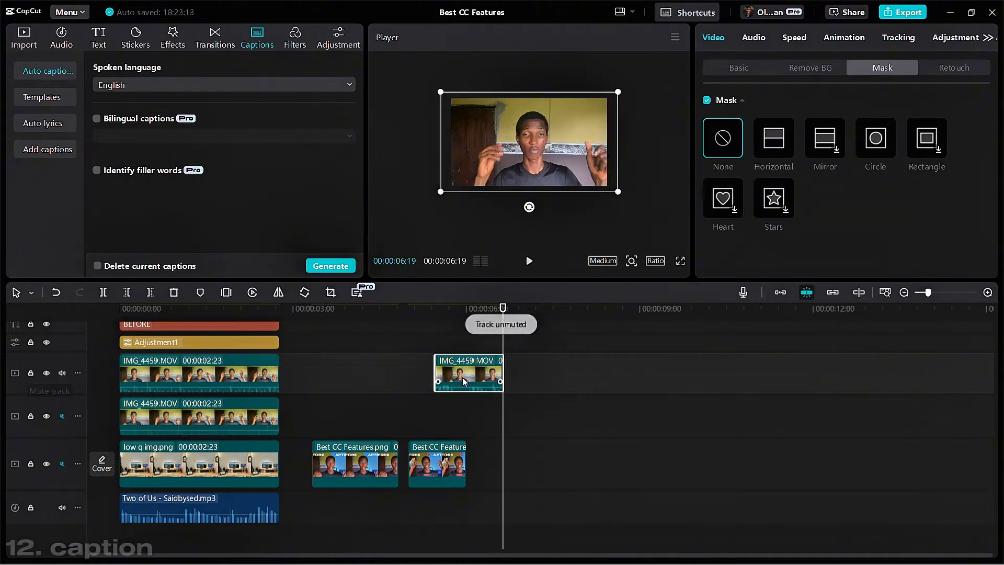
Step: Play the last IMG_4459.MOV clip from its start to listen to its speech
{"action": "left_click", "coordinate": [434, 340]}
{"action": "key", "text": "space"}
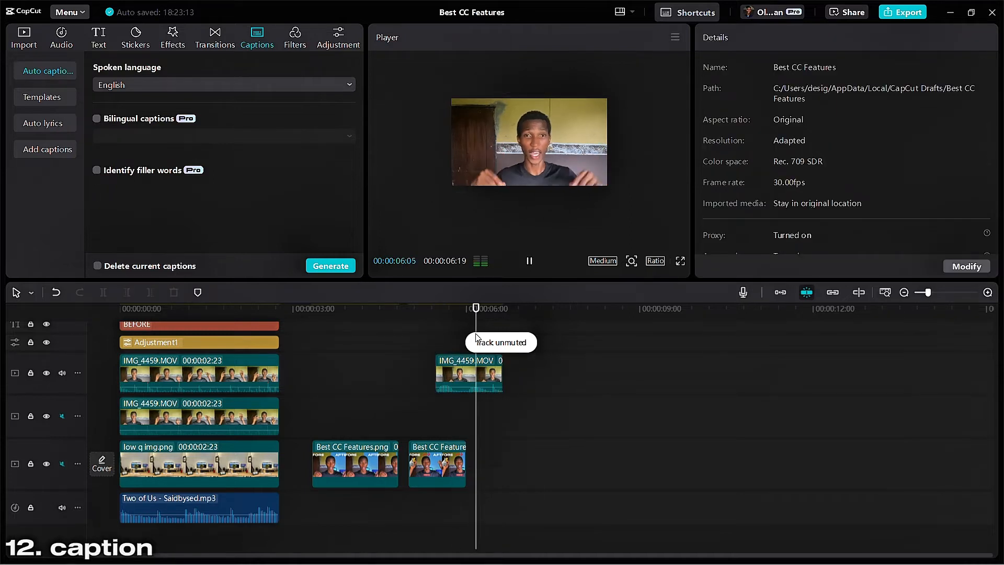
{"action": "key", "text": "space"}
{"action": "left_click", "coordinate": [446, 341]}
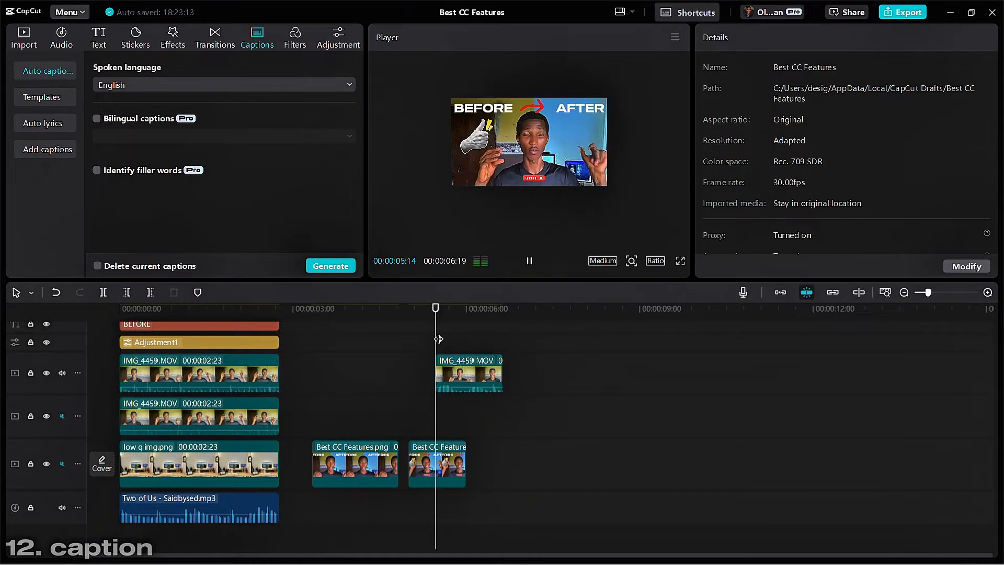
{"action": "key", "text": "space"}
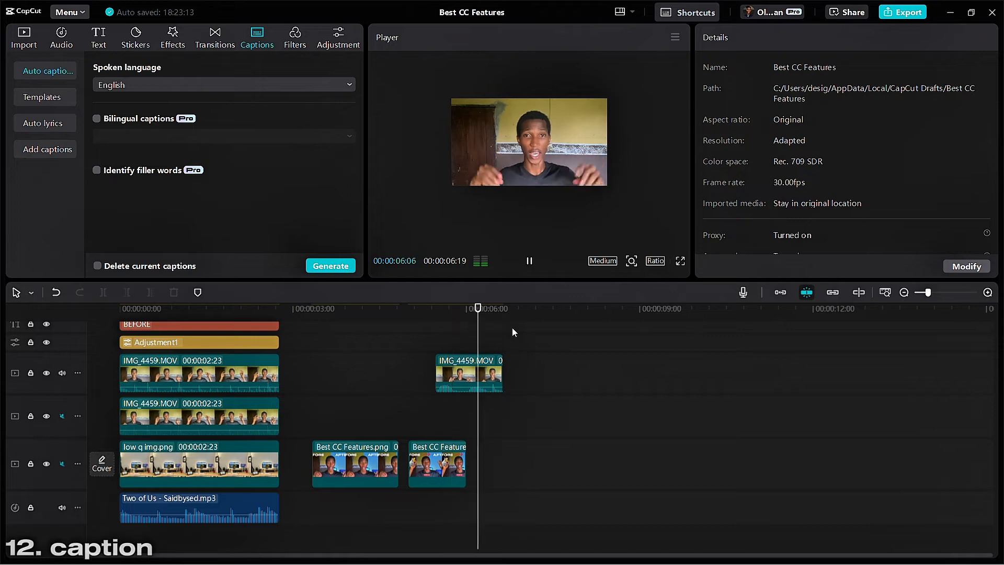
{"action": "key", "text": "space"}
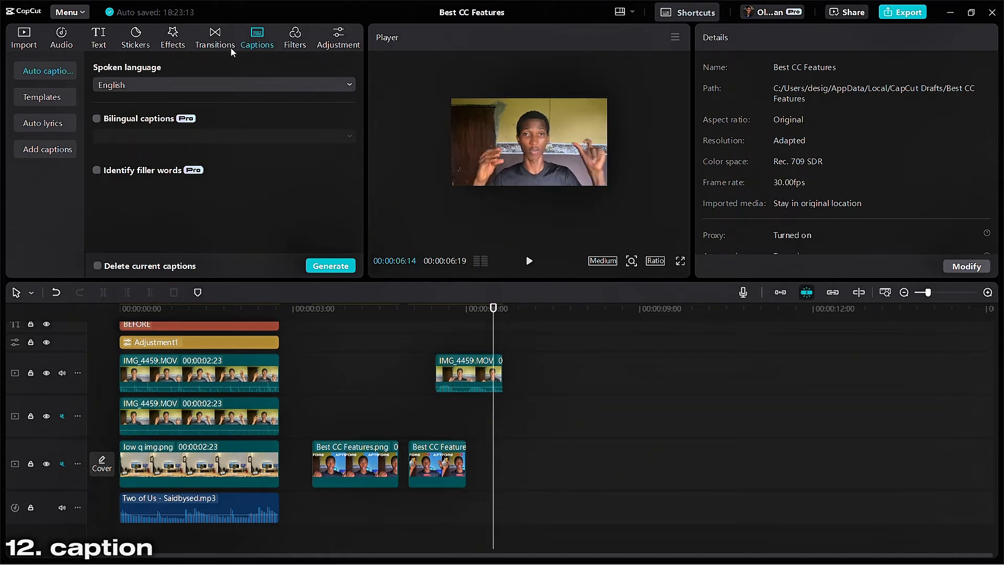
Step: Generate English auto captions for the clip, play it back with them, and select the generated caption
{"action": "left_click", "coordinate": [317, 266]}
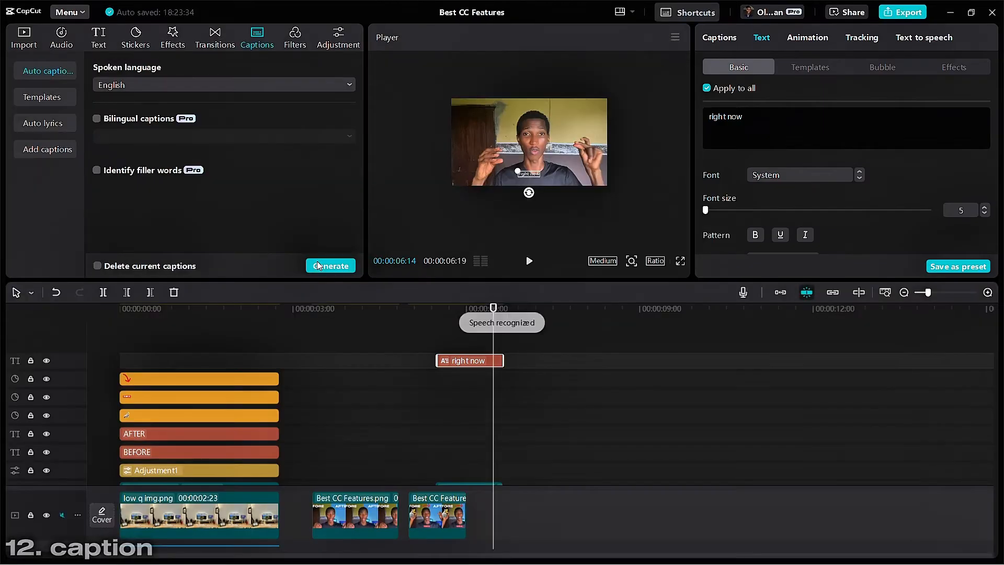
{"action": "left_click", "coordinate": [444, 372]}
{"action": "left_click", "coordinate": [438, 387]}
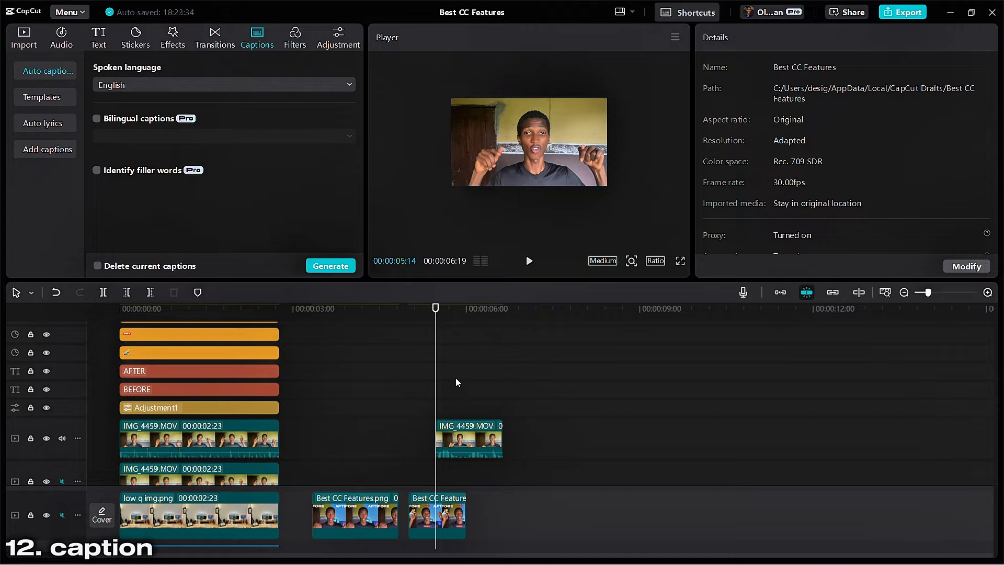
{"action": "key", "text": "space"}
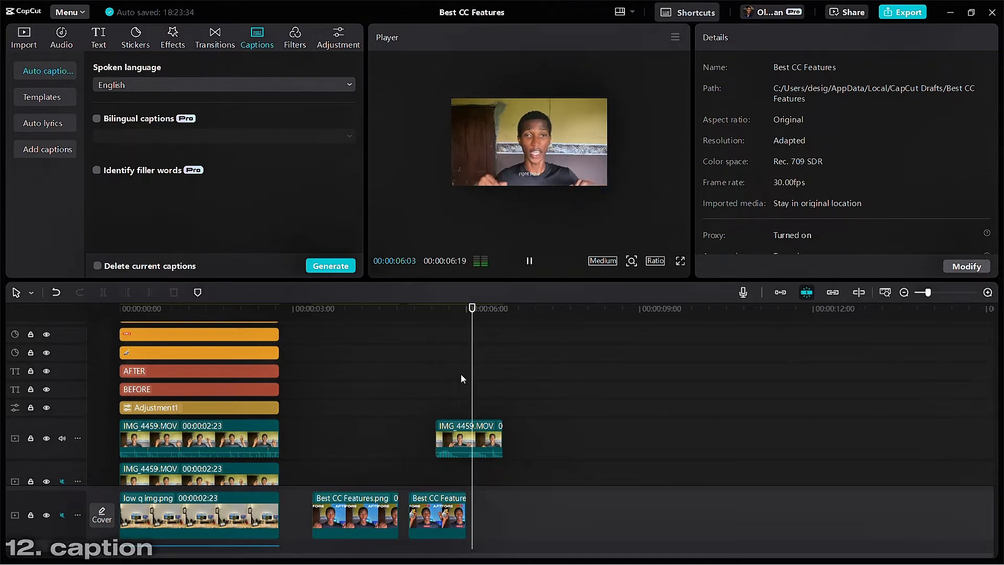
{"action": "left_click", "coordinate": [465, 430]}
{"action": "scroll", "coordinate": [479, 418], "scroll_direction": "up", "scroll_amount": 3}
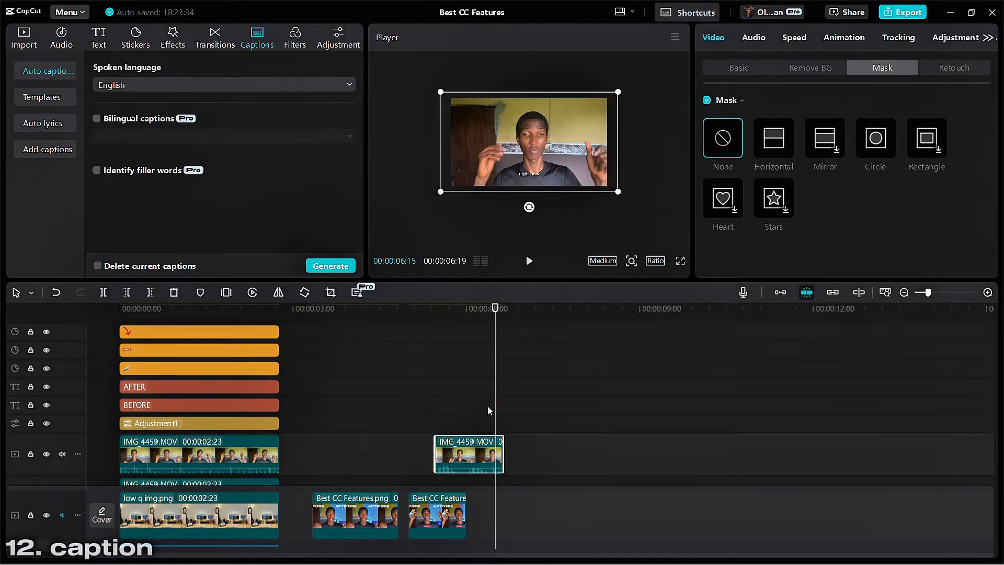
{"action": "left_click", "coordinate": [470, 362]}
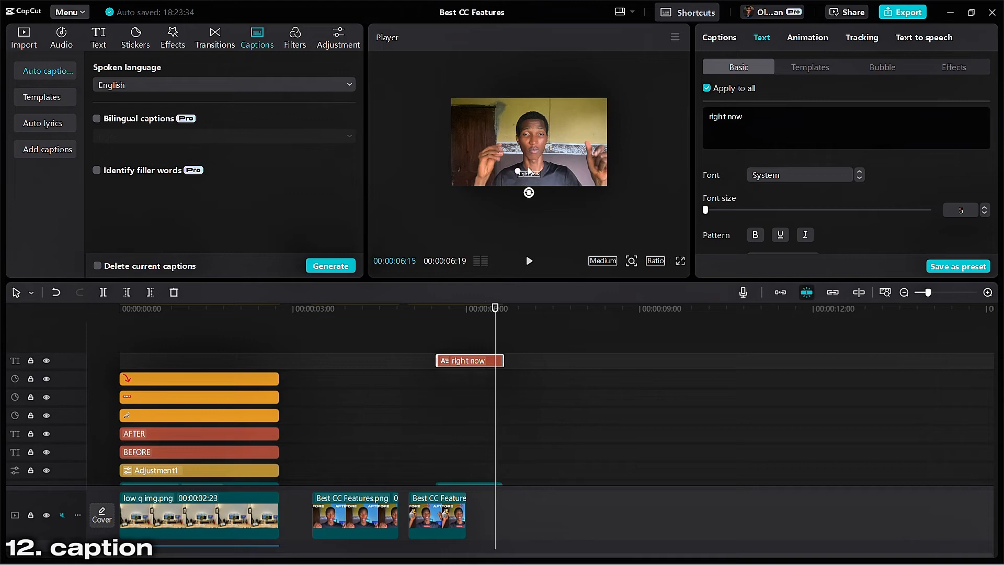
{"action": "left_click_drag", "start_coordinate": [519, 170], "coordinate": [544, 177]}
{"action": "key", "text": "ctrl+z"}
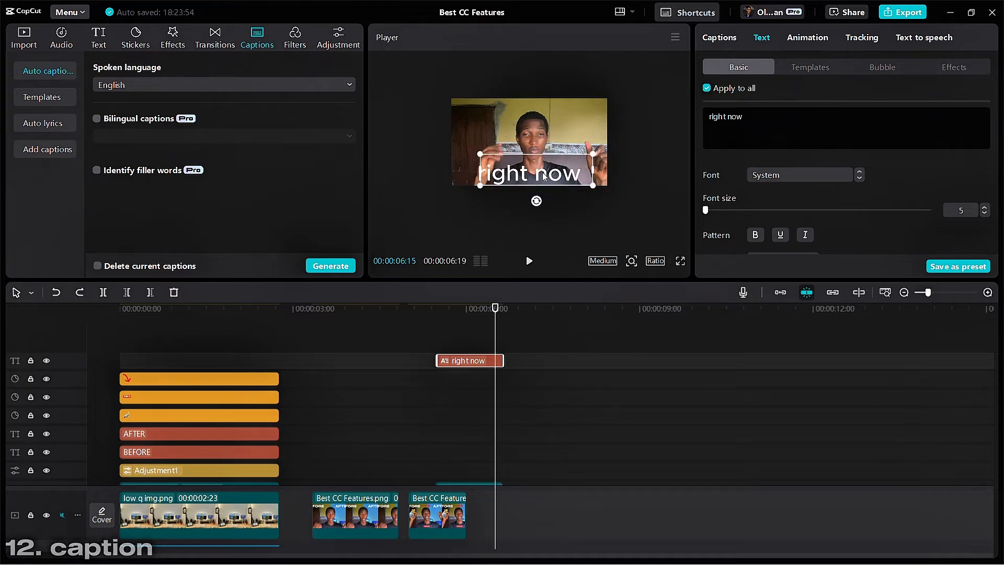
{"action": "key", "text": "ctrl+z"}
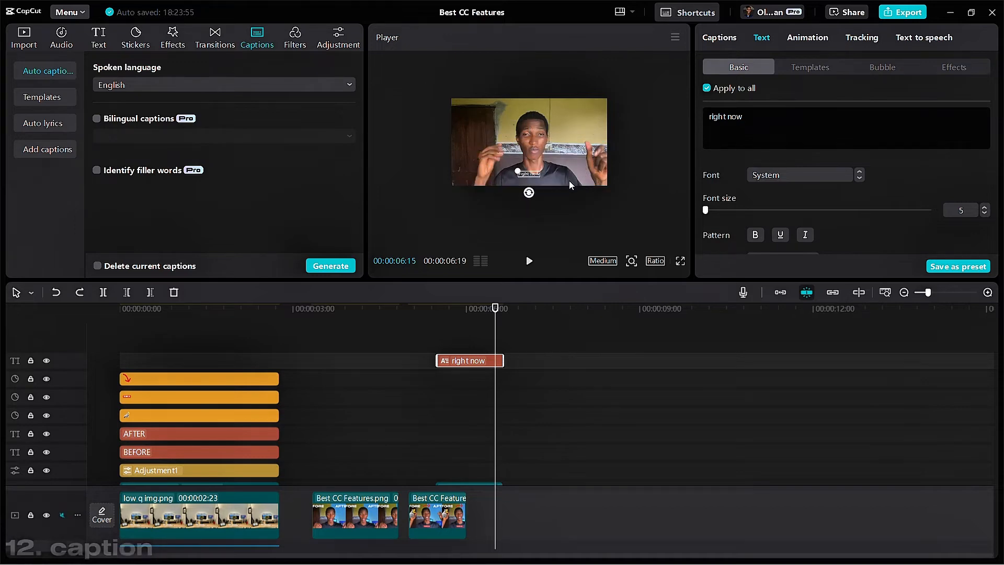
Step: Set the "right now" caption's font to sequel100wide-75
{"action": "left_click", "coordinate": [789, 174]}
{"action": "left_click", "coordinate": [795, 157]}
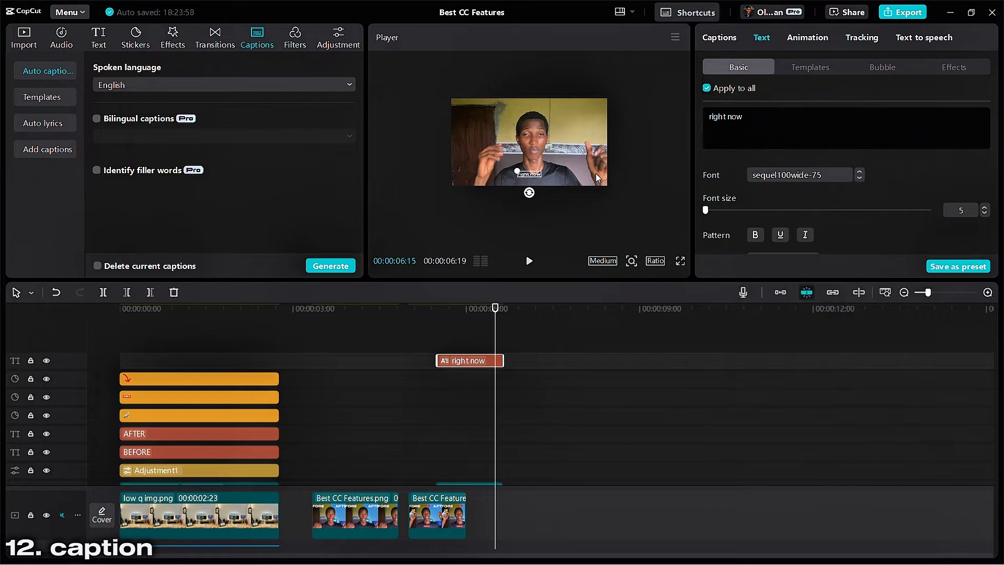
{"action": "scroll", "coordinate": [595, 173], "scroll_direction": "up", "scroll_amount": 3}
{"action": "scroll", "coordinate": [591, 182], "scroll_direction": "down", "scroll_amount": 3}
Step: Turn on Glow for the caption and choose the non-Pro soft glow style
{"action": "scroll", "coordinate": [770, 193], "scroll_direction": "down", "scroll_amount": 5}
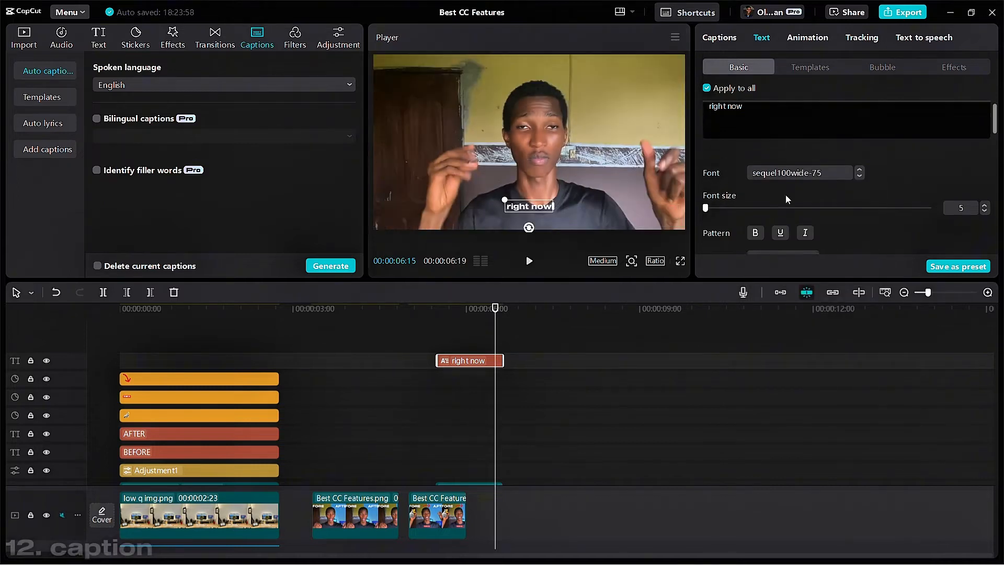
{"action": "scroll", "coordinate": [766, 195], "scroll_direction": "down", "scroll_amount": 10}
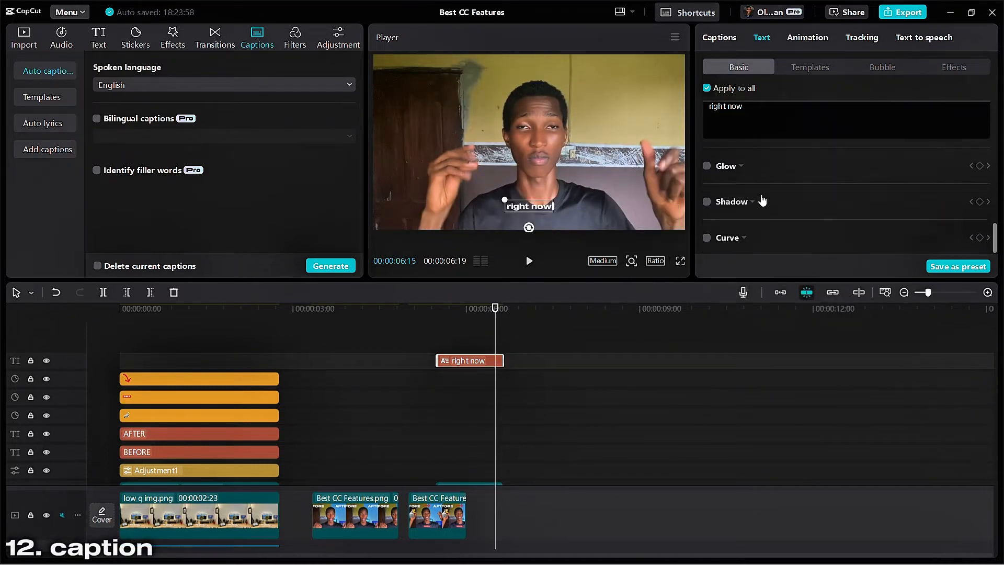
{"action": "left_click", "coordinate": [706, 164]}
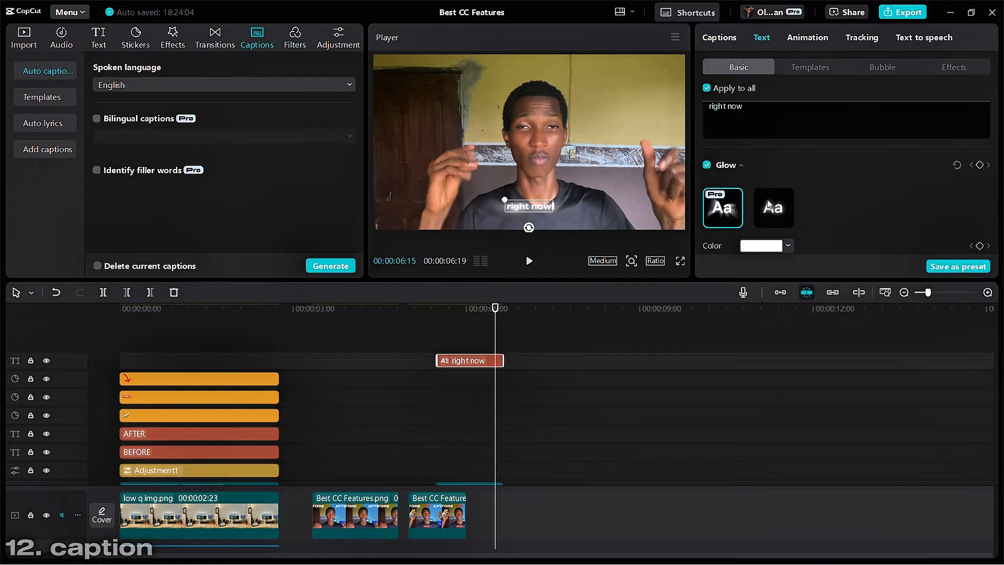
{"action": "left_click", "coordinate": [771, 214]}
{"action": "scroll", "coordinate": [772, 213], "scroll_direction": "down", "scroll_amount": 2}
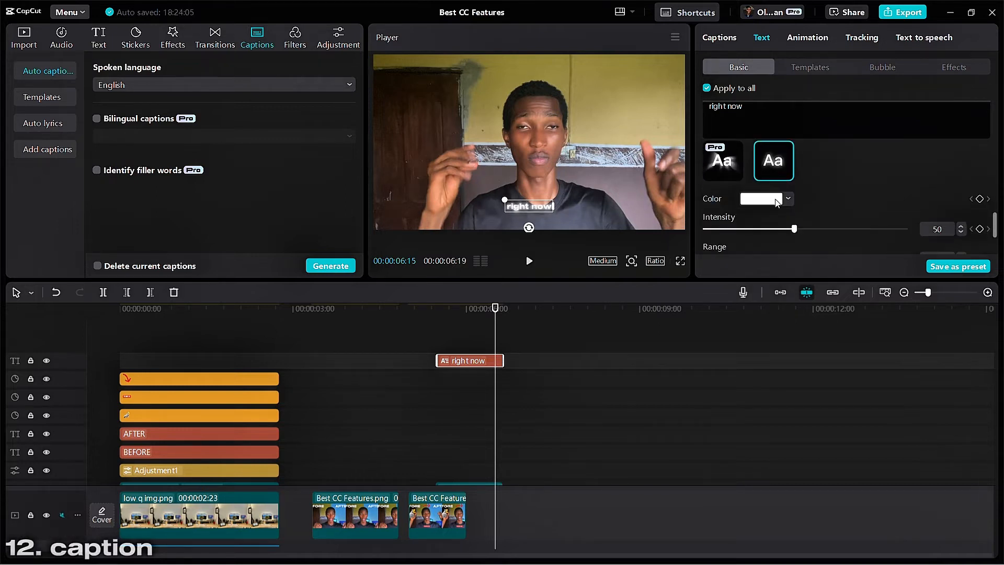
Step: Set the caption's glow color to black (000000) and enlarge the caption text in the frame
{"action": "left_click", "coordinate": [775, 203]}
{"action": "mouse_move", "coordinate": [776, 212]}
{"action": "left_mouse_down"}
{"action": "mouse_move", "coordinate": [889, 194]}
{"action": "mouse_move", "coordinate": [657, 349]}
{"action": "left_mouse_up"}
{"action": "left_click_drag", "start_coordinate": [507, 201], "coordinate": [529, 217]}
Step: Set the caption's glow color to blue (00A0FF)
{"action": "left_click", "coordinate": [767, 197]}
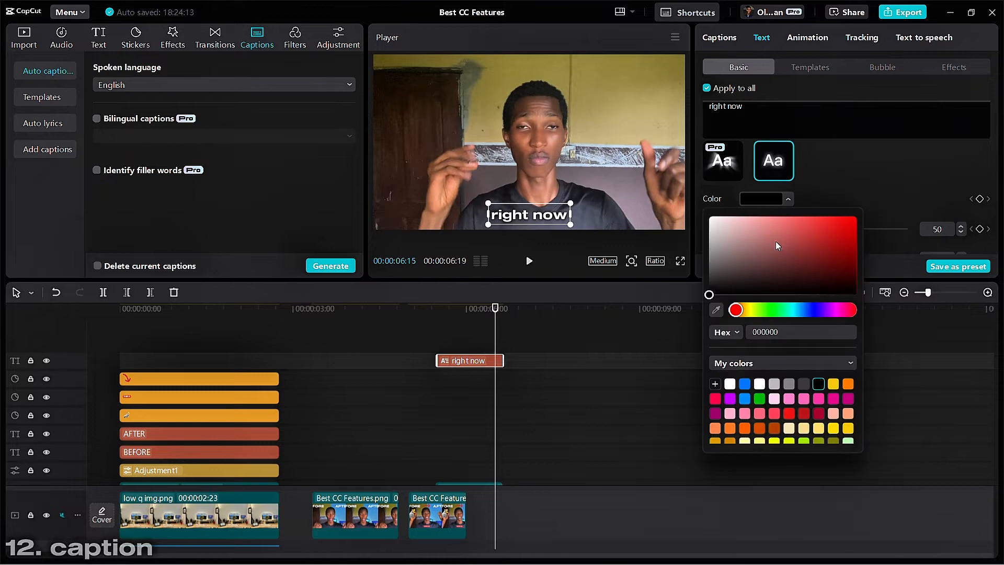
{"action": "mouse_move", "coordinate": [776, 240]}
{"action": "left_mouse_down"}
{"action": "mouse_move", "coordinate": [801, 217]}
{"action": "mouse_move", "coordinate": [874, 197]}
{"action": "left_mouse_up"}
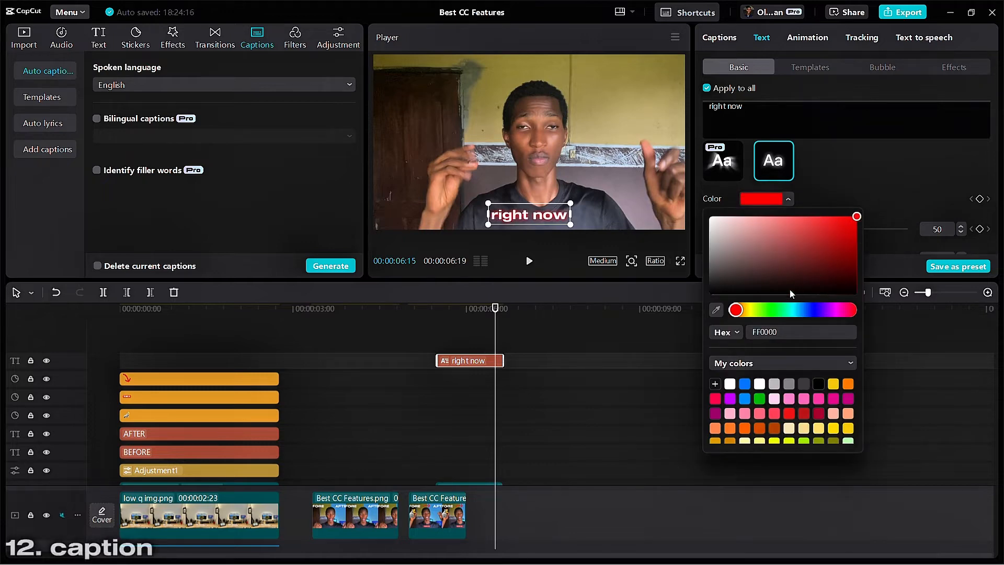
{"action": "left_click_drag", "start_coordinate": [763, 311], "coordinate": [810, 310]}
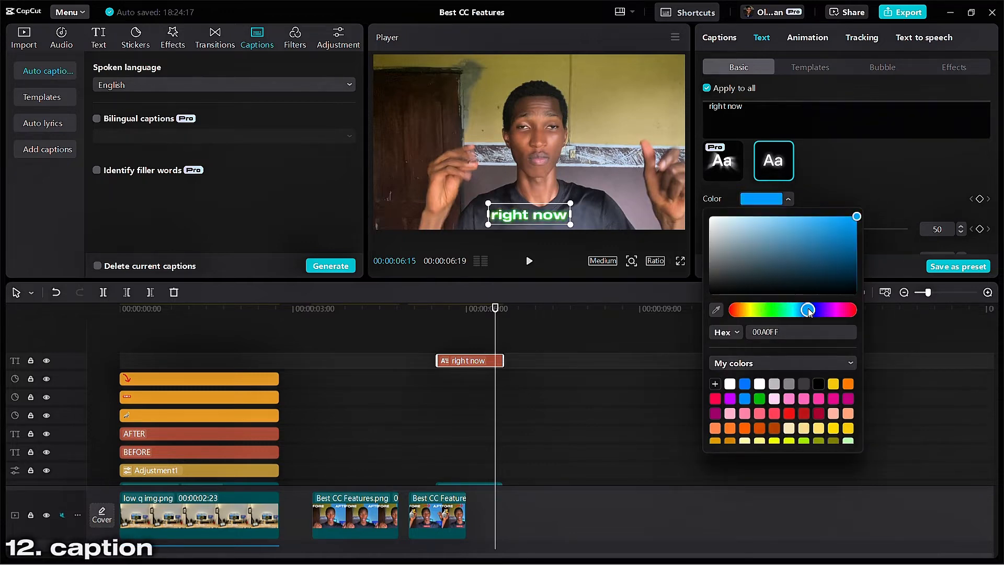
{"action": "left_click", "coordinate": [865, 158]}
Step: Play the captioned clip from its start to review the styled caption over the video
{"action": "left_click", "coordinate": [438, 333]}
{"action": "key", "text": "space"}
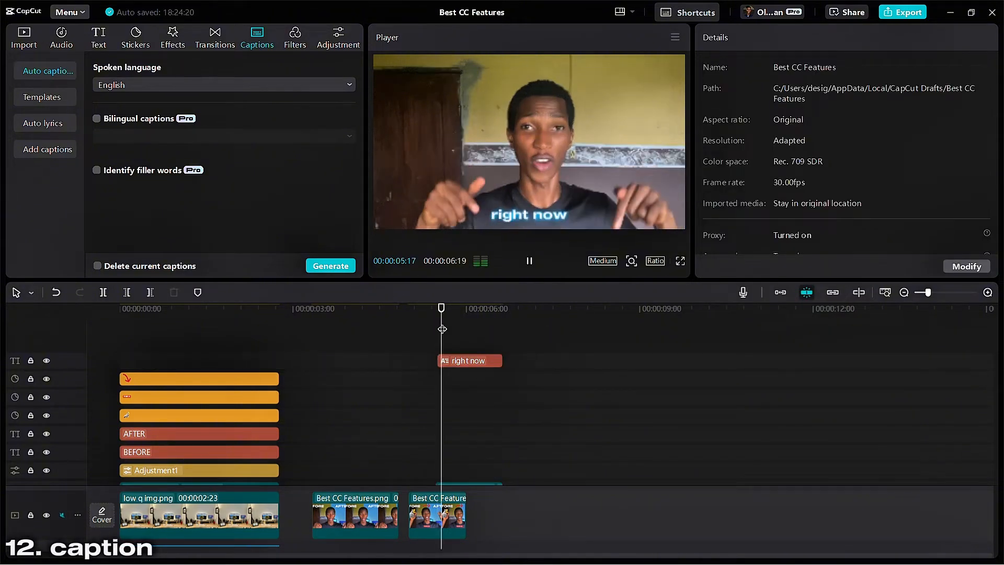
{"action": "scroll", "coordinate": [522, 111], "scroll_direction": "down", "scroll_amount": 3}
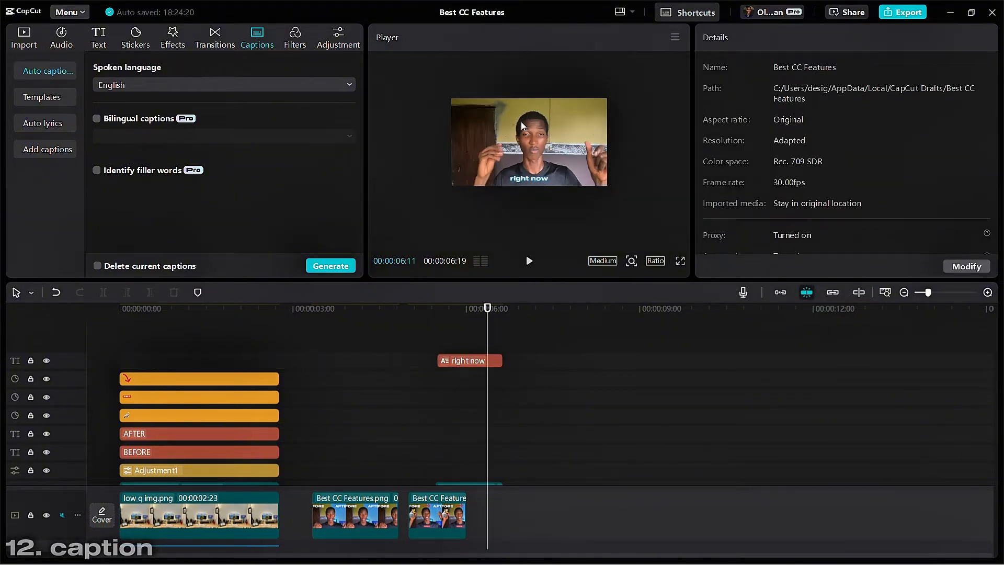
{"action": "scroll", "coordinate": [524, 157], "scroll_direction": "up", "scroll_amount": 3}
{"action": "scroll", "coordinate": [524, 156], "scroll_direction": "down", "scroll_amount": 3}
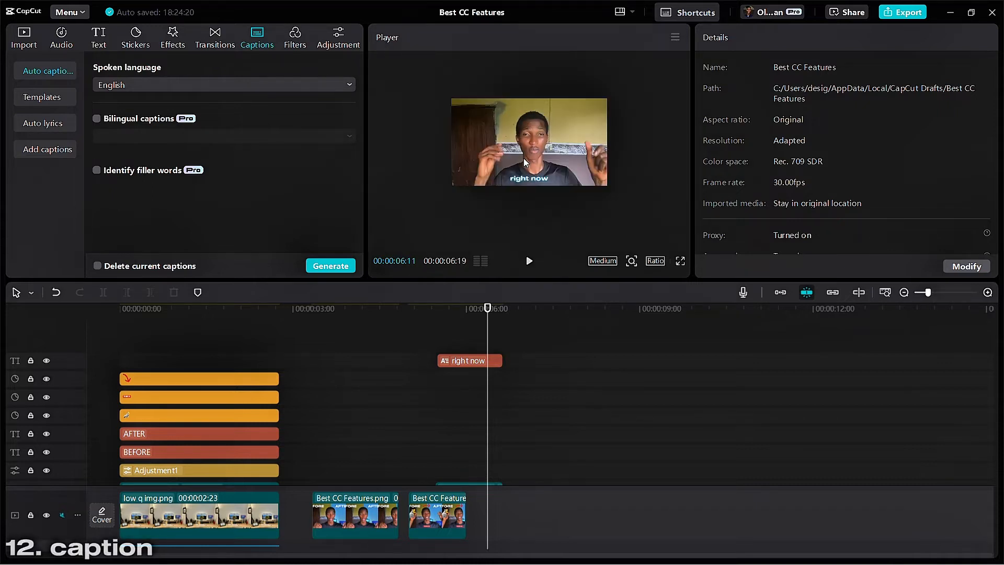
{"action": "left_click", "coordinate": [435, 337]}
{"action": "scroll", "coordinate": [463, 331], "scroll_direction": "down", "scroll_amount": 3}
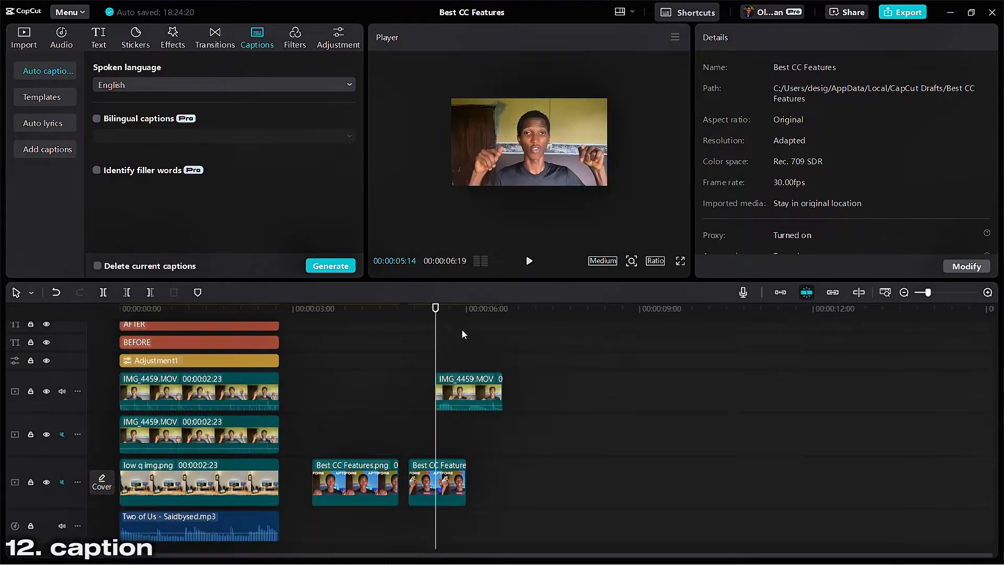
{"action": "key", "text": "space"}
{"action": "key", "text": "space"}
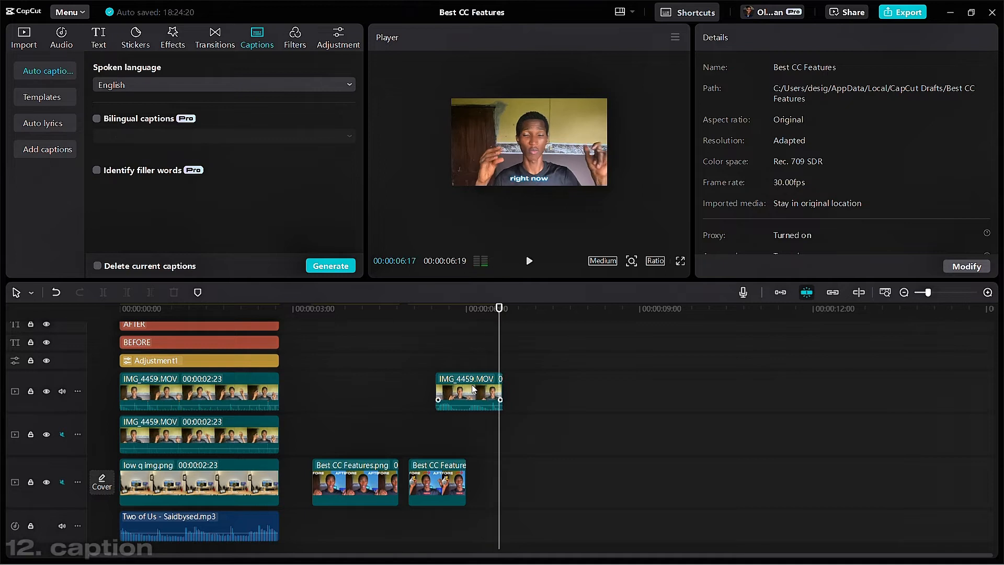
Step: Browse the loop and captions animation presets for the "right now" caption
{"action": "left_click", "coordinate": [473, 387]}
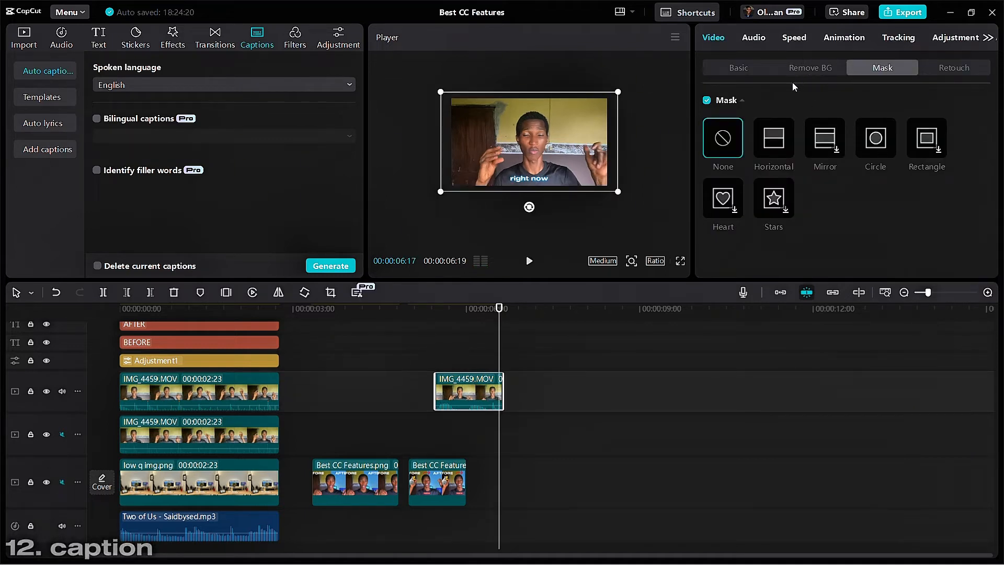
{"action": "scroll", "coordinate": [464, 353], "scroll_direction": "up", "scroll_amount": 3}
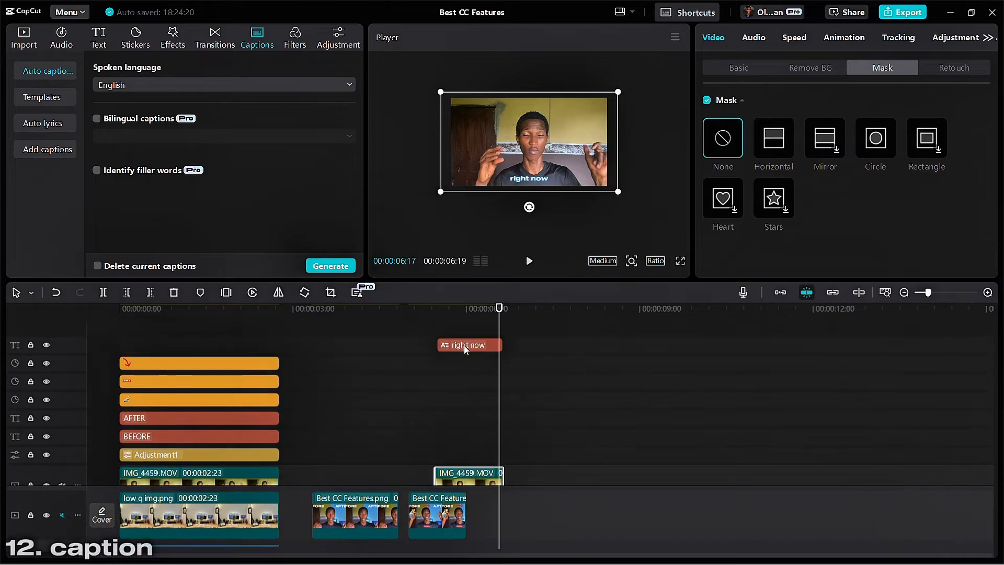
{"action": "left_click", "coordinate": [463, 346]}
{"action": "left_click", "coordinate": [808, 42]}
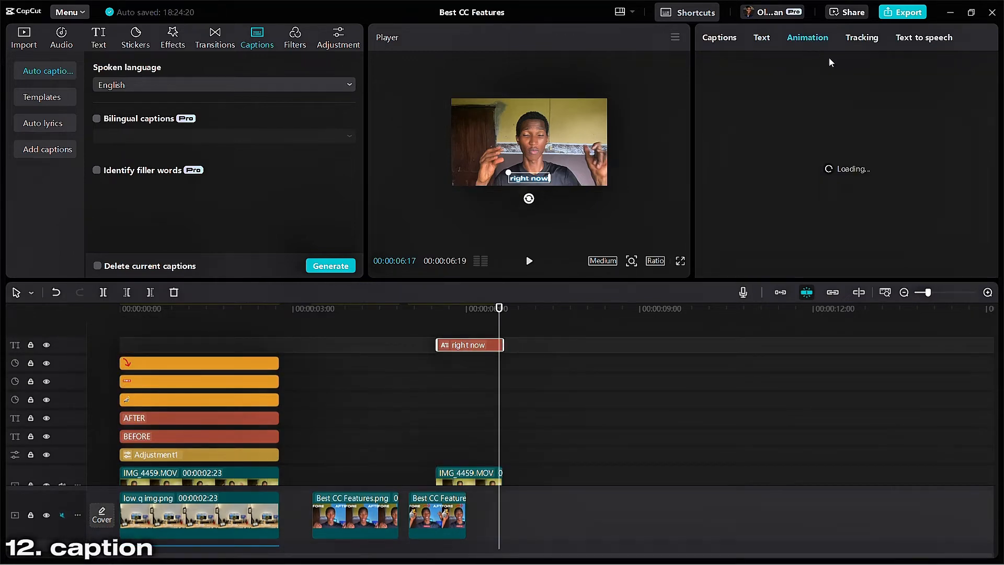
{"action": "left_click", "coordinate": [892, 71]}
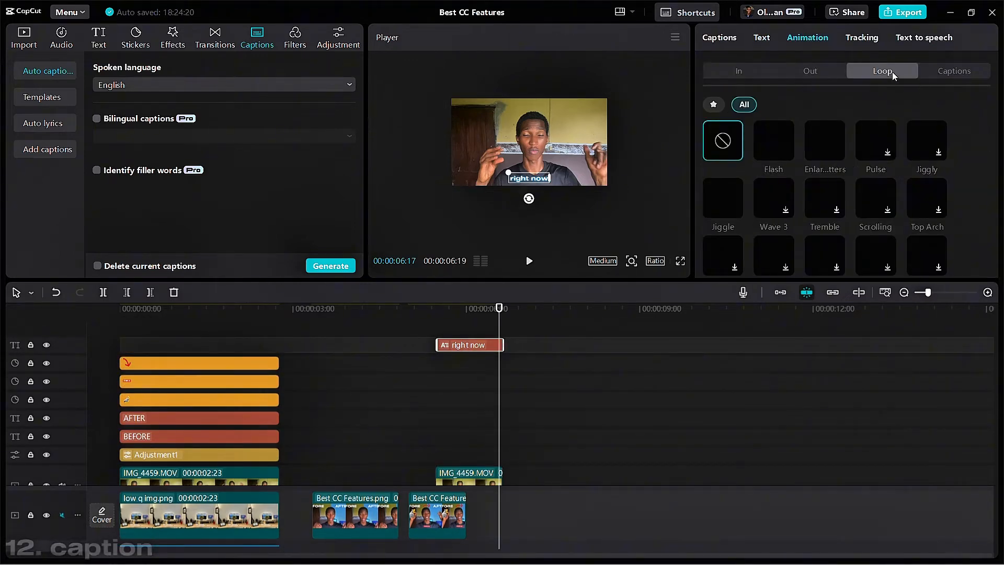
{"action": "left_click", "coordinate": [939, 70]}
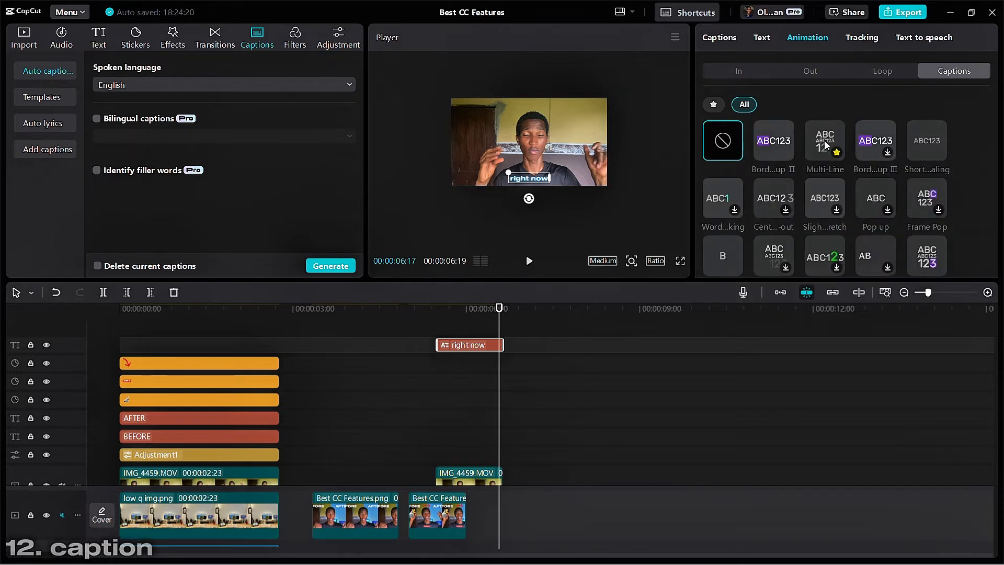
{"action": "left_click", "coordinate": [865, 67]}
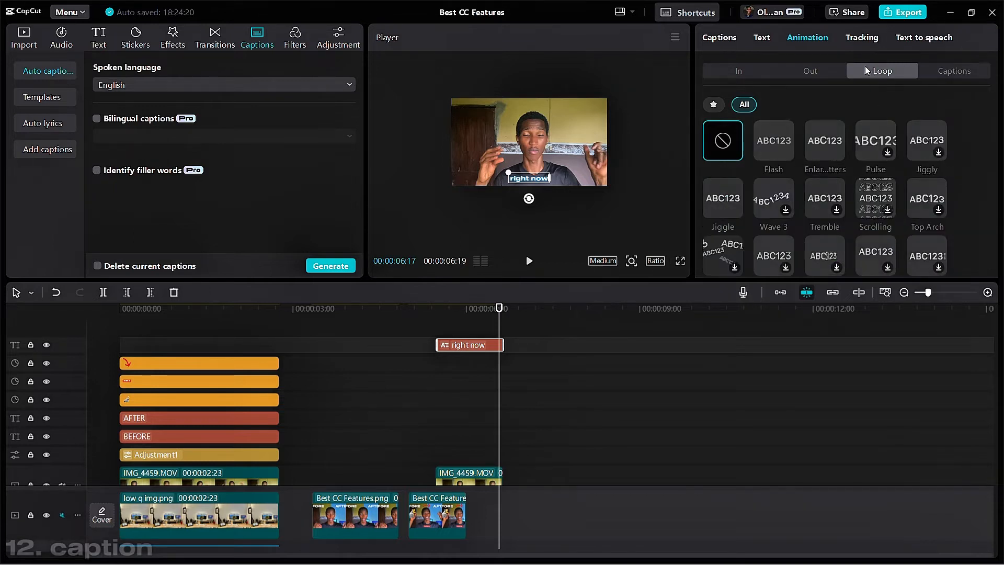
Step: Apply the glowing yellow "CAPTION" text template to all captions
{"action": "left_click", "coordinate": [763, 42]}
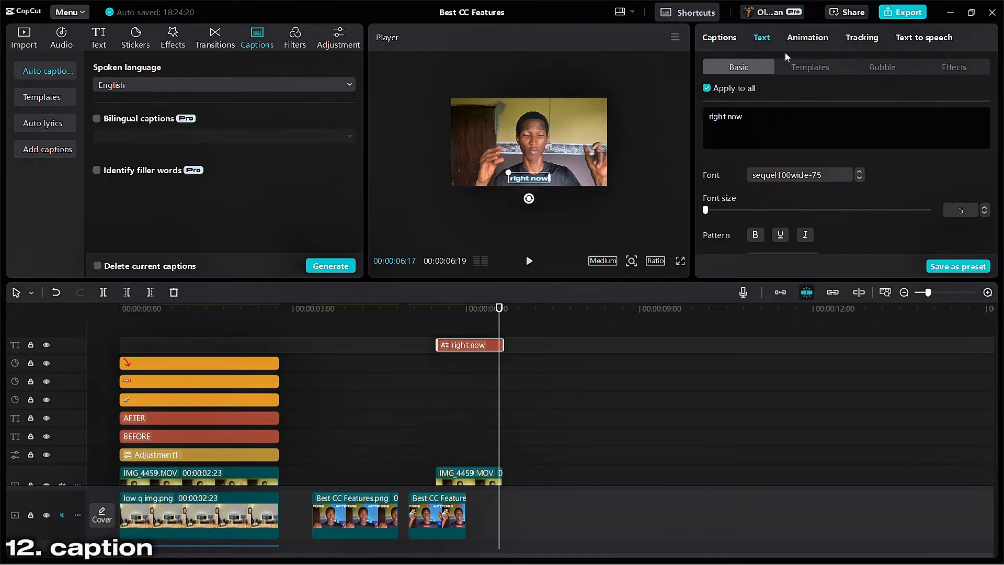
{"action": "left_click", "coordinate": [811, 67]}
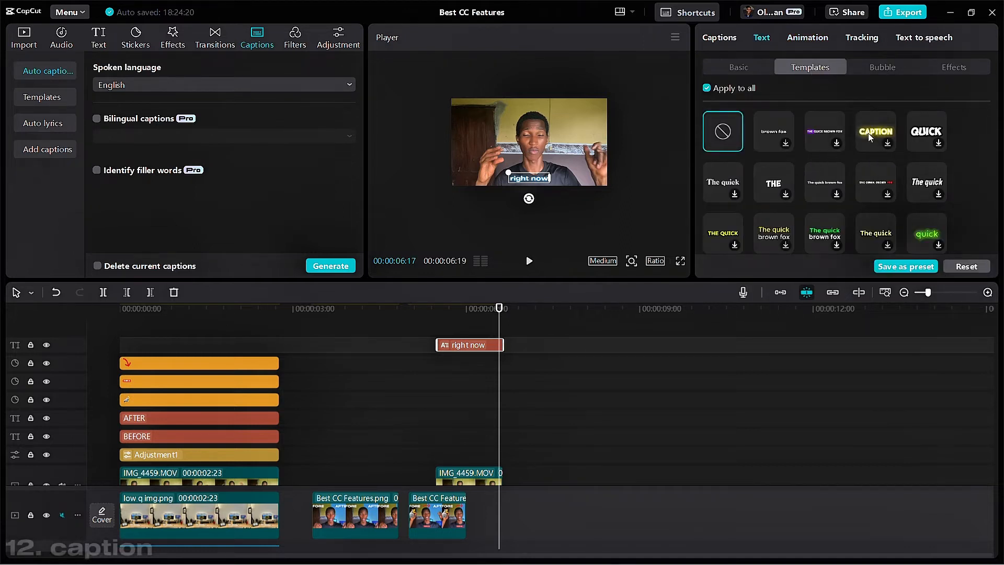
{"action": "left_click", "coordinate": [871, 118]}
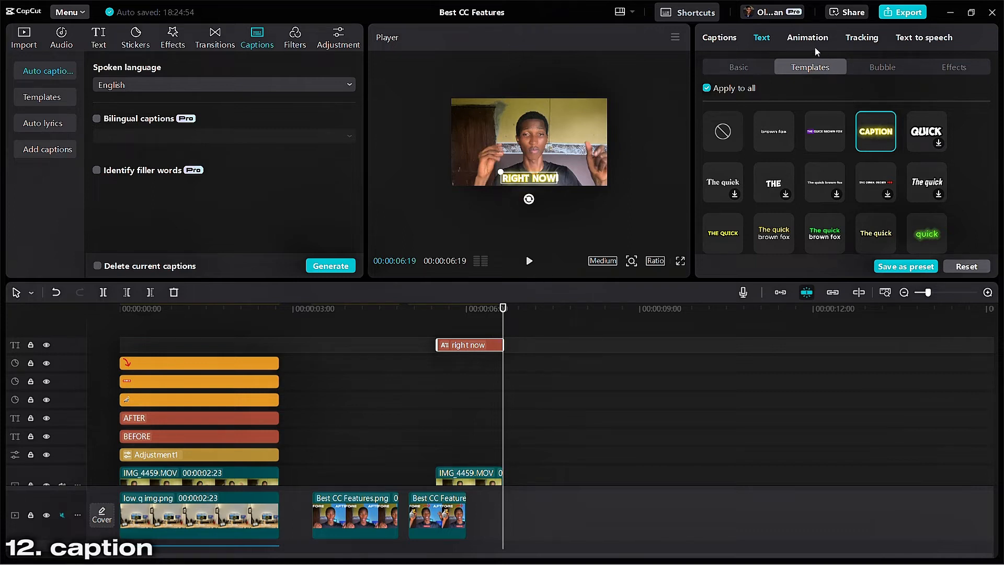
Step: Remove the "CAPTION" text template from all captions
{"action": "left_click", "coordinate": [731, 128]}
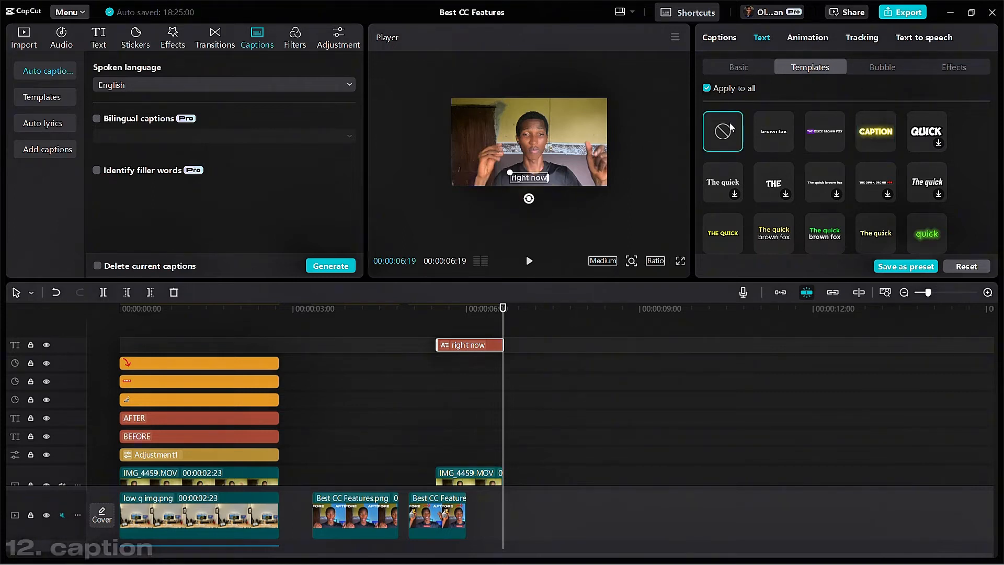
Step: Try the Multi-Line caption animation on the "right now" caption
{"action": "left_click", "coordinate": [817, 41]}
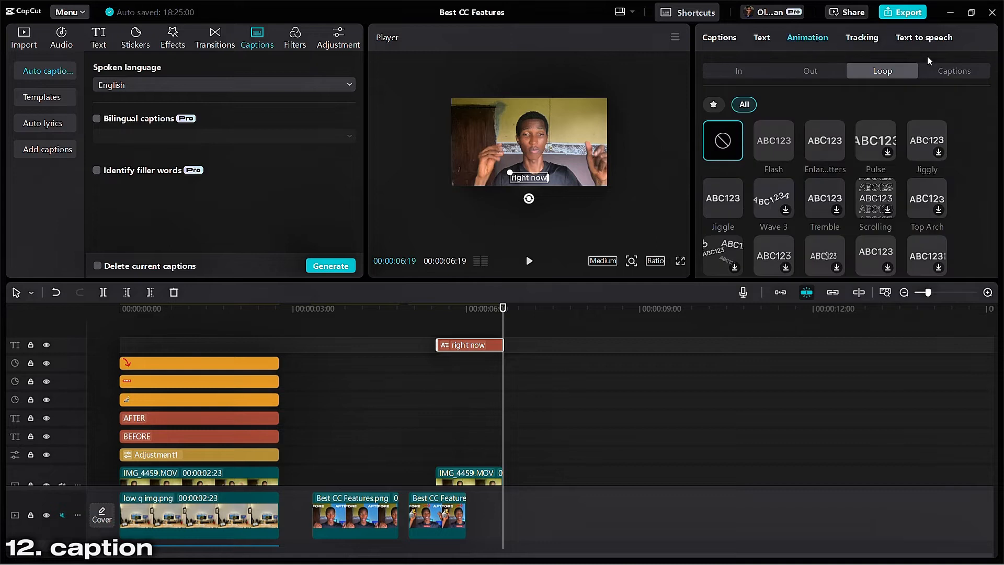
{"action": "left_click", "coordinate": [942, 71]}
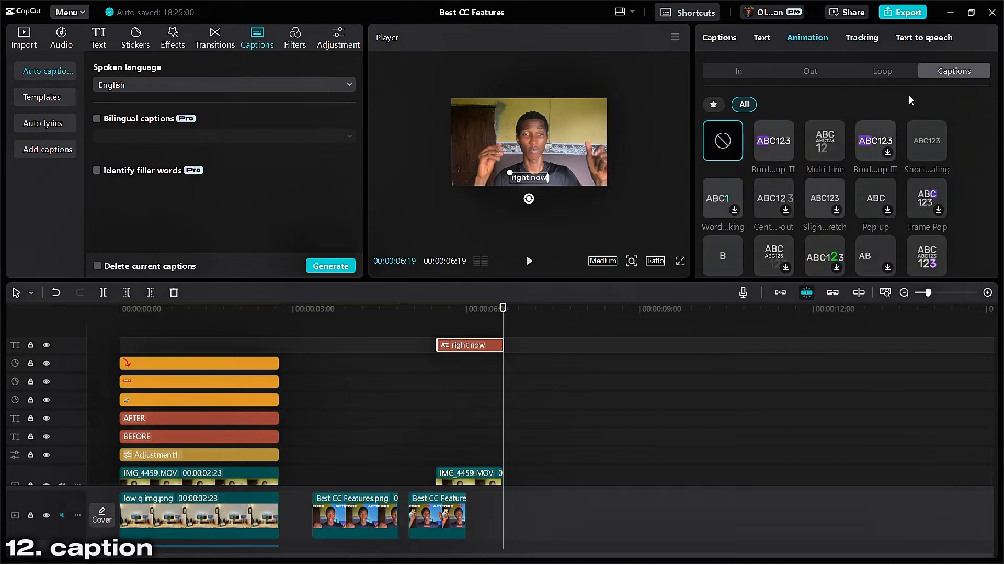
{"action": "left_click", "coordinate": [826, 141]}
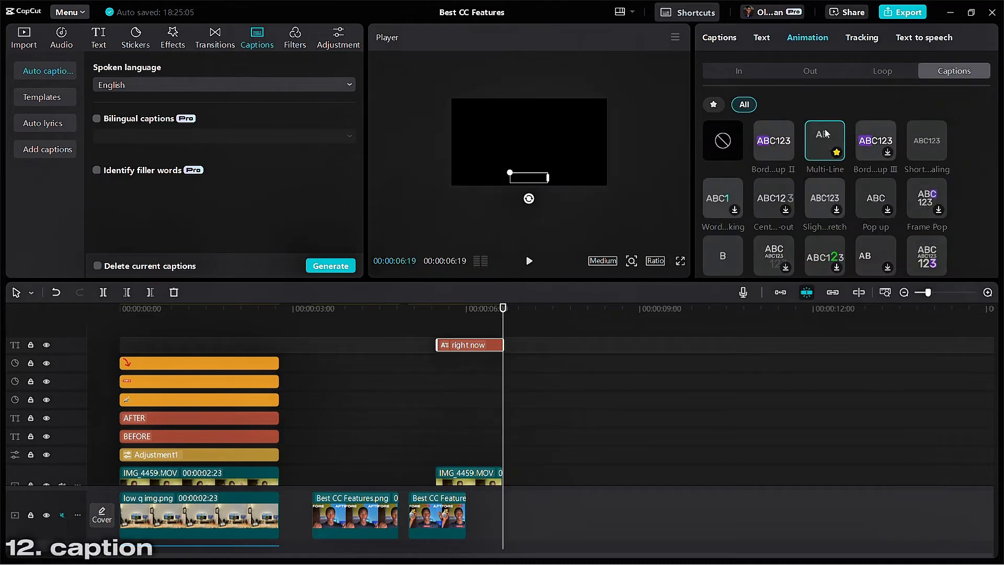
{"action": "left_click", "coordinate": [726, 149]}
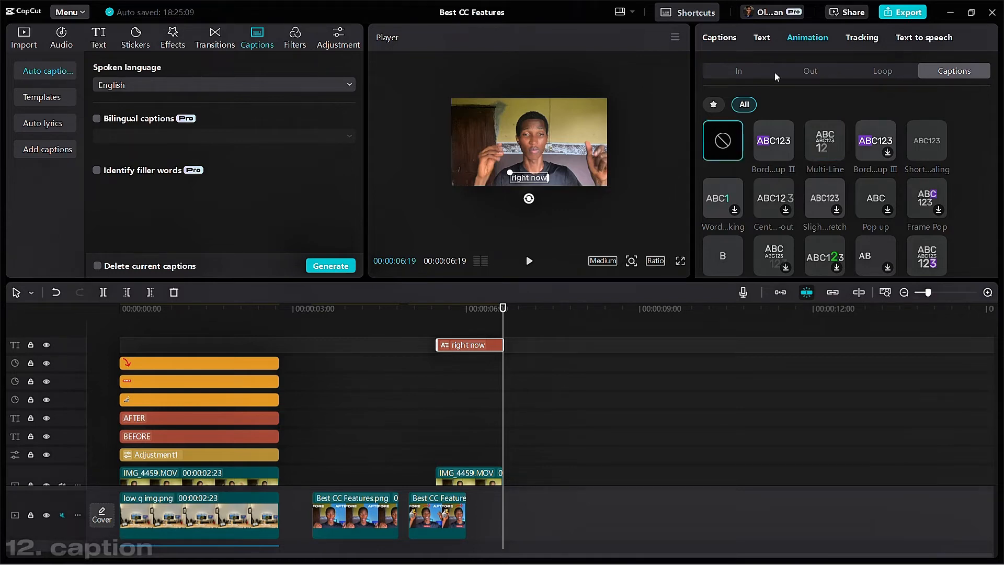
Step: Place low quality img.jpg on the track above the last IMG_4459.MOV clip and set the playhead over it at 00:00:06:11
{"action": "left_click", "coordinate": [445, 321]}
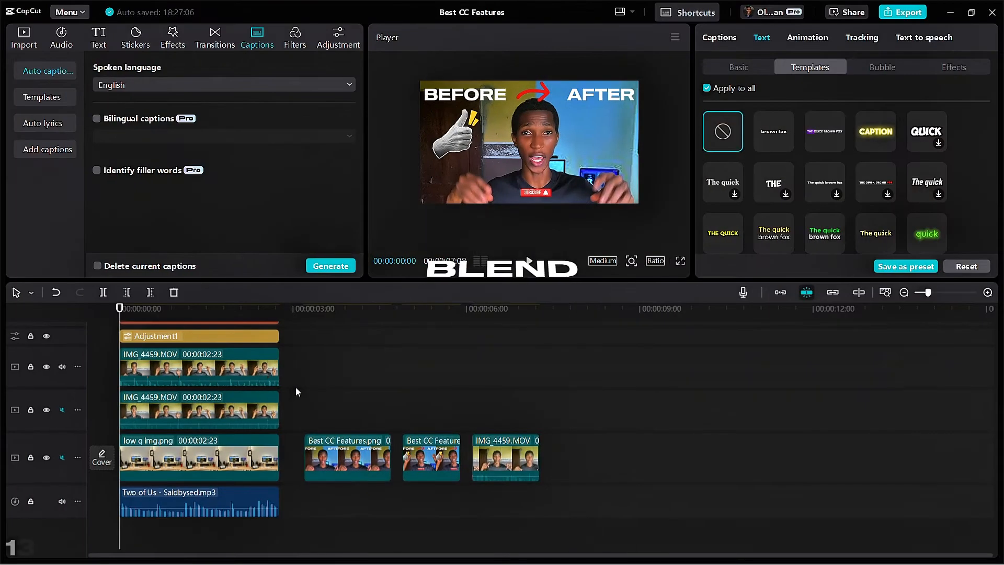
{"action": "scroll", "coordinate": [293, 389], "scroll_direction": "up", "scroll_amount": 2}
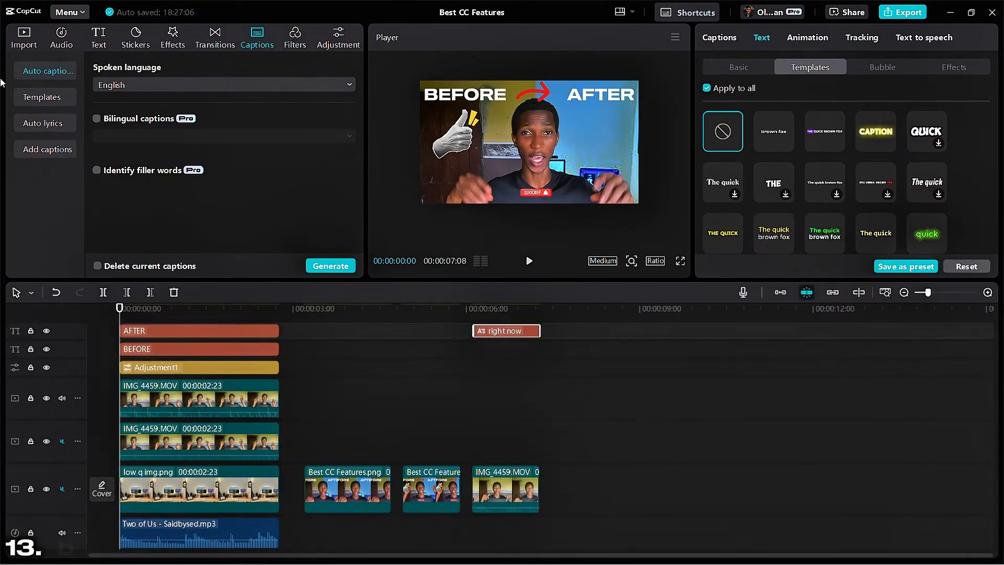
{"action": "left_click", "coordinate": [13, 47]}
{"action": "scroll", "coordinate": [296, 466], "scroll_direction": "up", "scroll_amount": 5}
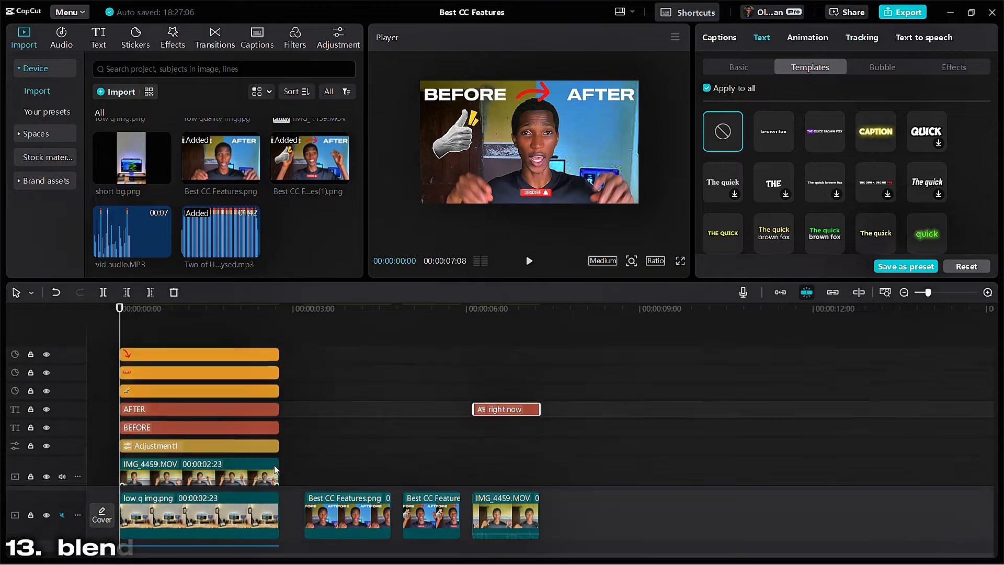
{"action": "scroll", "coordinate": [332, 419], "scroll_direction": "down", "scroll_amount": 4}
{"action": "scroll", "coordinate": [147, 199], "scroll_direction": "up", "scroll_amount": 2}
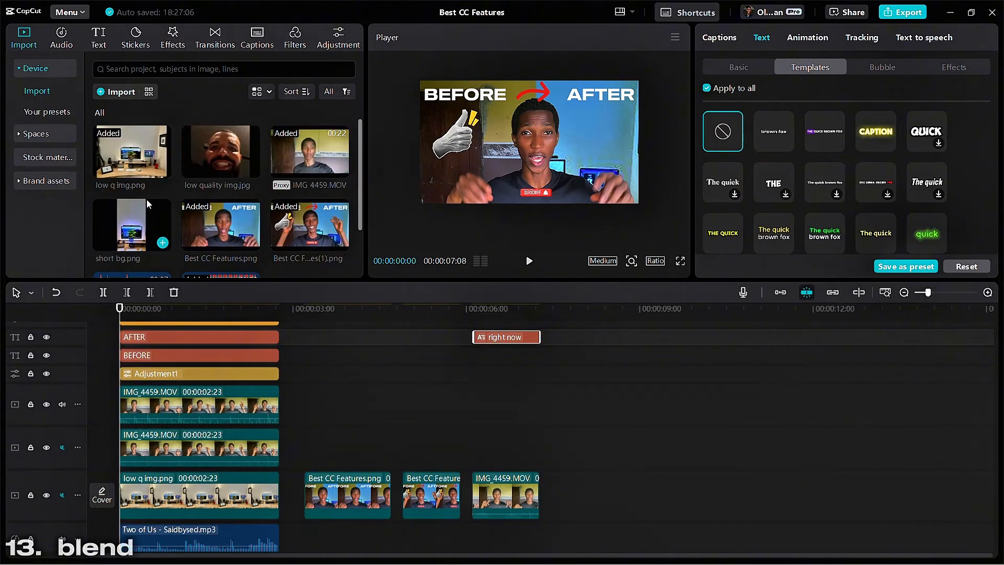
{"action": "left_click_drag", "start_coordinate": [225, 146], "coordinate": [473, 457]}
{"action": "left_click", "coordinate": [488, 418]}
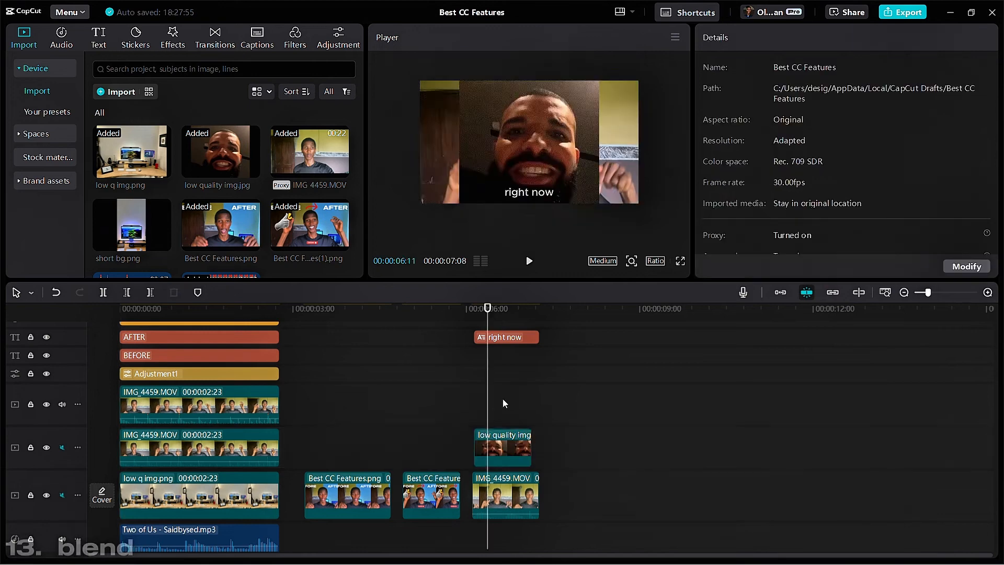
Step: Set the blend mode of the low quality img.jpg overlay to Brighten
{"action": "scroll", "coordinate": [507, 397], "scroll_direction": "down", "scroll_amount": 1}
{"action": "left_click", "coordinate": [508, 418]}
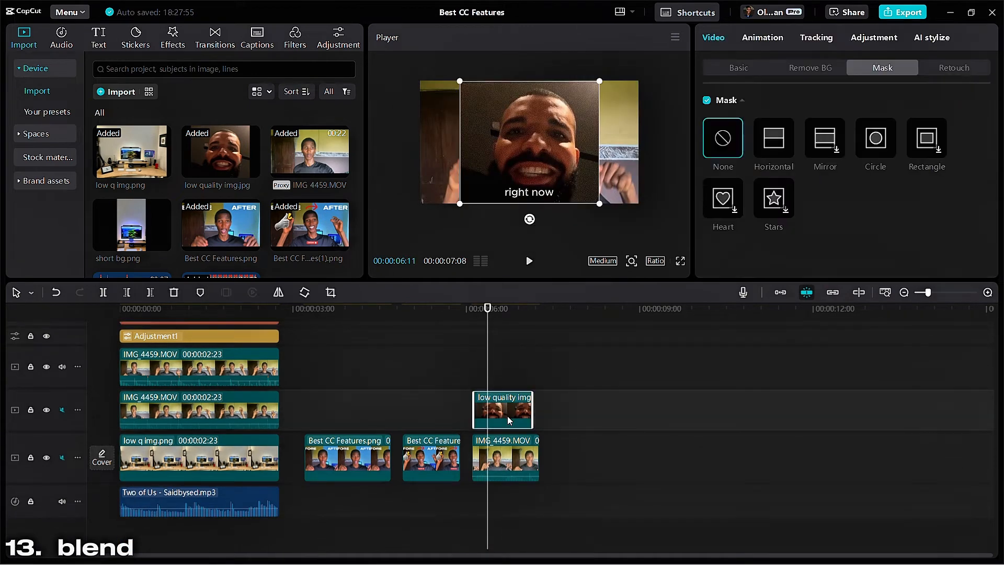
{"action": "left_click", "coordinate": [732, 65]}
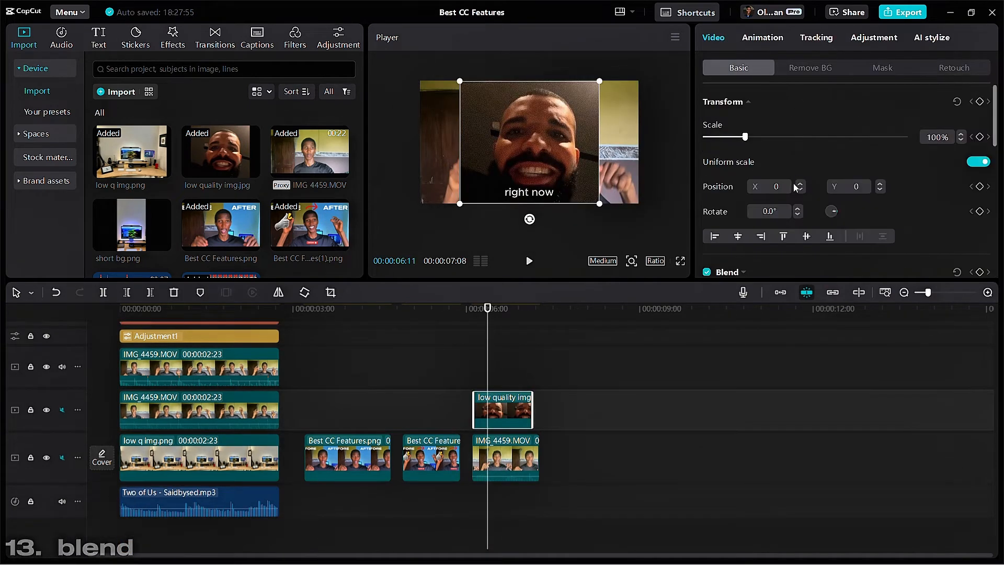
{"action": "scroll", "coordinate": [778, 199], "scroll_direction": "down", "scroll_amount": 3}
{"action": "left_click", "coordinate": [743, 179]}
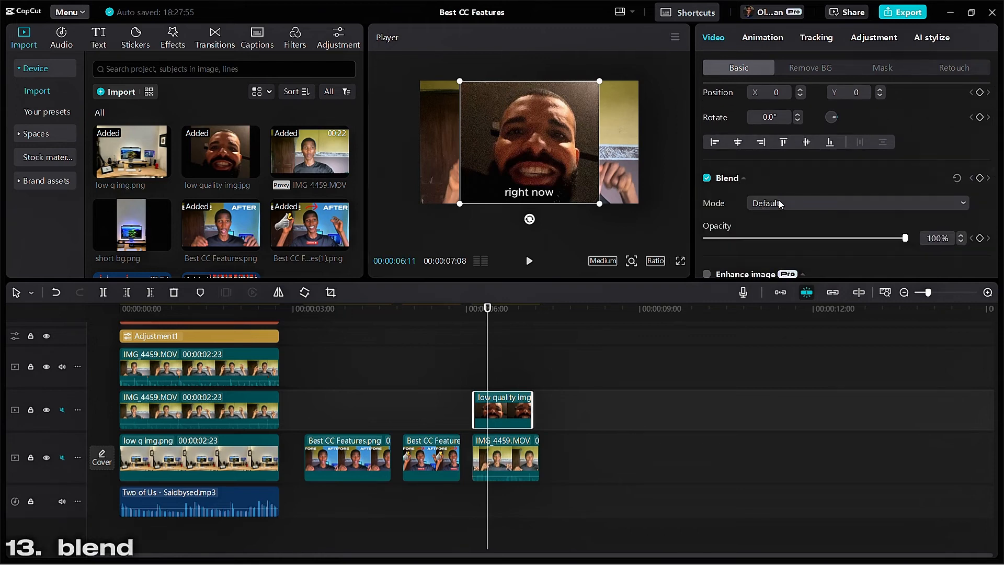
{"action": "scroll", "coordinate": [780, 196], "scroll_direction": "down", "scroll_amount": 4}
{"action": "scroll", "coordinate": [787, 115], "scroll_direction": "up", "scroll_amount": 2}
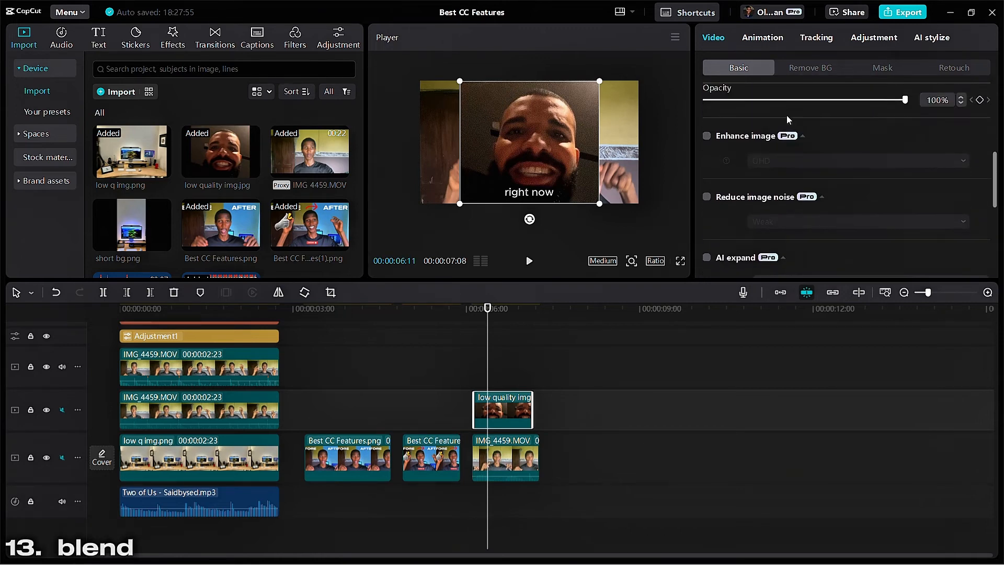
{"action": "left_click", "coordinate": [787, 124]}
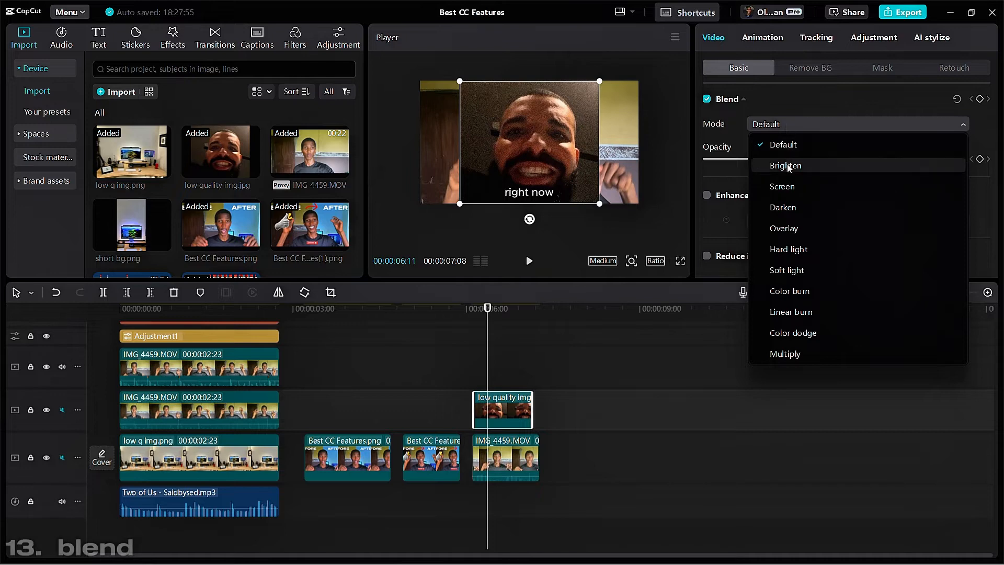
{"action": "left_click", "coordinate": [788, 164]}
Step: Try the Screen, Darken and Overlay blend modes in turn on the overlay image
{"action": "left_click", "coordinate": [794, 124]}
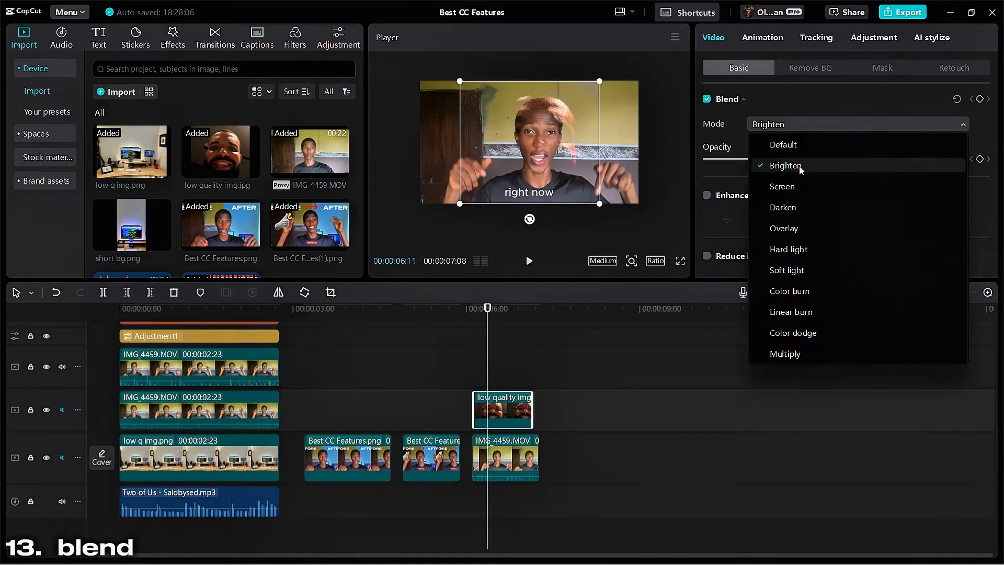
{"action": "left_click", "coordinate": [797, 186]}
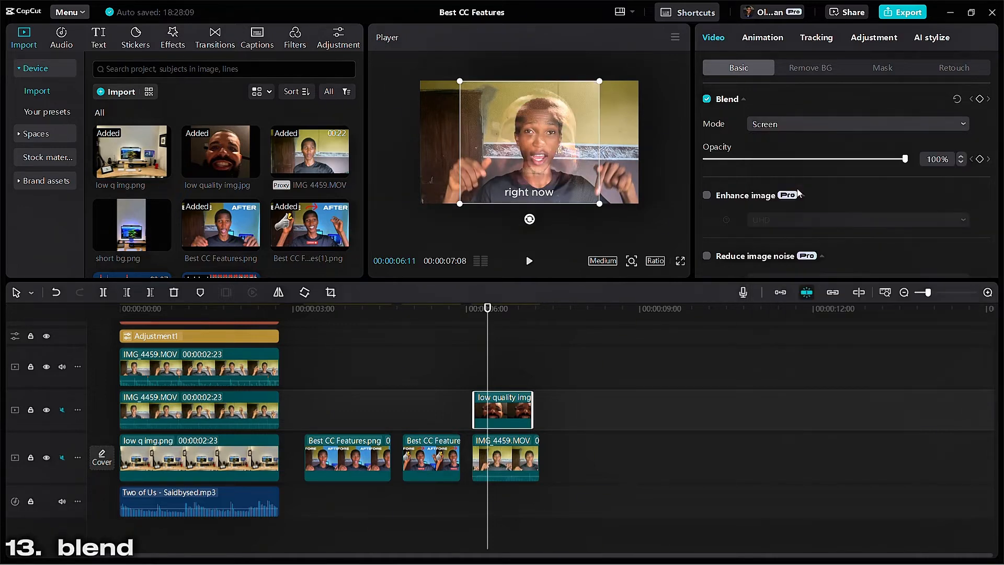
{"action": "left_click", "coordinate": [792, 126]}
{"action": "left_click", "coordinate": [790, 207]}
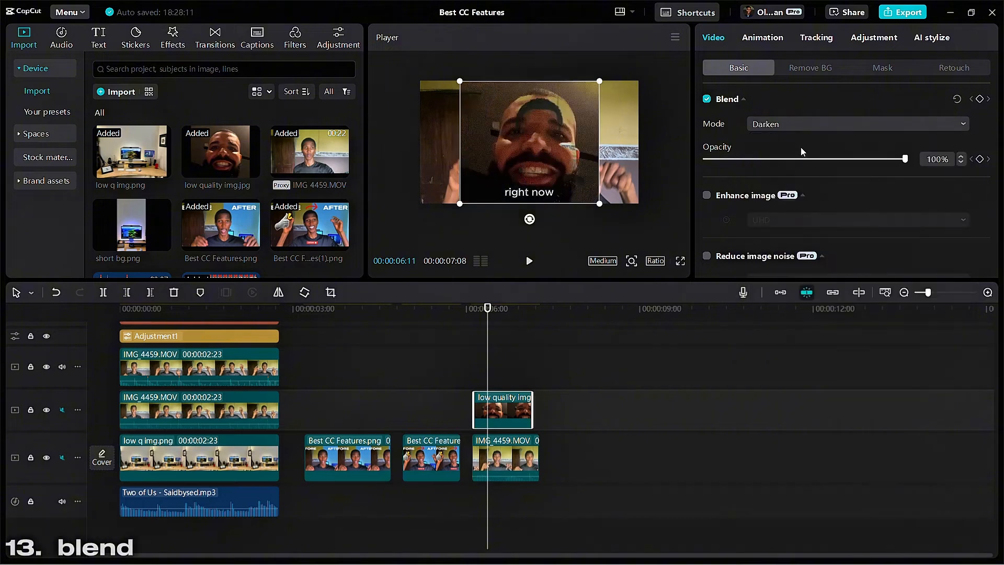
{"action": "mouse_move", "coordinate": [560, 172]}
{"action": "left_mouse_down"}
{"action": "mouse_move", "coordinate": [513, 171]}
{"action": "mouse_move", "coordinate": [560, 172]}
{"action": "left_mouse_up"}
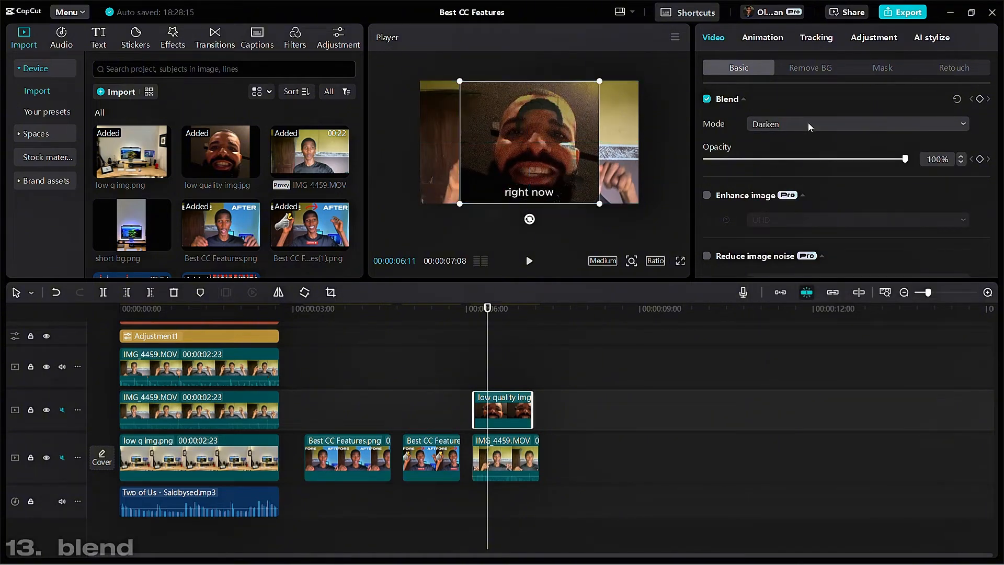
{"action": "left_click", "coordinate": [808, 124]}
{"action": "left_click", "coordinate": [796, 230]}
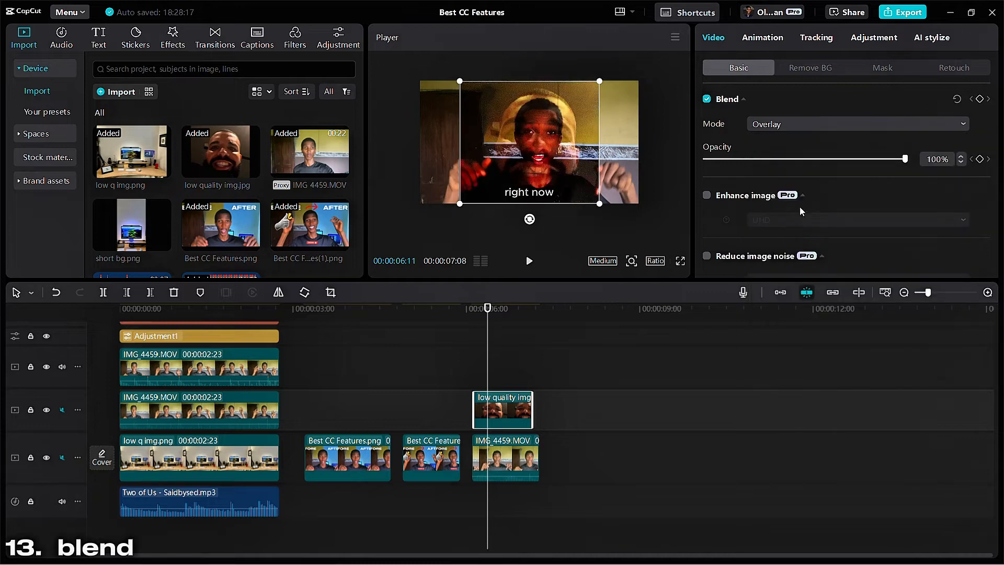
Step: Try the Hard light, Soft light and Color burn blend modes in turn on the overlay image
{"action": "left_click", "coordinate": [811, 128]}
{"action": "left_click", "coordinate": [808, 247]}
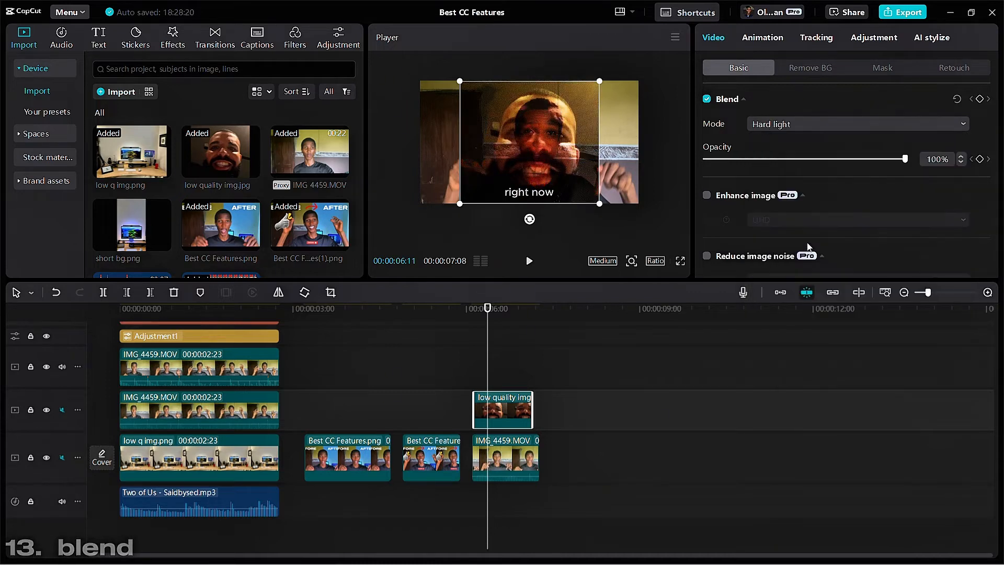
{"action": "left_click", "coordinate": [807, 128]}
{"action": "left_click", "coordinate": [816, 269]}
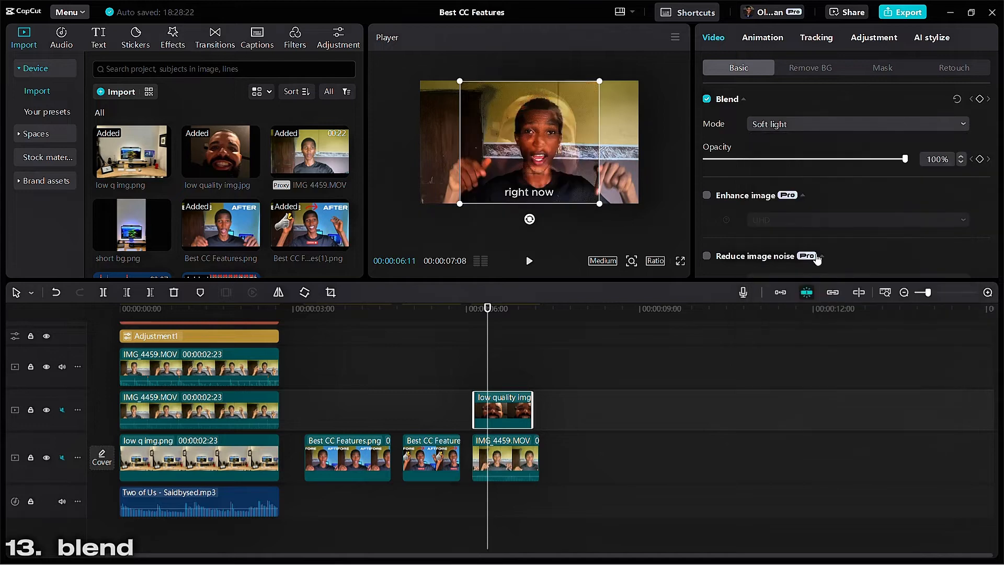
{"action": "left_click", "coordinate": [805, 123]}
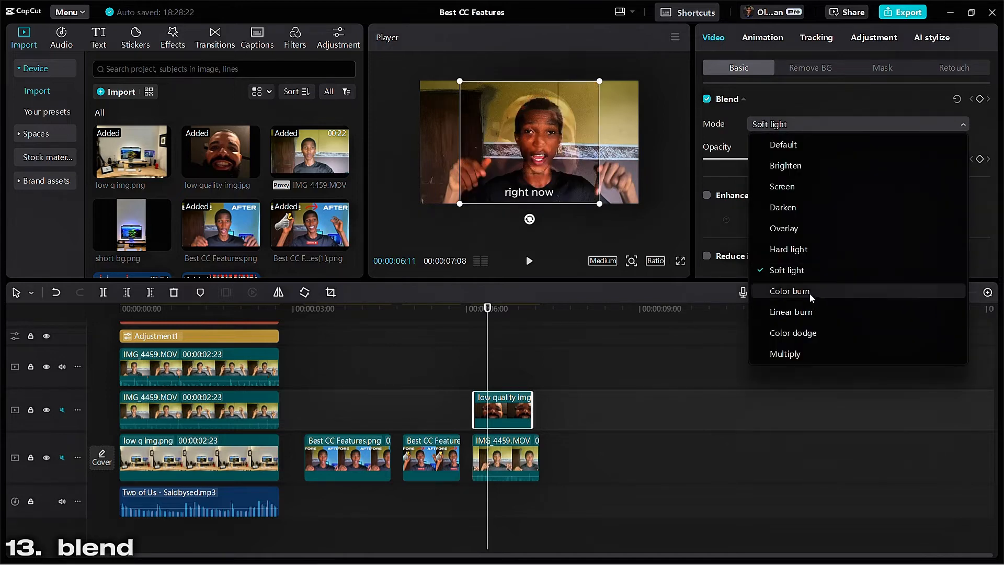
{"action": "left_click", "coordinate": [809, 293]}
Step: Try the Linear burn, Color dodge and Multiply blend modes in turn on the overlay image
{"action": "left_click", "coordinate": [789, 127]}
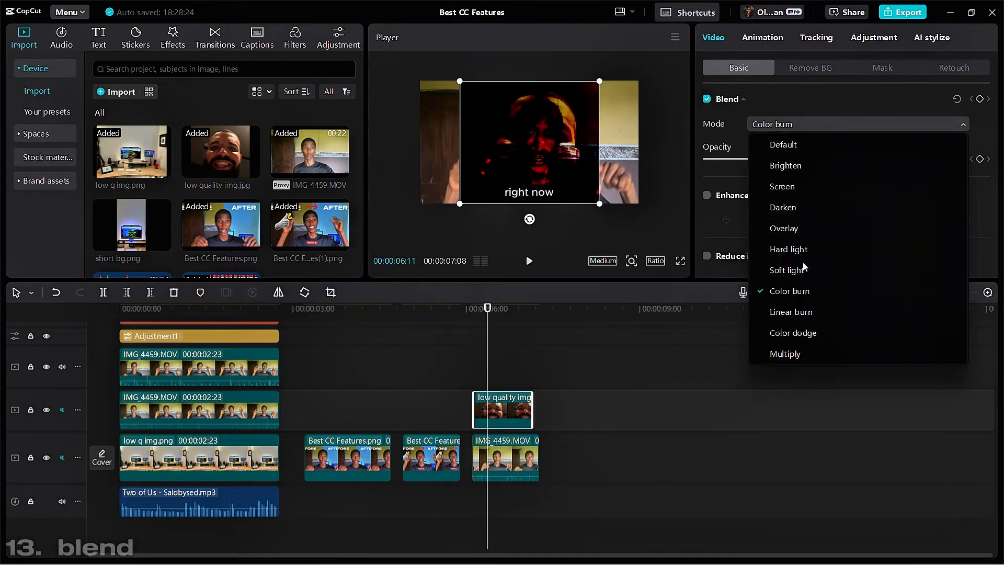
{"action": "left_click", "coordinate": [790, 312]}
{"action": "left_click", "coordinate": [806, 123]}
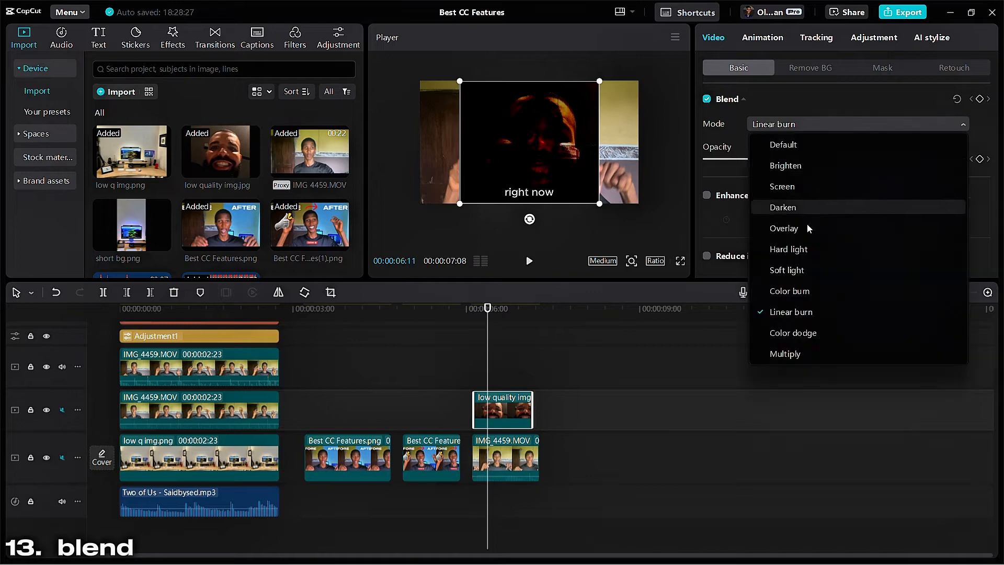
{"action": "left_click", "coordinate": [808, 330]}
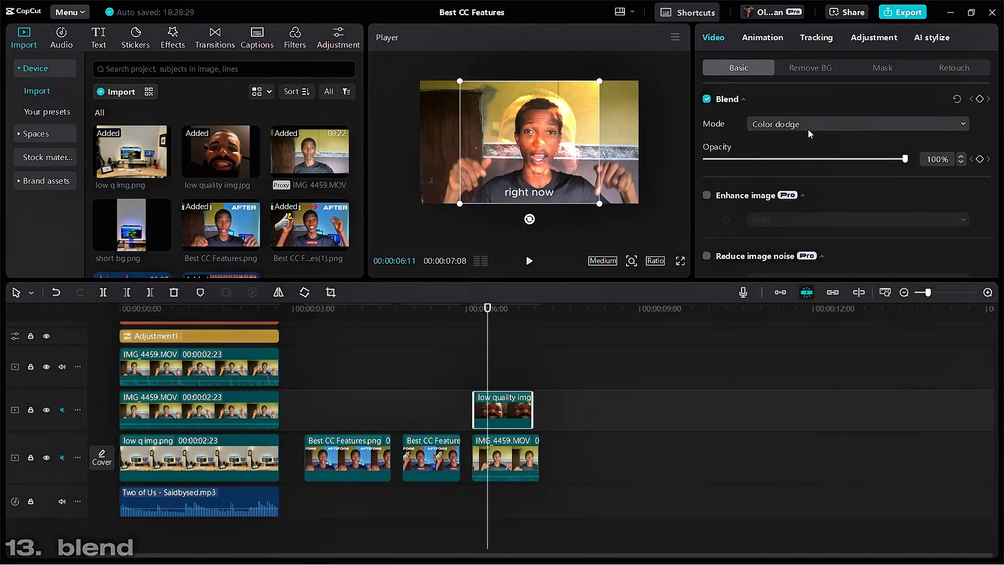
{"action": "left_click", "coordinate": [808, 130]}
{"action": "left_click", "coordinate": [819, 353]}
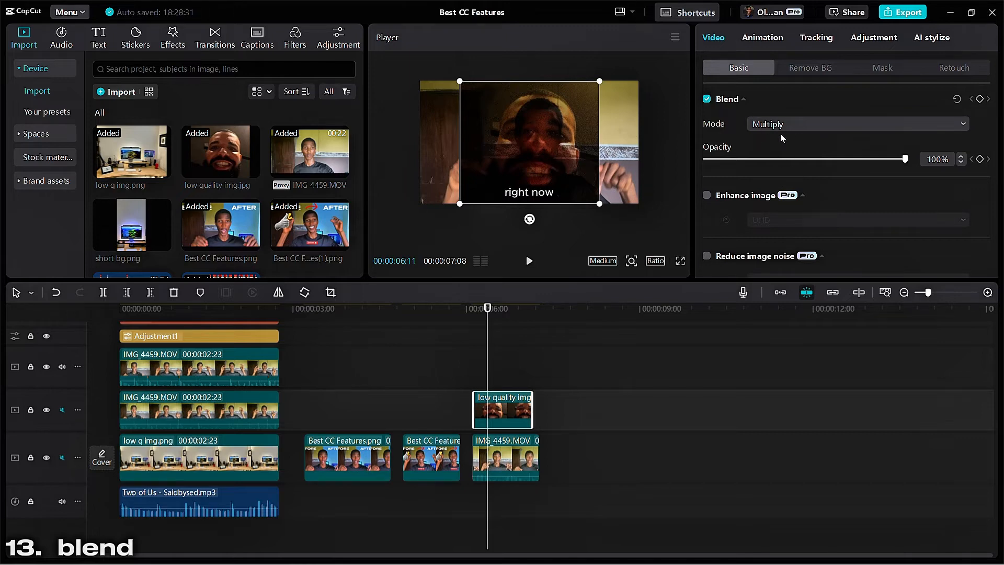
Step: Shrink the overlay image to about half the frame height and place it in the upper-right corner of the video frame
{"action": "left_click_drag", "start_coordinate": [789, 160], "coordinate": [940, 152]}
{"action": "left_click_drag", "start_coordinate": [600, 82], "coordinate": [563, 99]}
{"action": "left_click_drag", "start_coordinate": [556, 157], "coordinate": [623, 129]}
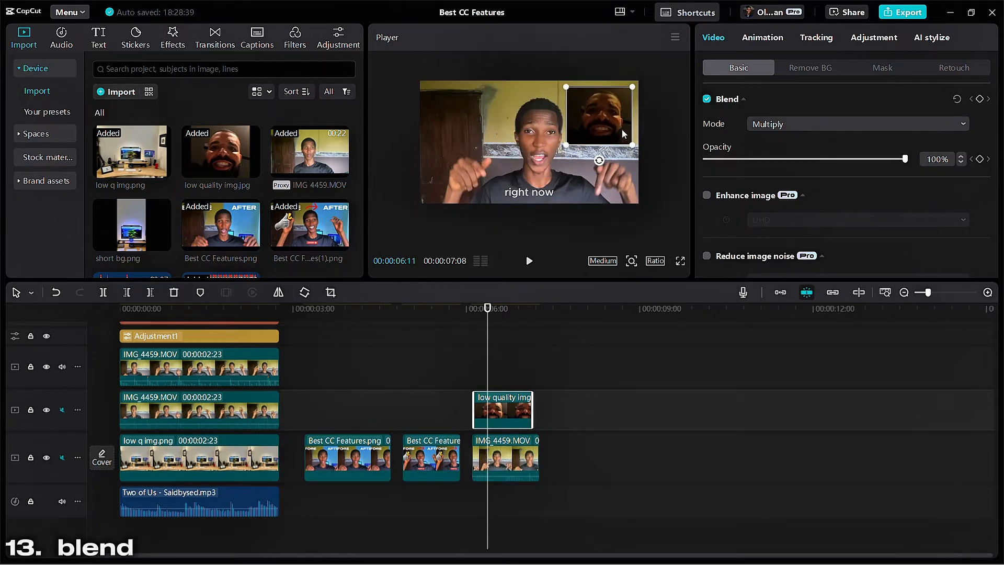
Step: Set the overlay image's blend mode to Brighten and enlarge it to 100% scale on the right side of the frame
{"action": "left_click", "coordinate": [856, 123]}
{"action": "left_click", "coordinate": [824, 167]}
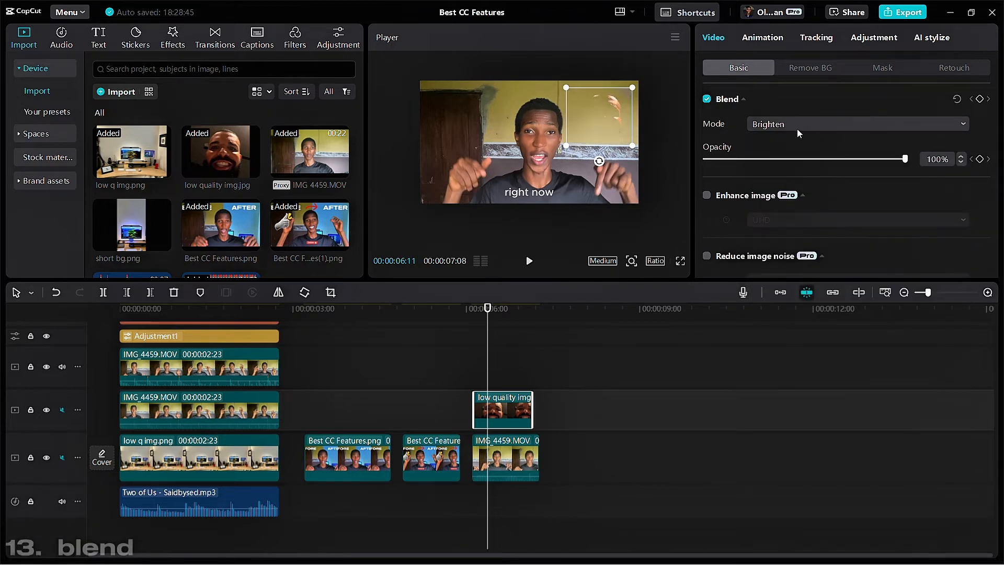
{"action": "left_click_drag", "start_coordinate": [632, 145], "coordinate": [639, 178]}
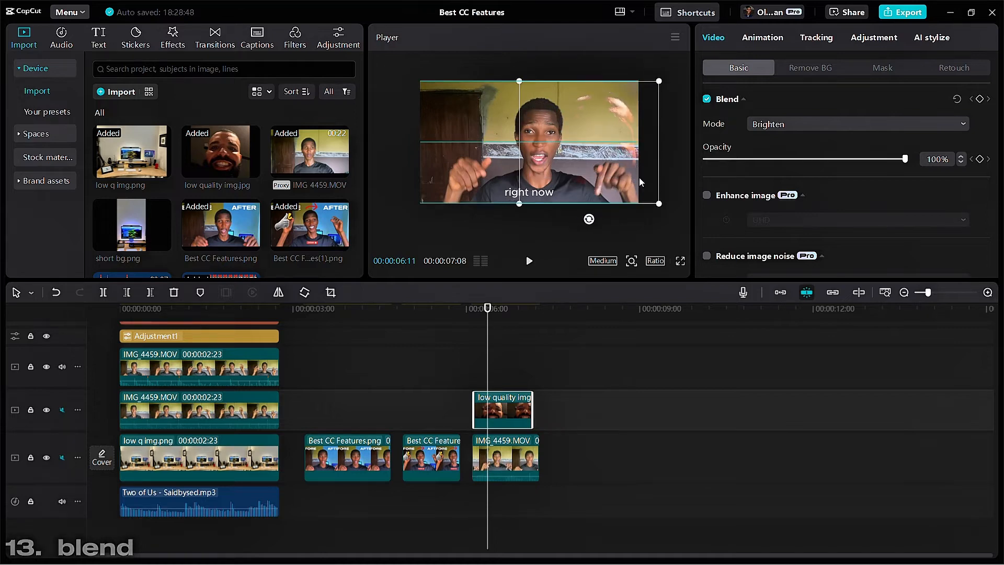
Step: Set the overlay image's blend mode to Screen and deselect the clip
{"action": "left_click", "coordinate": [844, 126]}
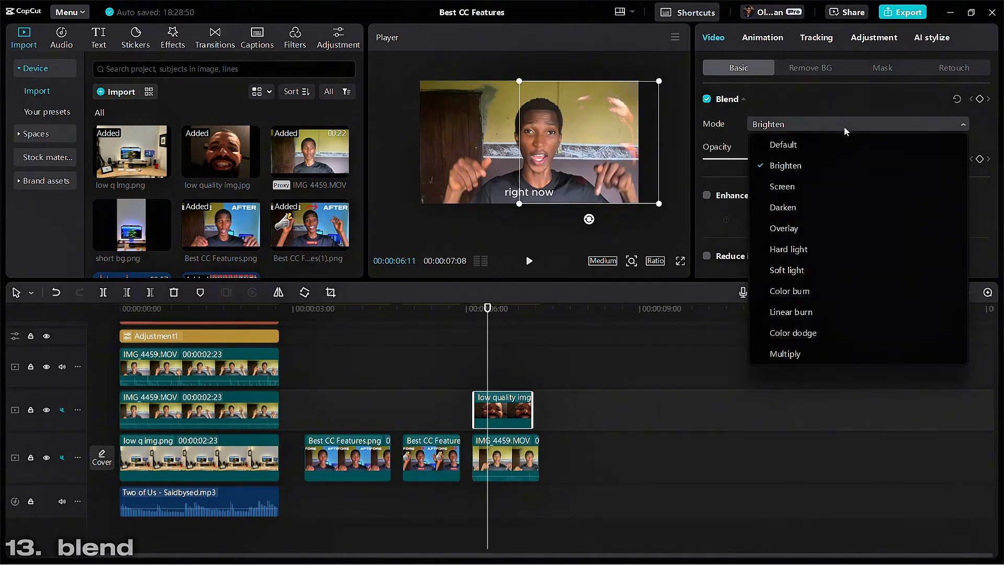
{"action": "left_click", "coordinate": [814, 189]}
{"action": "left_click", "coordinate": [478, 359]}
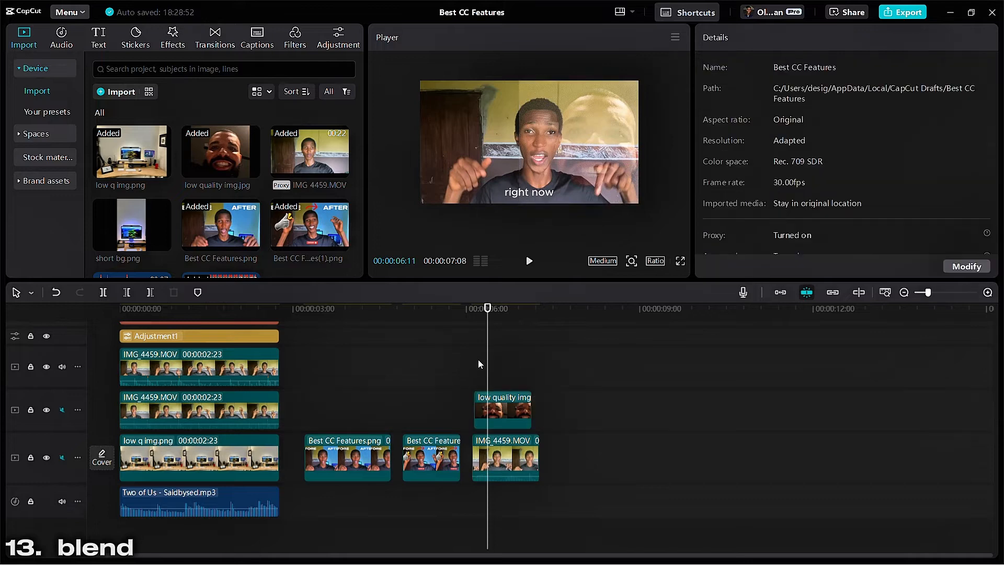
Step: Apply a Horizontal mask to the overlay image, with its line rotated to vertical and its edge feathered, and return to the basic settings
{"action": "left_click", "coordinate": [503, 412]}
{"action": "left_click", "coordinate": [892, 68]}
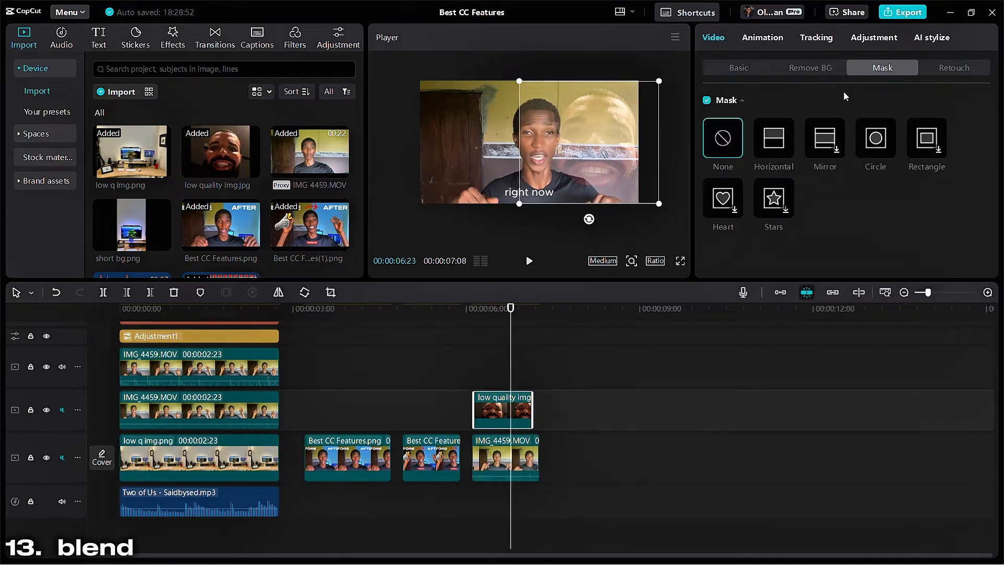
{"action": "left_click", "coordinate": [781, 146]}
{"action": "left_click_drag", "start_coordinate": [586, 160], "coordinate": [545, 136]}
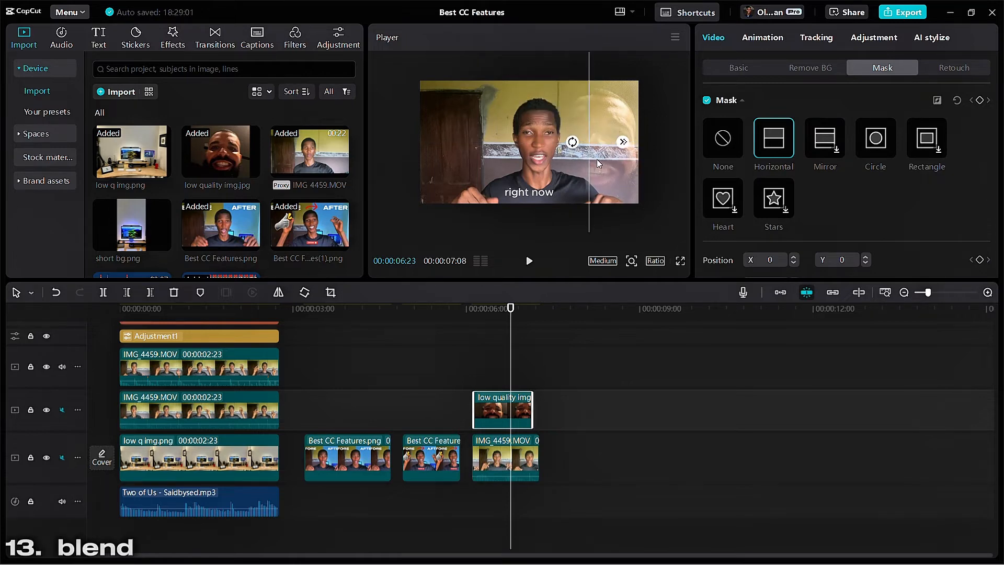
{"action": "left_click_drag", "start_coordinate": [597, 160], "coordinate": [580, 161]}
{"action": "left_click", "coordinate": [734, 70]}
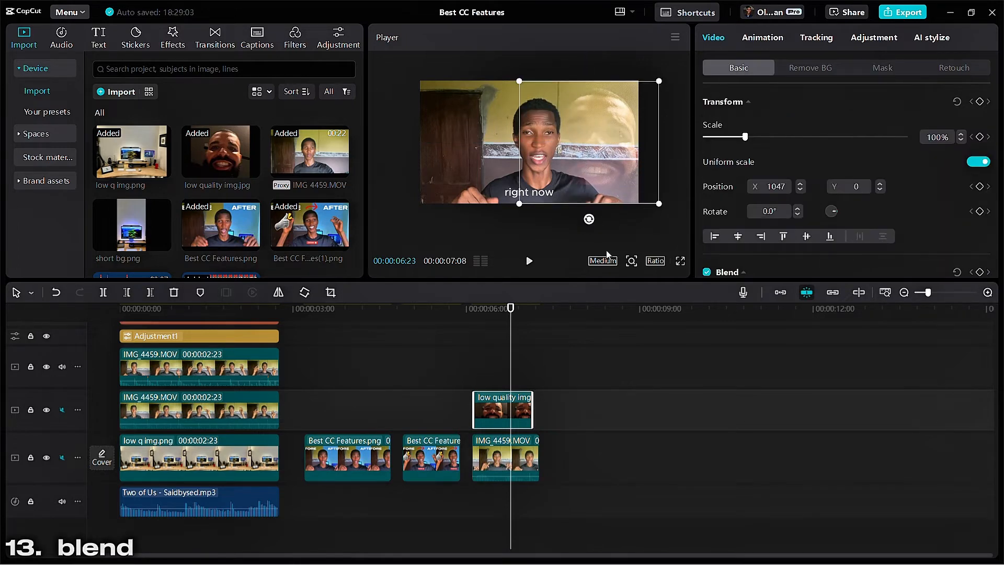
Step: Play back the talking clip with the blended overlay image from the start of the overlay
{"action": "left_click", "coordinate": [464, 365]}
{"action": "left_click", "coordinate": [472, 343]}
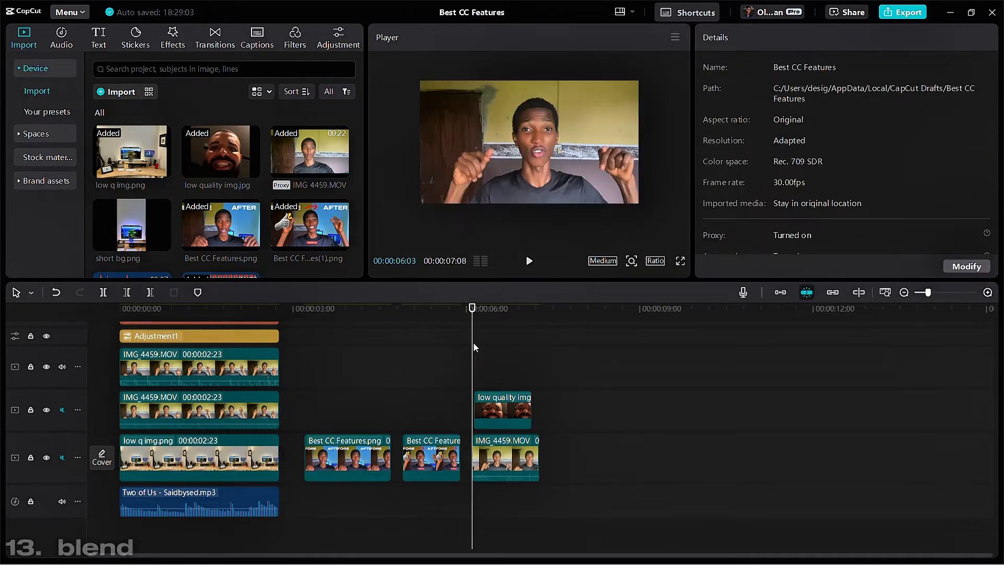
{"action": "key", "text": "space"}
{"action": "key", "text": "space"}
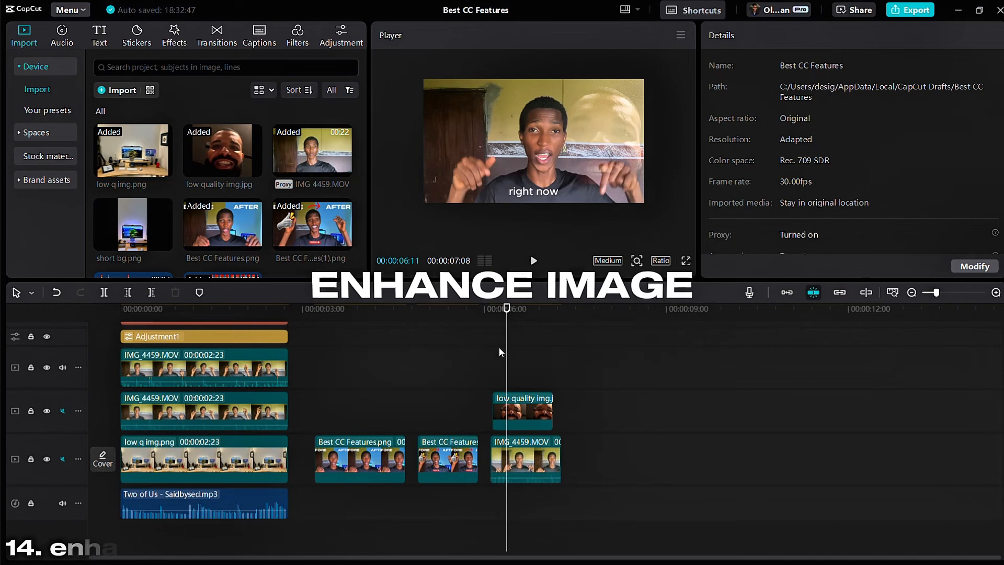
Step: Turn on Enhance image at the UHD level for the low-quality overlay image above the talking clip
{"action": "left_click", "coordinate": [517, 374]}
{"action": "left_click", "coordinate": [516, 404]}
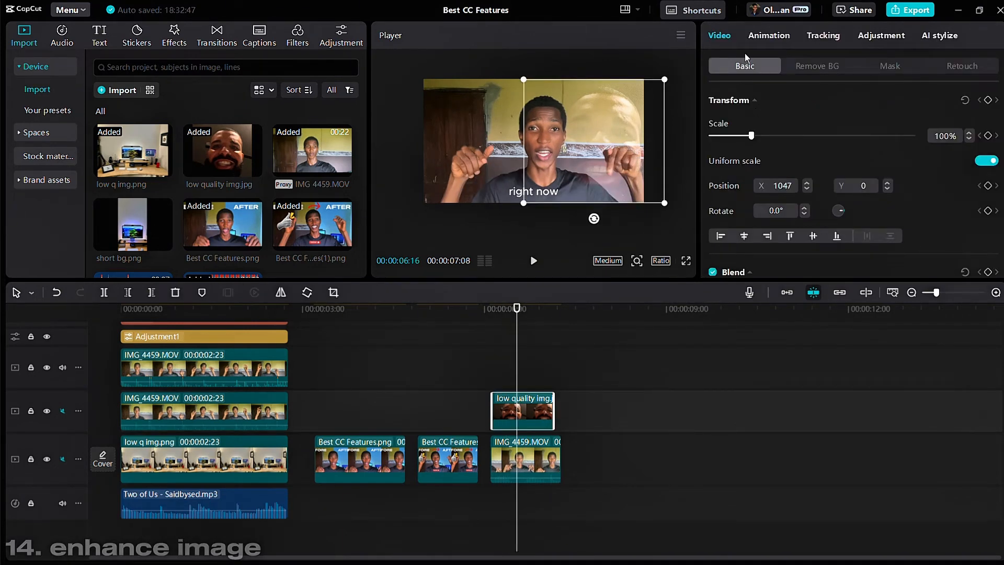
{"action": "scroll", "coordinate": [745, 195], "scroll_direction": "down", "scroll_amount": 2}
{"action": "scroll", "coordinate": [742, 197], "scroll_direction": "down", "scroll_amount": 4}
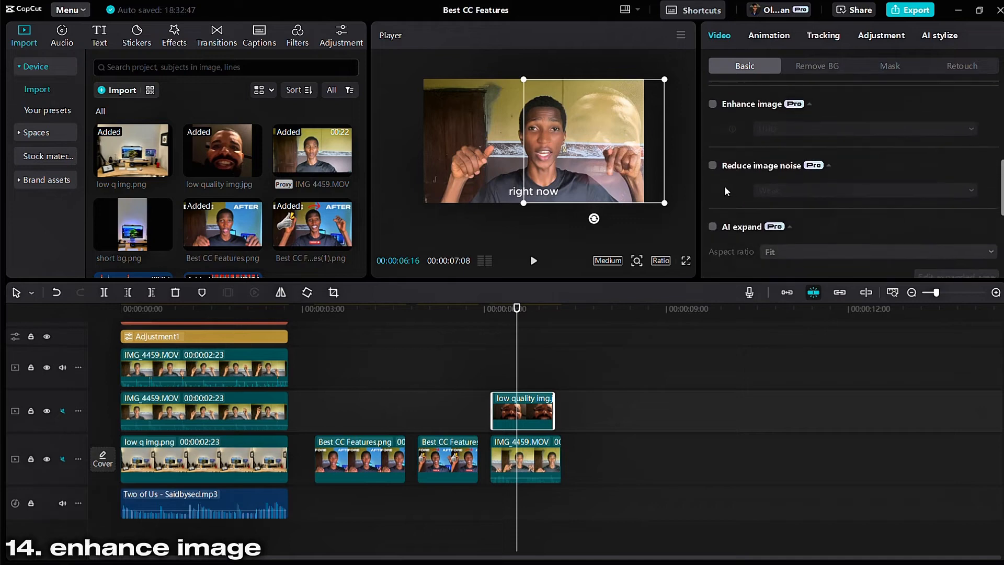
{"action": "scroll", "coordinate": [716, 181], "scroll_direction": "up", "scroll_amount": 2}
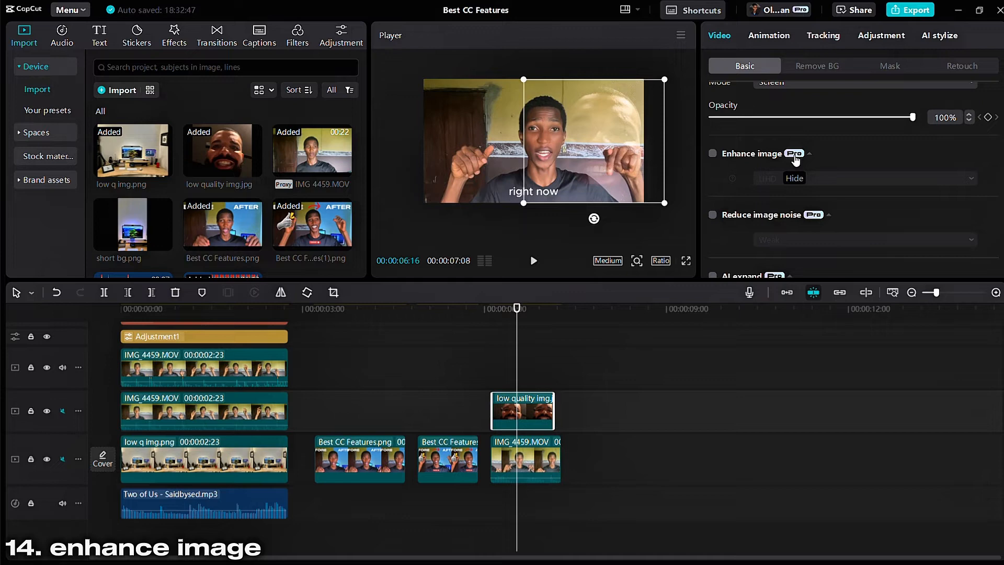
{"action": "left_click", "coordinate": [535, 454]}
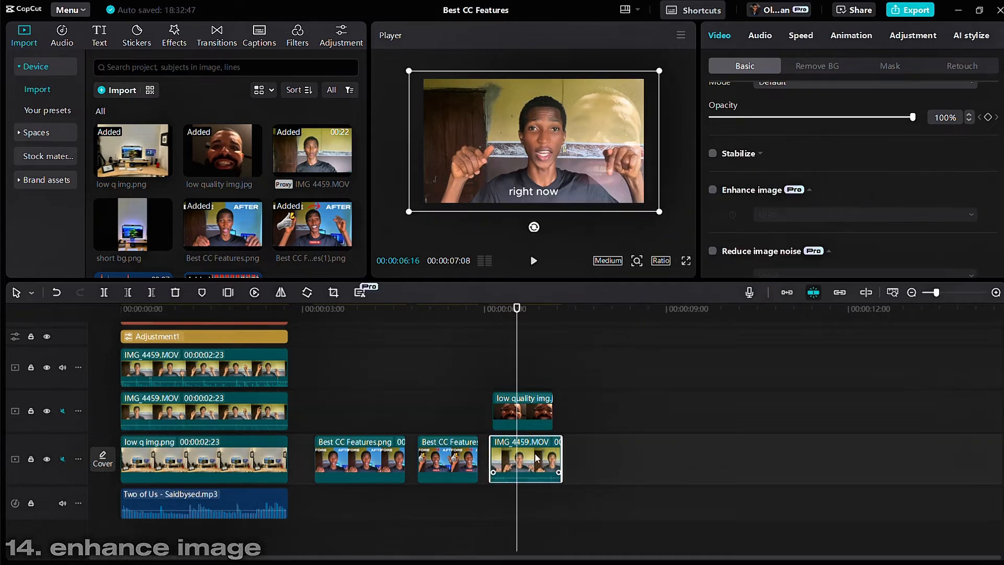
{"action": "left_click", "coordinate": [530, 412]}
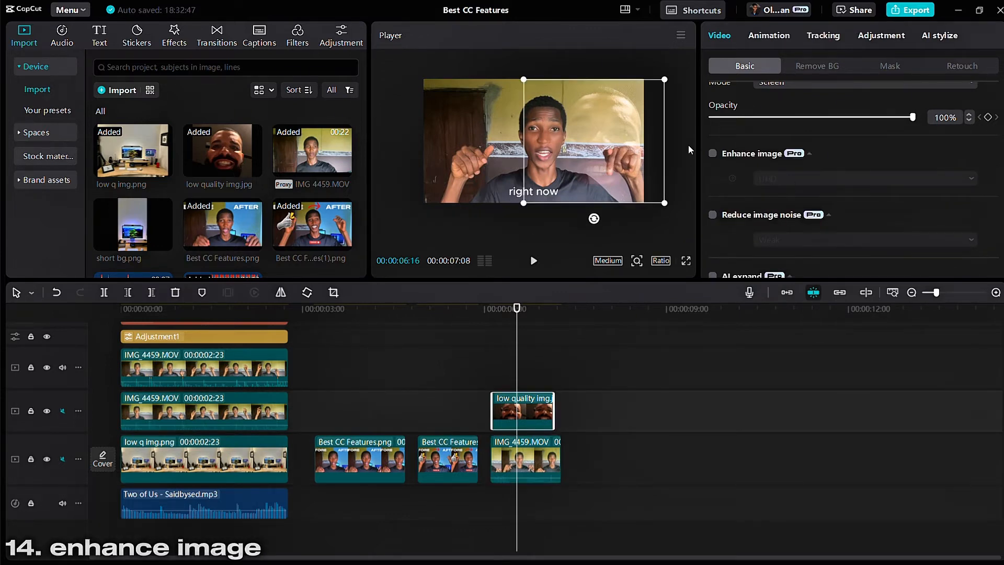
{"action": "left_click", "coordinate": [712, 153]}
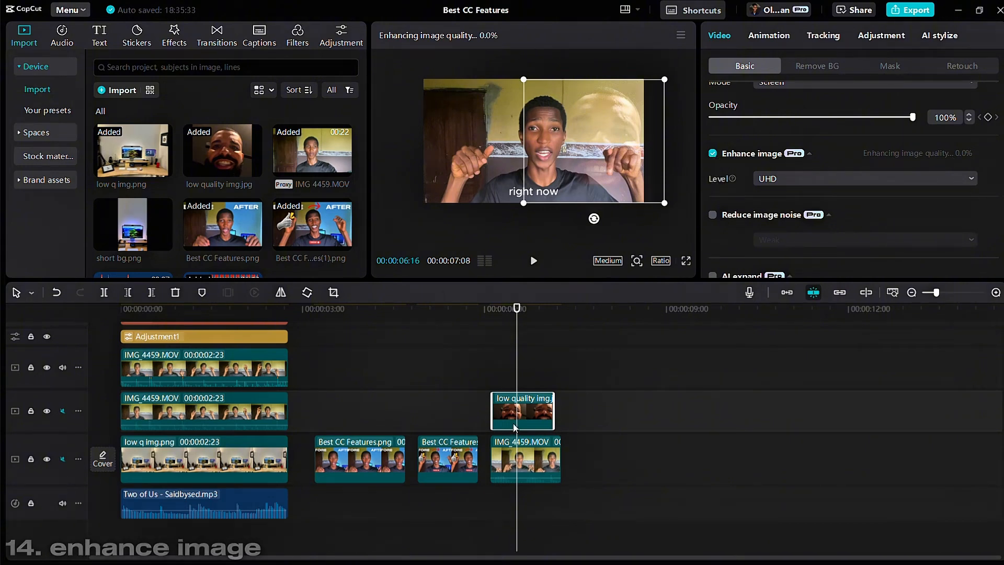
Step: Duplicate the low-quality overlay image, place the copy past the end of the talking clip, and check its blend and enhancement settings
{"action": "key", "text": "ctrl+c"}
{"action": "key", "text": "ctrl+v"}
{"action": "left_click_drag", "start_coordinate": [545, 379], "coordinate": [619, 397]}
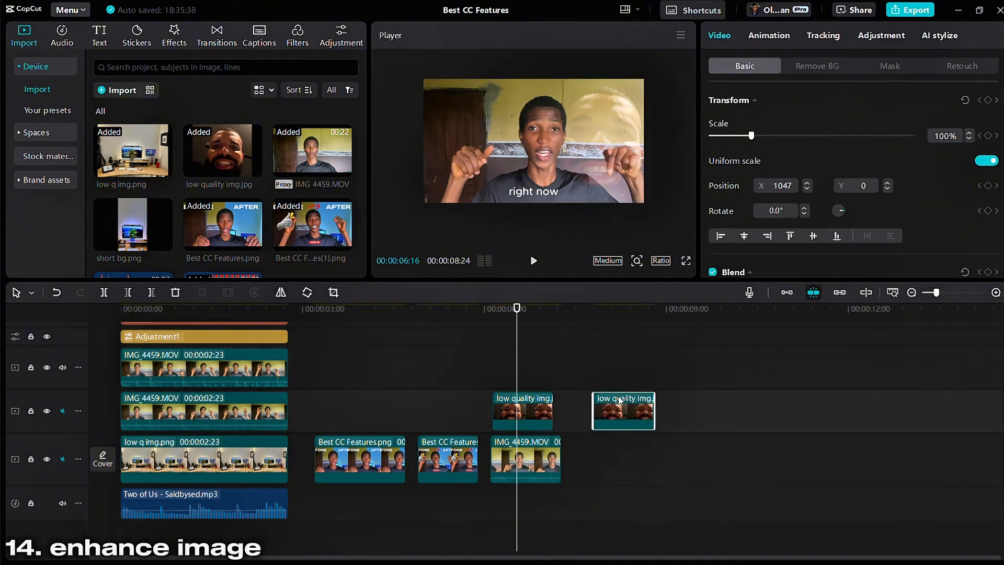
{"action": "left_click", "coordinate": [614, 365]}
{"action": "left_click", "coordinate": [616, 412]}
{"action": "scroll", "coordinate": [759, 167], "scroll_direction": "down", "scroll_amount": 1}
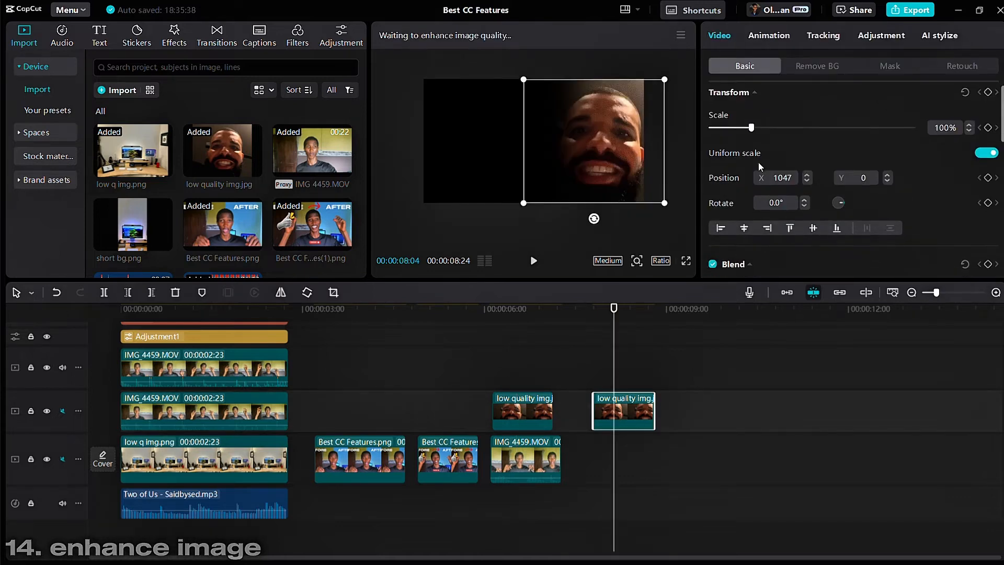
{"action": "scroll", "coordinate": [761, 167], "scroll_direction": "down", "scroll_amount": 3}
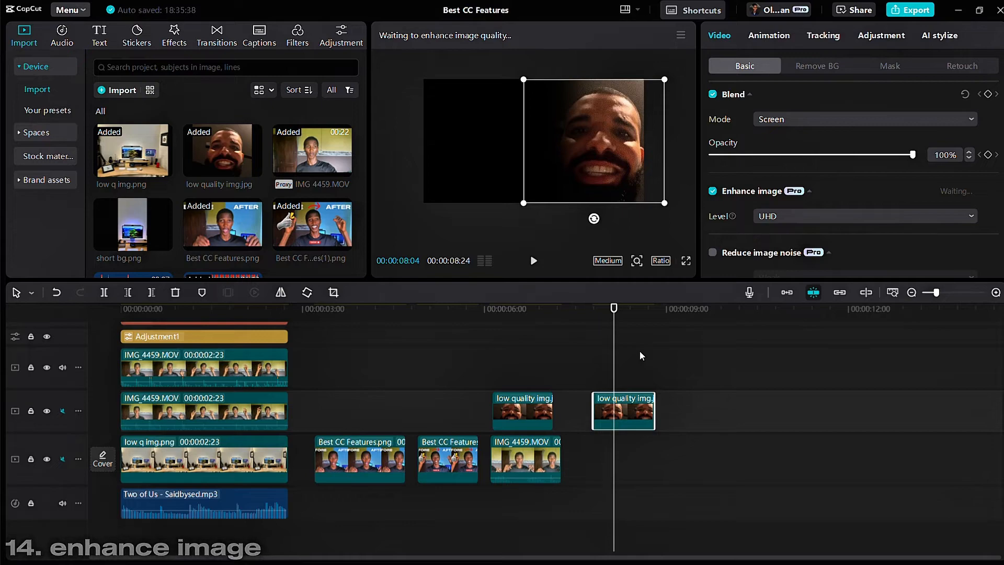
Step: Switch to Chrome, search Google for "capcut image upscaler" and open CapCut's AI Image Upscaler page
{"action": "key", "text": "alt+Tab"}
{"action": "key", "text": "alt+Tab"}
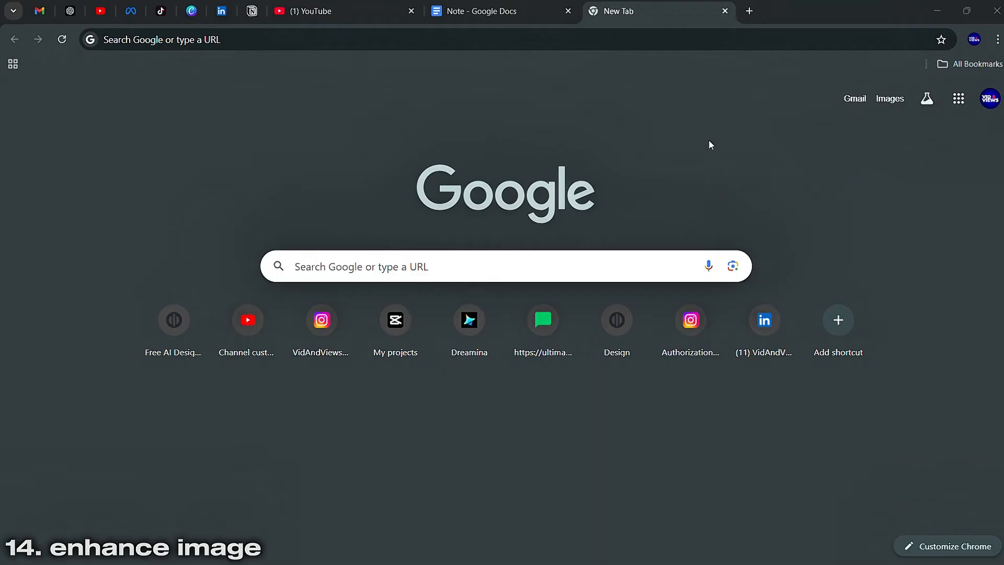
{"action": "left_click", "coordinate": [622, 39]}
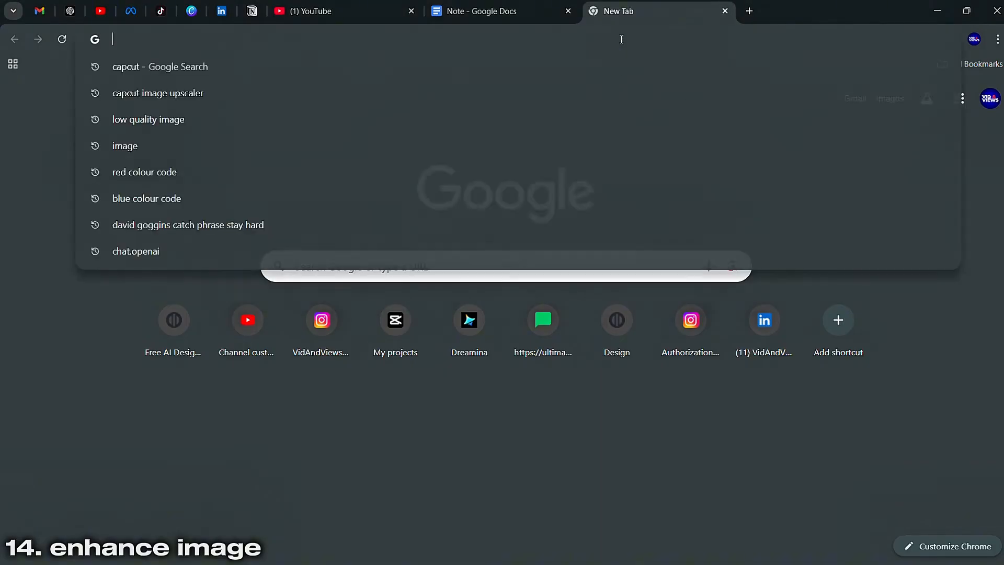
{"action": "type", "text": "cap"}
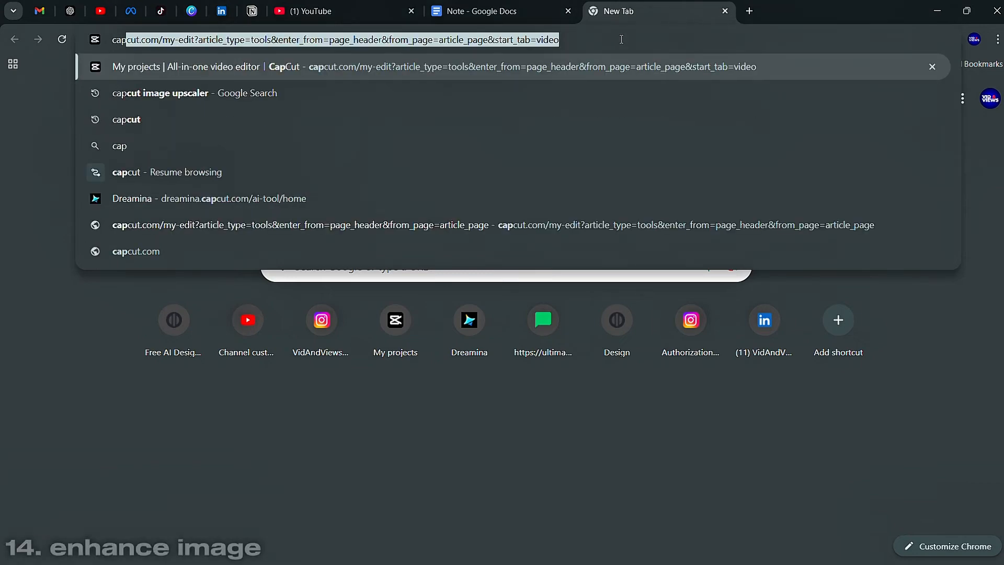
{"action": "type", "text": "cut im"}
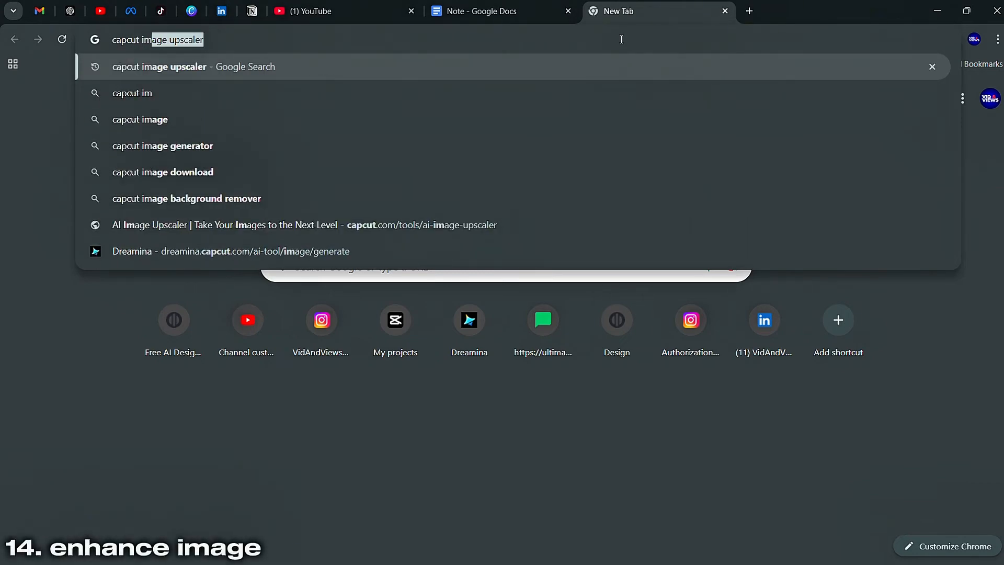
{"action": "key", "text": "Return"}
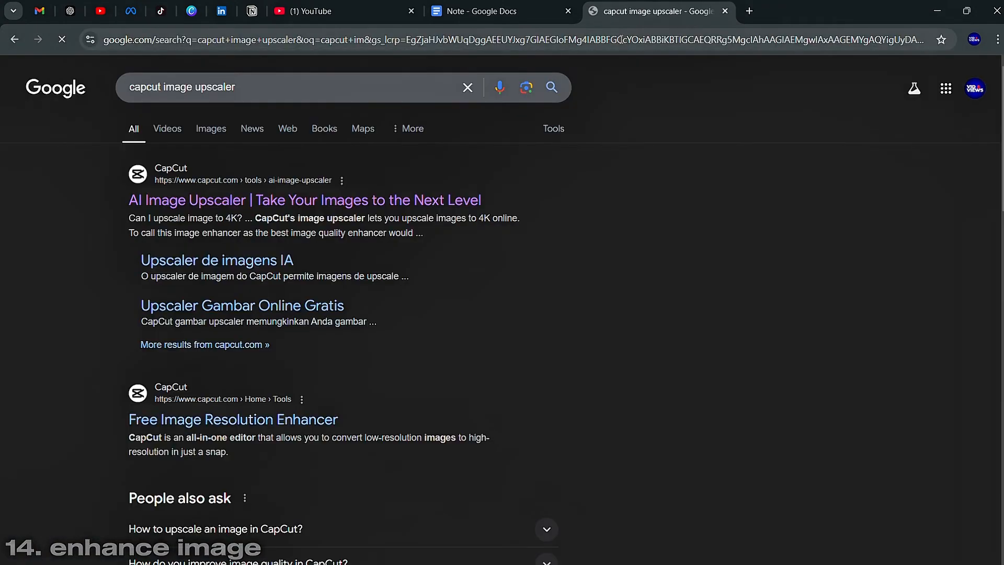
{"action": "left_click", "coordinate": [300, 208]}
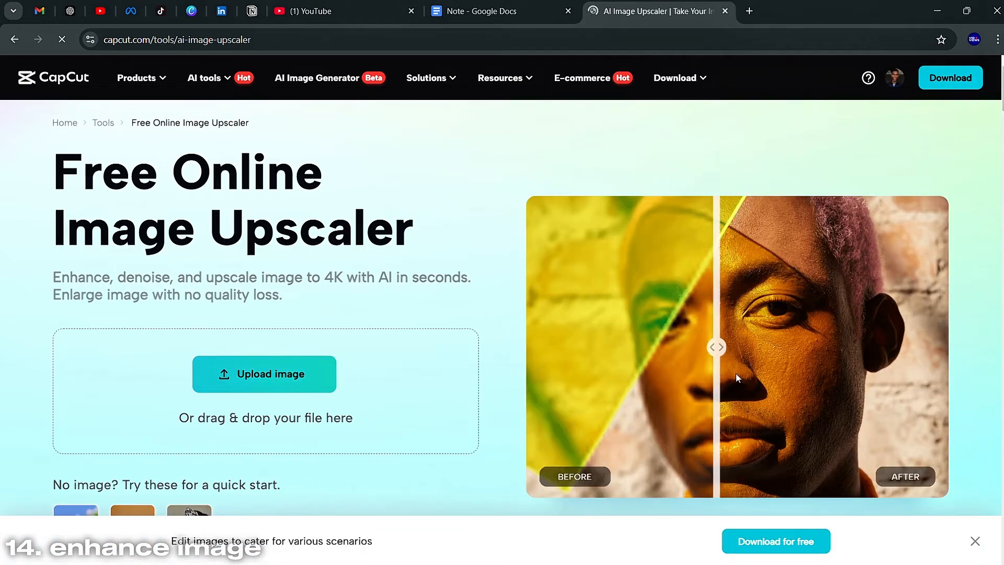
Step: Compare the before and after halves of the upscaler's sample image, and switch back to CapCut
{"action": "left_click_drag", "start_coordinate": [717, 379], "coordinate": [650, 416]}
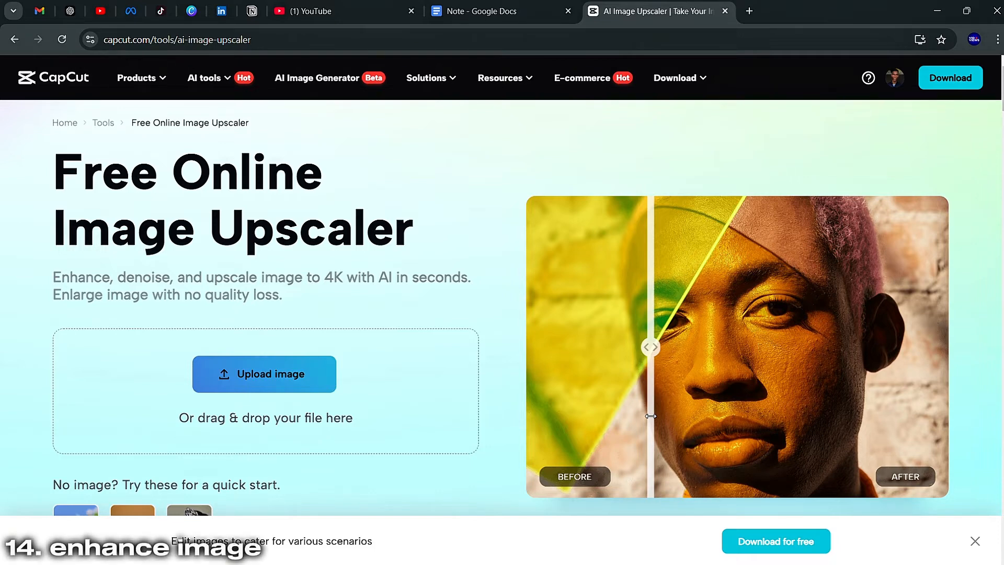
{"action": "left_click_drag", "start_coordinate": [651, 415], "coordinate": [750, 423]}
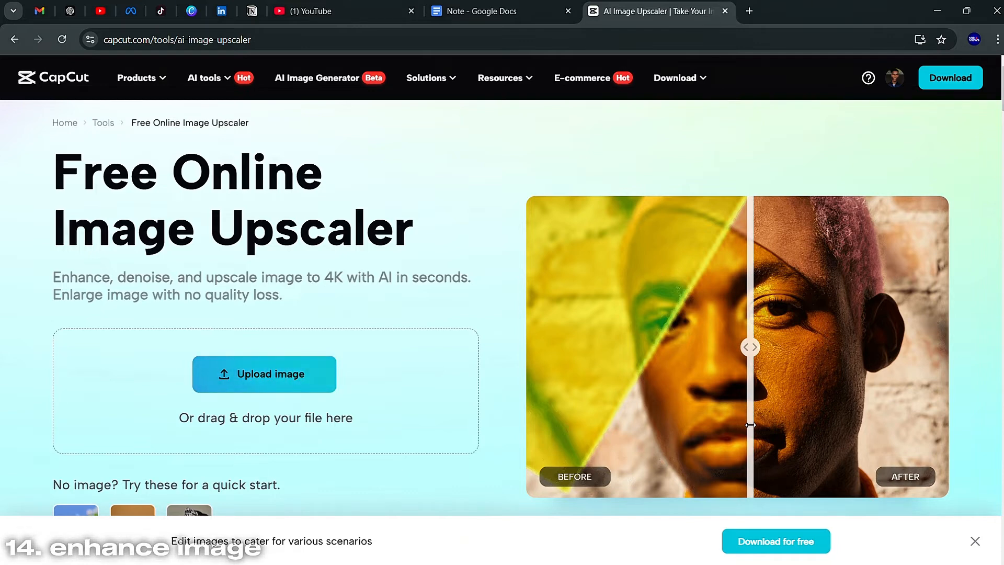
{"action": "left_click_drag", "start_coordinate": [750, 424], "coordinate": [752, 430]}
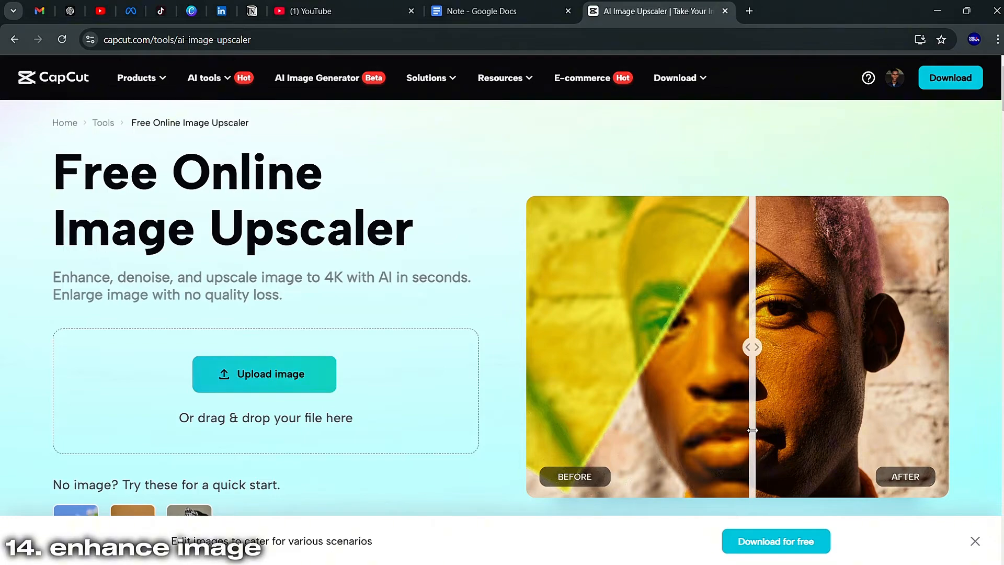
{"action": "key", "text": "alt+Tab"}
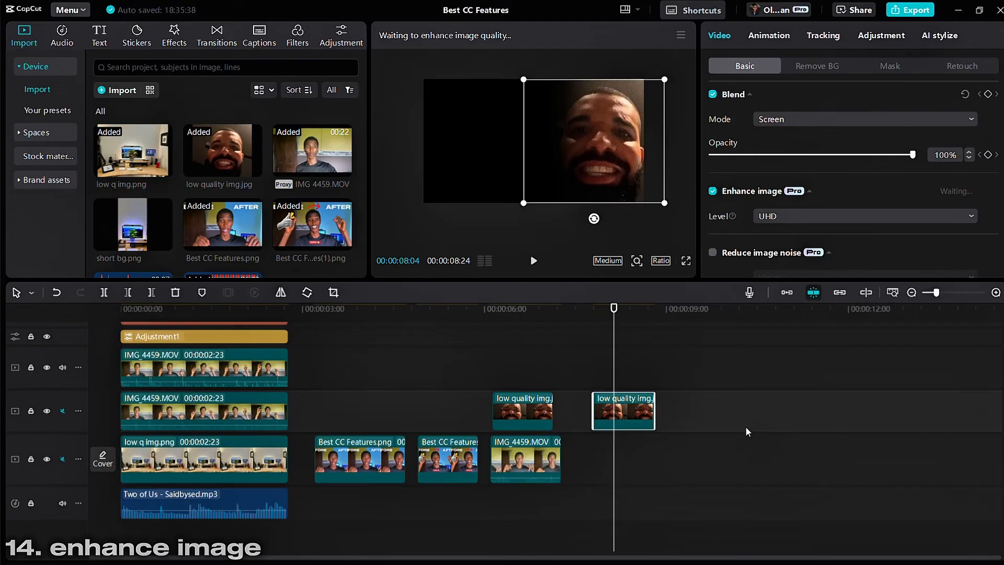
Step: Review the Enhance image level options for the overlay image above the talking clip
{"action": "left_click", "coordinate": [523, 338]}
{"action": "left_click", "coordinate": [523, 412]}
{"action": "scroll", "coordinate": [804, 164], "scroll_direction": "down", "scroll_amount": 5}
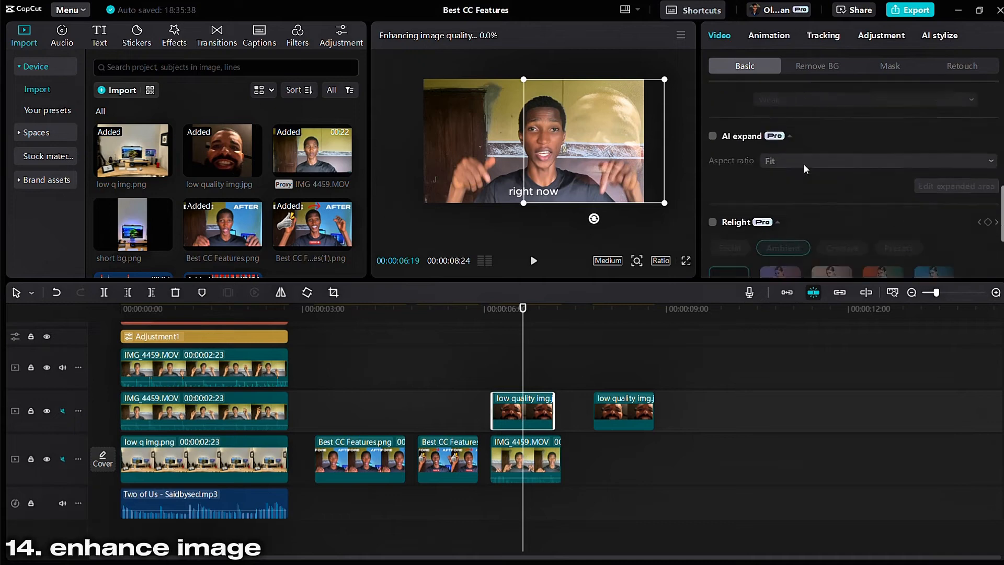
{"action": "scroll", "coordinate": [804, 165], "scroll_direction": "up", "scroll_amount": 3}
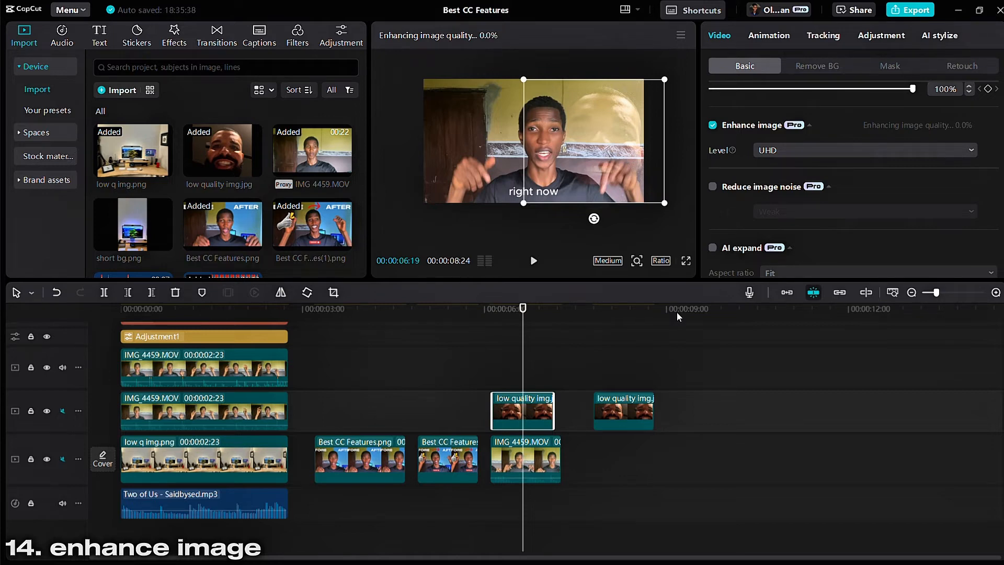
{"action": "left_click", "coordinate": [794, 150]}
{"action": "left_click", "coordinate": [795, 172]}
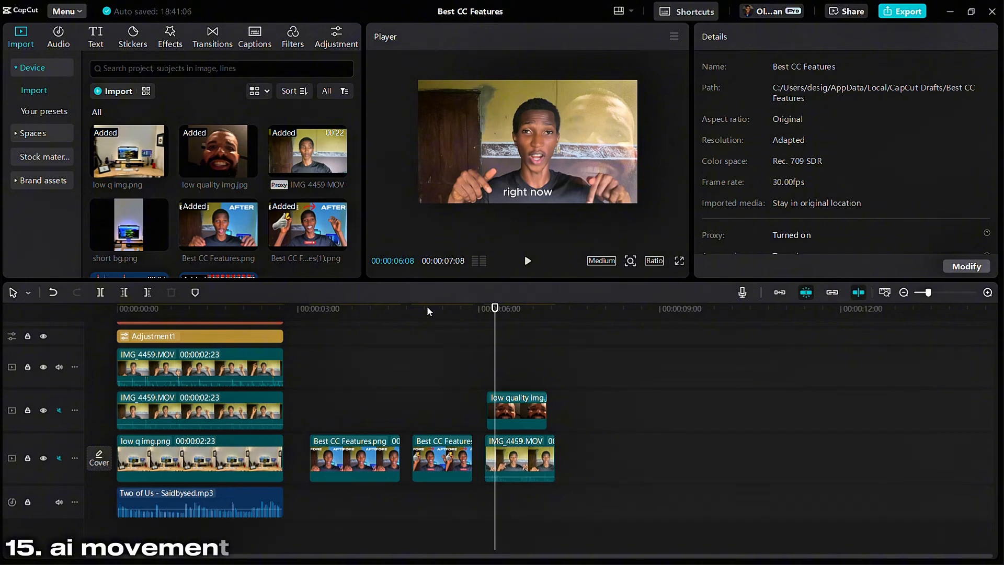
Step: Apply the 3D Zoom motion style from AI stylize to the first Best CC Features.png clip on the main track
{"action": "left_click", "coordinate": [350, 306]}
{"action": "left_click", "coordinate": [362, 466]}
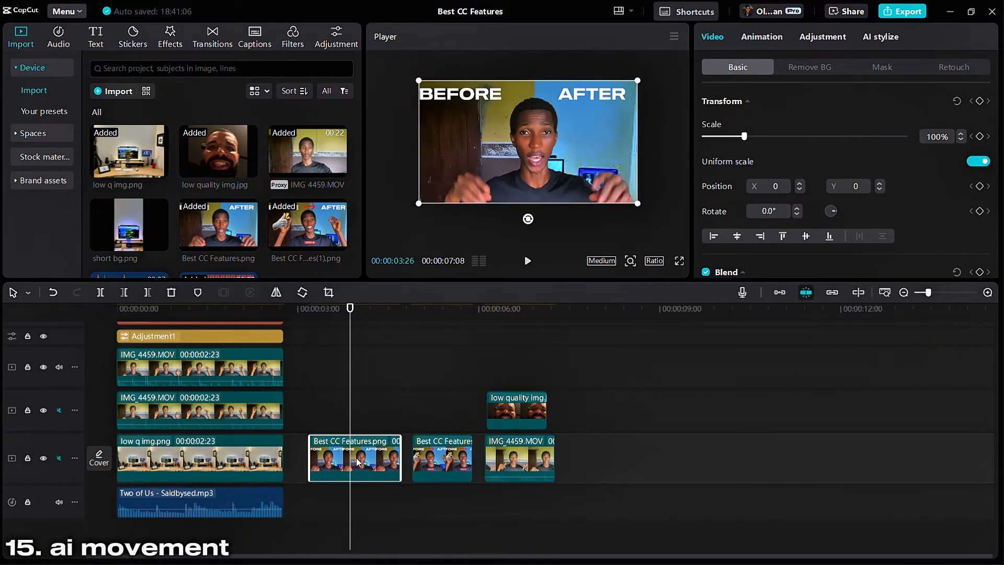
{"action": "left_click", "coordinate": [882, 37]}
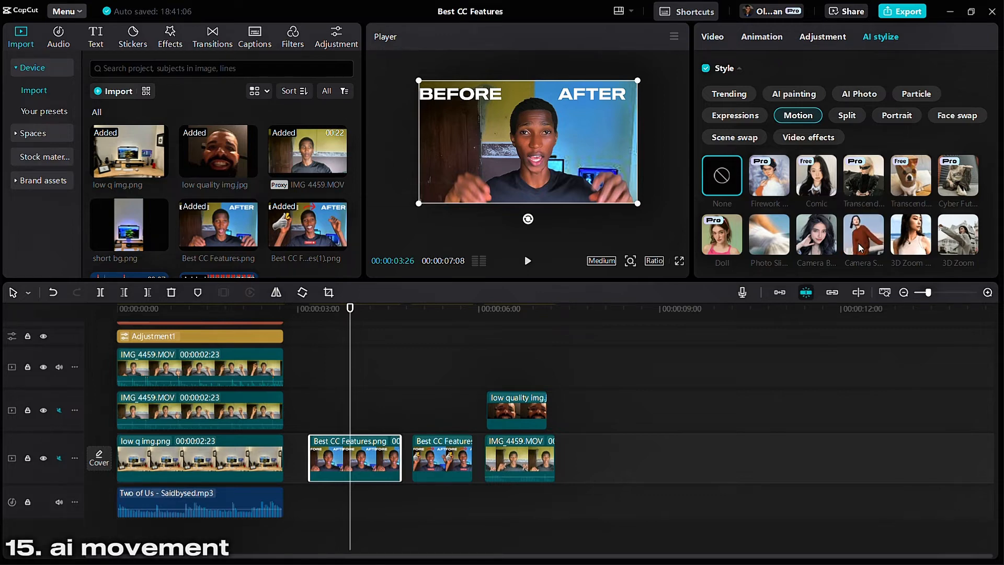
{"action": "left_click", "coordinate": [953, 243]}
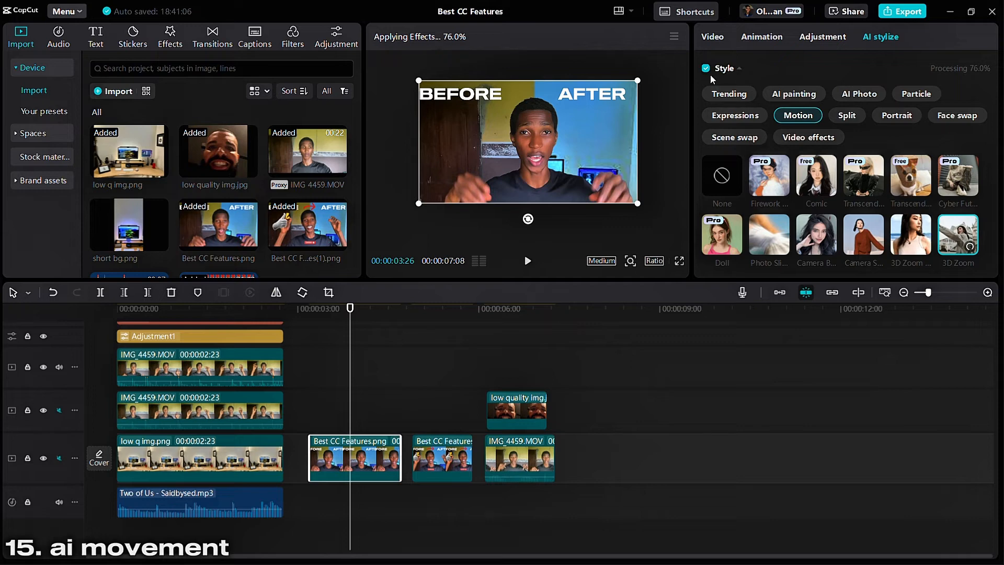
{"action": "left_click", "coordinate": [502, 314]}
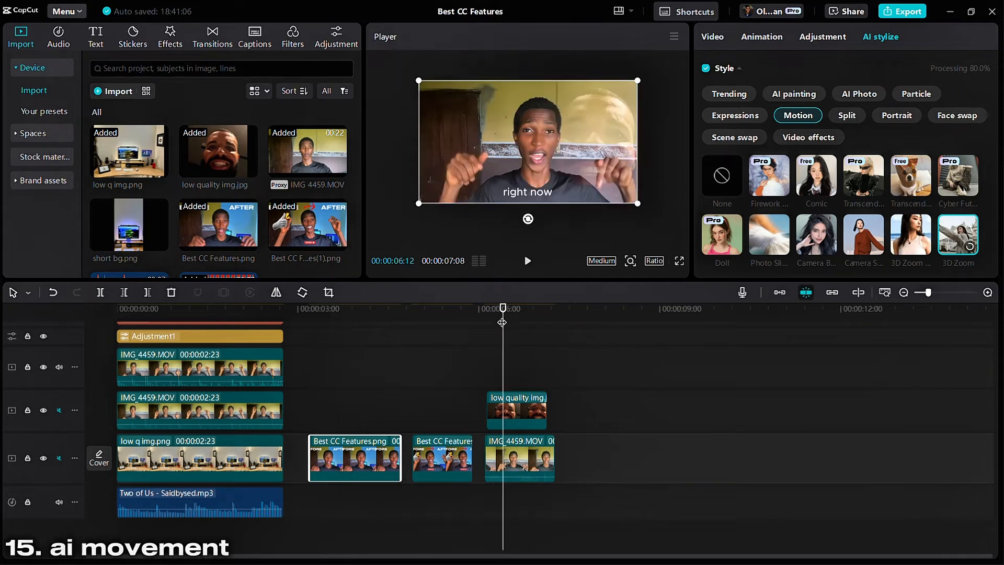
{"action": "left_click", "coordinate": [501, 457]}
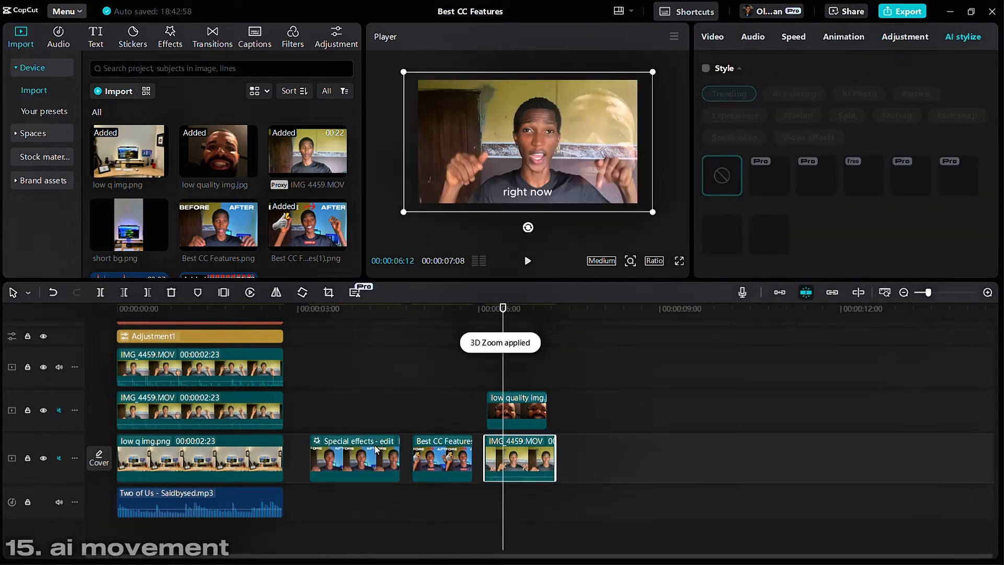
Step: Play back the 3D Zoom clip from its start, and preview the before/after image clip that follows it
{"action": "left_click", "coordinate": [311, 316]}
{"action": "key", "text": "space"}
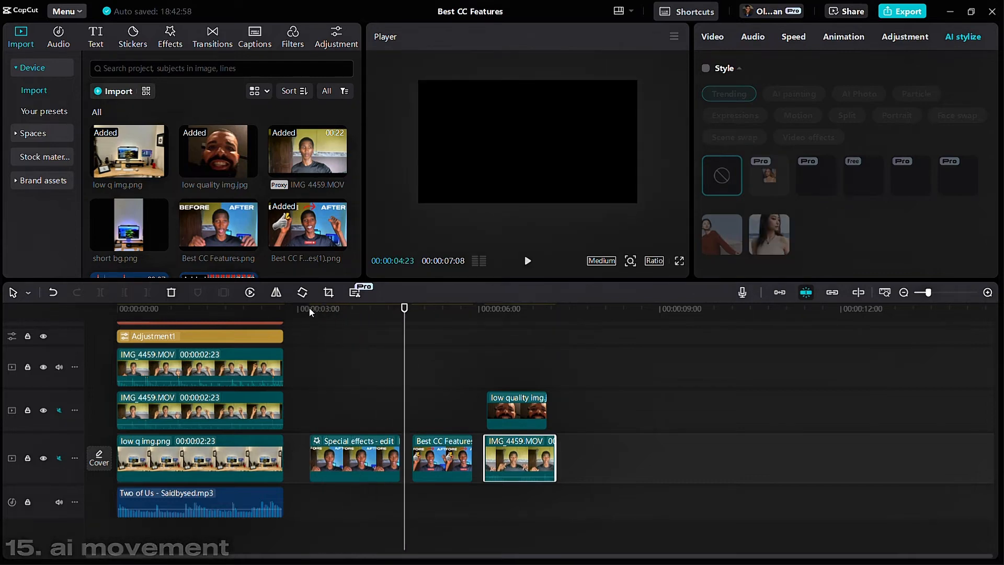
{"action": "left_click", "coordinate": [310, 308]}
{"action": "key", "text": "space"}
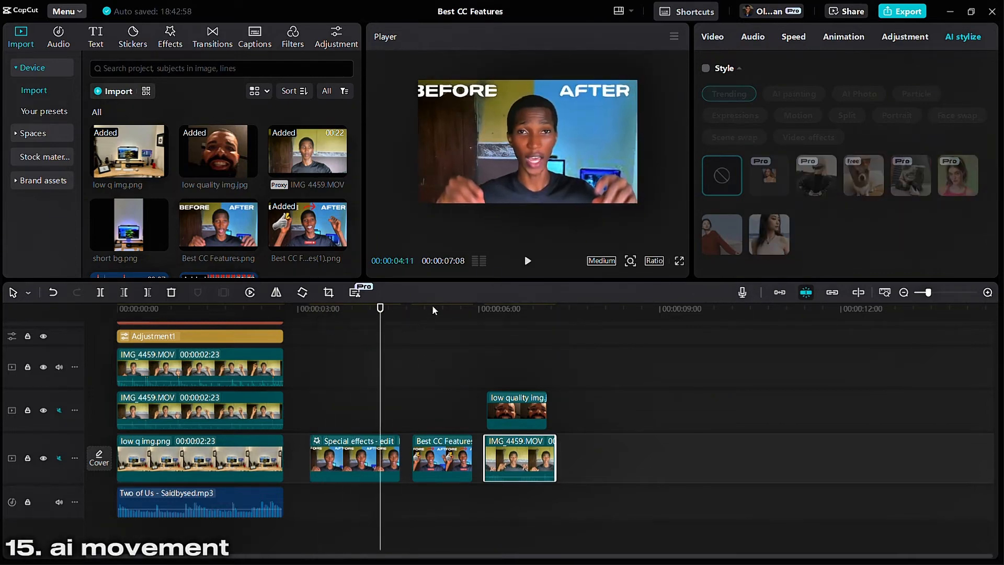
{"action": "left_click", "coordinate": [440, 308]}
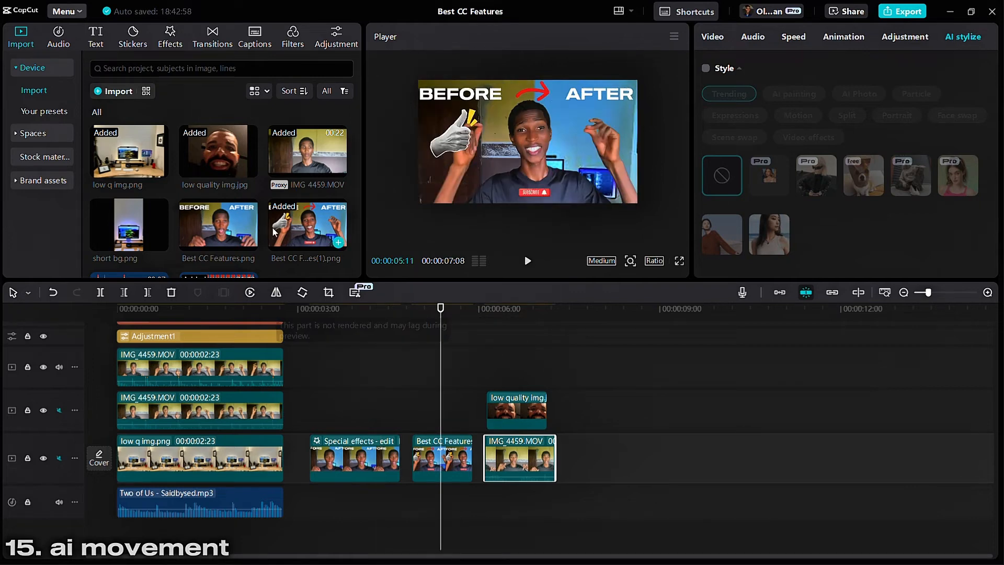
Step: Add an unstyled Best CC Features.png from the imported media on the track above the 3D Zoom clip
{"action": "scroll", "coordinate": [221, 180], "scroll_direction": "down", "scroll_amount": 2}
{"action": "left_click_drag", "start_coordinate": [214, 162], "coordinate": [314, 403]}
{"action": "left_click", "coordinate": [615, 529]}
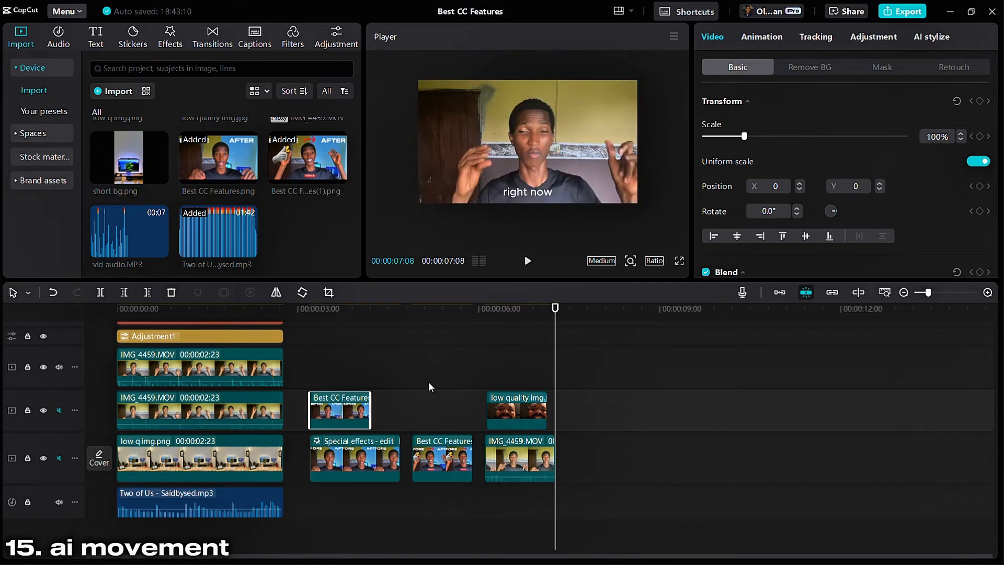
Step: Shift the clips after the 3D Zoom clip to start at about 7:08, and place the unstyled image on the main track in the gap
{"action": "left_click_drag", "start_coordinate": [428, 384], "coordinate": [604, 527]}
{"action": "left_click_drag", "start_coordinate": [527, 467], "coordinate": [669, 468]}
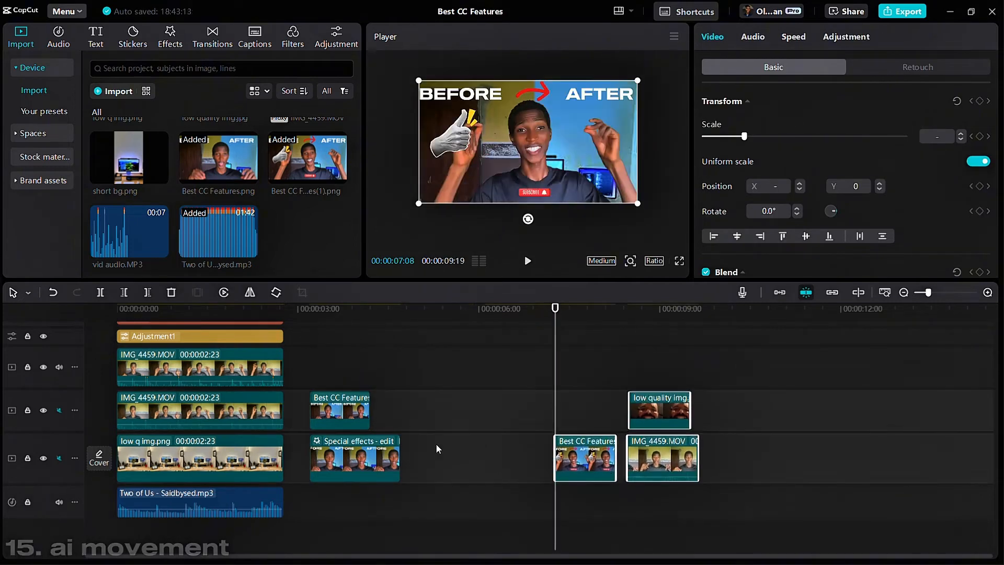
{"action": "left_click_drag", "start_coordinate": [327, 414], "coordinate": [435, 457]}
{"action": "left_click", "coordinate": [335, 413]}
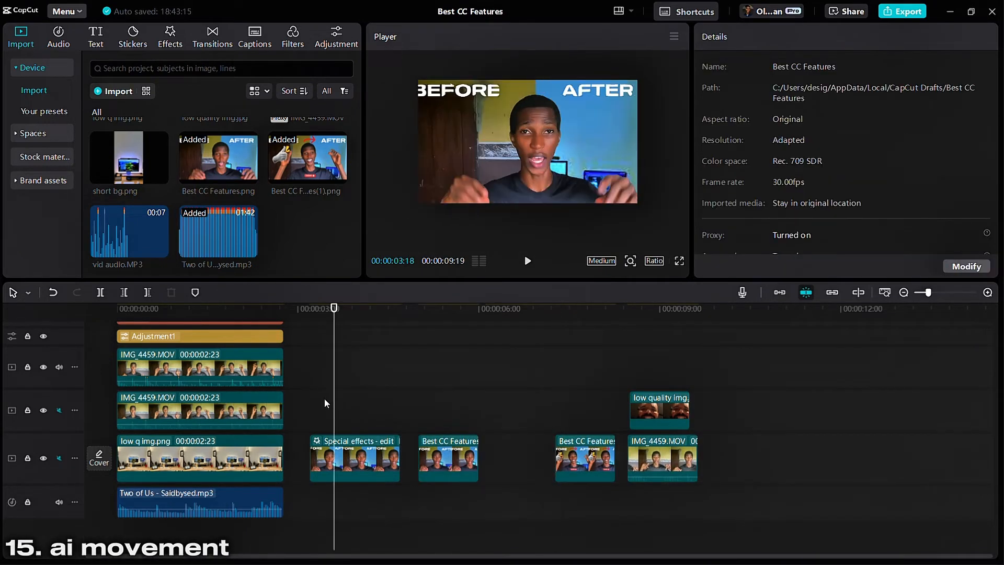
Step: Compare the 3D Zoom clip's playback with the unstyled Best CC Features image that follows it
{"action": "left_click", "coordinate": [437, 391]}
{"action": "left_click", "coordinate": [449, 414]}
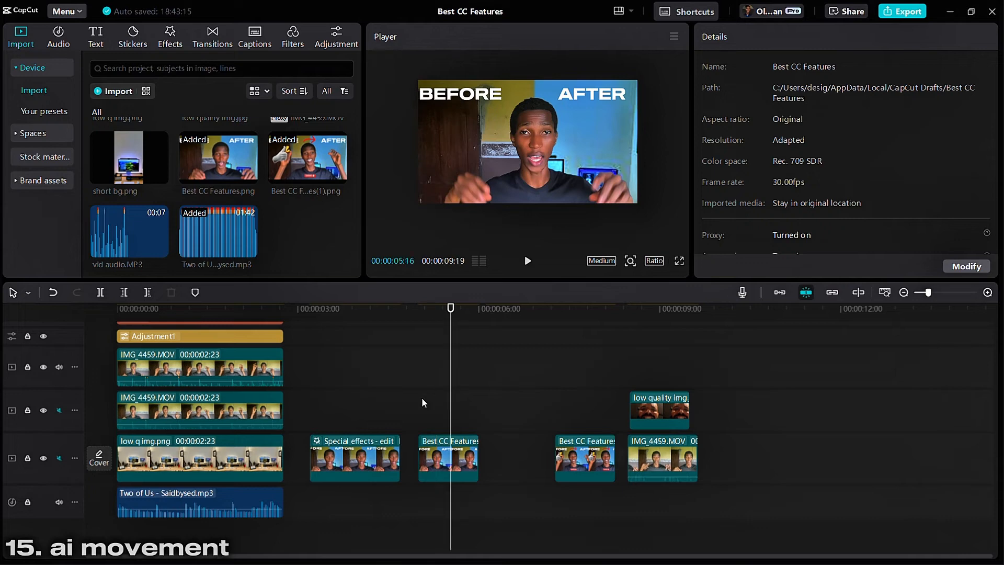
{"action": "left_click", "coordinate": [310, 385]}
{"action": "key", "text": "space"}
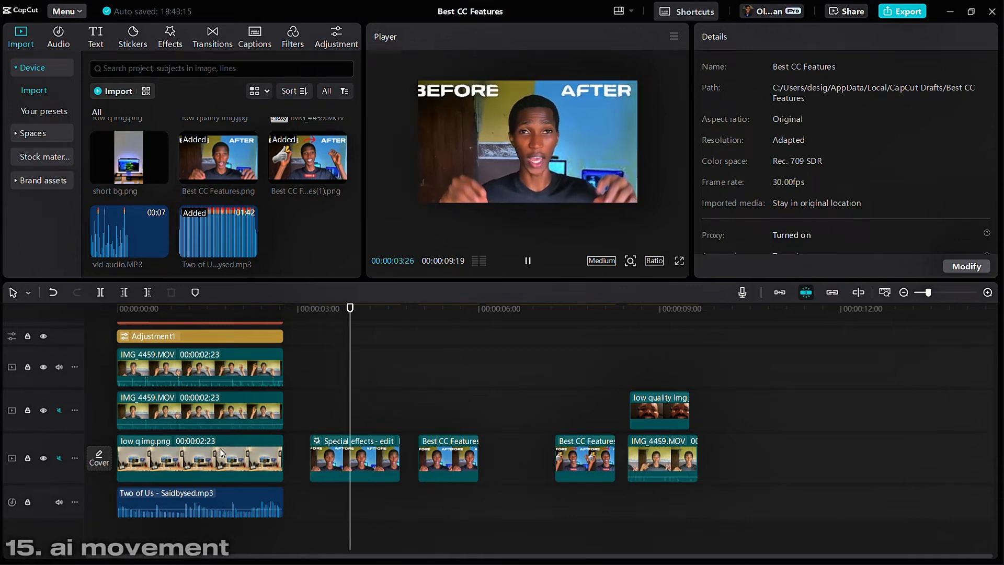
{"action": "key", "text": "space"}
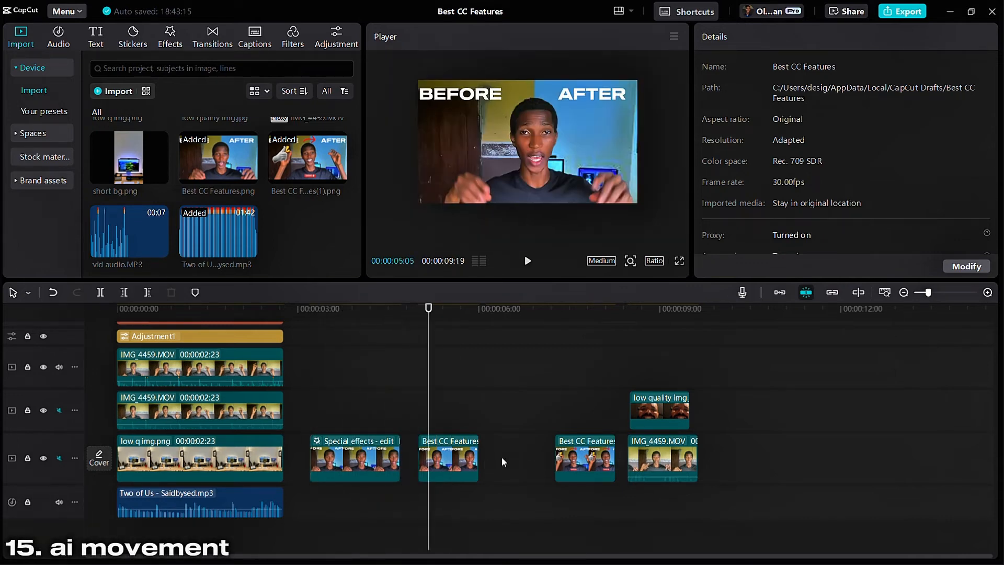
Step: Shift the clips after the unstyled image earlier so they start at about 6:08 on the timeline
{"action": "left_click_drag", "start_coordinate": [547, 365], "coordinate": [530, 466]}
{"action": "left_click", "coordinate": [514, 404]}
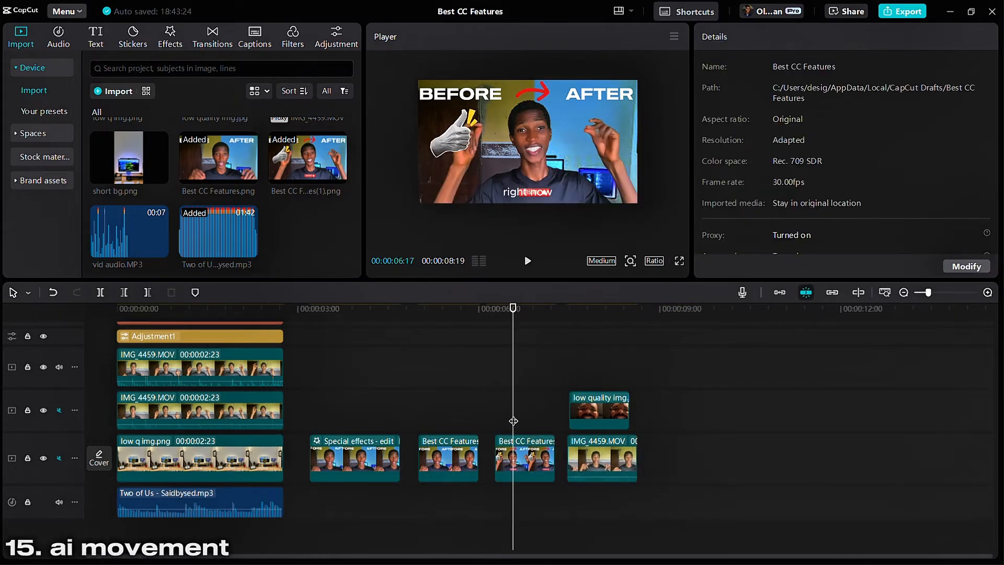
Step: Enable AI movement on the last IMG_4459.MOV clip of the main track and apply the Dynamic style
{"action": "left_click", "coordinate": [574, 359]}
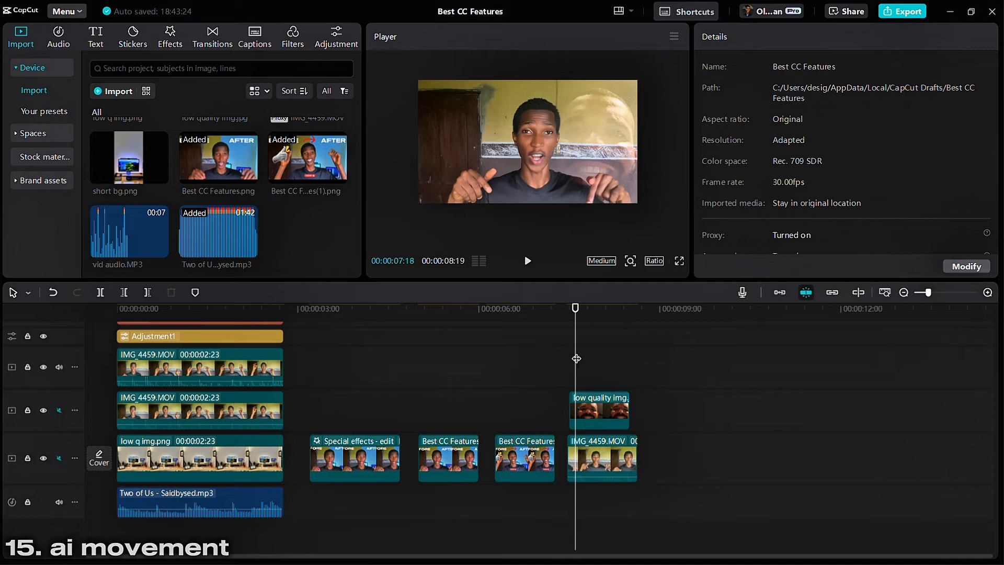
{"action": "left_click", "coordinate": [601, 465]}
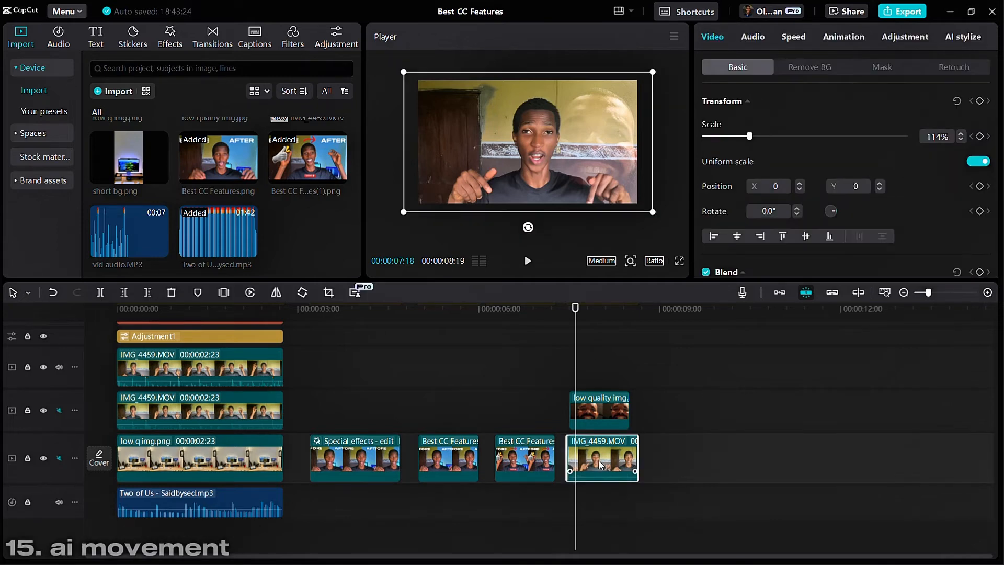
{"action": "left_click", "coordinate": [963, 37]}
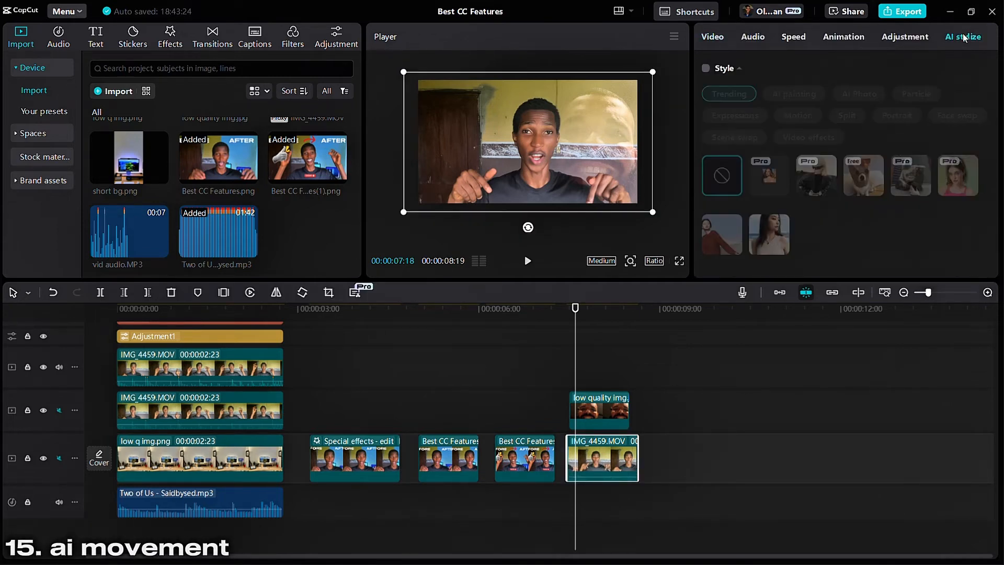
{"action": "left_click", "coordinate": [712, 37]}
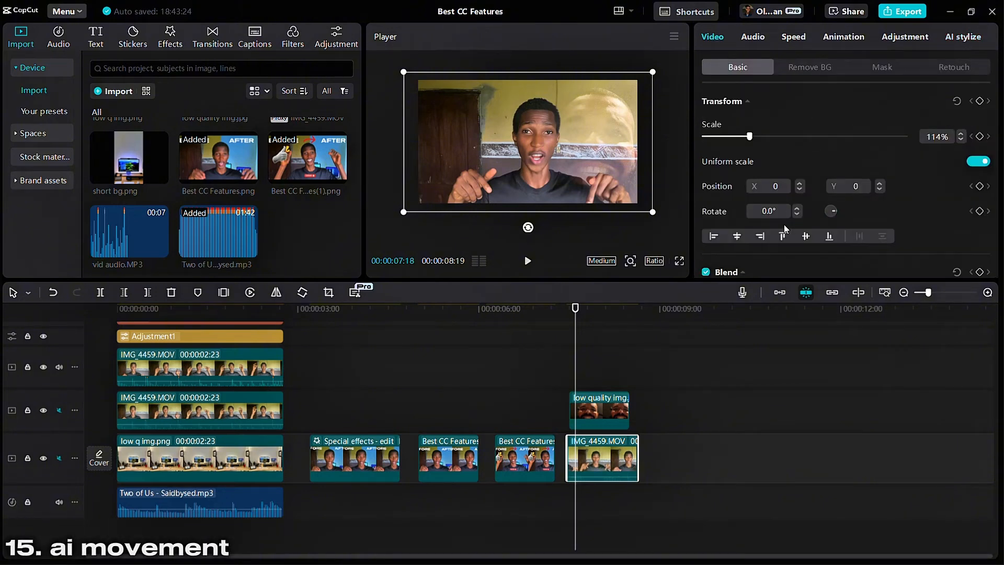
{"action": "scroll", "coordinate": [783, 226], "scroll_direction": "down", "scroll_amount": 5}
{"action": "scroll", "coordinate": [780, 214], "scroll_direction": "down", "scroll_amount": 3}
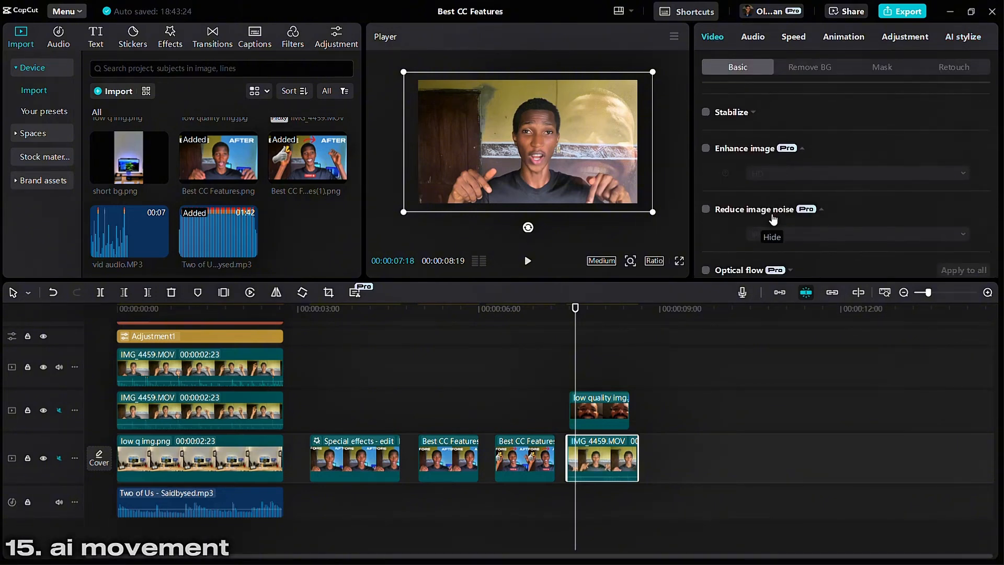
{"action": "scroll", "coordinate": [770, 216], "scroll_direction": "down", "scroll_amount": 5}
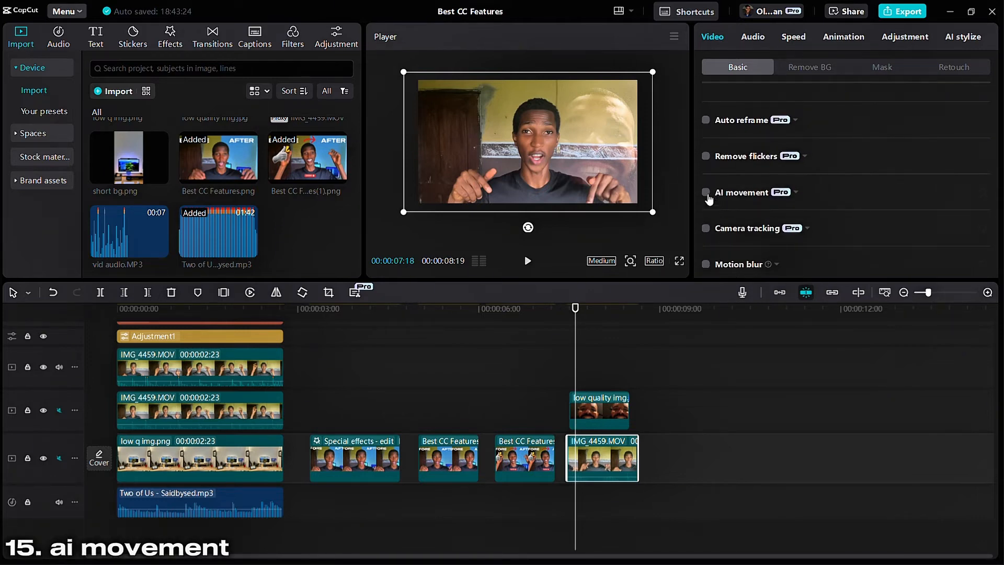
{"action": "left_click", "coordinate": [705, 192]}
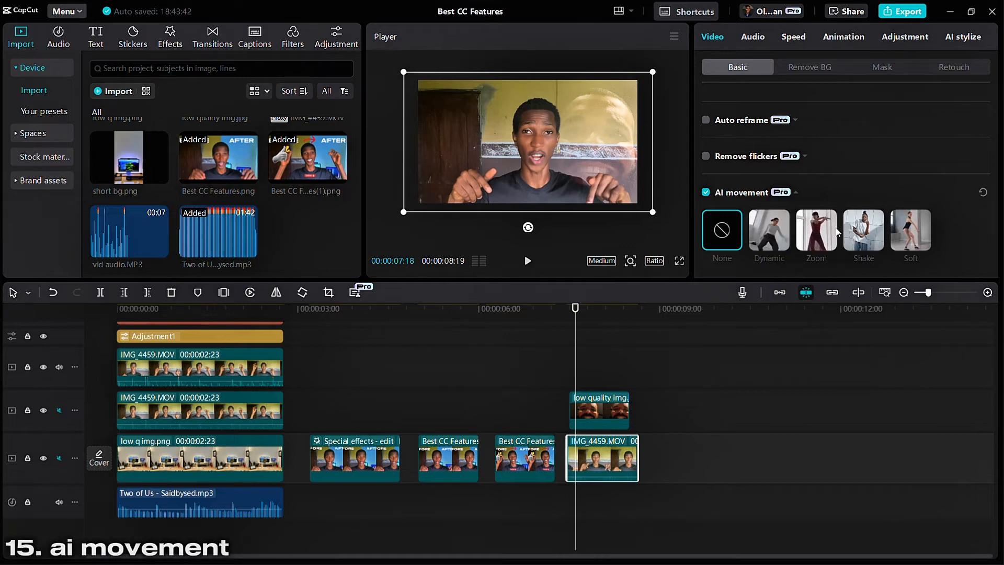
{"action": "left_click", "coordinate": [763, 236]}
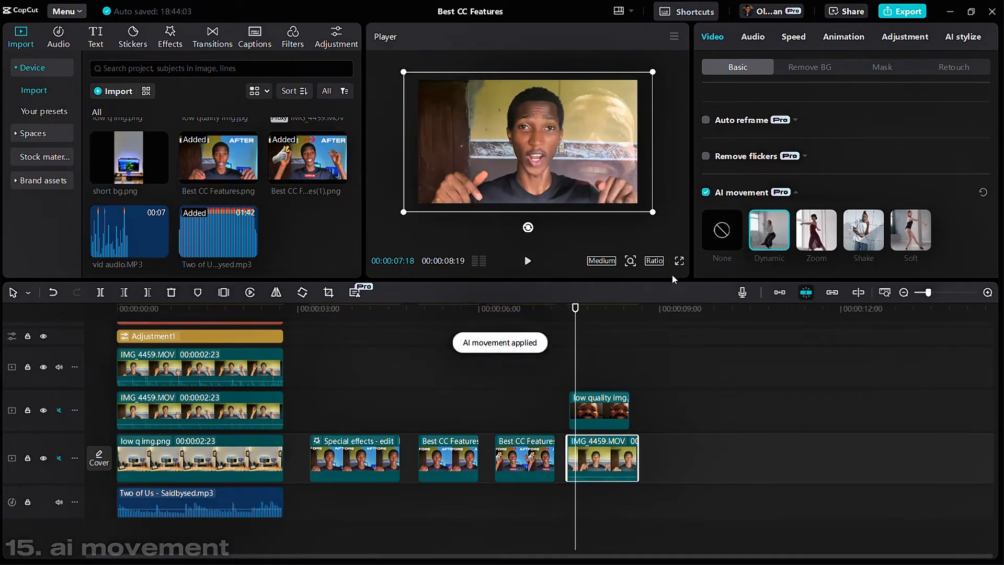
Step: Play back the last IMG_4459.MOV clip from its start to preview the Dynamic movement
{"action": "left_click", "coordinate": [567, 360]}
{"action": "key", "text": "space"}
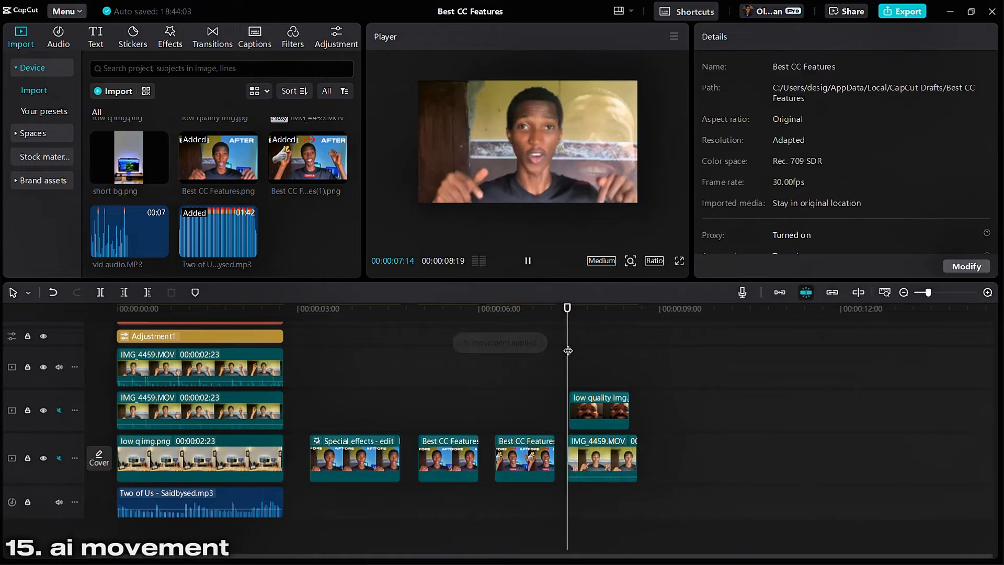
{"action": "key", "text": "space"}
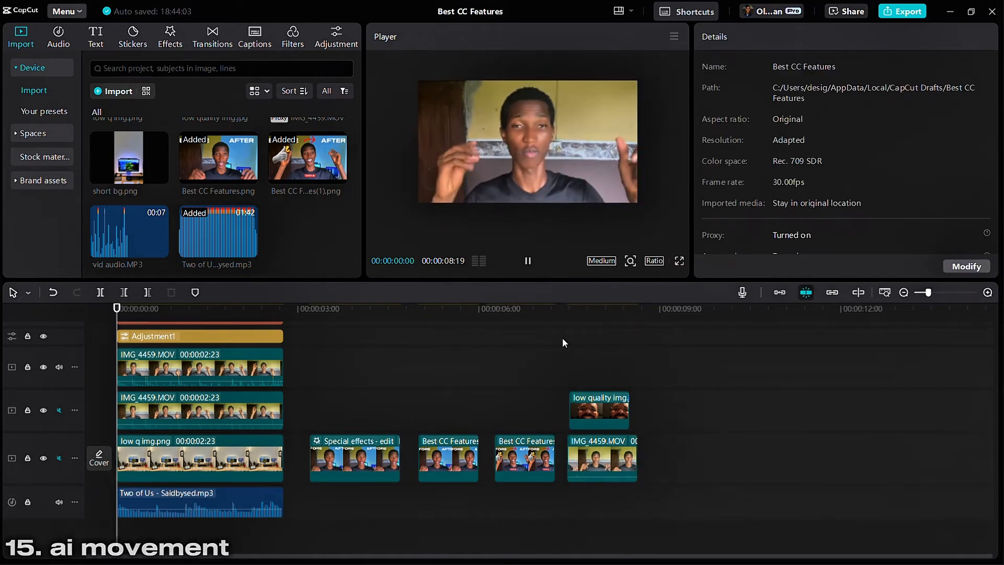
{"action": "left_click", "coordinate": [566, 340]}
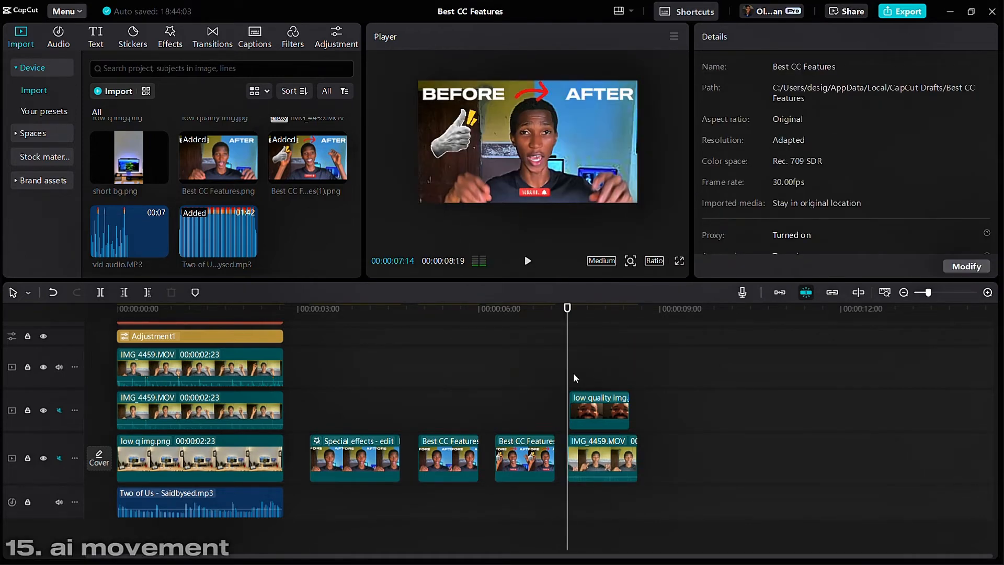
{"action": "key", "text": "space"}
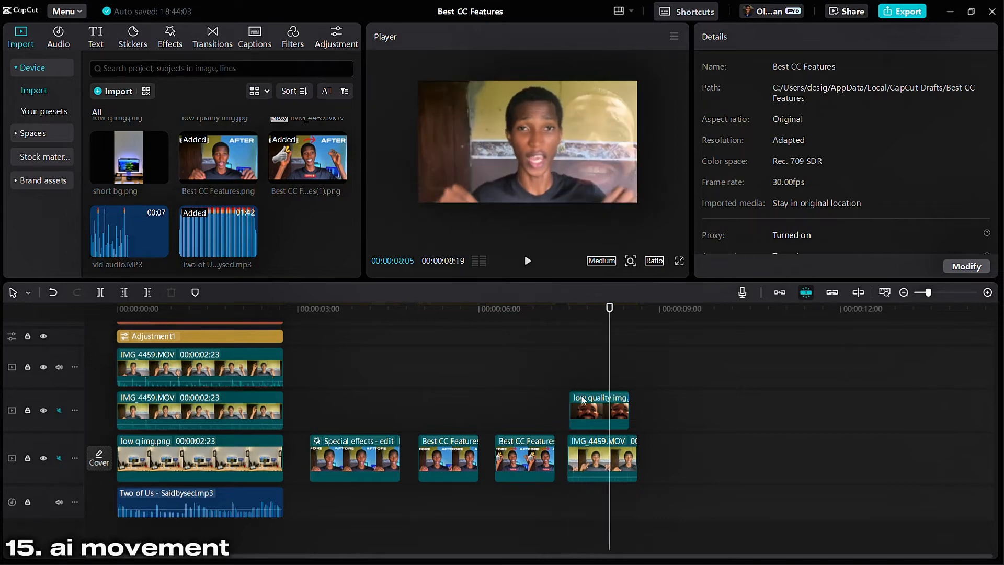
Step: Switch the last IMG_4459.MOV clip's AI movement style to Zoom
{"action": "left_click", "coordinate": [586, 450]}
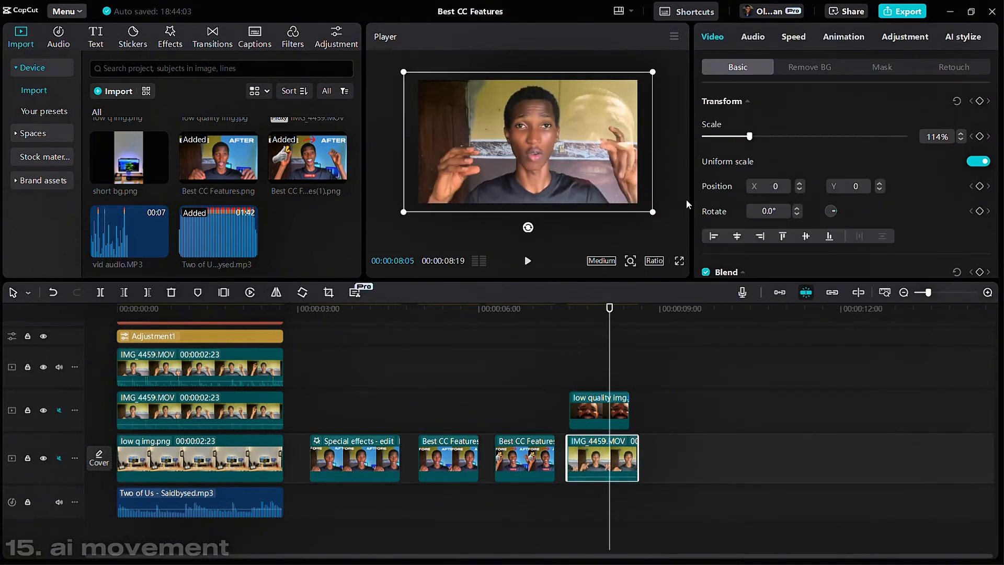
{"action": "scroll", "coordinate": [770, 200], "scroll_direction": "down", "scroll_amount": 5}
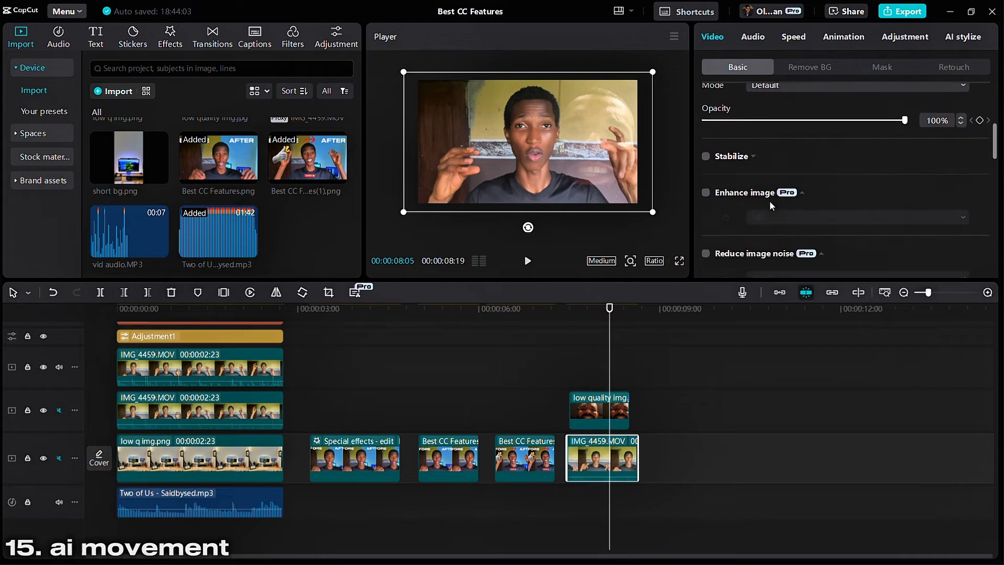
{"action": "scroll", "coordinate": [770, 199], "scroll_direction": "down", "scroll_amount": 8}
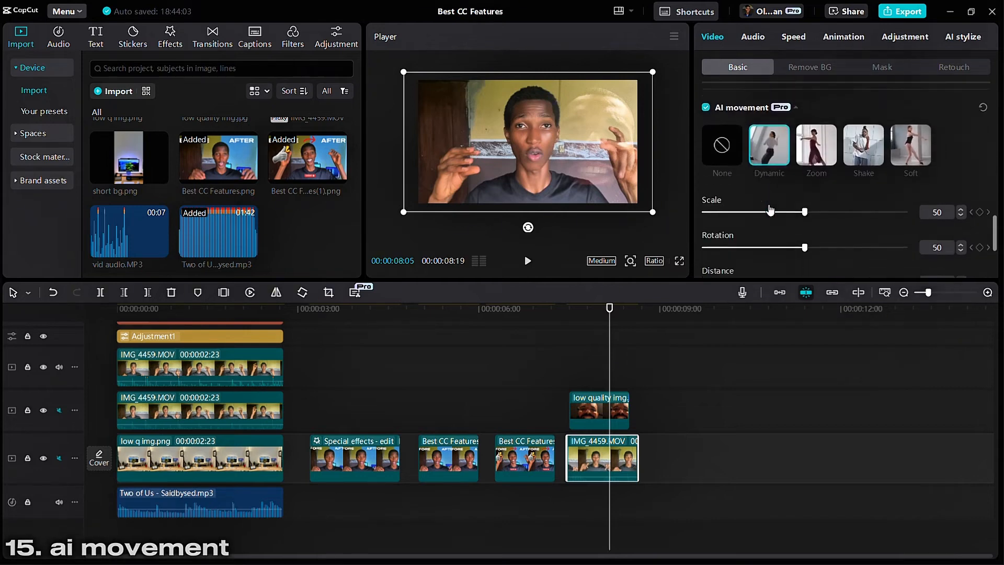
{"action": "left_click", "coordinate": [824, 131]}
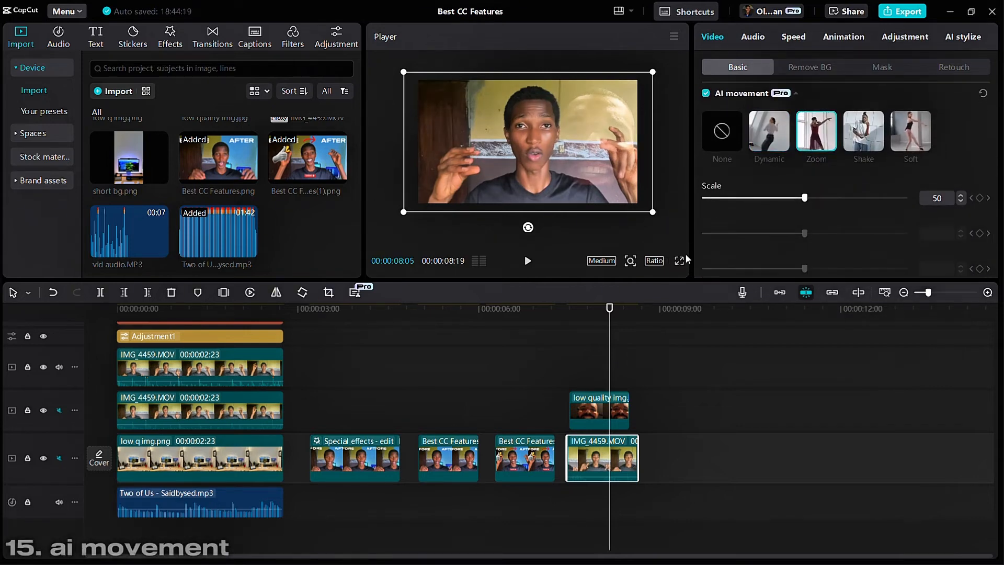
Step: Play back the last IMG_4459.MOV clip to preview the Zoom movement
{"action": "left_click", "coordinate": [576, 360]}
{"action": "key", "text": "space"}
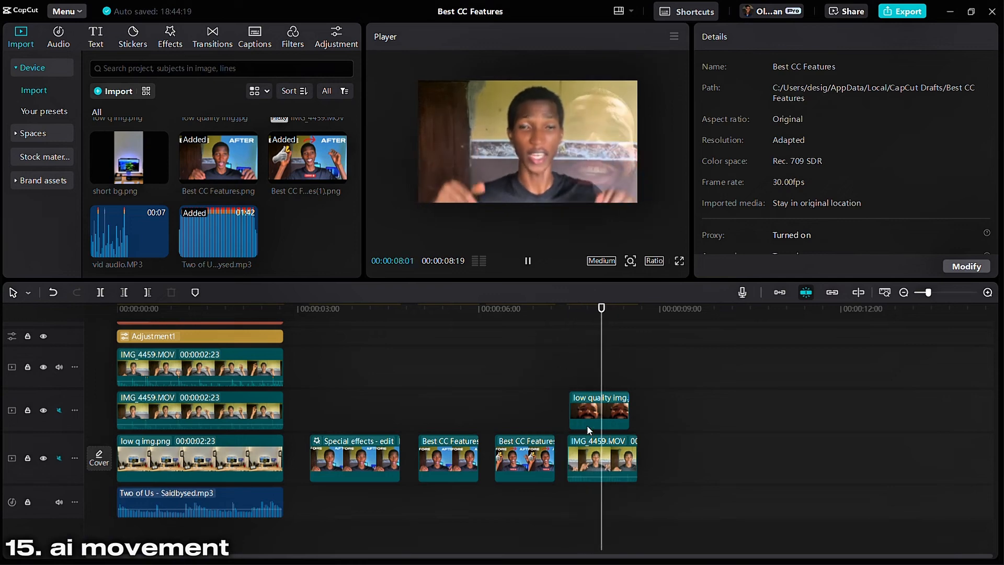
{"action": "key", "text": "space"}
Step: Change the AI movement style of the last IMG_4459.MOV clip to Shake
{"action": "left_click", "coordinate": [590, 445]}
{"action": "scroll", "coordinate": [758, 120], "scroll_direction": "down", "scroll_amount": 8}
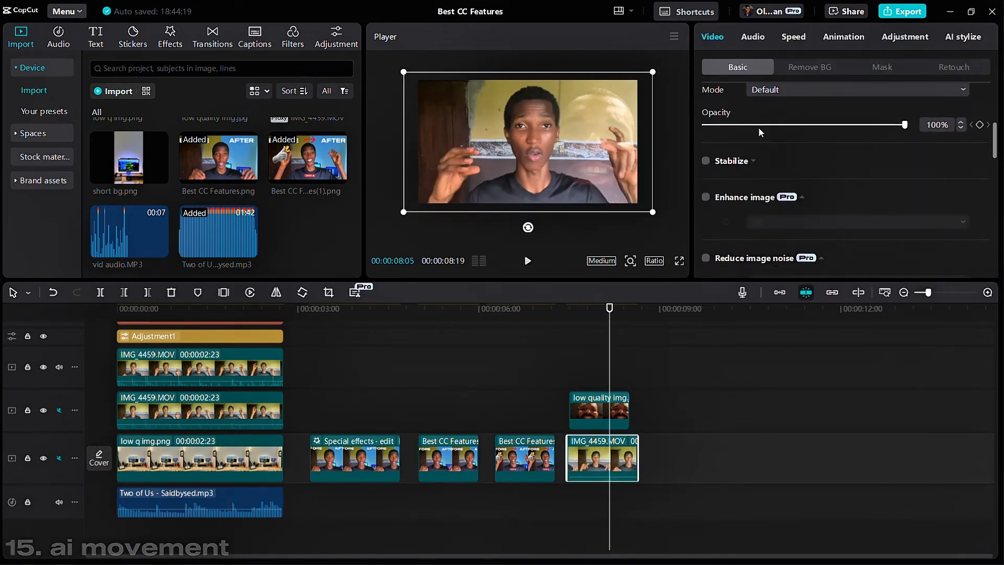
{"action": "scroll", "coordinate": [762, 151], "scroll_direction": "down", "scroll_amount": 10}
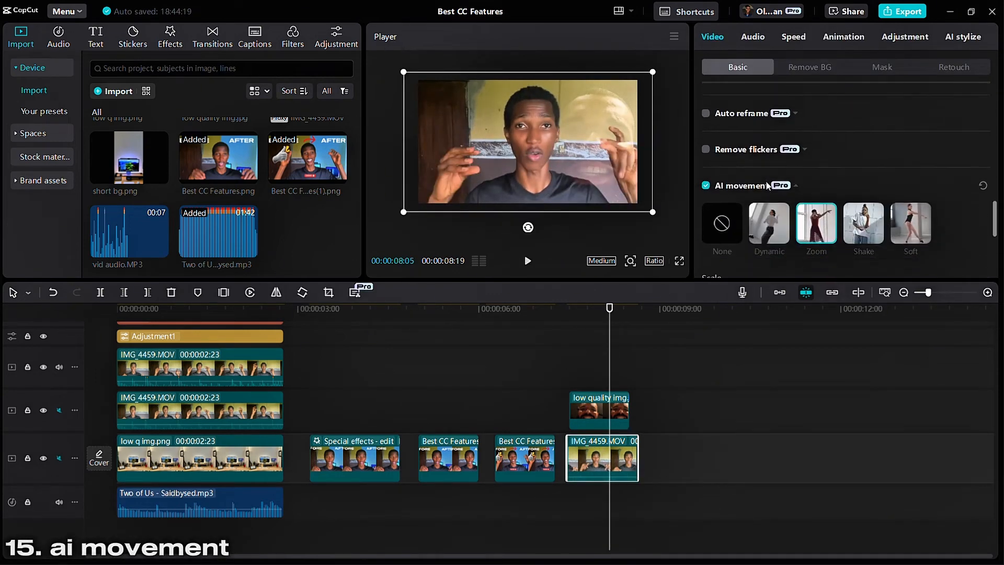
{"action": "left_click", "coordinate": [863, 203]}
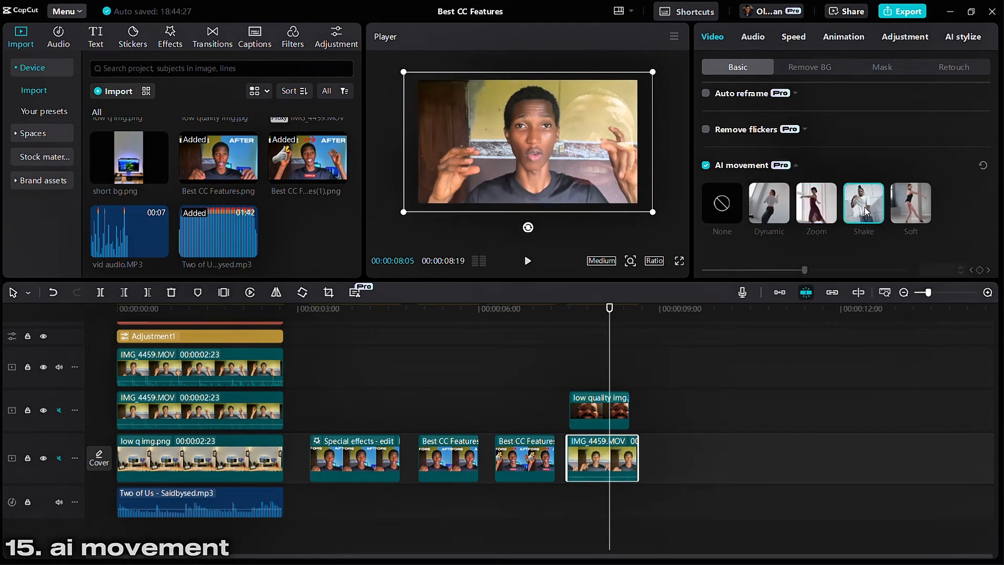
Step: Play the last IMG_4459.MOV clip repeatedly from near its start to preview the Shake movement
{"action": "left_click", "coordinate": [570, 357]}
{"action": "key", "text": "space"}
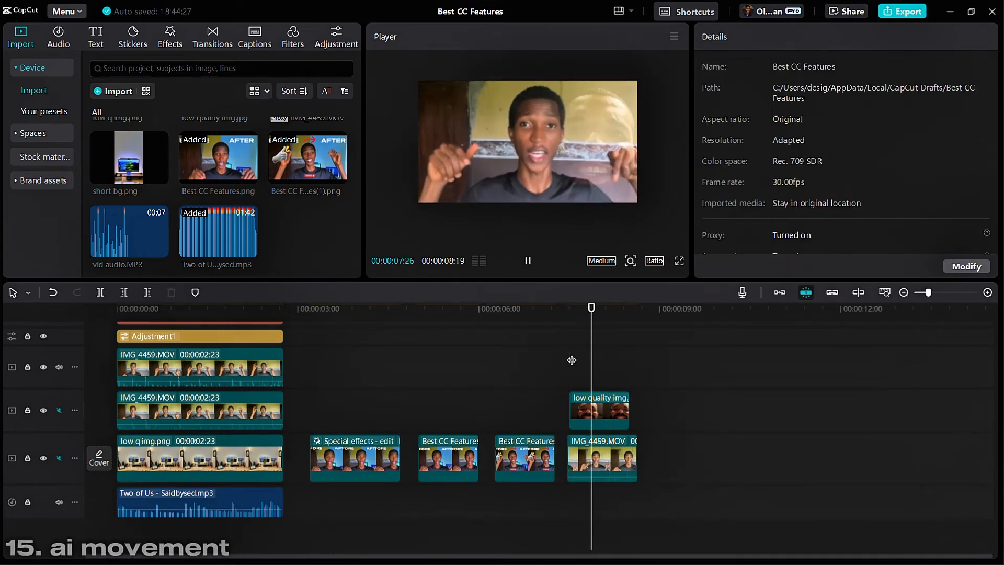
{"action": "left_click", "coordinate": [572, 360]}
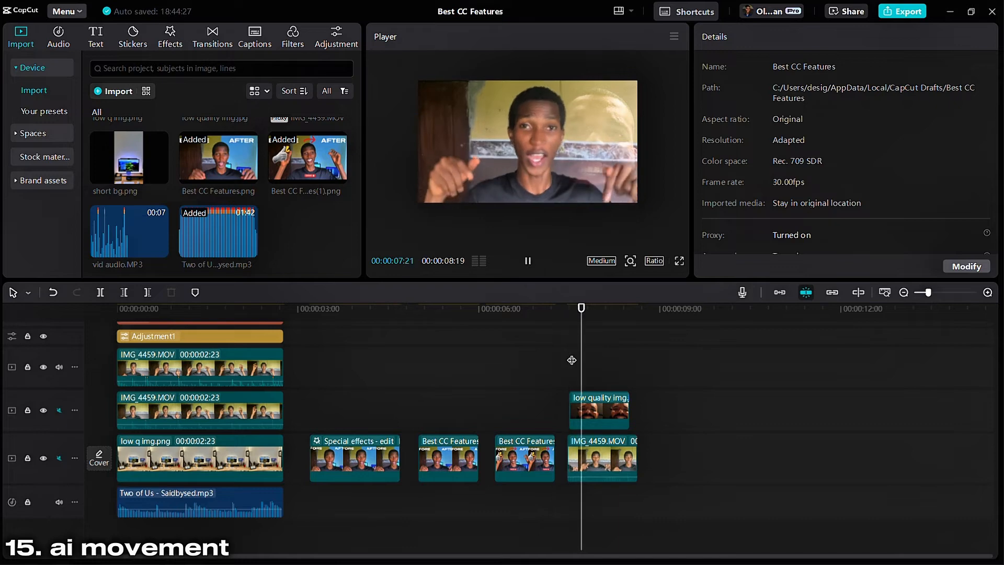
{"action": "key", "text": "space"}
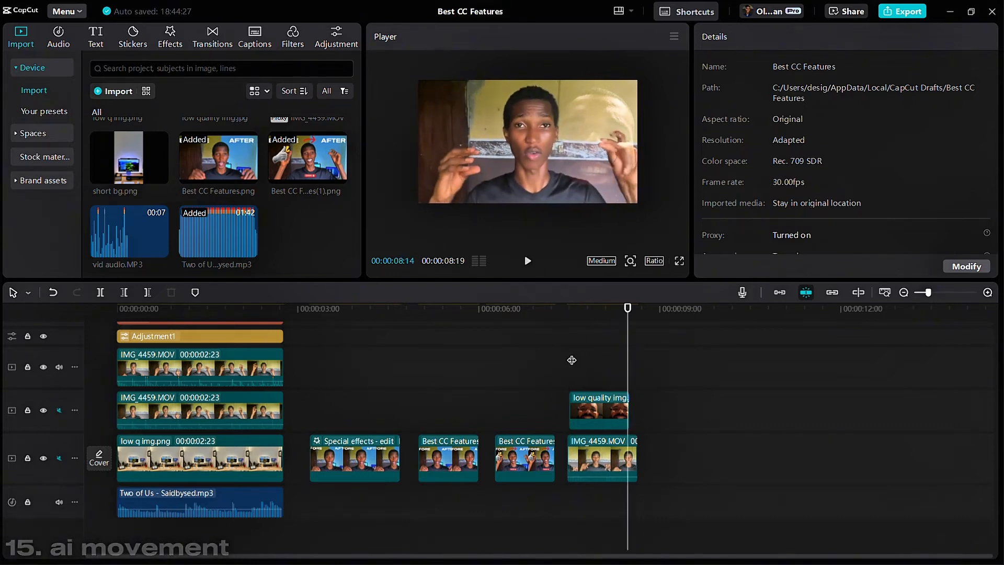
{"action": "left_click", "coordinate": [572, 360]}
{"action": "key", "text": "space"}
{"action": "key", "text": "space"}
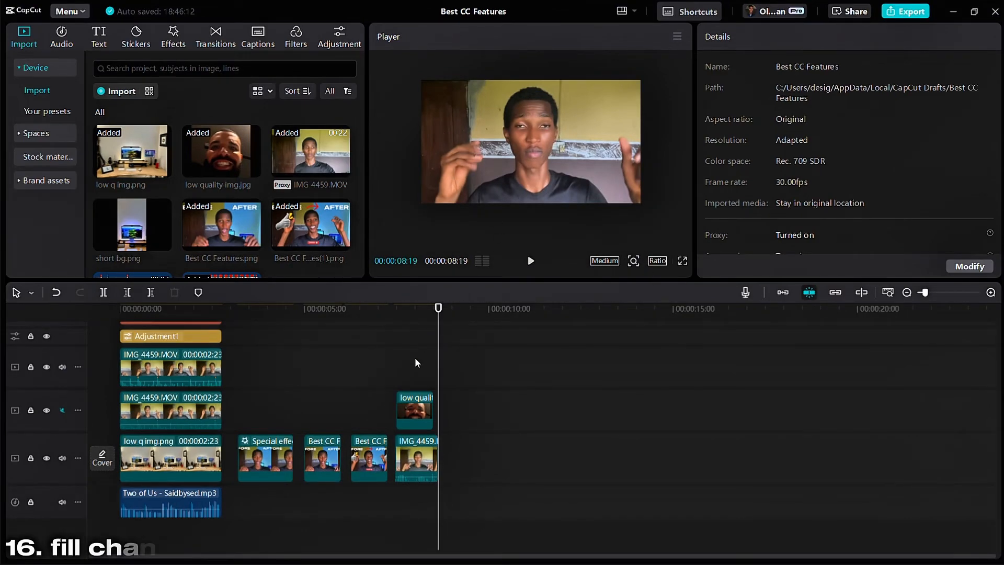
Step: Enable Fill channel for the last IMG_4459.MOV clip's audio and set it to Fill right with left
{"action": "left_click", "coordinate": [424, 465]}
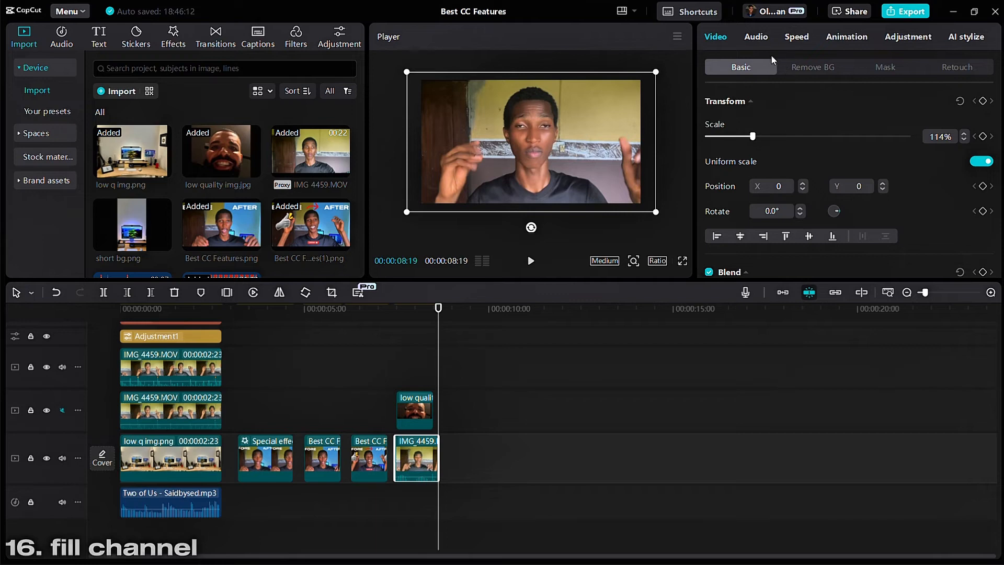
{"action": "left_click", "coordinate": [753, 43]}
{"action": "scroll", "coordinate": [761, 178], "scroll_direction": "down", "scroll_amount": 5}
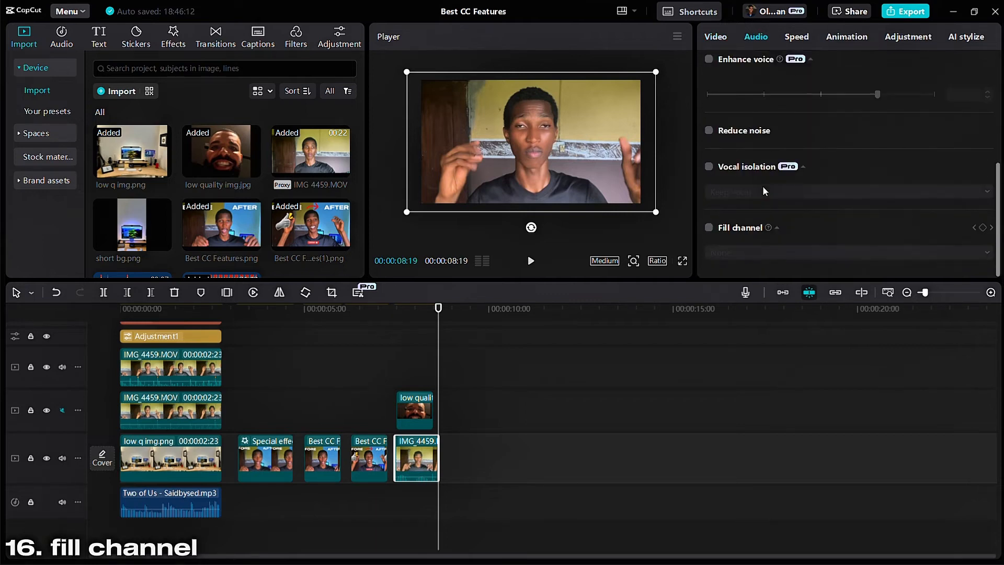
{"action": "left_click", "coordinate": [709, 228]}
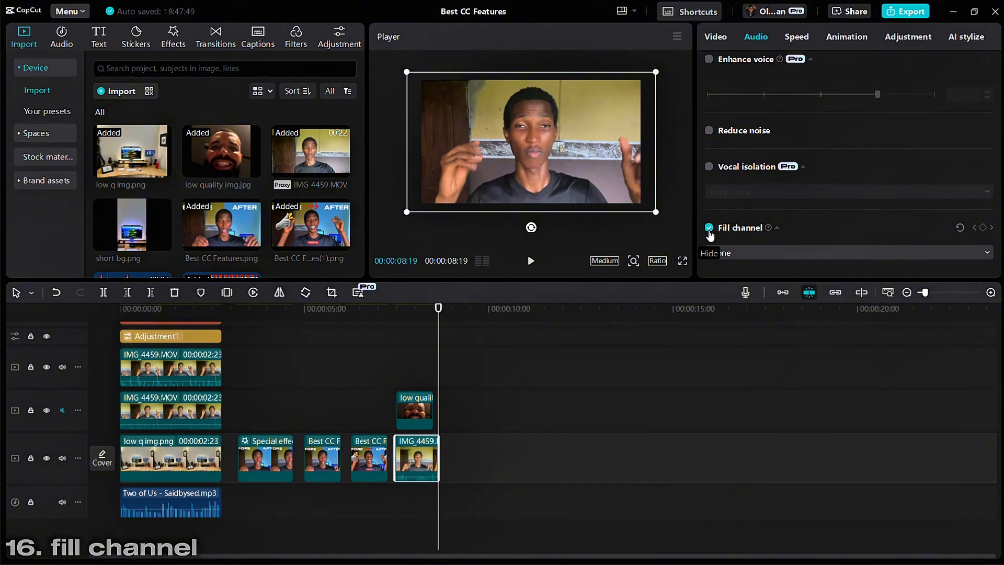
{"action": "scroll", "coordinate": [742, 215], "scroll_direction": "up", "scroll_amount": 4}
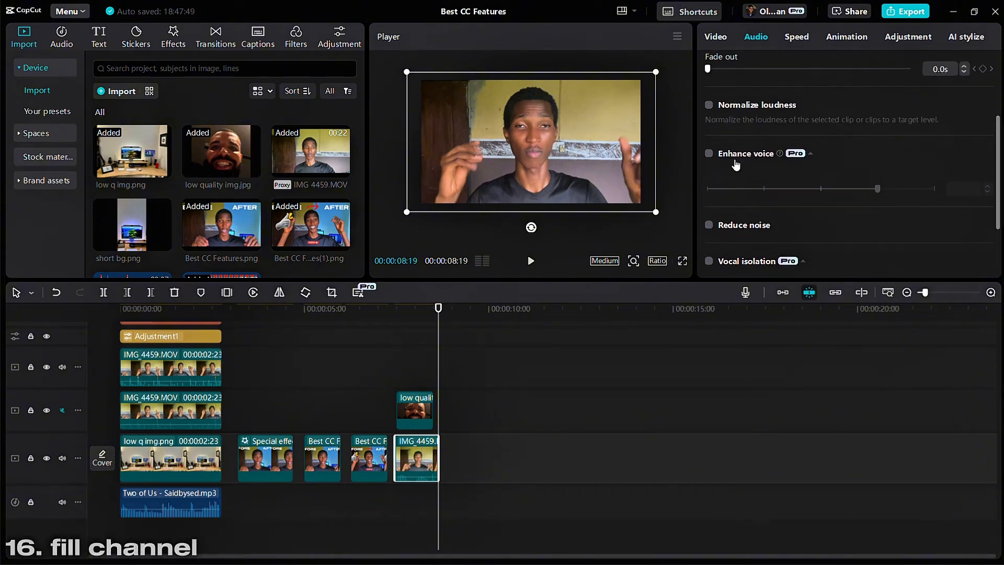
{"action": "scroll", "coordinate": [734, 163], "scroll_direction": "down", "scroll_amount": 3}
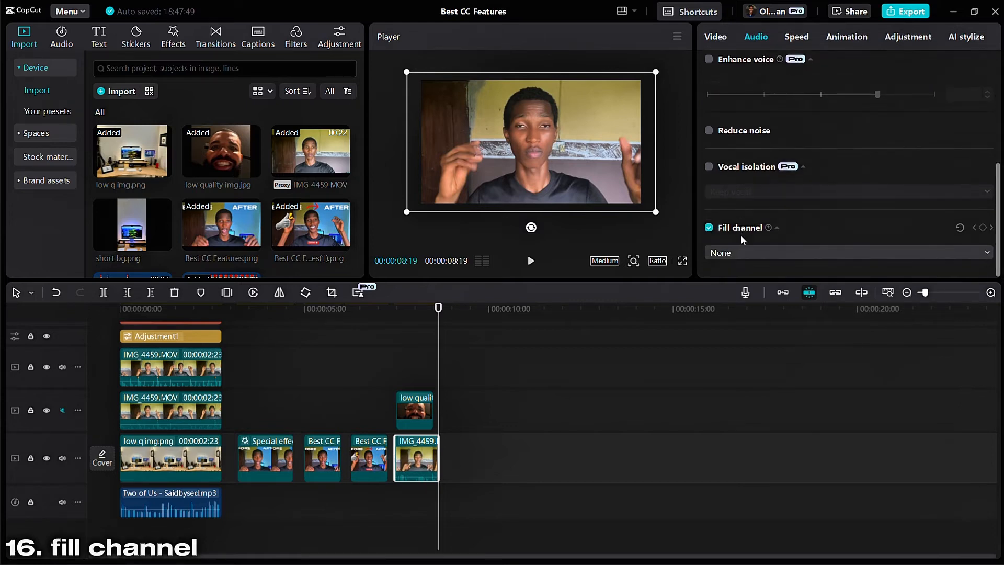
{"action": "left_click", "coordinate": [724, 258]}
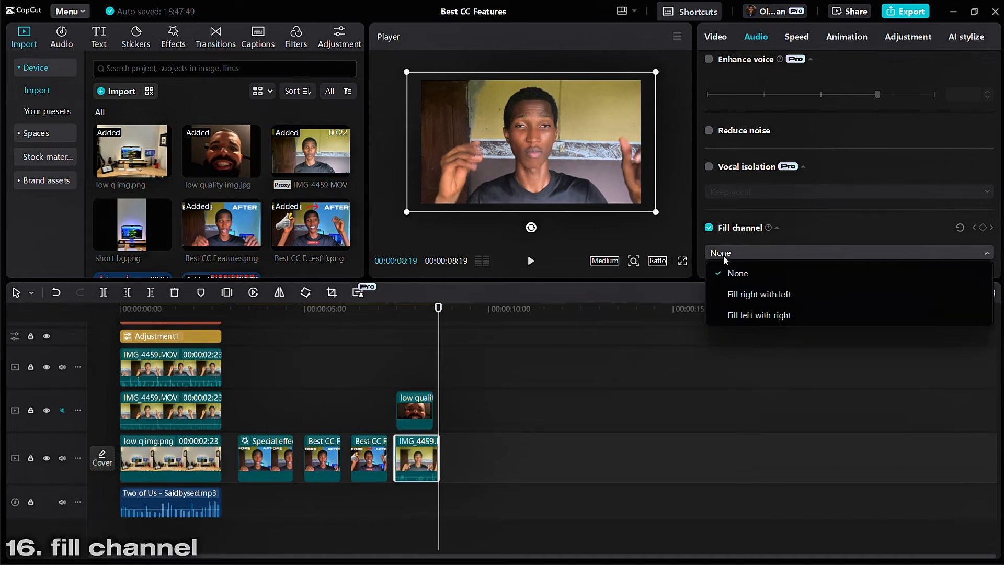
{"action": "left_click", "coordinate": [755, 294]}
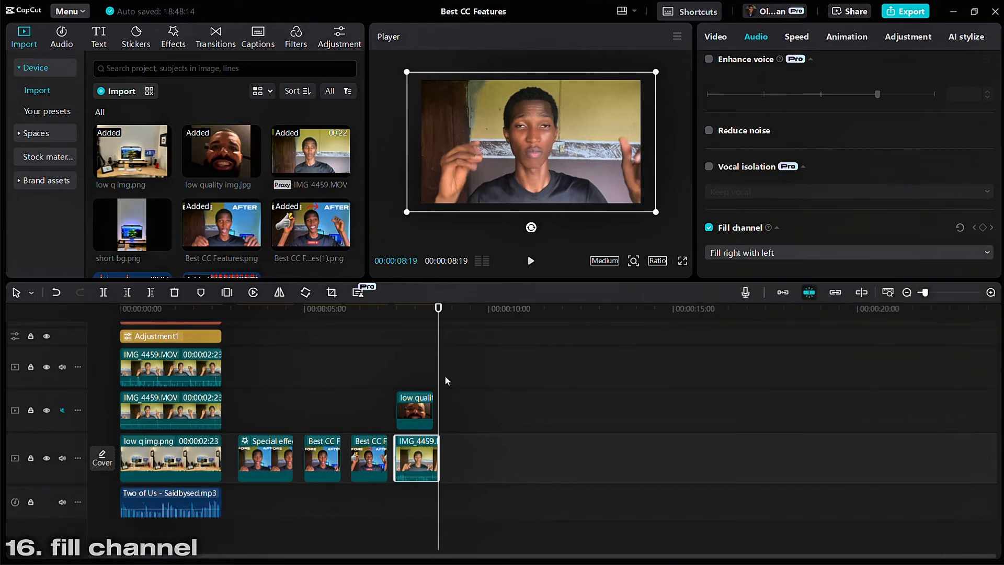
Step: Play the last IMG_4459.MOV clip with Fill channel on, and turn off Fill channel in its audio settings
{"action": "left_click", "coordinate": [400, 361]}
{"action": "key", "text": "space"}
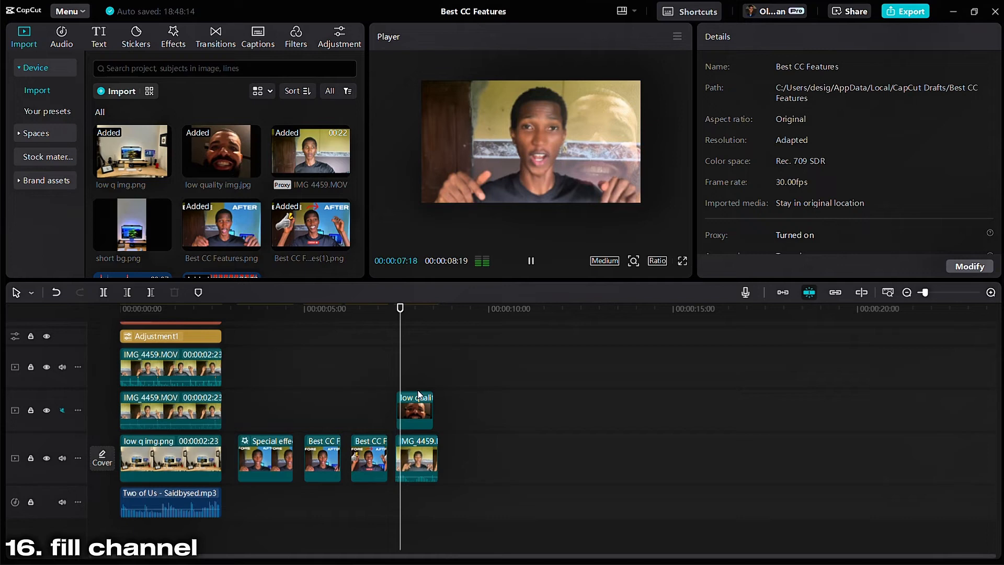
{"action": "left_click", "coordinate": [406, 466]}
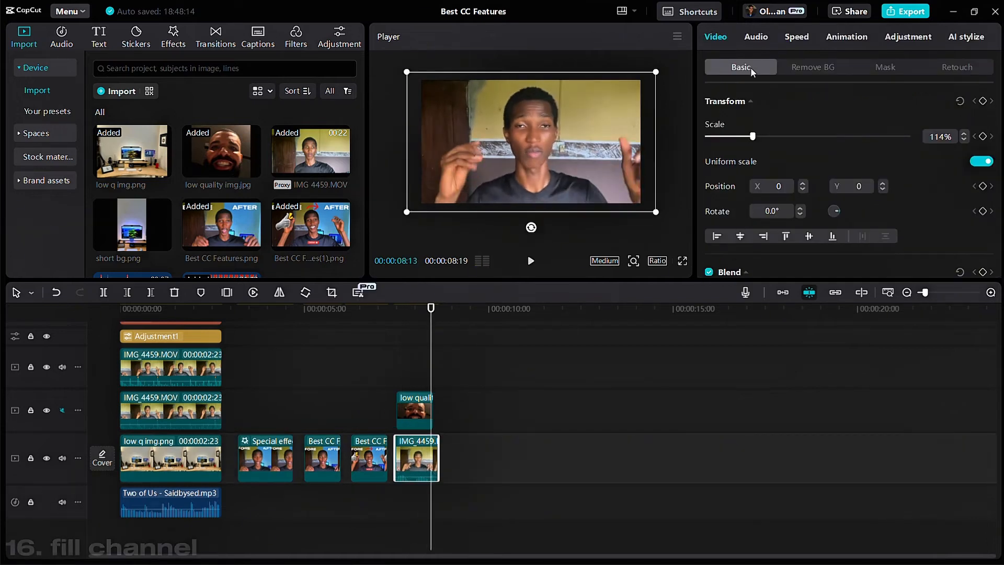
{"action": "left_click", "coordinate": [756, 37]}
{"action": "scroll", "coordinate": [717, 230], "scroll_direction": "down", "scroll_amount": 5}
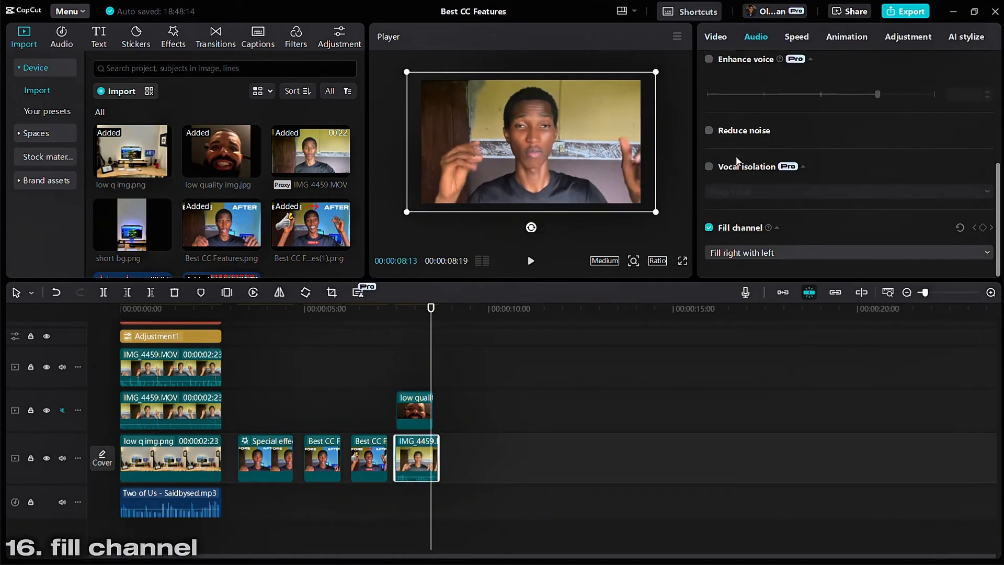
{"action": "left_click", "coordinate": [709, 228]}
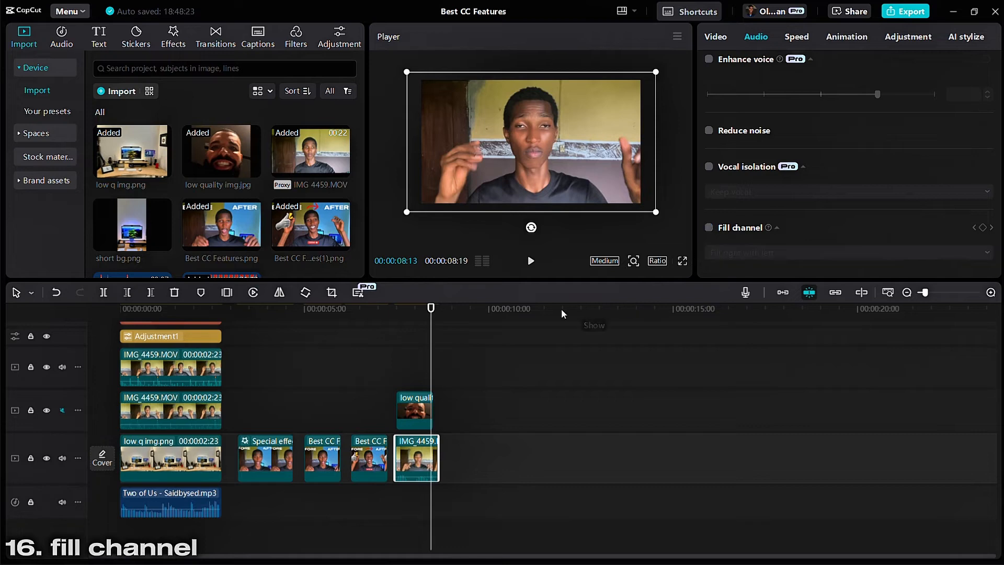
Step: Play the last IMG_4459.MOV clip without Fill channel, and turn Fill channel back on for it
{"action": "left_click", "coordinate": [396, 369]}
{"action": "key", "text": "space"}
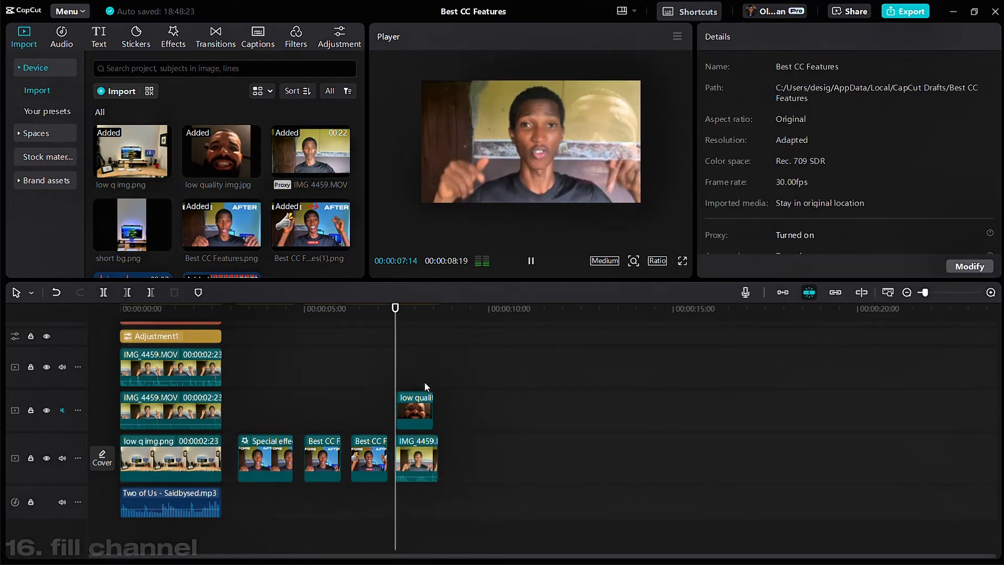
{"action": "left_click", "coordinate": [417, 448]}
{"action": "left_click", "coordinate": [756, 37]}
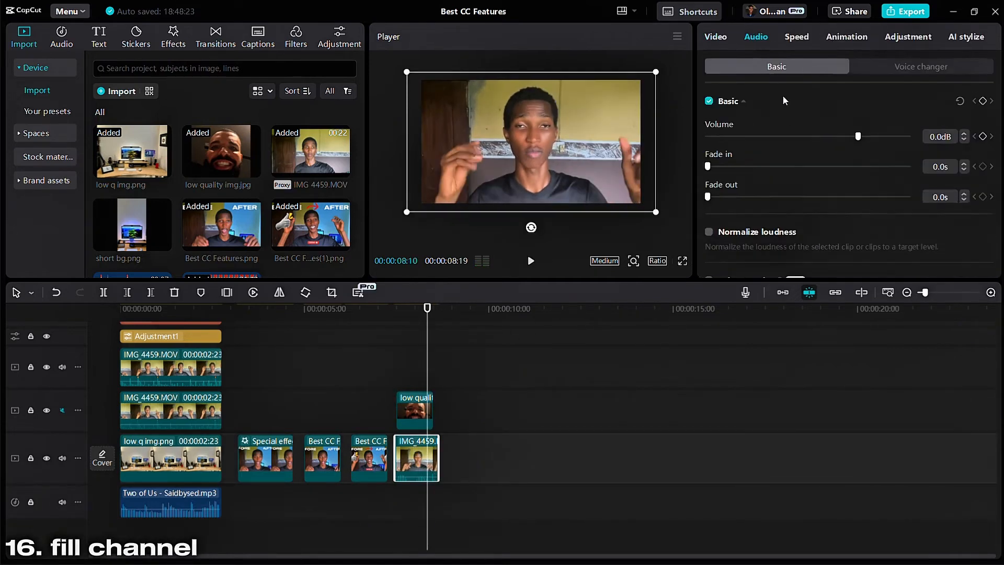
{"action": "scroll", "coordinate": [783, 95], "scroll_direction": "down", "scroll_amount": 5}
{"action": "left_click", "coordinate": [710, 228]}
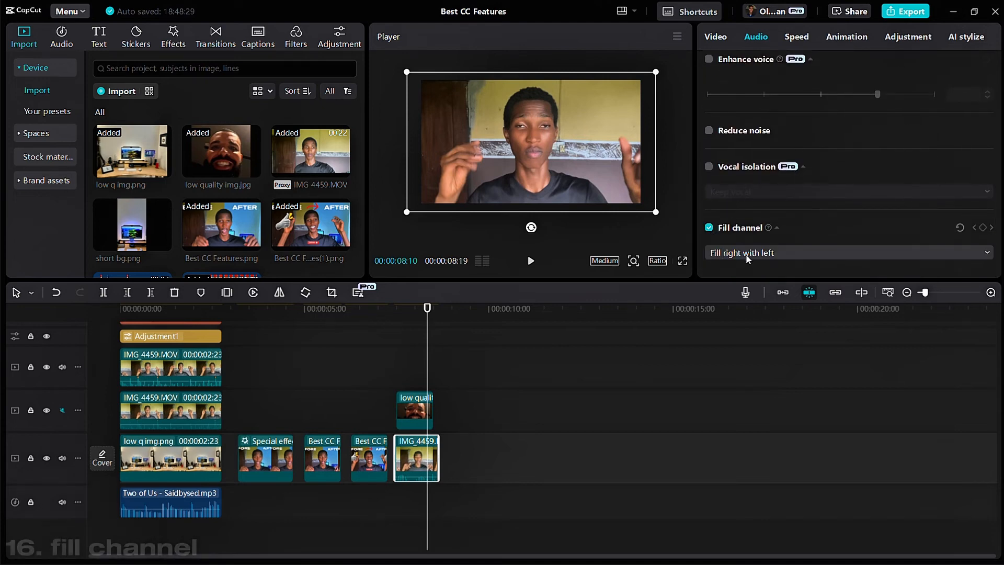
Step: Play the last IMG_4459.MOV clip again and change its Fill channel option to Fill left with right
{"action": "left_click", "coordinate": [403, 381]}
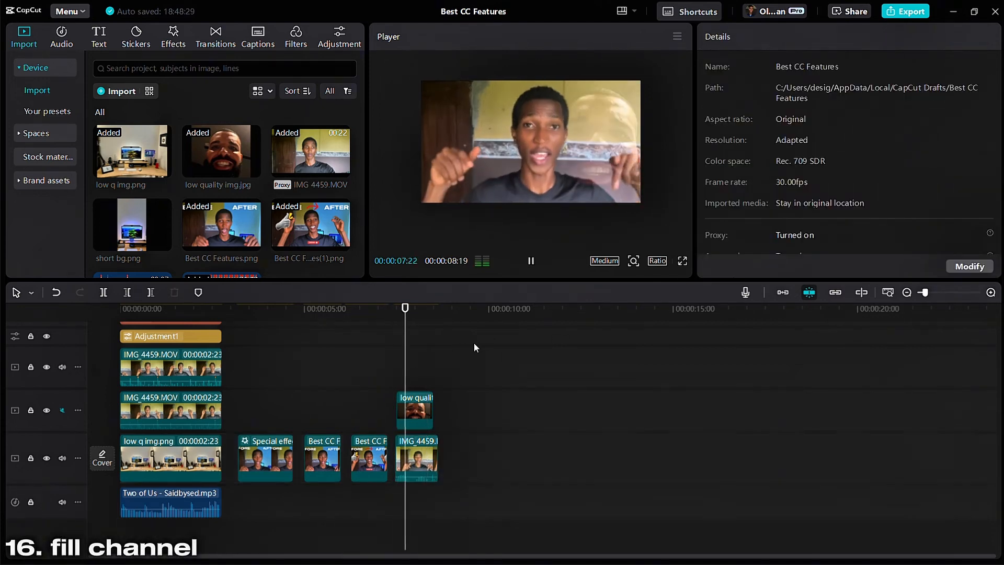
{"action": "left_click", "coordinate": [429, 451]}
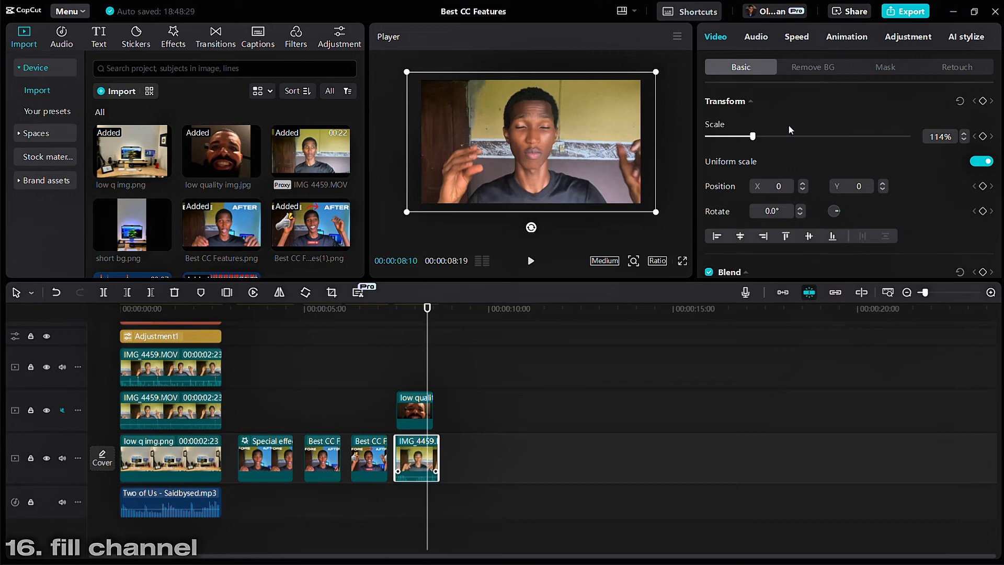
{"action": "left_click", "coordinate": [756, 37]}
{"action": "scroll", "coordinate": [753, 195], "scroll_direction": "down", "scroll_amount": 3}
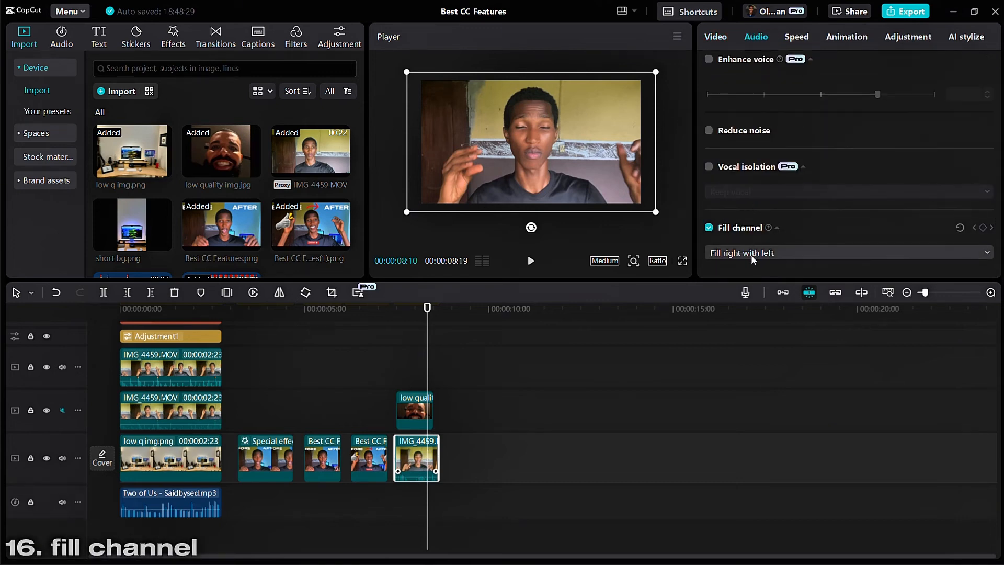
{"action": "left_click", "coordinate": [751, 253]}
{"action": "left_click", "coordinate": [747, 316]}
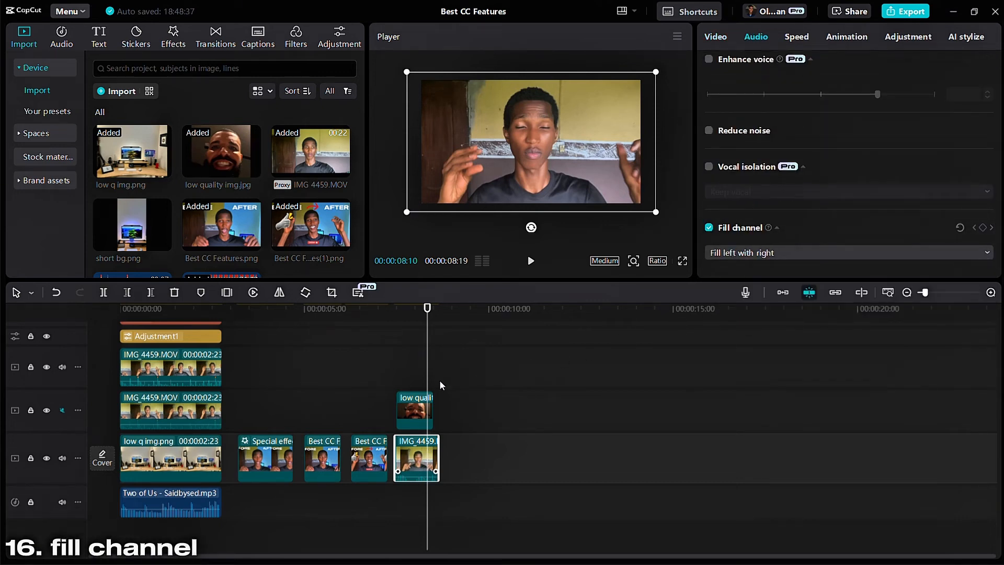
Step: Play the last IMG_4459.MOV clip to hear its audio with Fill left with right
{"action": "left_click", "coordinate": [397, 373]}
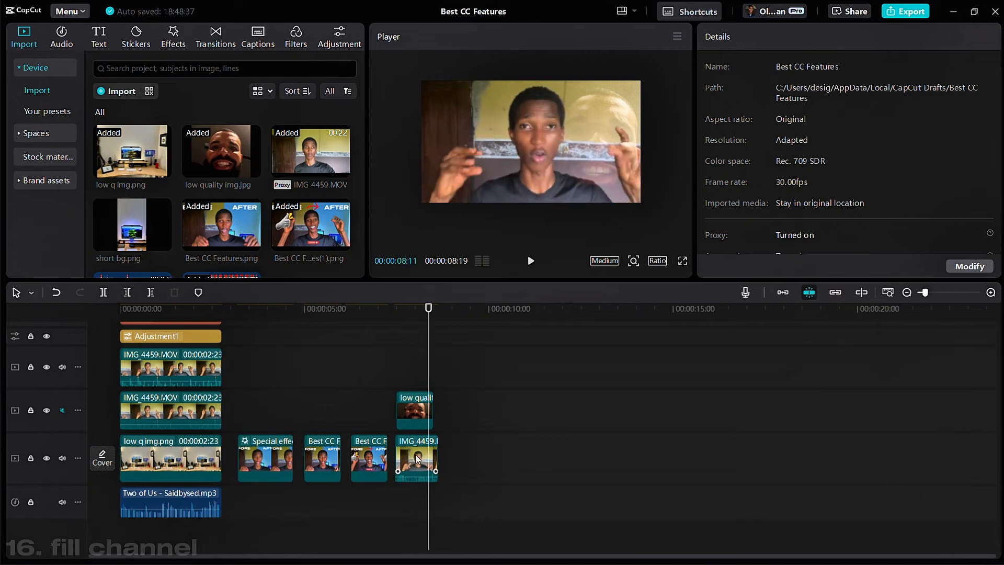
{"action": "left_click", "coordinate": [399, 373]}
{"action": "key", "text": "space"}
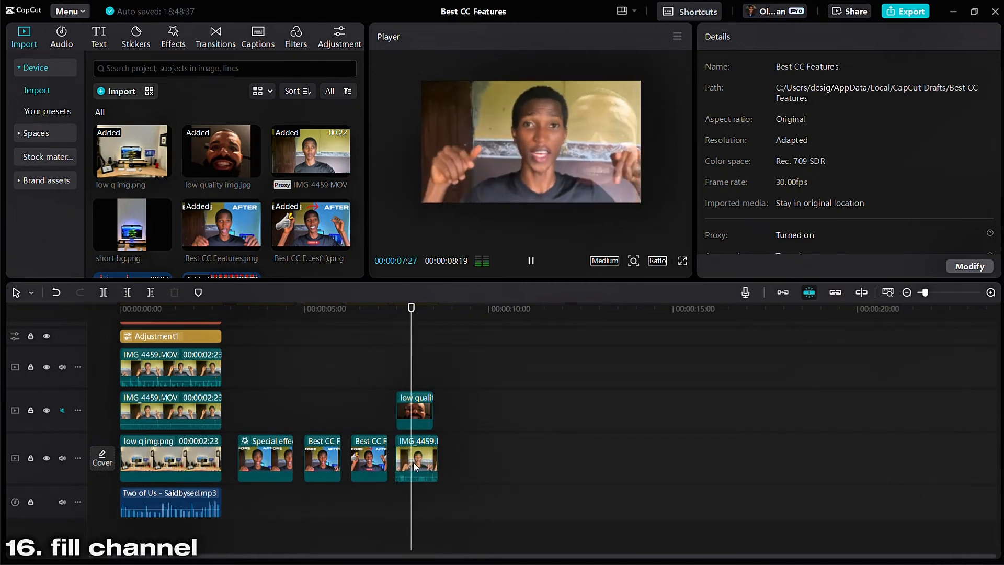
{"action": "left_click", "coordinate": [416, 466]}
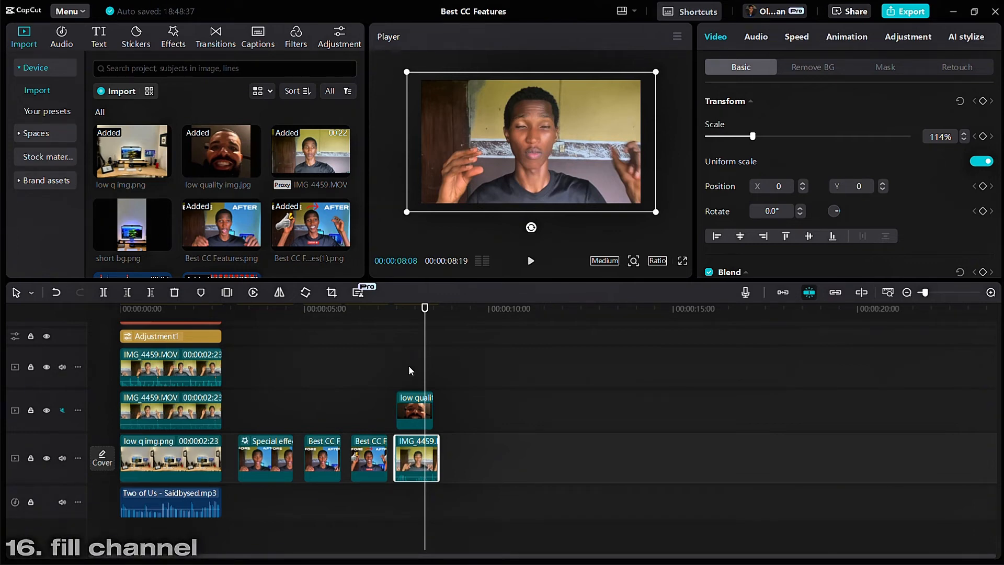
Step: Add man and woman danceing.mp4 to the main track, about one second after the last IMG_4459.MOV clip
{"action": "scroll", "coordinate": [742, 162], "scroll_direction": "down", "scroll_amount": 10}
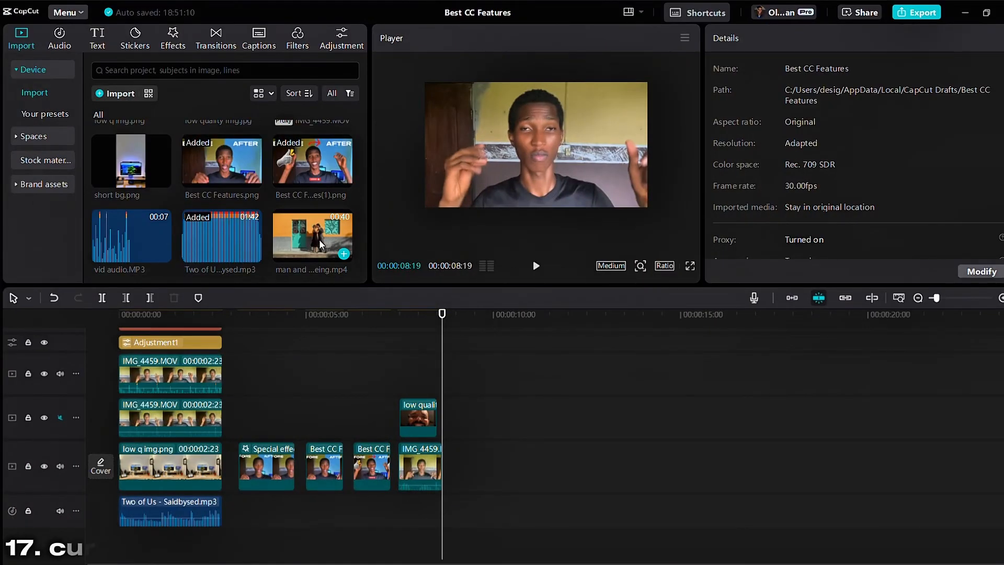
{"action": "left_click_drag", "start_coordinate": [312, 236], "coordinate": [485, 464]}
{"action": "left_click_drag", "start_coordinate": [478, 412], "coordinate": [664, 413]}
{"action": "scroll", "coordinate": [553, 419], "scroll_direction": "down", "scroll_amount": 4}
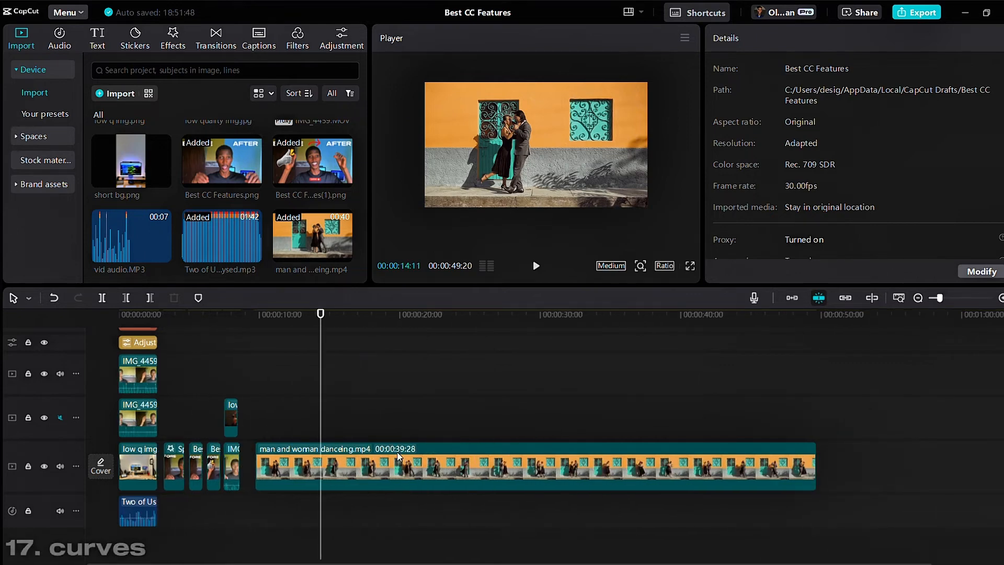
Step: Try the Montage speed curve on the man and woman danceing.mp4 clip and reset its curve to None
{"action": "left_click", "coordinate": [400, 470]}
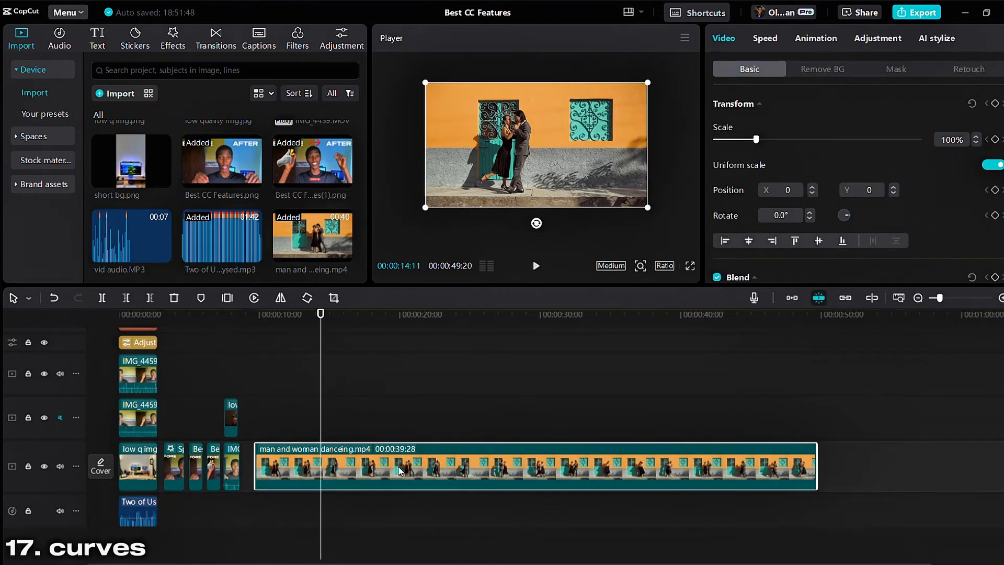
{"action": "left_click", "coordinate": [766, 40]}
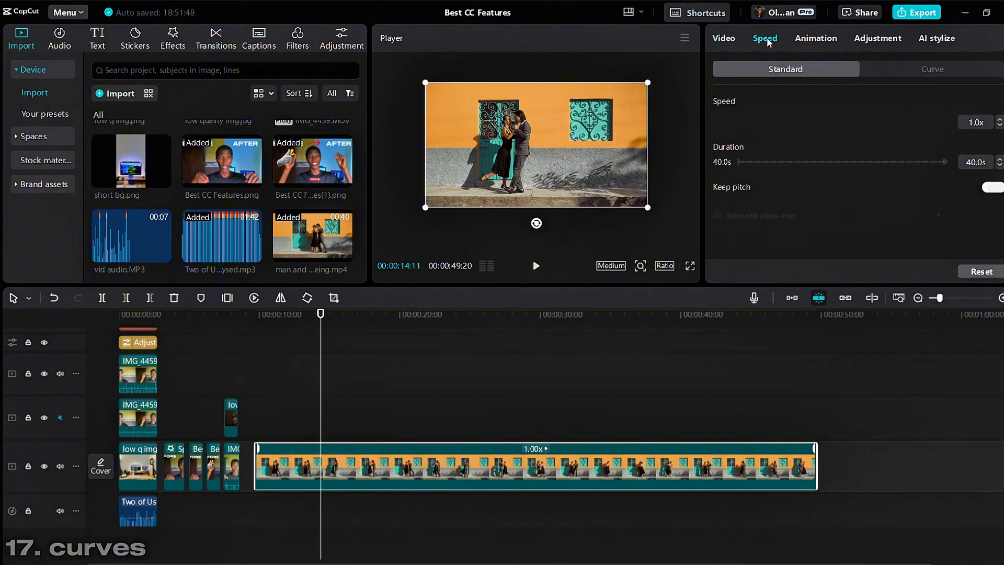
{"action": "left_click", "coordinate": [932, 70]}
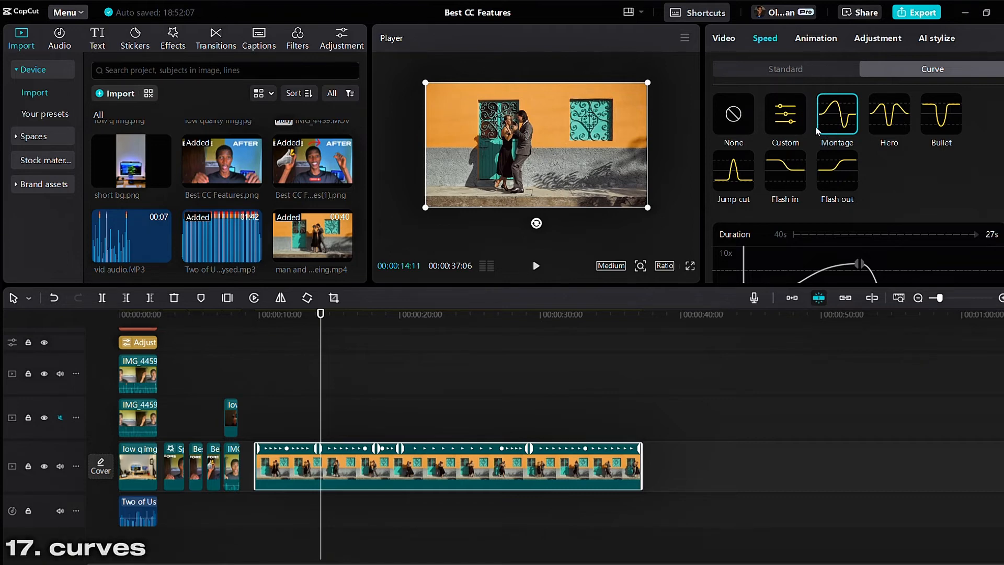
{"action": "left_click", "coordinate": [734, 117]}
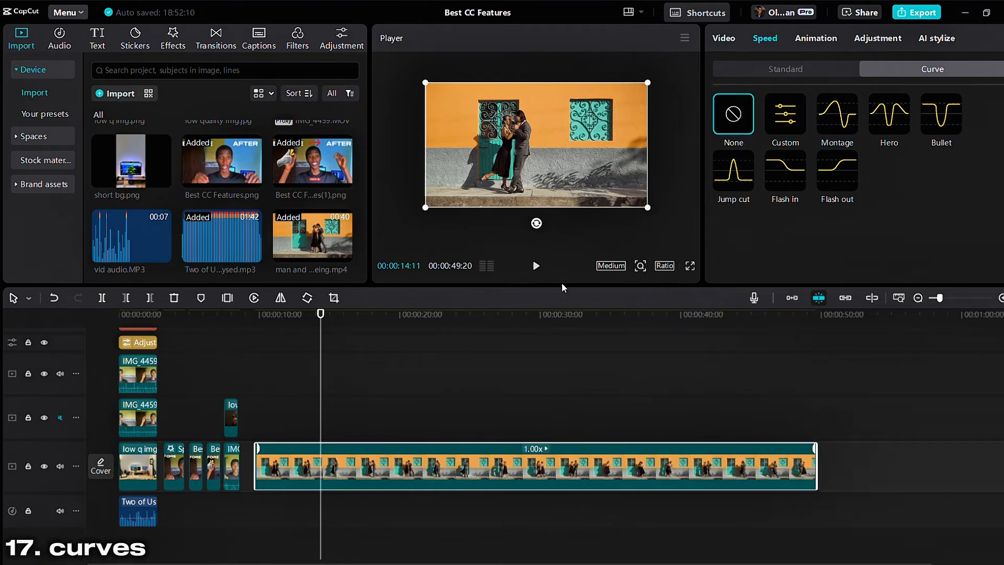
Step: Play the man and woman danceing.mp4 clip briefly from its start at normal speed
{"action": "left_click", "coordinate": [256, 399]}
{"action": "key", "text": "space"}
{"action": "key", "text": "space"}
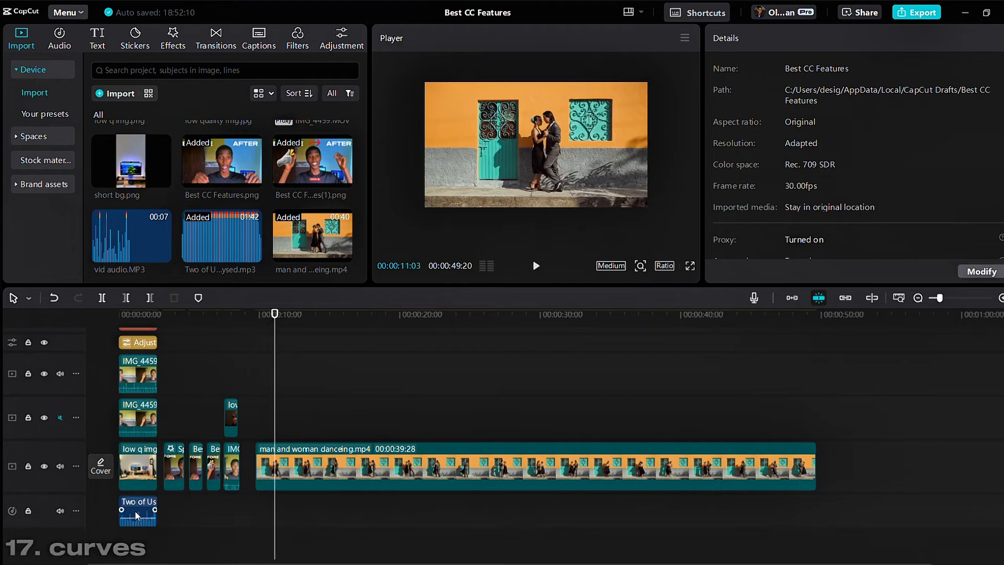
Step: Copy the Two of Us - Saidbysed.mp3 clip to the start of the dancing clip and extend the copy to about 13 seconds
{"action": "left_click", "coordinate": [130, 520]}
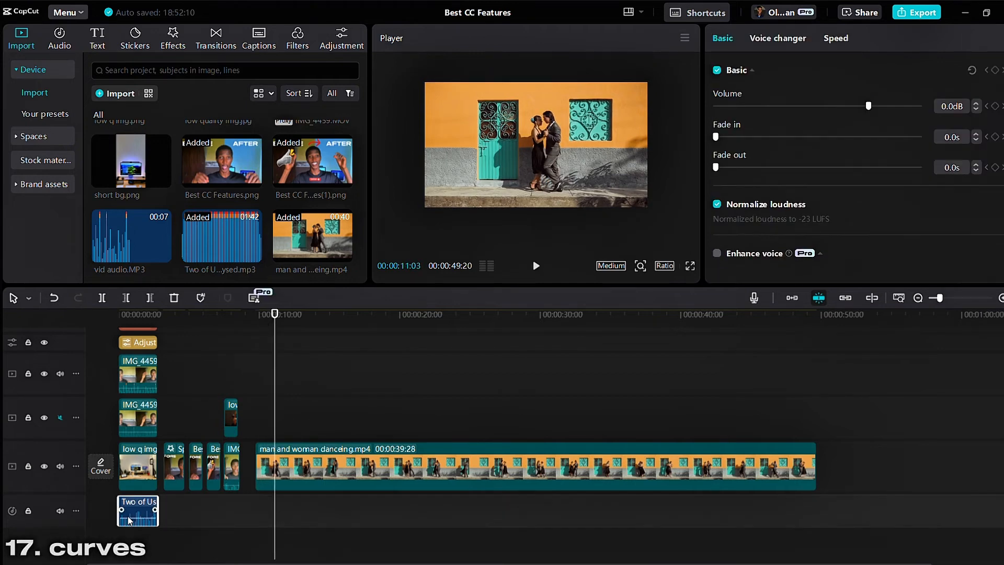
{"action": "left_click", "coordinate": [257, 411]}
{"action": "key", "text": "ctrl+v"}
{"action": "key", "text": "space"}
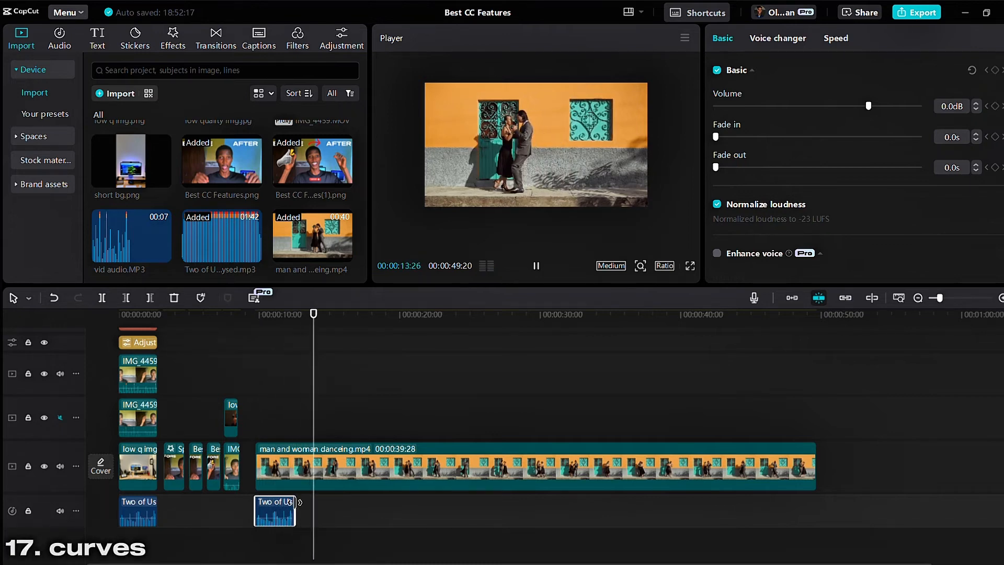
{"action": "key", "text": "space"}
{"action": "left_click_drag", "start_coordinate": [295, 515], "coordinate": [435, 525]}
{"action": "key", "text": "space"}
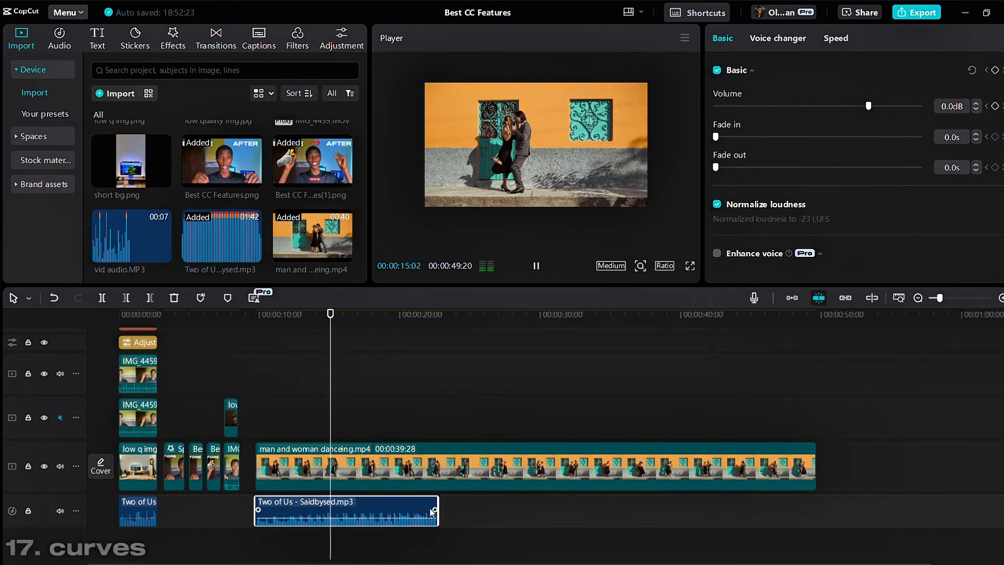
Step: Trim the ends of the man and woman danceing.mp4 clip and the music beneath it to 00:00:20:00
{"action": "left_click", "coordinate": [415, 415]}
{"action": "left_click", "coordinate": [387, 449]}
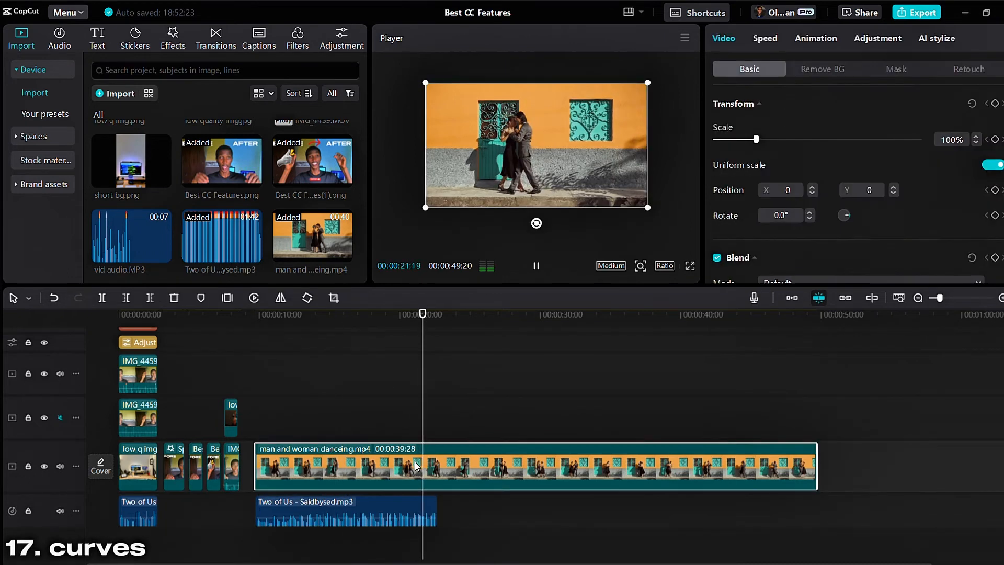
{"action": "key", "text": "w"}
{"action": "left_click", "coordinate": [400, 414]}
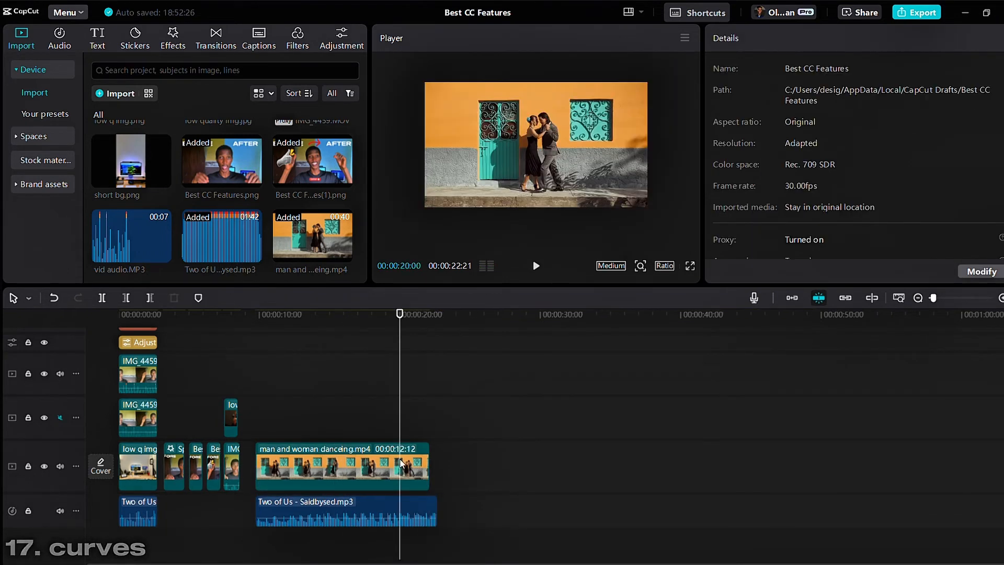
{"action": "left_click", "coordinate": [401, 464]}
{"action": "key", "text": "w"}
{"action": "left_click", "coordinate": [434, 506]}
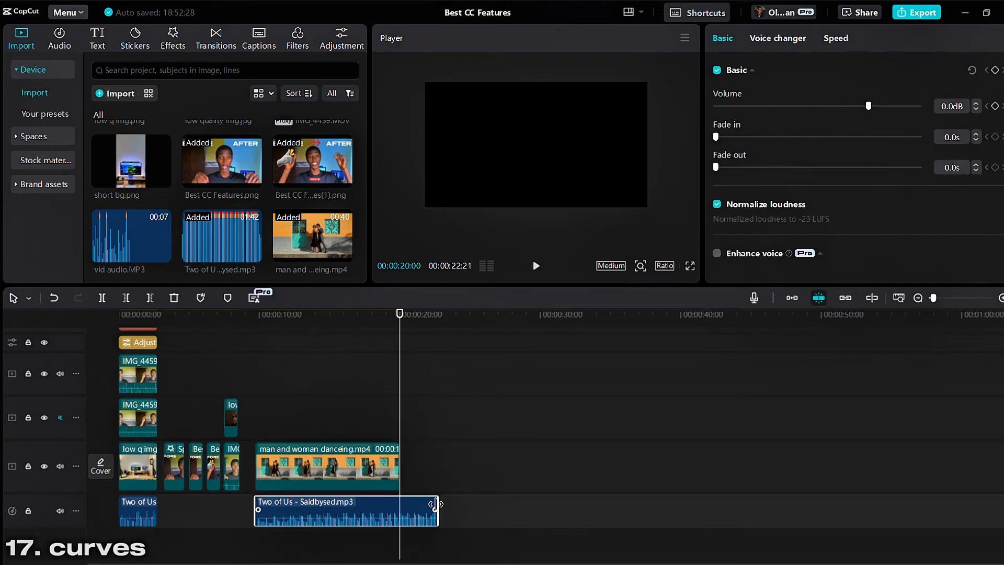
{"action": "left_click_drag", "start_coordinate": [434, 506], "coordinate": [401, 507]}
Step: Apply the Montage speed curve to the trimmed man and woman danceing.mp4 clip
{"action": "left_click", "coordinate": [263, 416]}
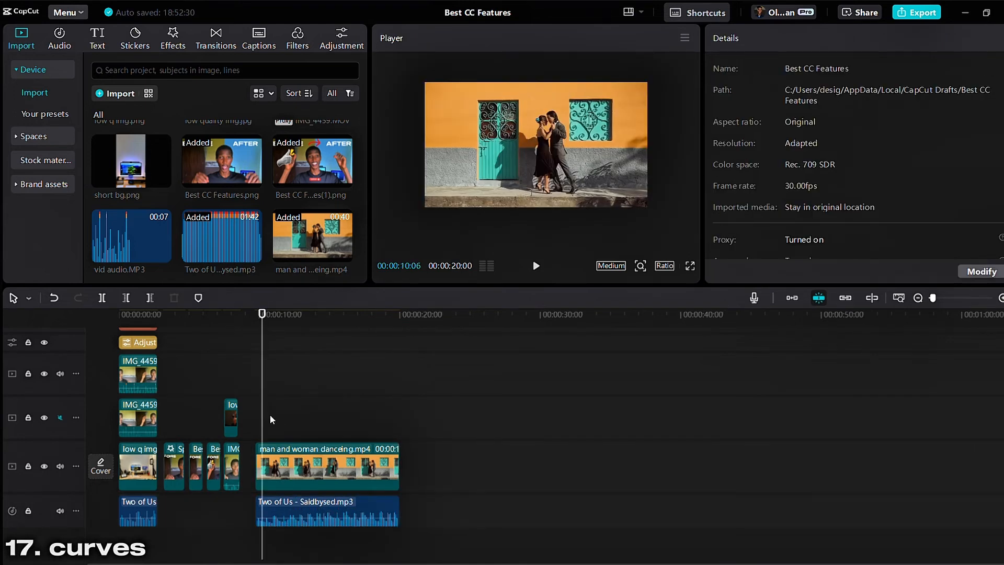
{"action": "left_click", "coordinate": [288, 464]}
{"action": "left_click", "coordinate": [773, 46]}
{"action": "left_click", "coordinate": [873, 66]}
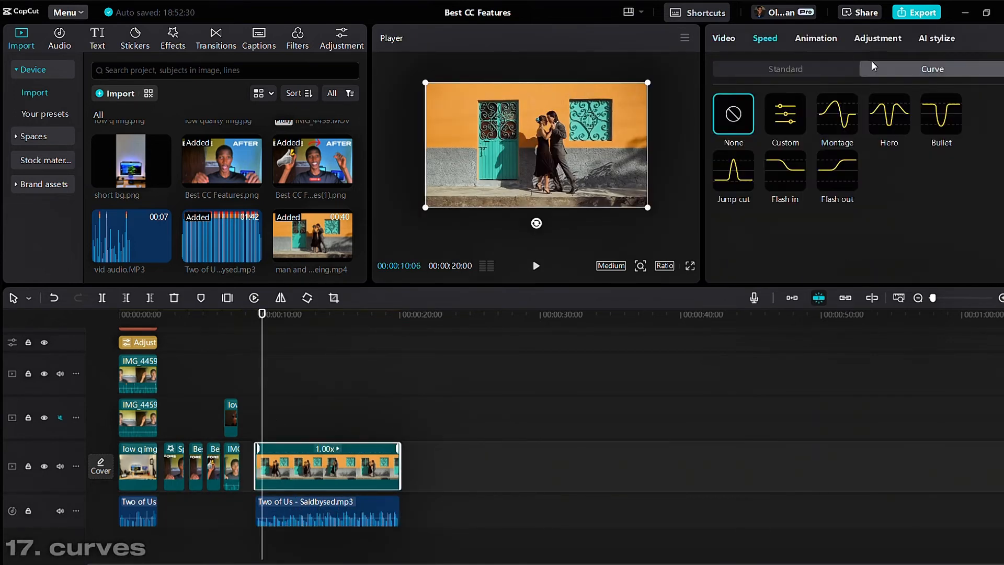
{"action": "left_click", "coordinate": [844, 114]}
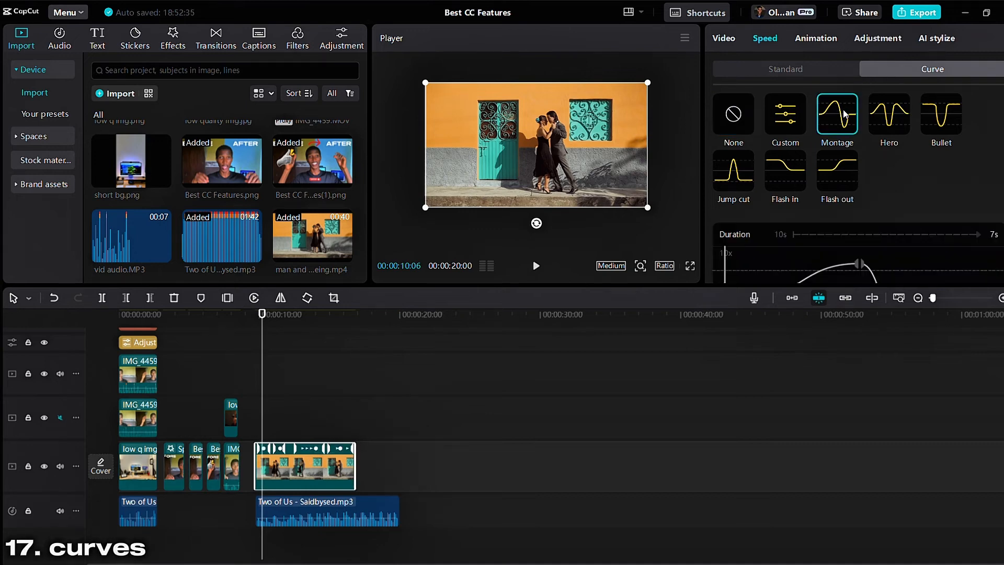
Step: Play the man and woman danceing.mp4 clip from its start with the music to preview the Montage curve
{"action": "scroll", "coordinate": [306, 417], "scroll_direction": "up", "scroll_amount": 3, "text": "ctrl"}
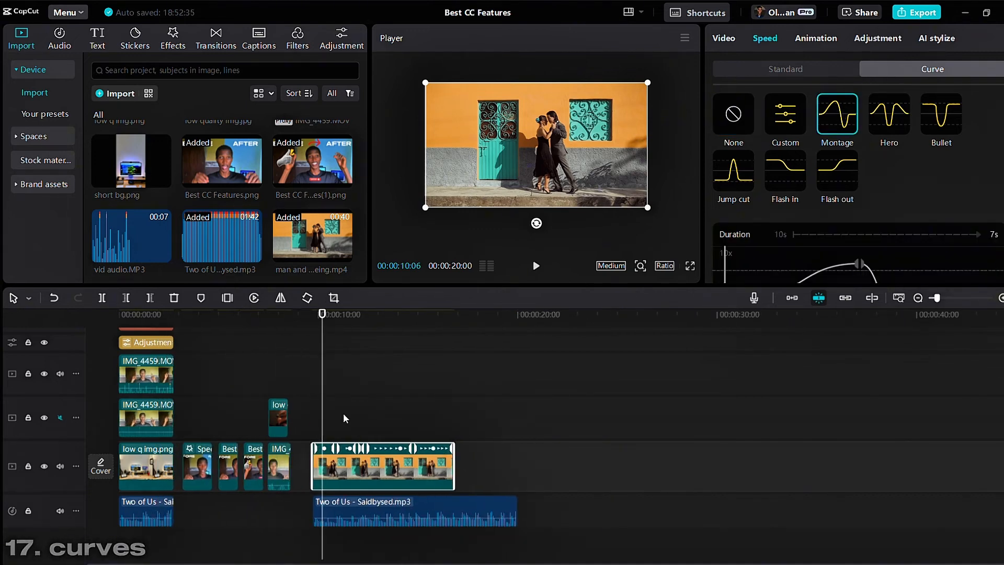
{"action": "left_click", "coordinate": [430, 402]}
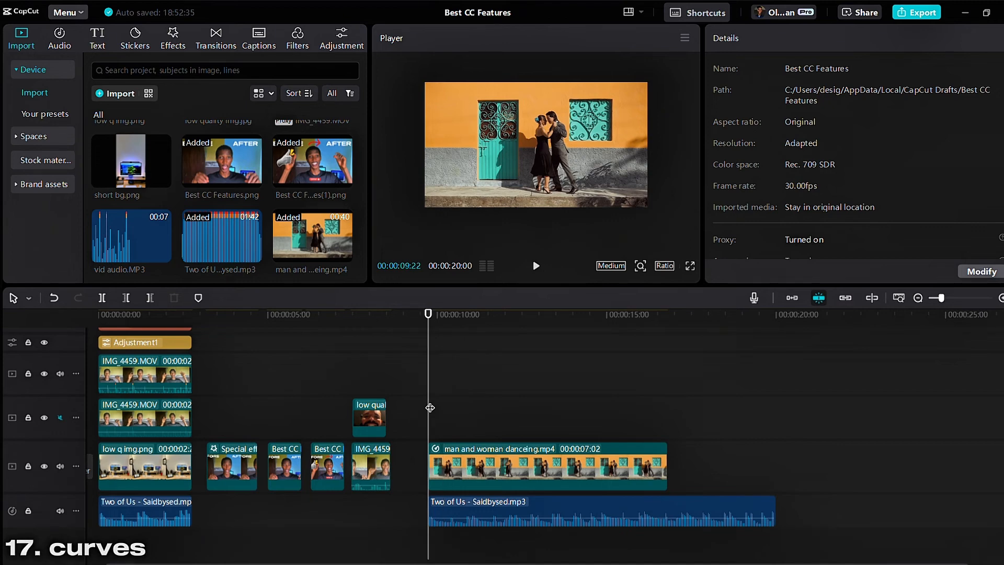
{"action": "key", "text": "space"}
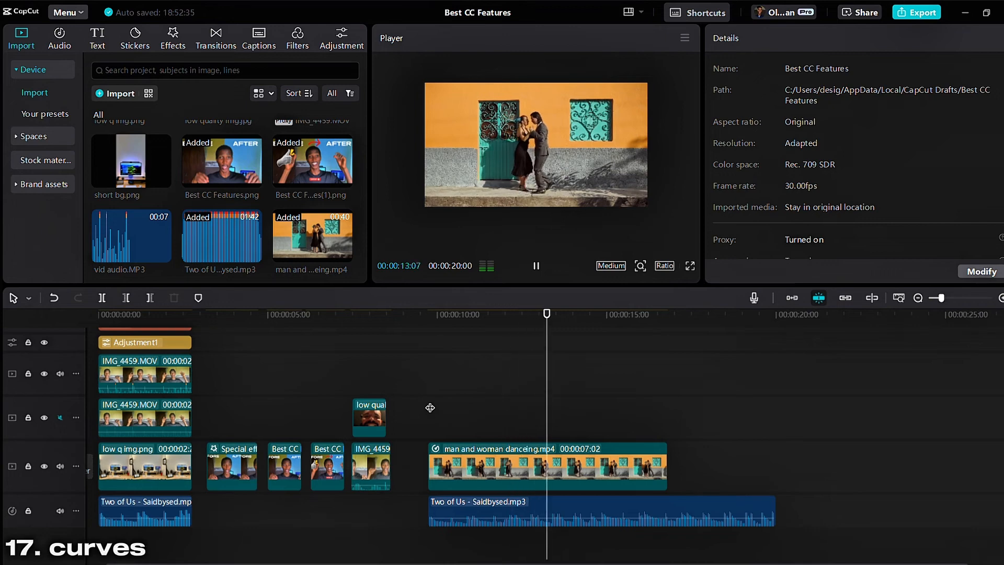
{"action": "key", "text": "space"}
Step: Apply the Hero speed curve to the man and woman danceing.mp4 clip and play it from its start
{"action": "left_click", "coordinate": [534, 467]}
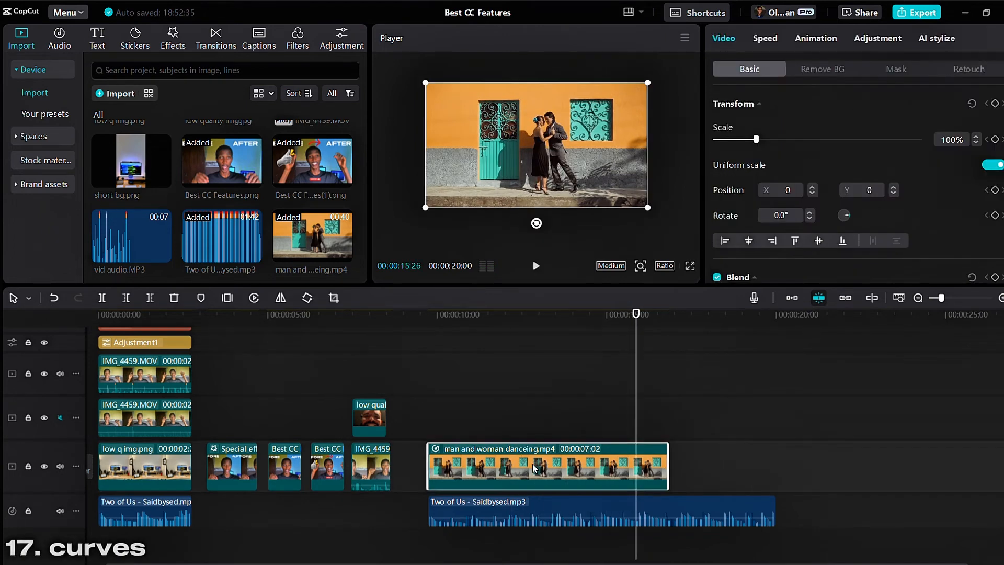
{"action": "left_click", "coordinate": [776, 44]}
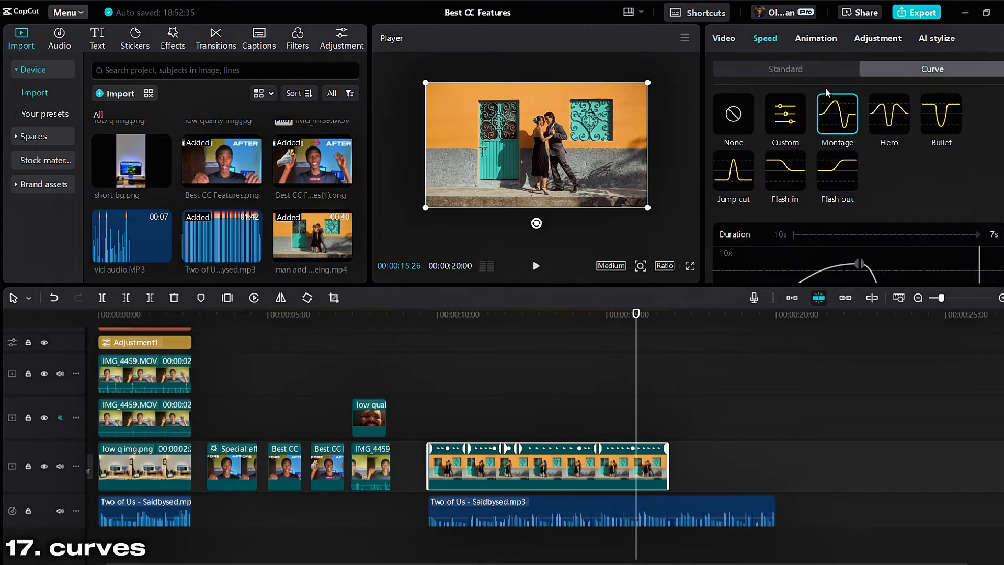
{"action": "left_click", "coordinate": [888, 122]}
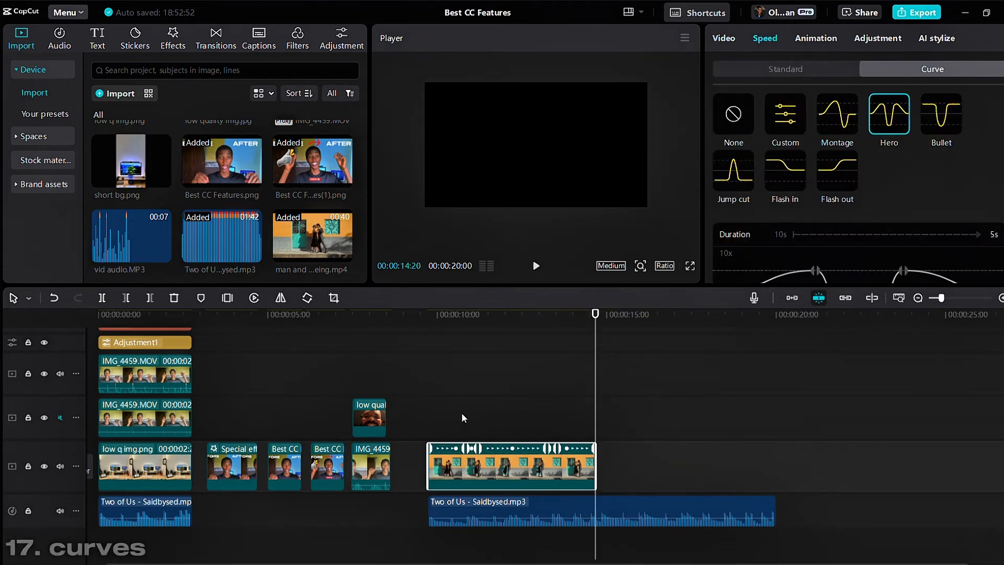
{"action": "left_click", "coordinate": [428, 380]}
{"action": "key", "text": "space"}
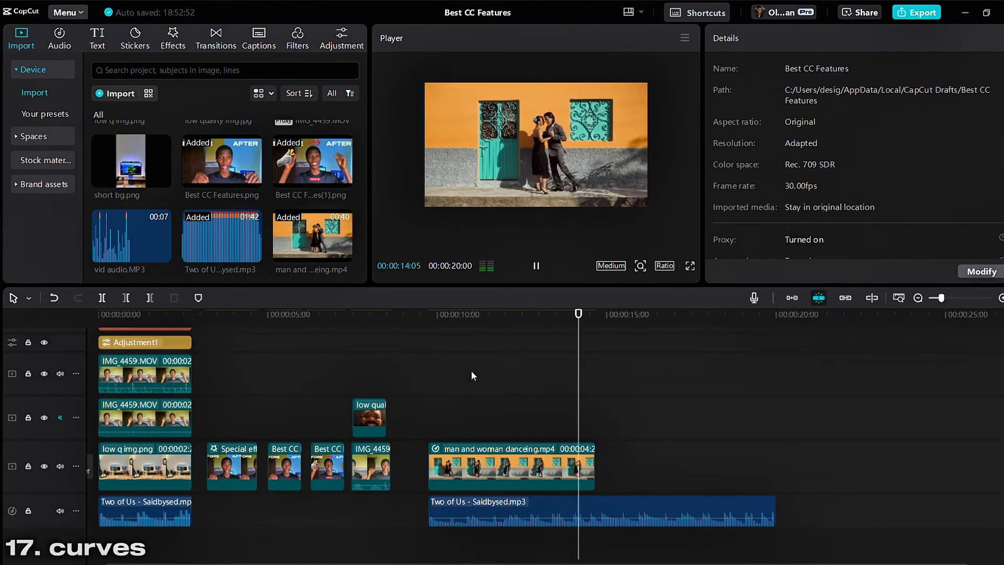
{"action": "key", "text": "space"}
Step: Change the man and woman danceing.mp4 clip to the Bullet speed curve and preview it from its start
{"action": "left_click", "coordinate": [504, 390]}
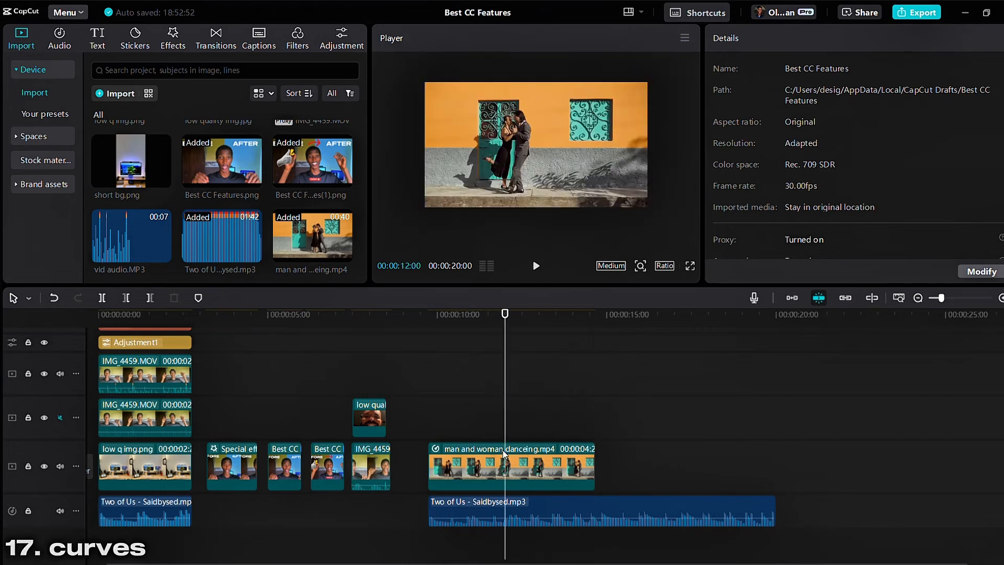
{"action": "left_click", "coordinate": [502, 451]}
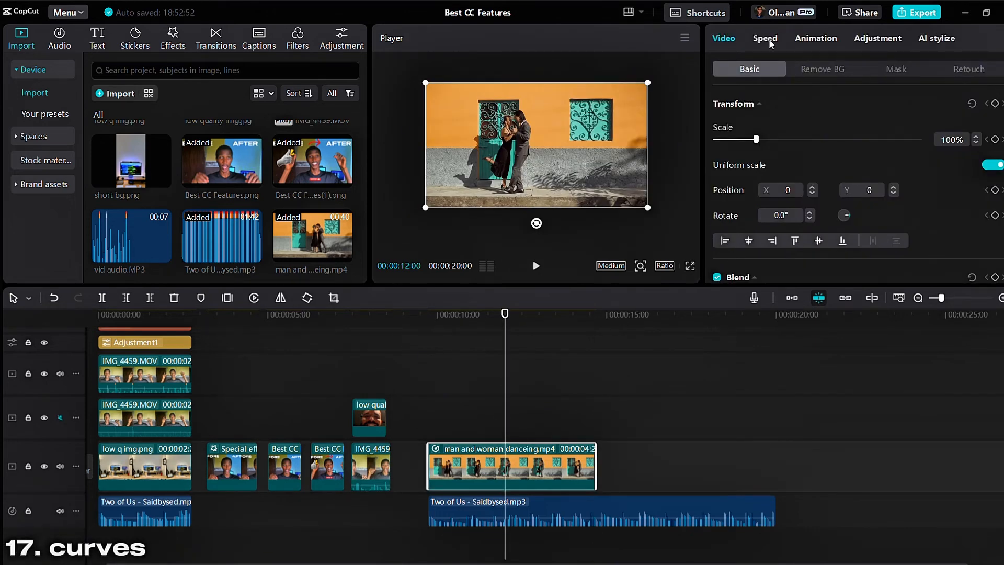
{"action": "left_click", "coordinate": [764, 39]}
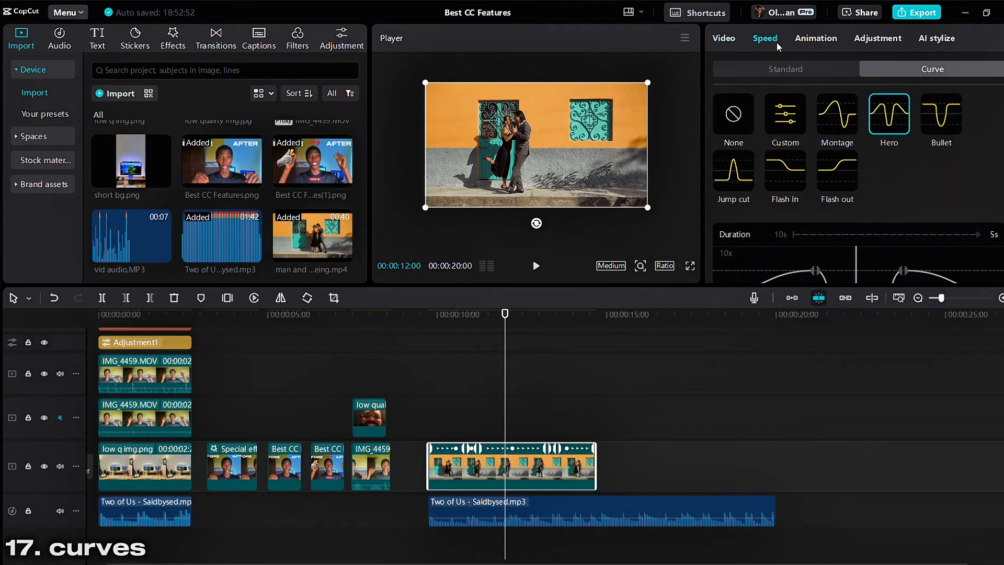
{"action": "left_click", "coordinate": [942, 126]}
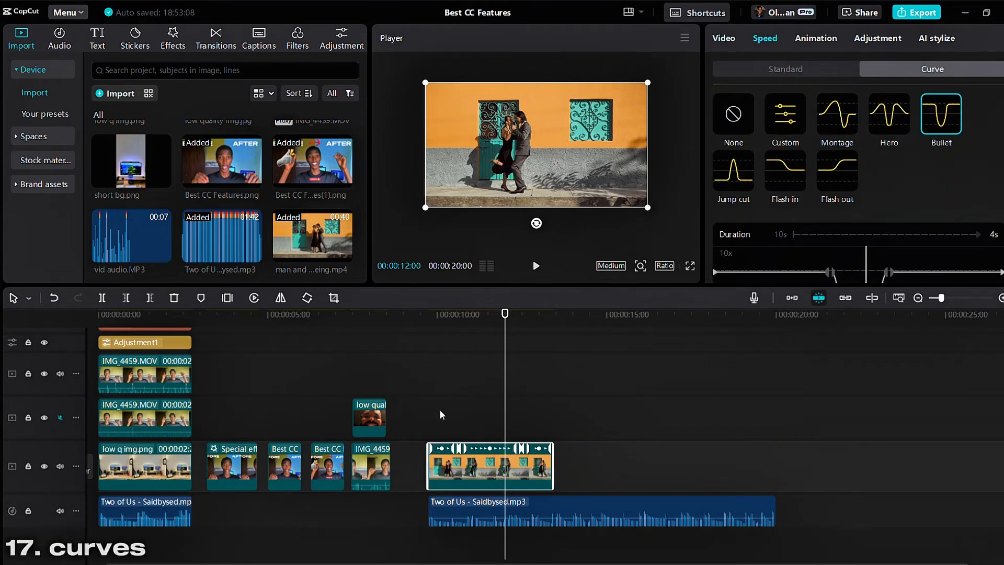
{"action": "left_click", "coordinate": [434, 410]}
{"action": "key", "text": "space"}
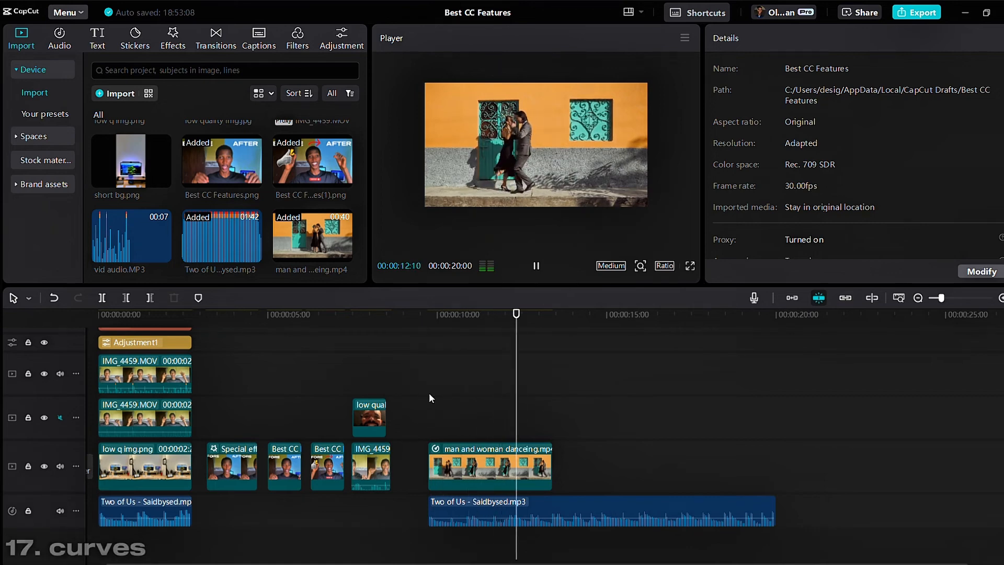
{"action": "left_click", "coordinate": [429, 419]}
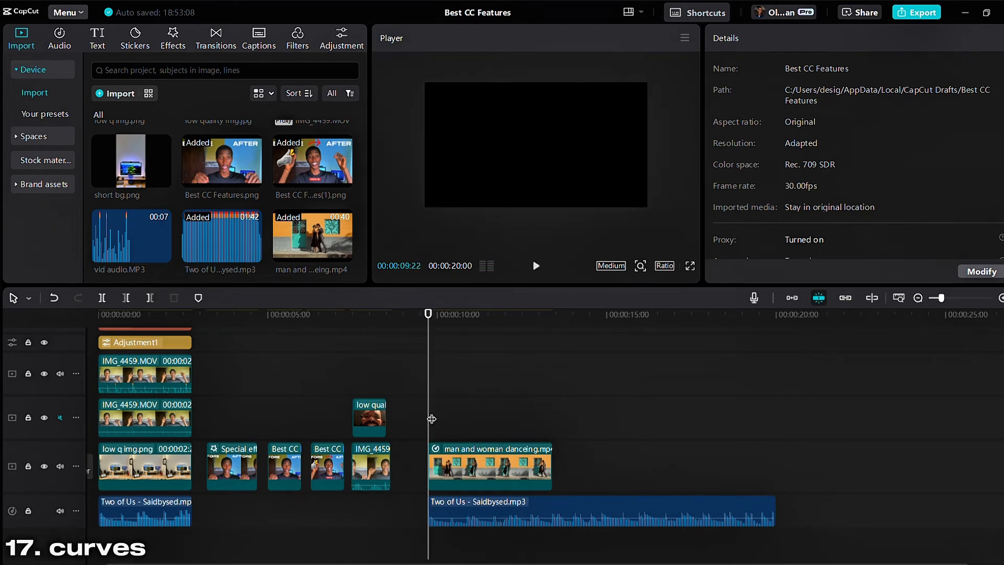
Step: Apply the Jump cut speed curve to the man and woman danceing.mp4 clip
{"action": "left_click", "coordinate": [462, 463]}
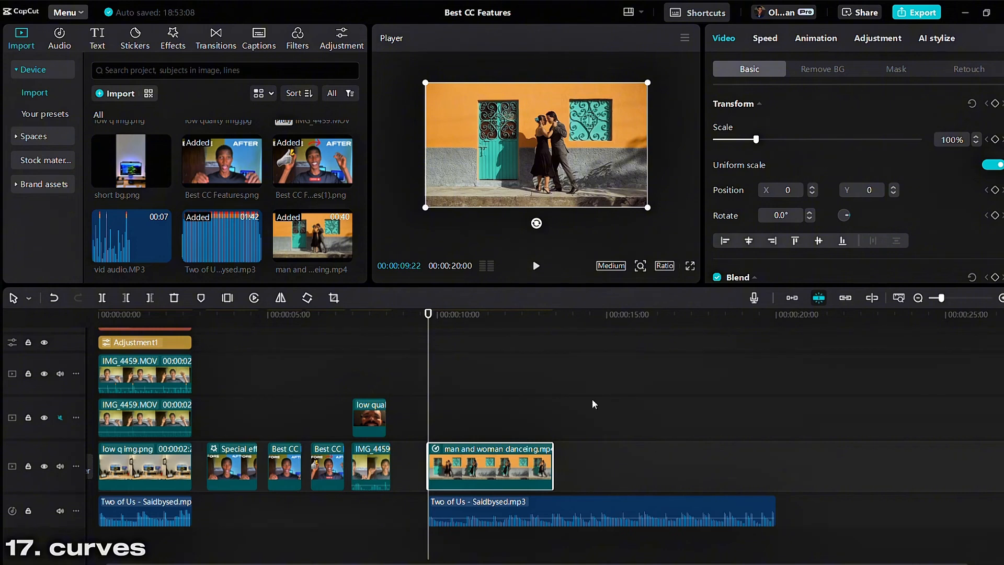
{"action": "left_click", "coordinate": [766, 38]}
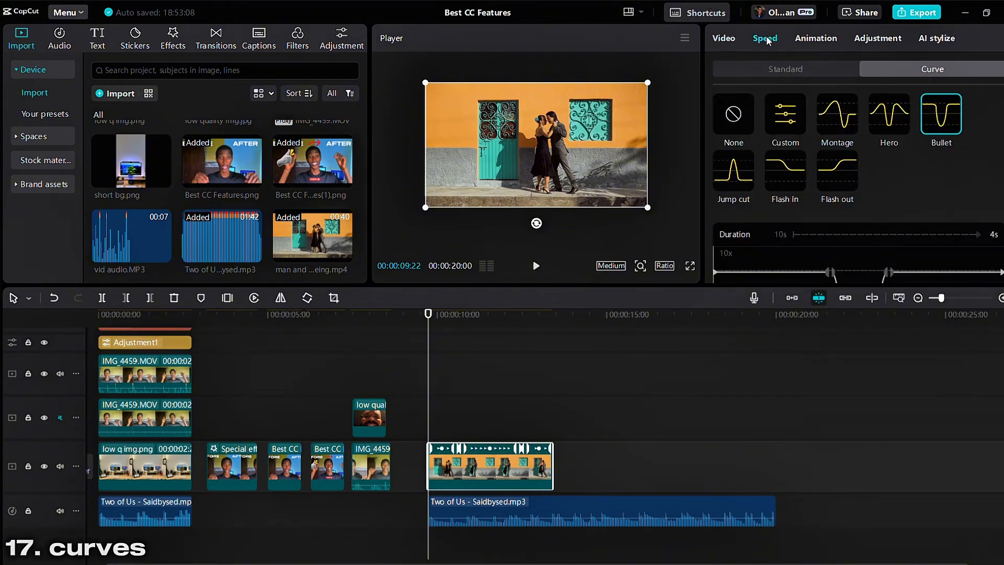
{"action": "left_click", "coordinate": [734, 177]}
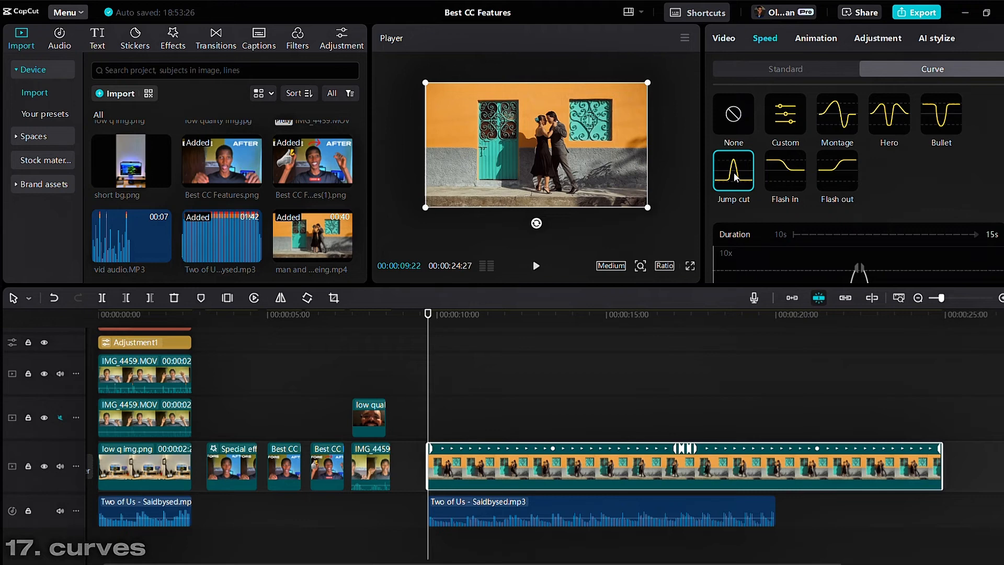
Step: Apply the Flash in speed curve to the dancing clip, play it through, and switch the clip to Flash out
{"action": "left_click", "coordinate": [796, 178]}
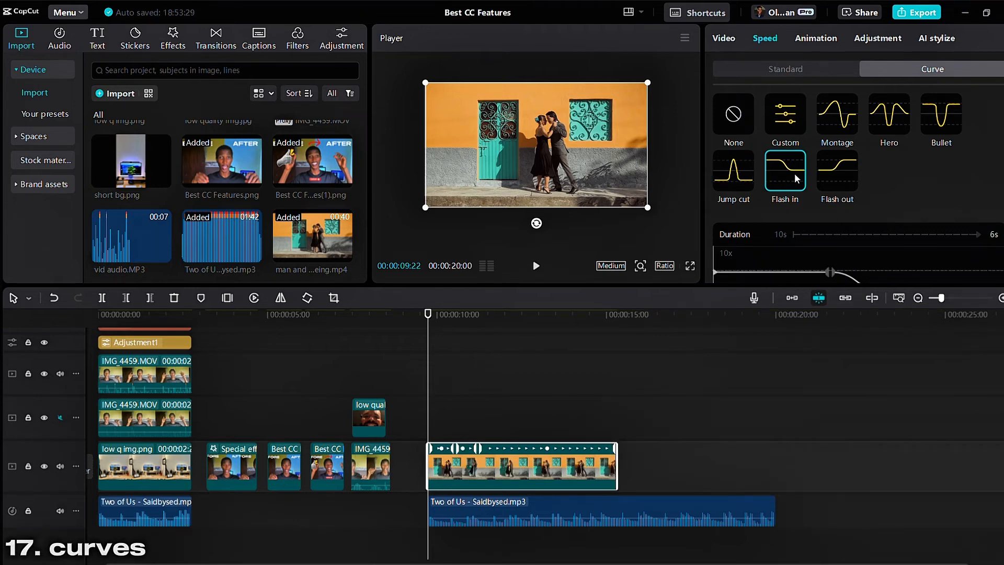
{"action": "key", "text": "space"}
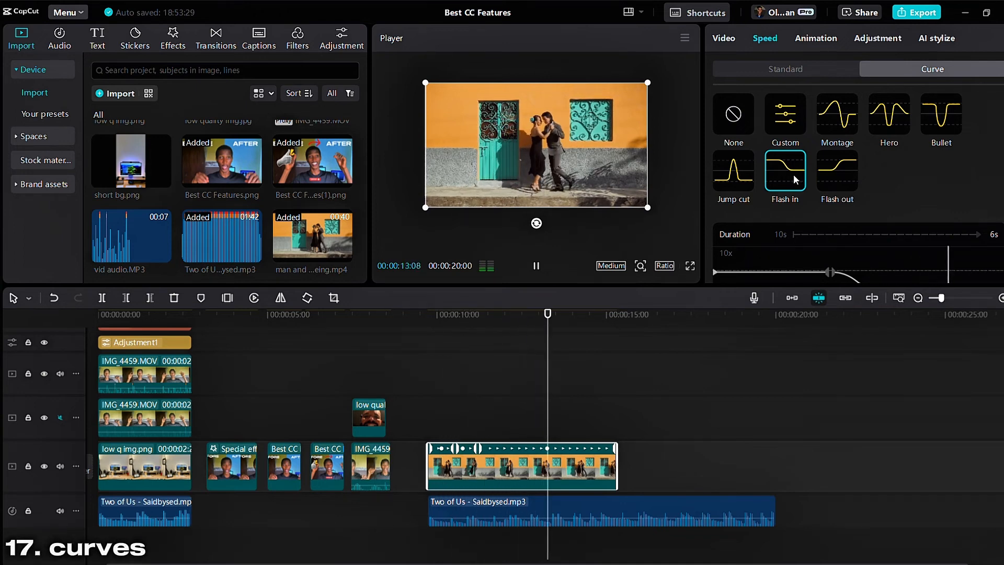
{"action": "key", "text": "space"}
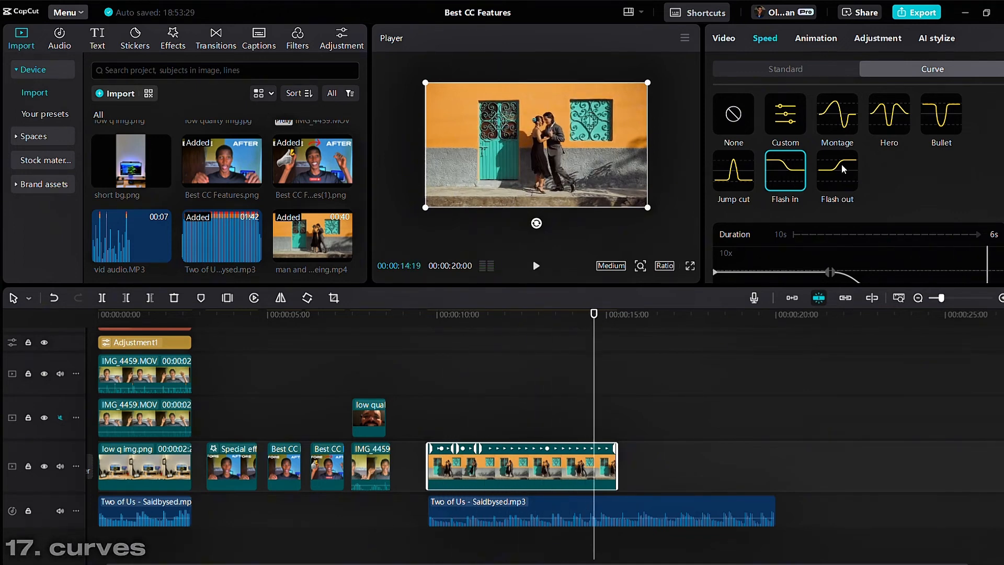
{"action": "left_click", "coordinate": [842, 164]}
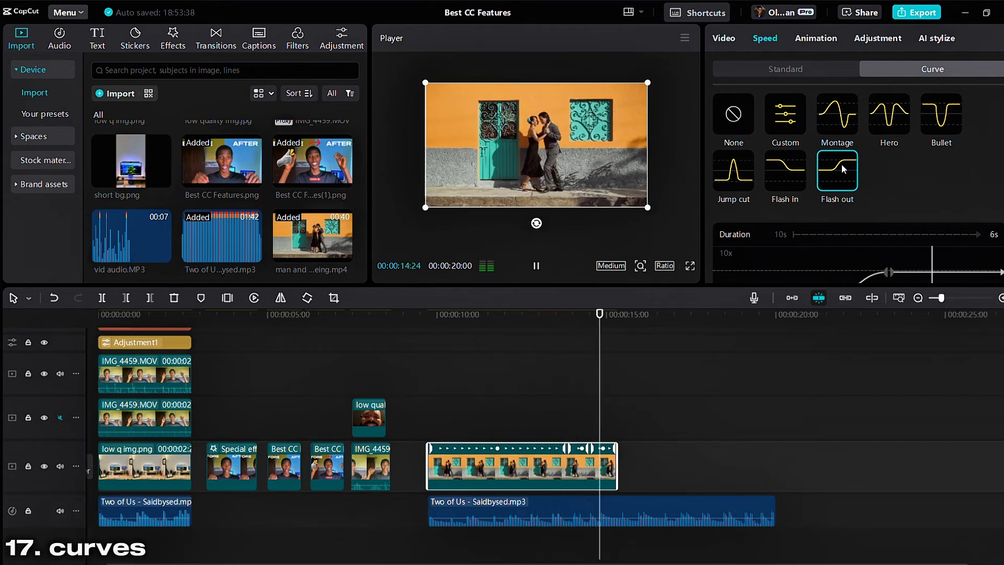
Step: Remove the speed curve from the man and woman danceing.mp4 clip and reopen the clip's speed settings
{"action": "left_click", "coordinate": [726, 127]}
{"action": "left_click", "coordinate": [461, 403]}
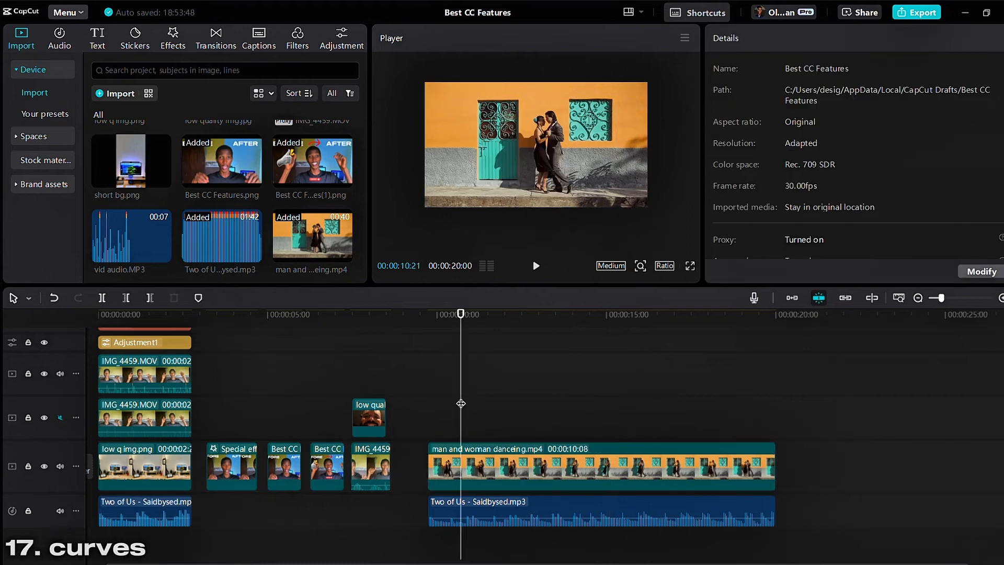
{"action": "left_click", "coordinate": [481, 467]}
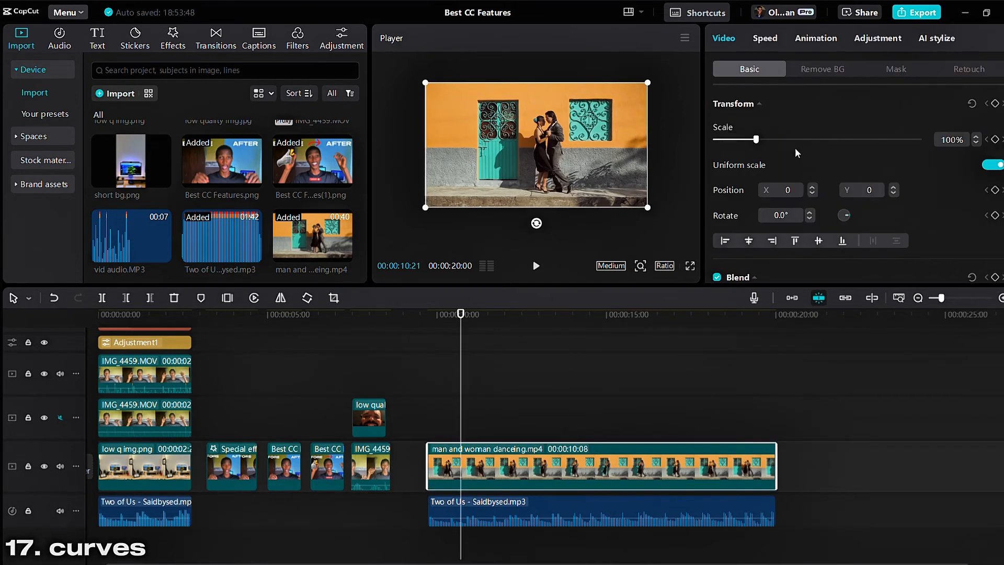
{"action": "left_click", "coordinate": [765, 39]}
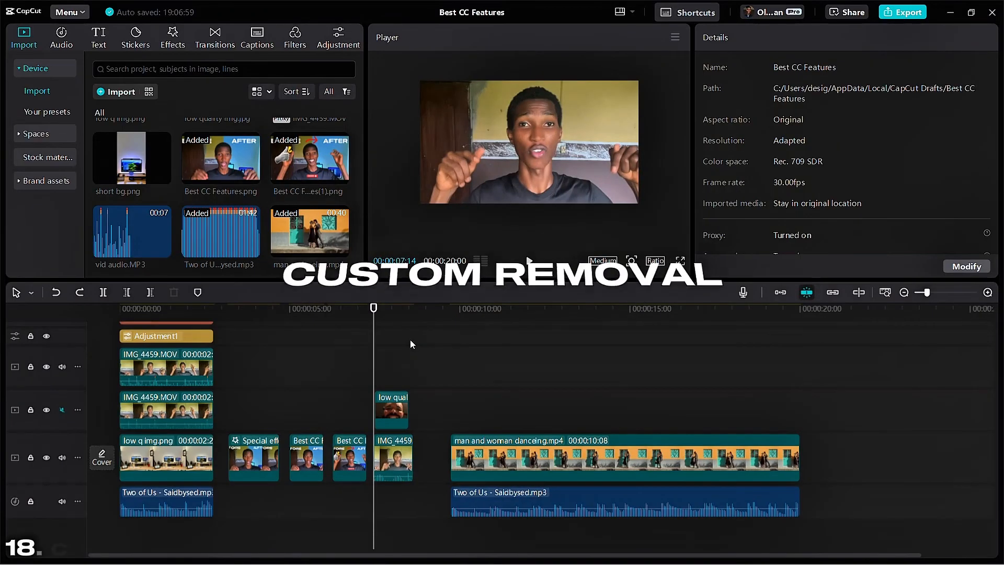
Step: Turn off Custom removal for the IMG_4459.MOV clip beneath the low quality image clip
{"action": "left_click", "coordinate": [394, 317]}
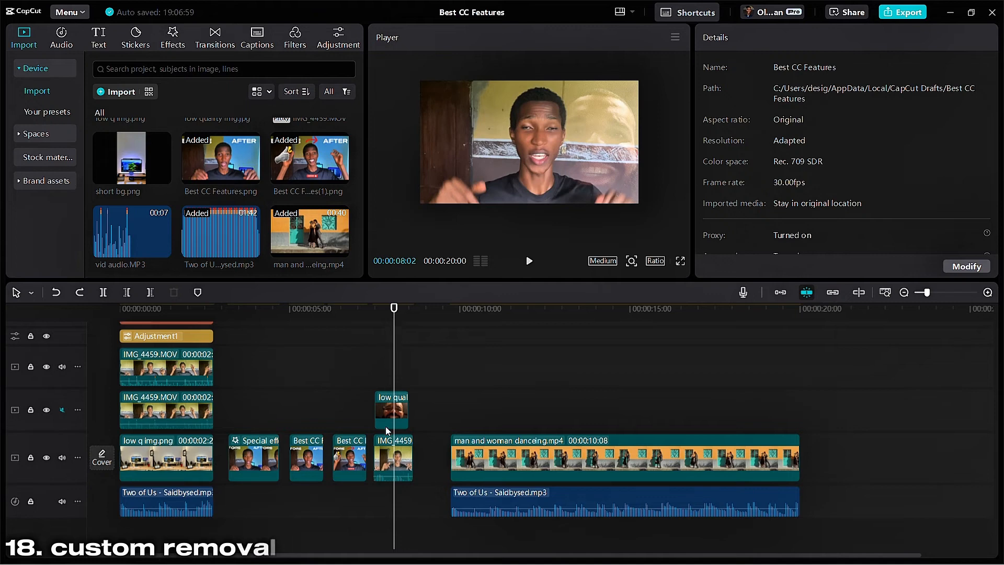
{"action": "left_click", "coordinate": [388, 465]}
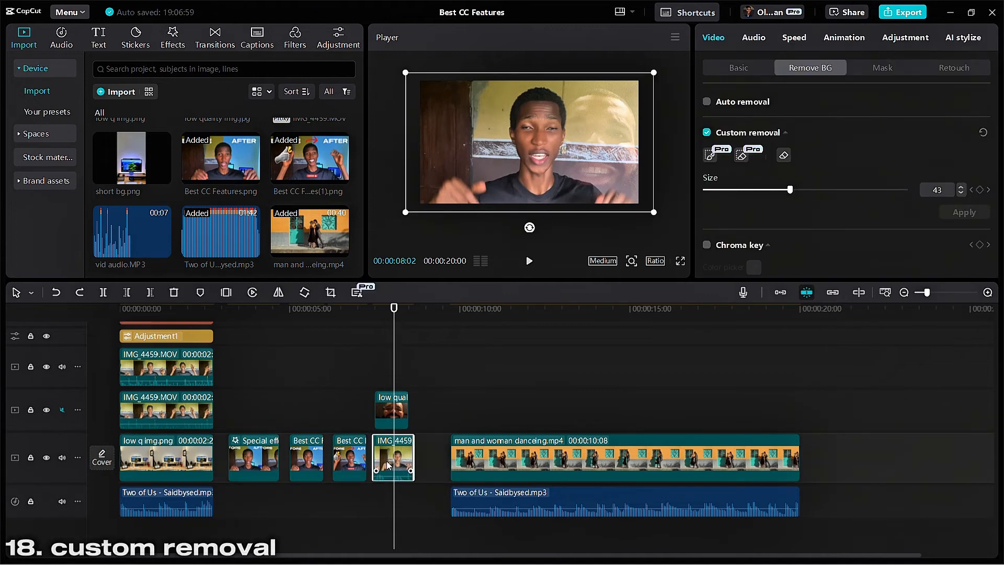
{"action": "left_click", "coordinate": [707, 133]}
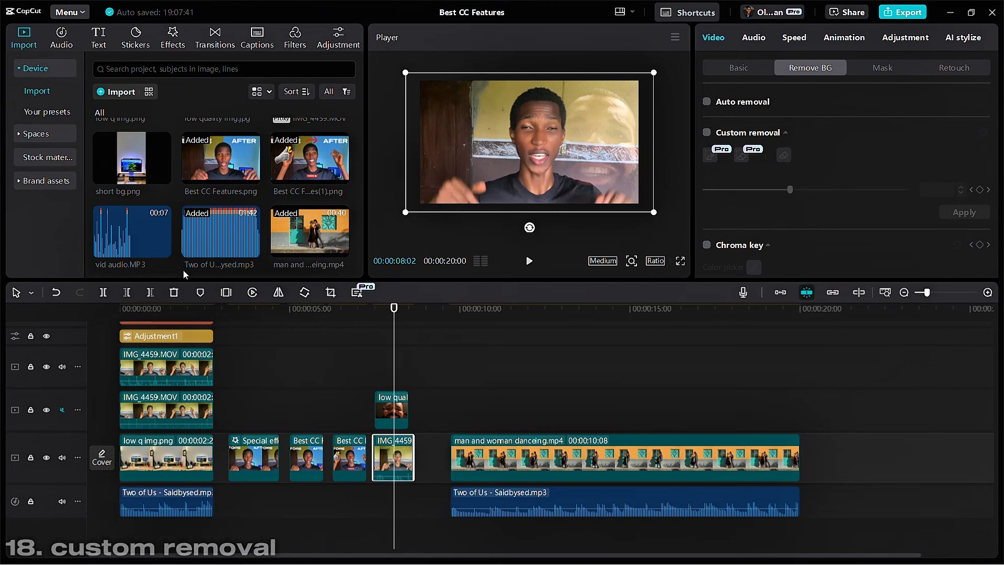
Step: Compare the before/after section at the timeline's start with the later IMG_4459.MOV clip, toggling the upper clip's visibility off and on
{"action": "left_click", "coordinate": [156, 310]}
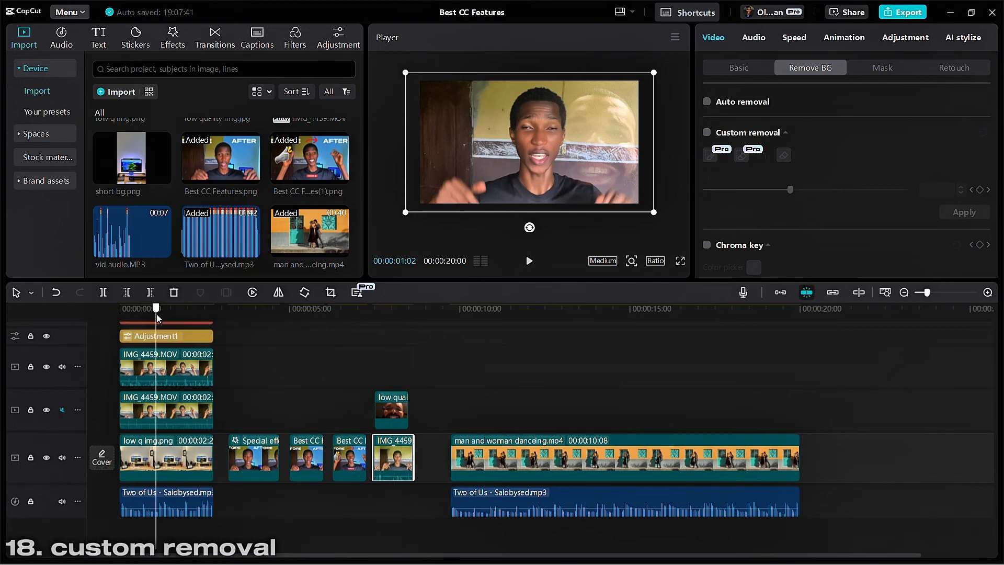
{"action": "left_click", "coordinate": [162, 376]}
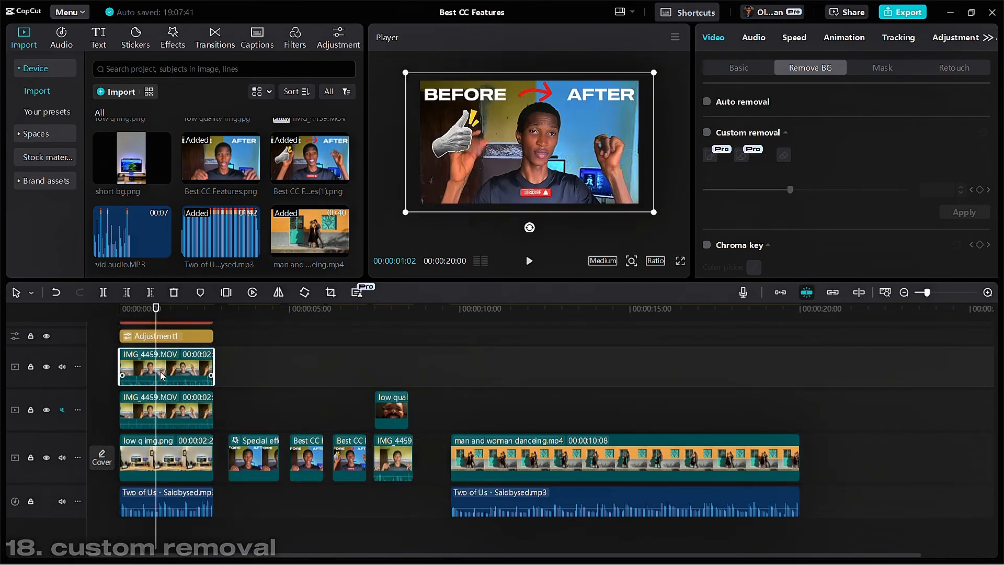
{"action": "key", "text": "v"}
{"action": "key", "text": "v"}
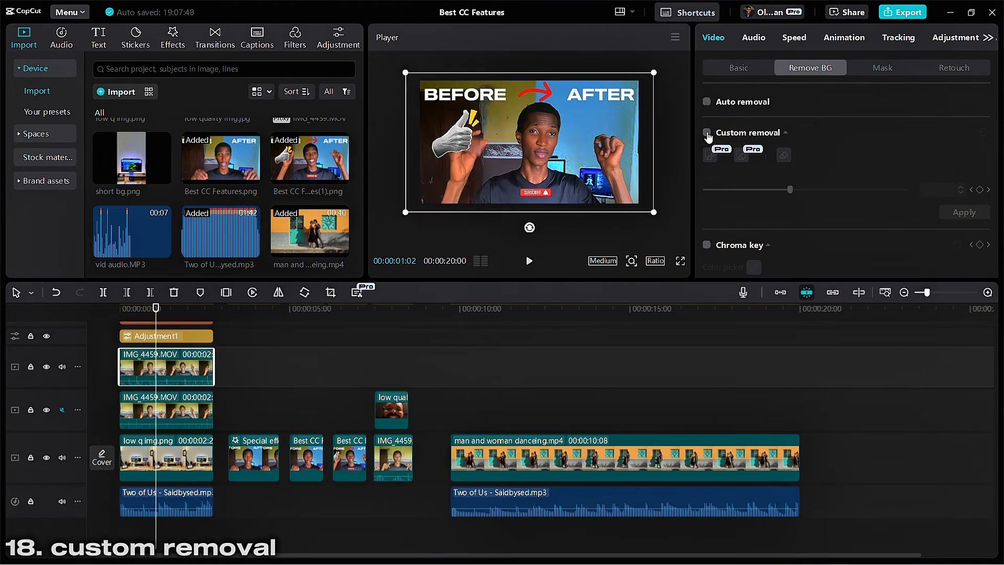
{"action": "left_click", "coordinate": [389, 309]}
{"action": "left_click", "coordinate": [388, 455]}
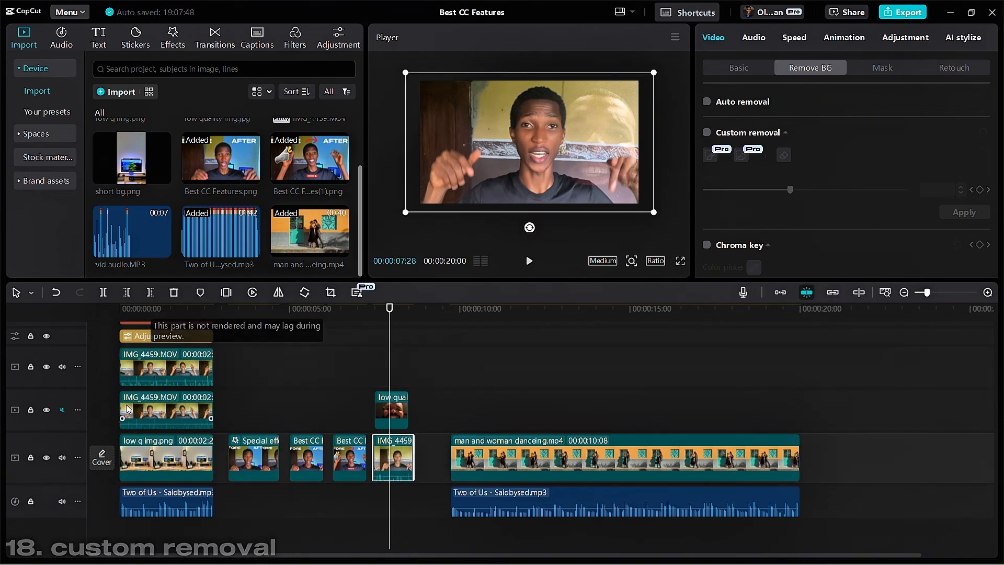
{"action": "left_click", "coordinate": [135, 311]}
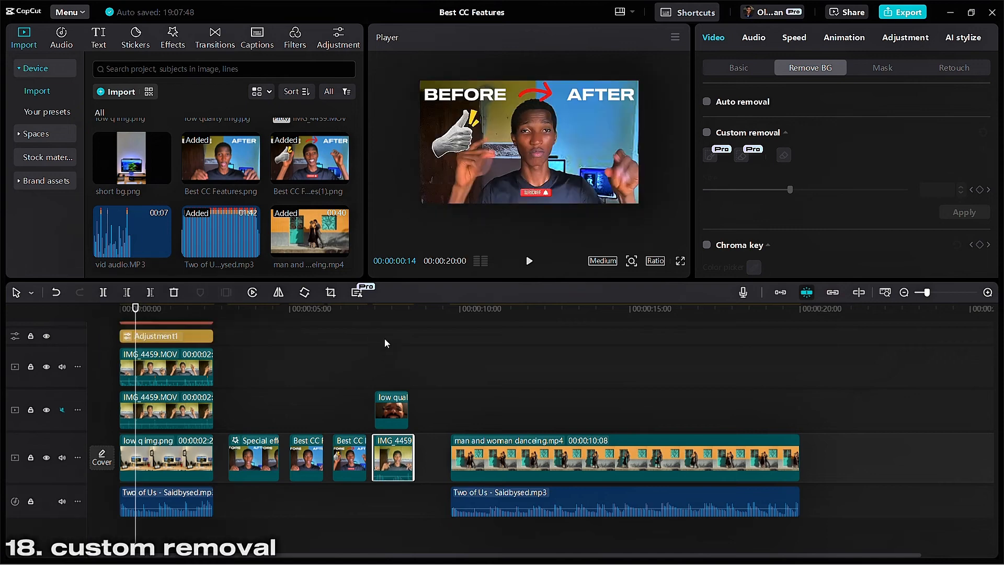
{"action": "left_click", "coordinate": [399, 314]}
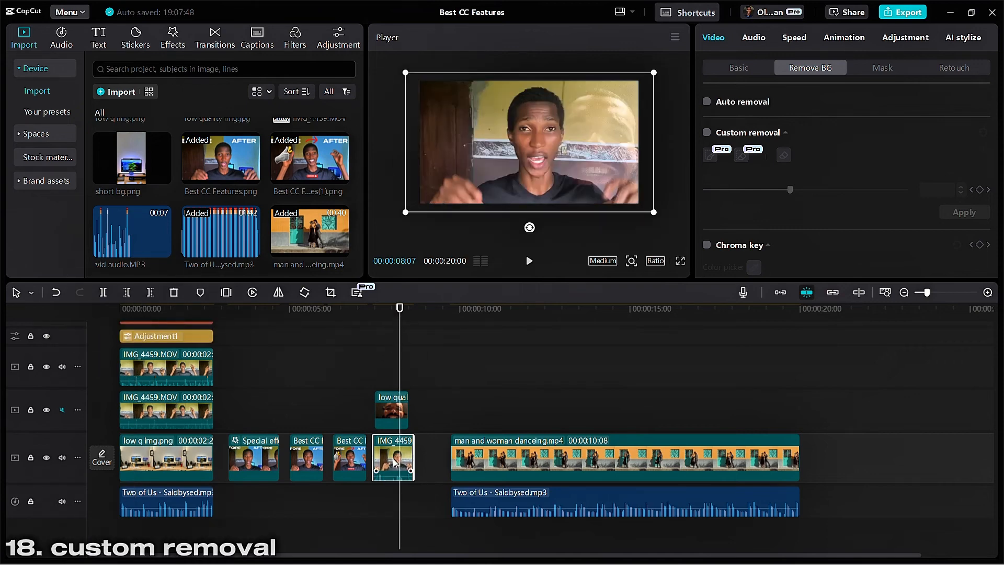
Step: Enable Custom removal for the IMG_4459.MOV clip at 00:00:07:21 and reset its removal brushwork
{"action": "left_click", "coordinate": [382, 330]}
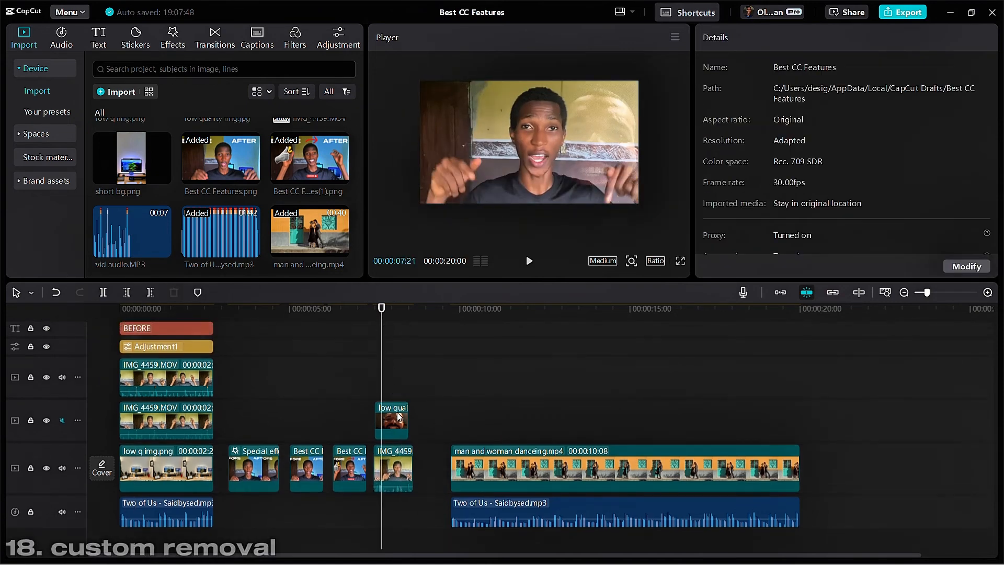
{"action": "left_click", "coordinate": [391, 468]}
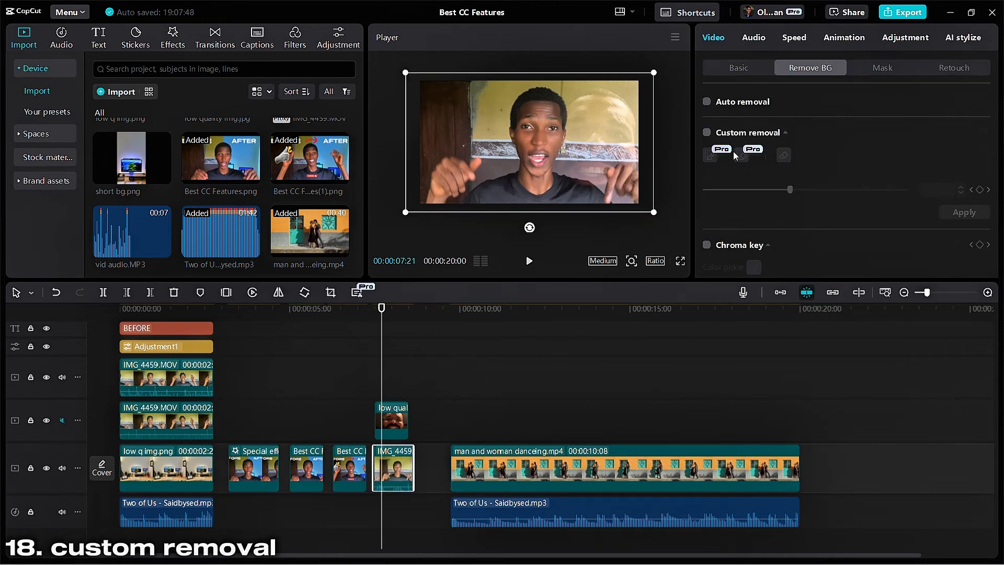
{"action": "left_click", "coordinate": [707, 134]}
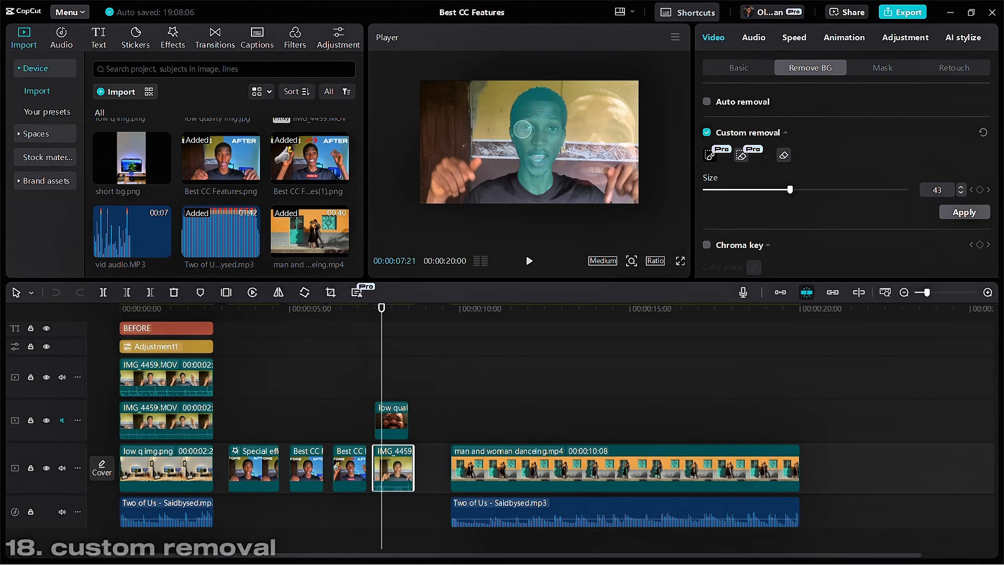
{"action": "left_click", "coordinate": [983, 134]}
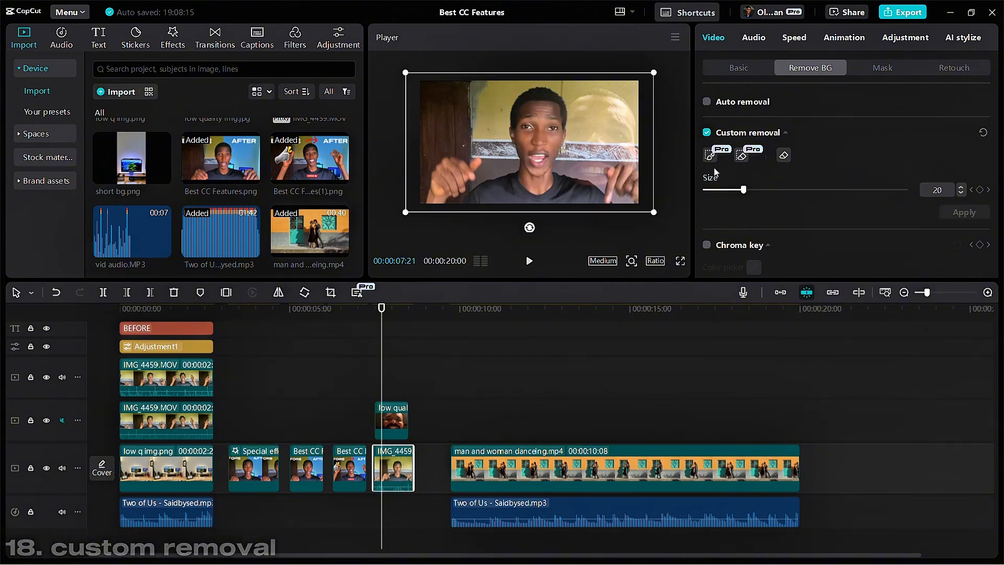
Step: Brush the man in the IMG_4459.MOV clip at size 50, erase the shoulders and torso from the selection, and apply Custom removal
{"action": "left_click_drag", "start_coordinate": [743, 195], "coordinate": [805, 197]}
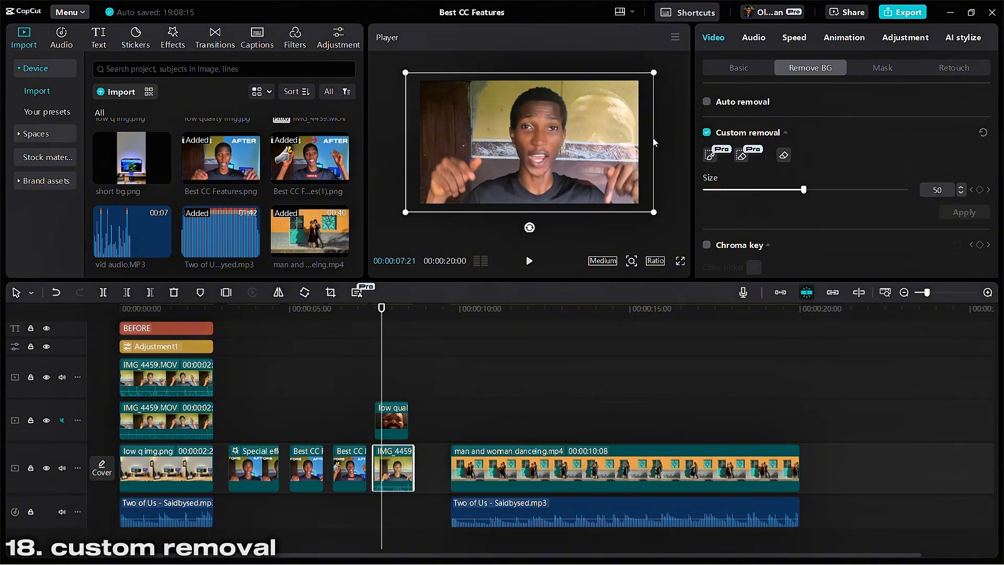
{"action": "left_click", "coordinate": [709, 155]}
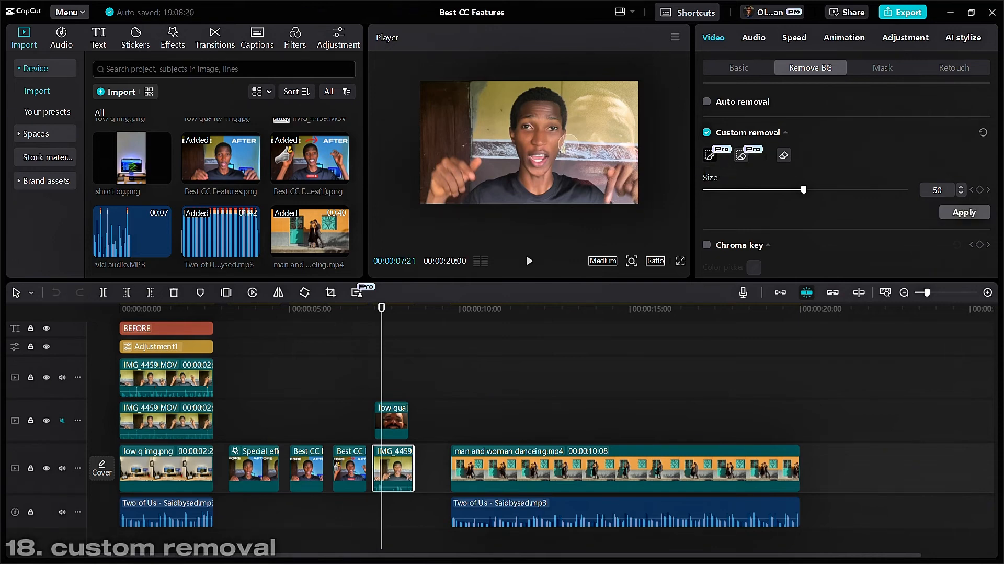
{"action": "mouse_move", "coordinate": [533, 94]}
{"action": "left_mouse_down"}
{"action": "mouse_move", "coordinate": [522, 133]}
{"action": "mouse_move", "coordinate": [535, 161]}
{"action": "mouse_move", "coordinate": [535, 108]}
{"action": "mouse_move", "coordinate": [542, 155]}
{"action": "mouse_move", "coordinate": [541, 99]}
{"action": "mouse_move", "coordinate": [553, 139]}
{"action": "mouse_move", "coordinate": [553, 106]}
{"action": "mouse_move", "coordinate": [529, 154]}
{"action": "left_mouse_up"}
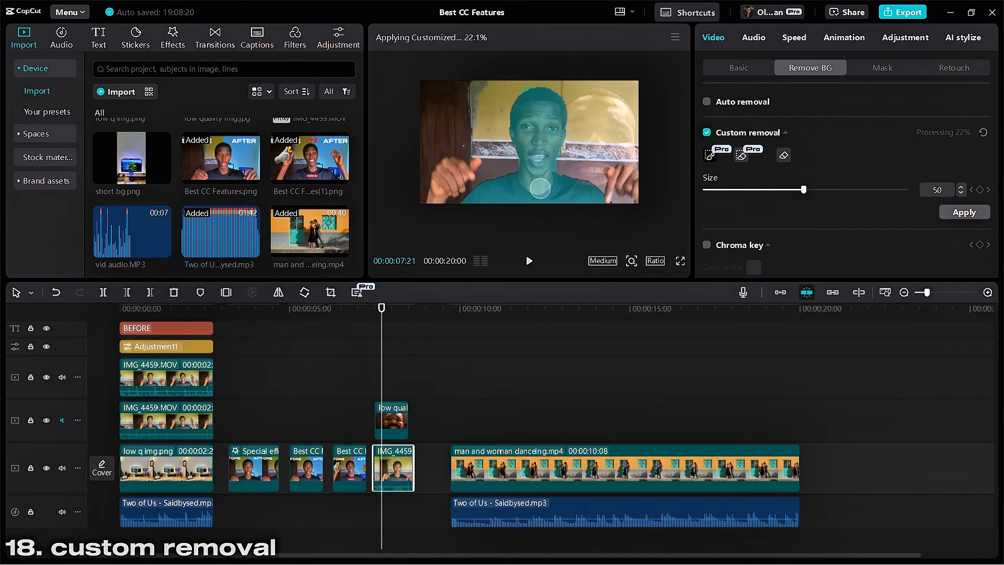
{"action": "left_click", "coordinate": [783, 156]}
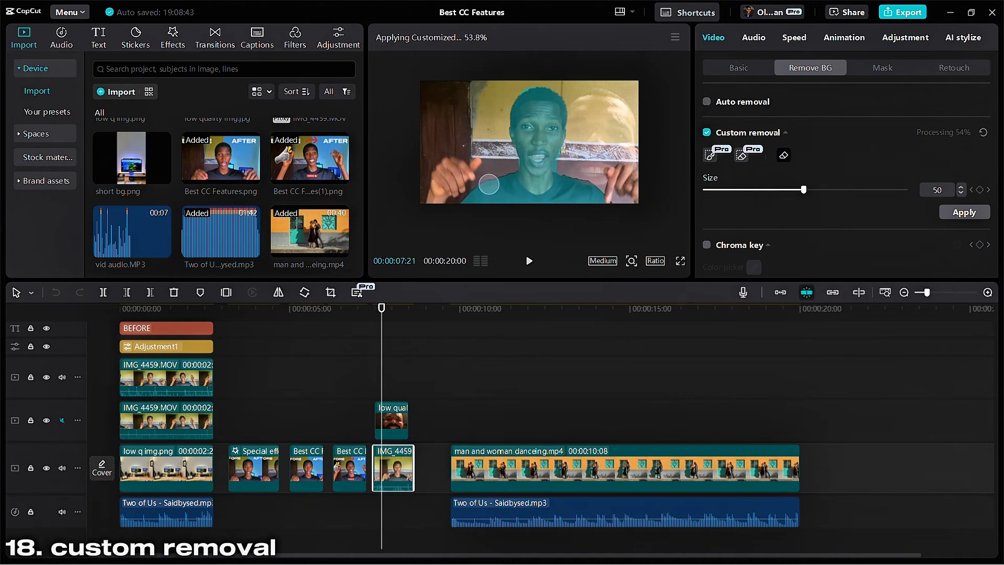
{"action": "mouse_move", "coordinate": [491, 185]}
{"action": "left_mouse_down"}
{"action": "mouse_move", "coordinate": [539, 194]}
{"action": "mouse_move", "coordinate": [566, 179]}
{"action": "mouse_move", "coordinate": [602, 198]}
{"action": "mouse_move", "coordinate": [551, 208]}
{"action": "mouse_move", "coordinate": [486, 198]}
{"action": "mouse_move", "coordinate": [504, 194]}
{"action": "left_mouse_up"}
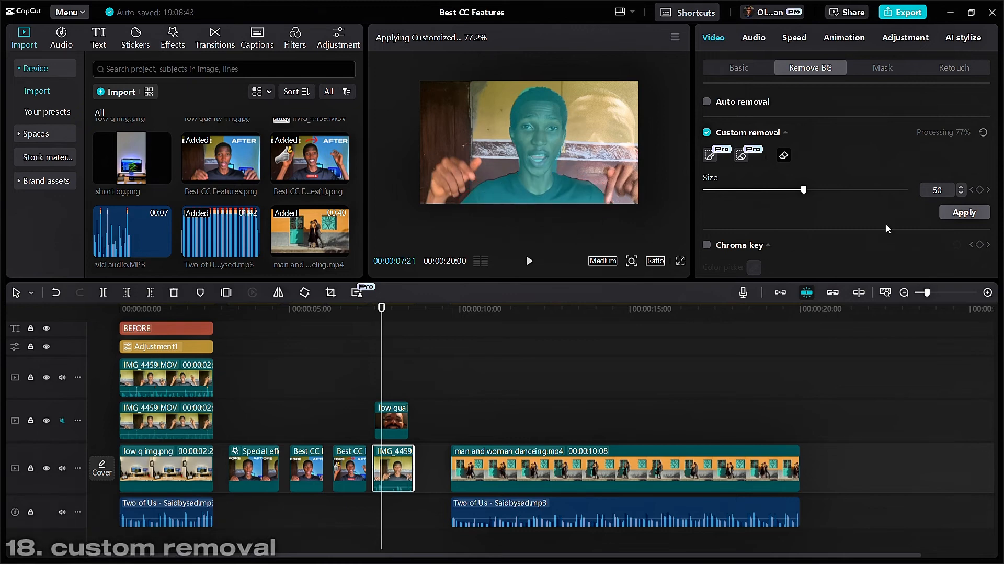
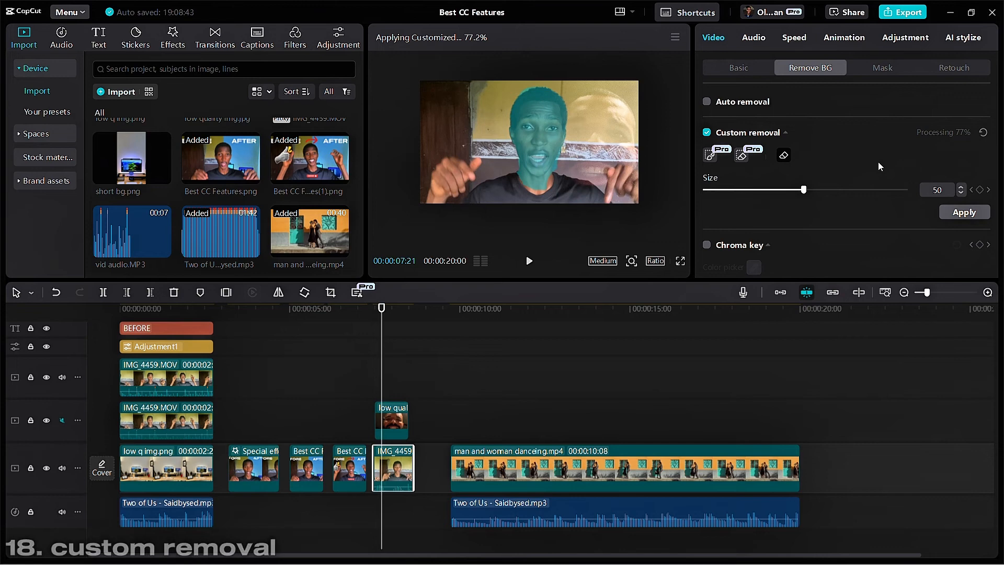
{"action": "left_click", "coordinate": [951, 213]}
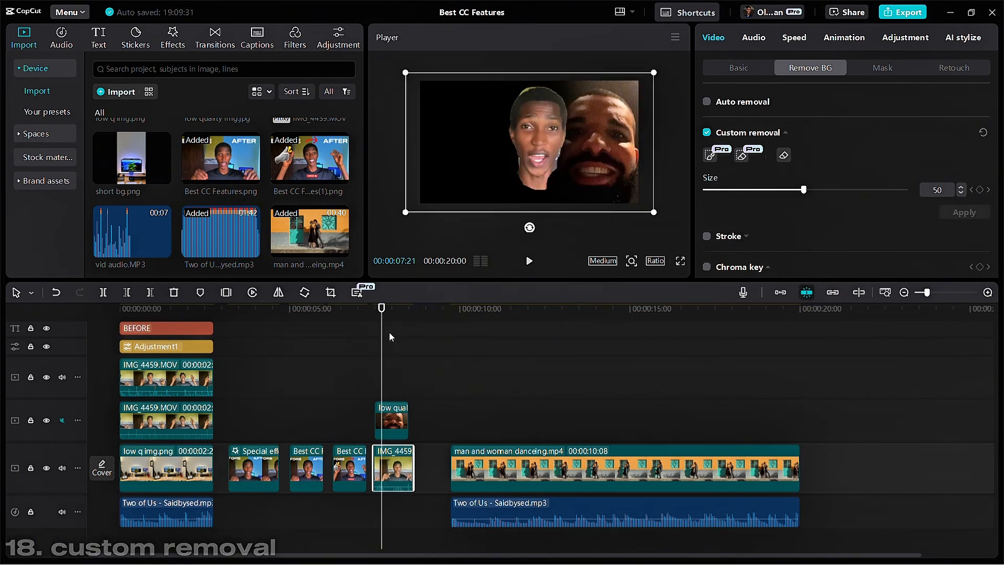
Step: Compare the cut-out head around 00:00:08:00 with the before/after section at the timeline's start
{"action": "left_click_drag", "start_coordinate": [382, 319], "coordinate": [391, 358]}
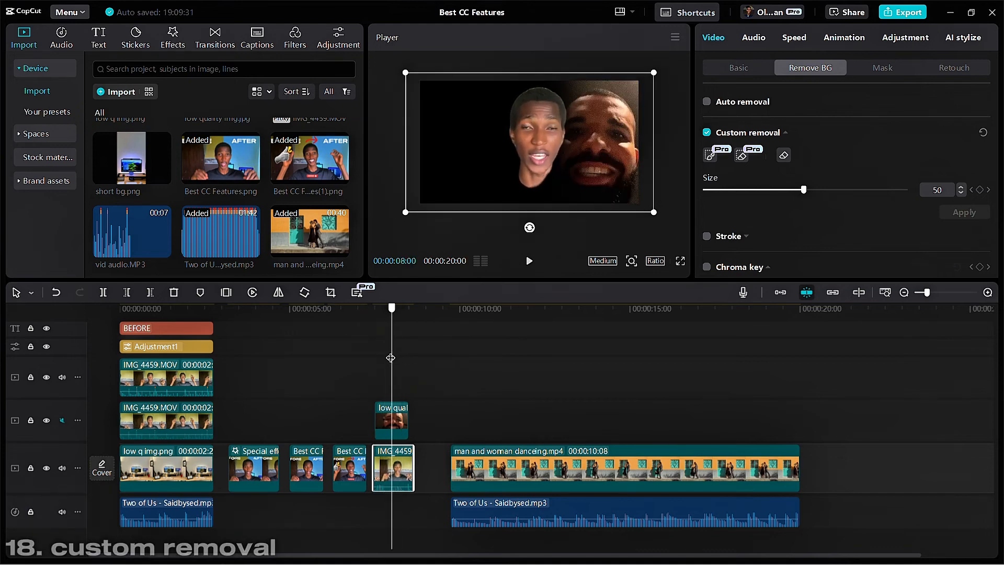
{"action": "left_click", "coordinate": [161, 317]}
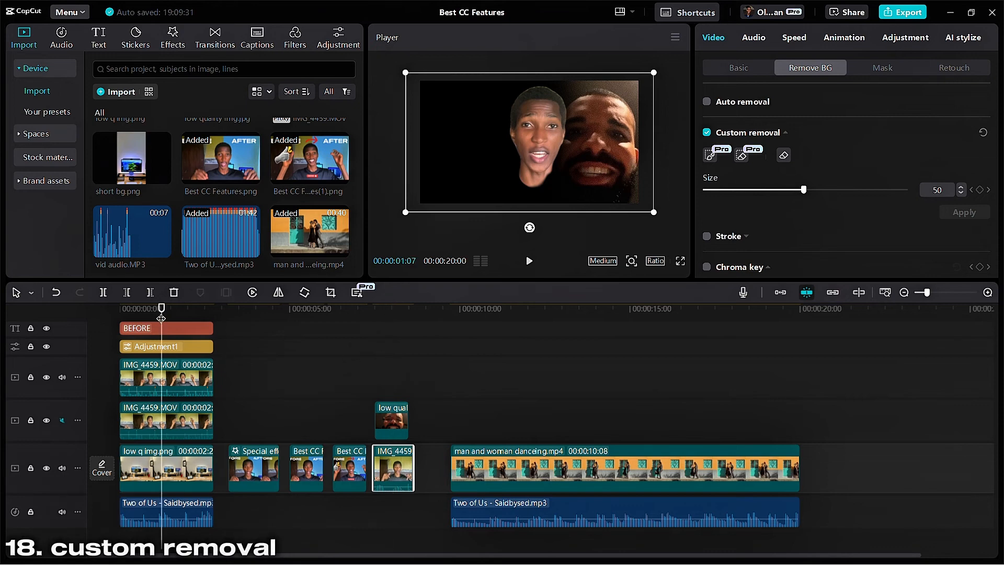
{"action": "left_click_drag", "start_coordinate": [162, 317], "coordinate": [145, 312]}
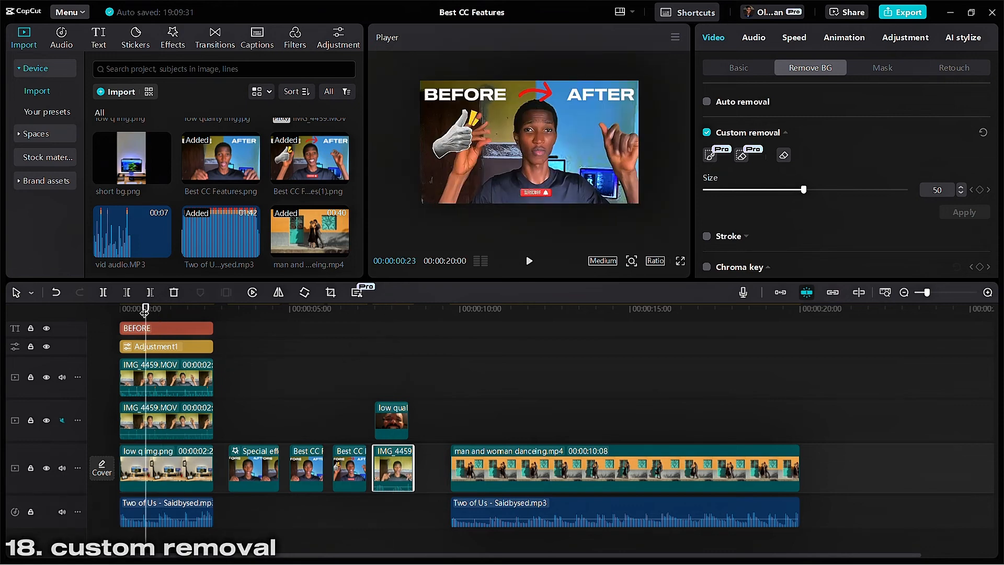
{"action": "left_click", "coordinate": [390, 317]}
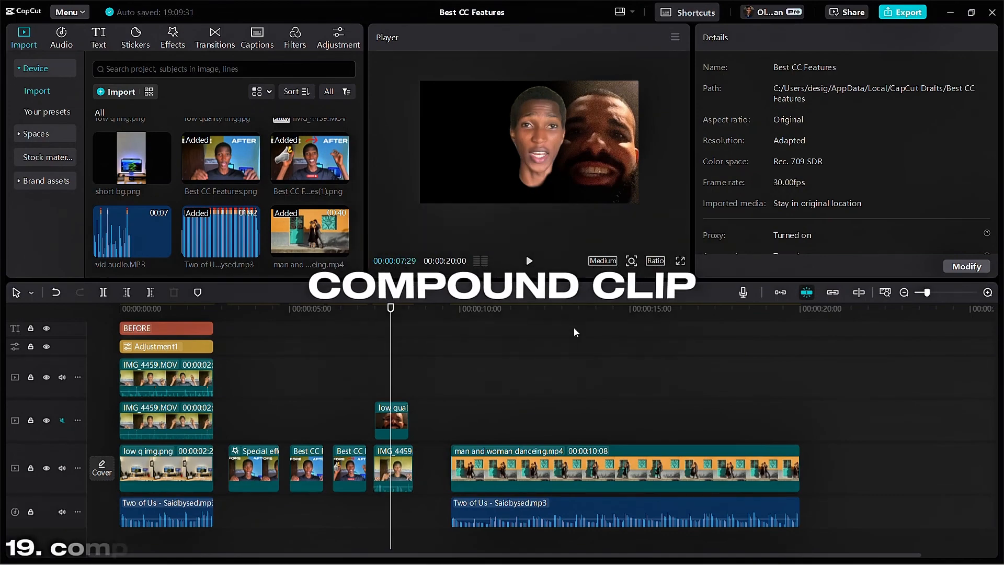
Step: Create a compound clip from both IMG_4459.MOV clips and low q img.png at the timeline's start
{"action": "left_click", "coordinate": [145, 309]}
{"action": "scroll", "coordinate": [150, 432], "scroll_direction": "up", "scroll_amount": 3}
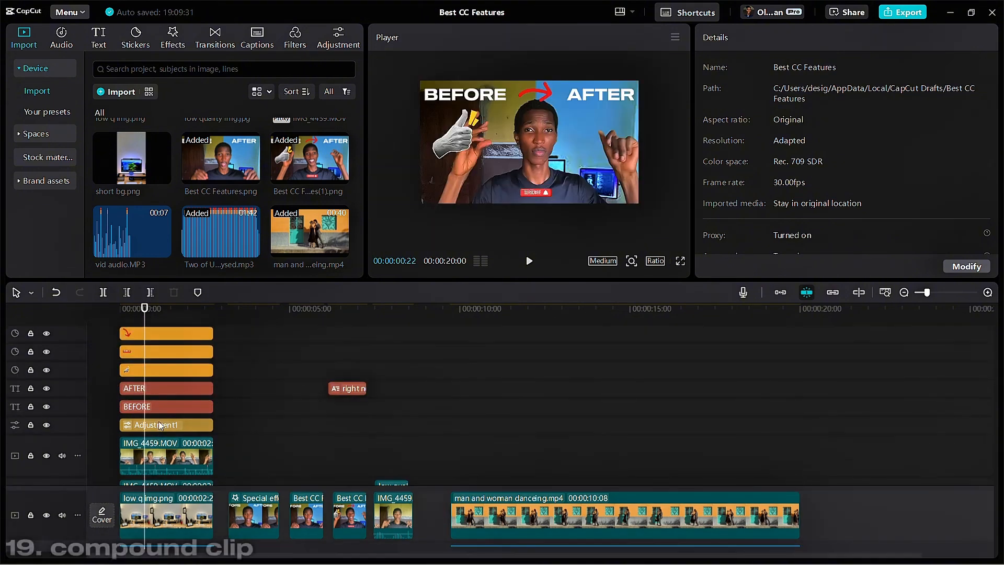
{"action": "scroll", "coordinate": [159, 422], "scroll_direction": "down", "scroll_amount": 3}
{"action": "left_click", "coordinate": [172, 416]}
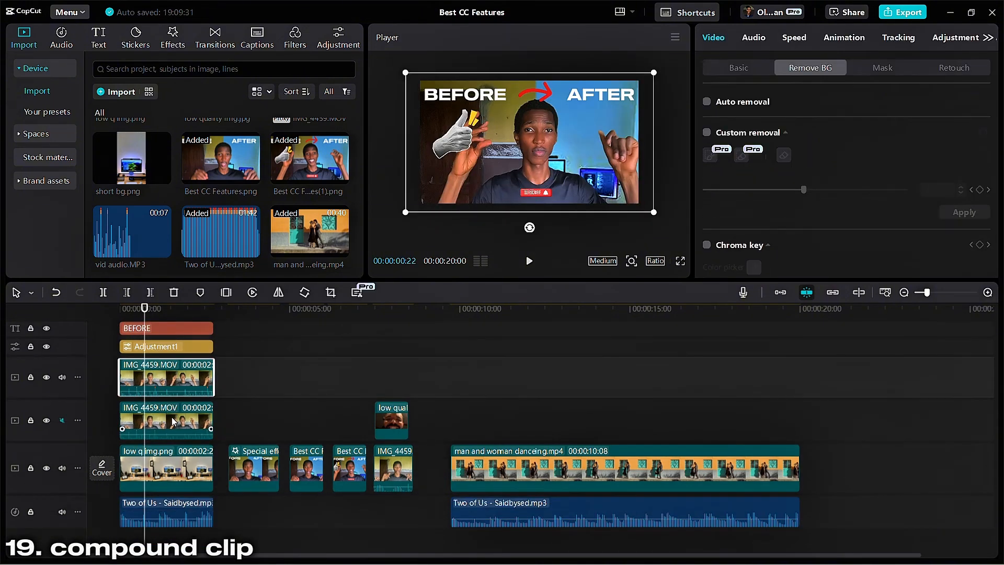
{"action": "left_click", "coordinate": [163, 471]}
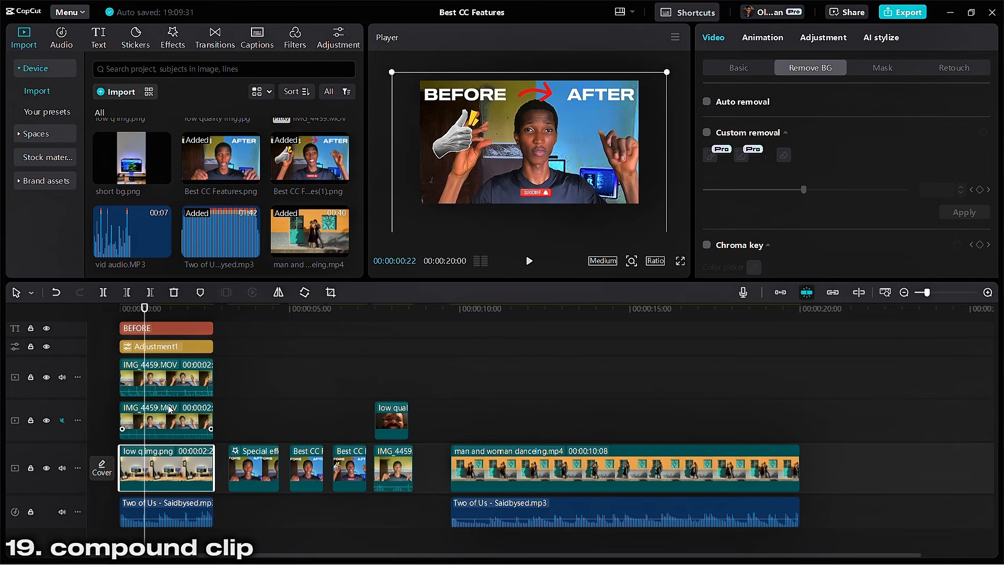
{"action": "left_click", "coordinate": [168, 385]}
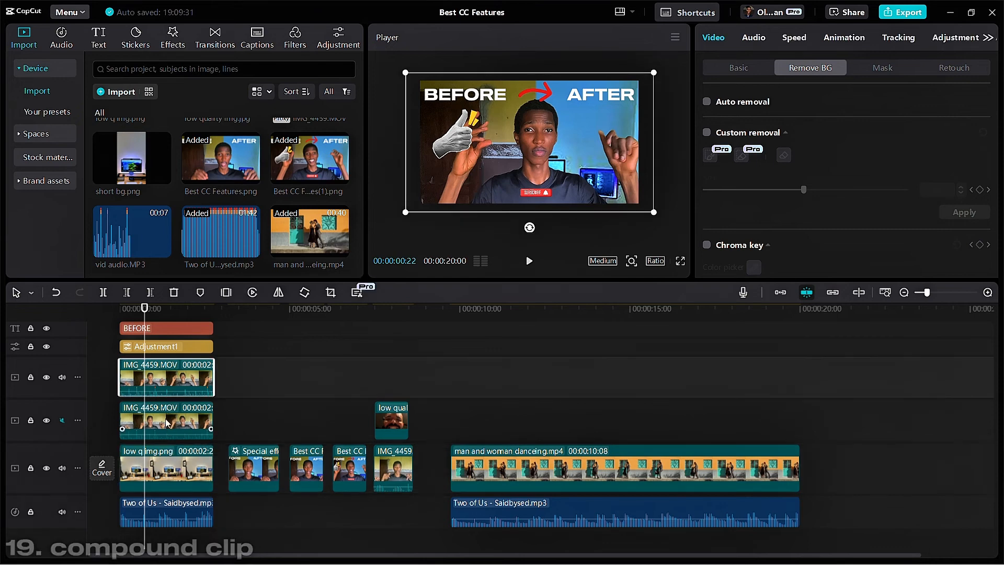
{"action": "left_click", "coordinate": [167, 422], "text": "ctrl"}
{"action": "left_click", "coordinate": [158, 455], "text": "ctrl"}
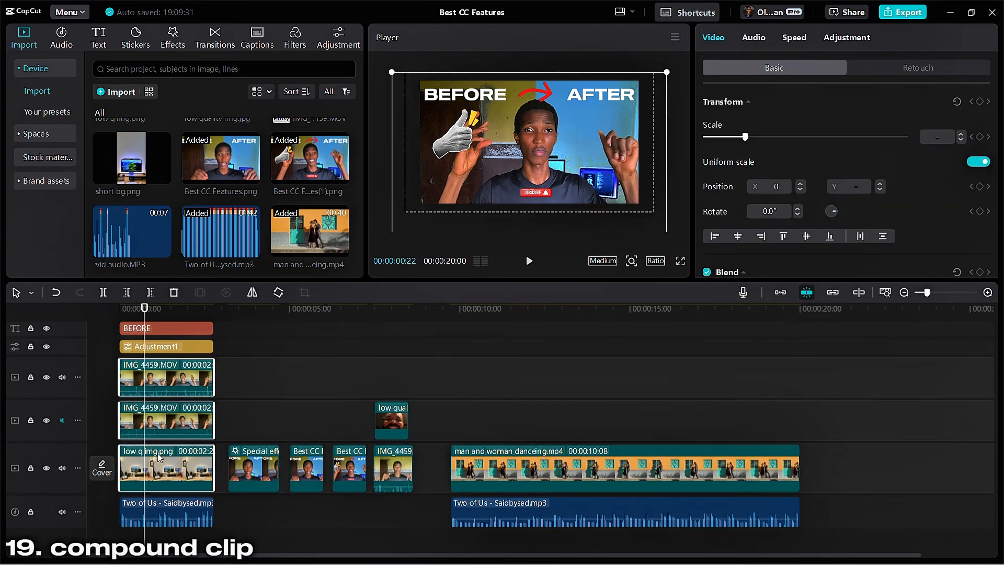
{"action": "right_click", "coordinate": [158, 453]}
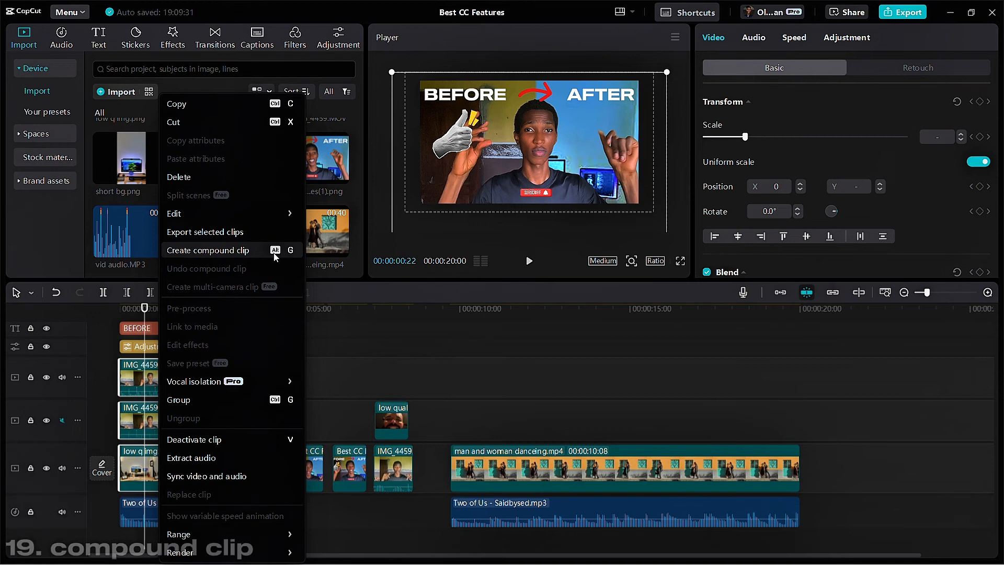
{"action": "left_click", "coordinate": [249, 251]}
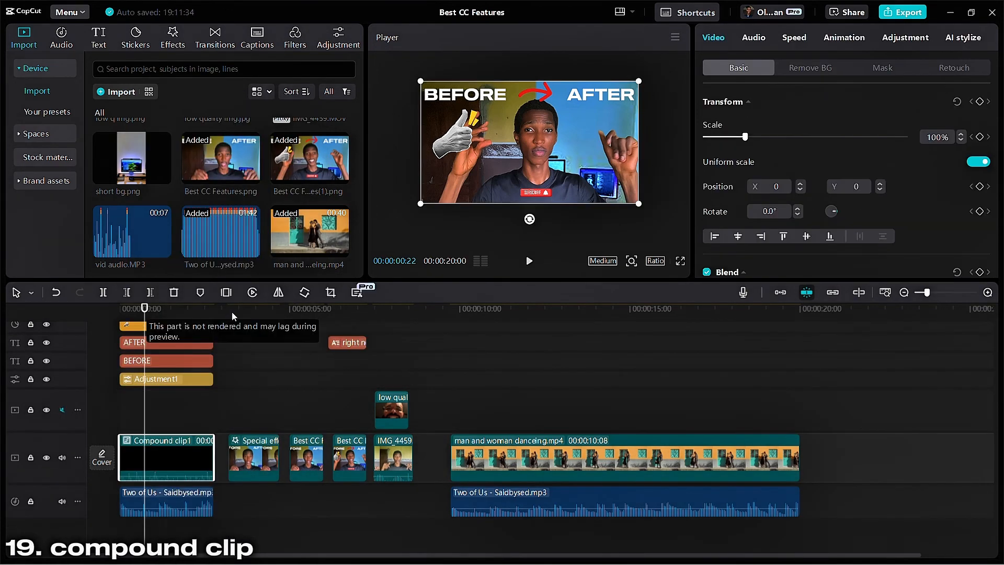
Step: Test moving the compound clip in the preview at 00:00:00:00, return it to the centre, and enlarge it to 101%
{"action": "left_click", "coordinate": [137, 405]}
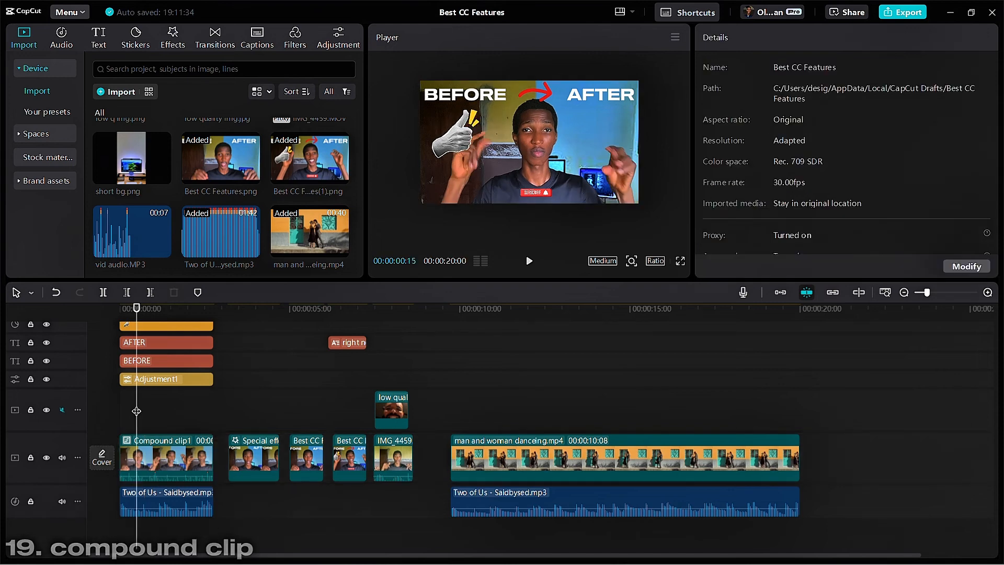
{"action": "left_click_drag", "start_coordinate": [119, 309], "coordinate": [100, 376]}
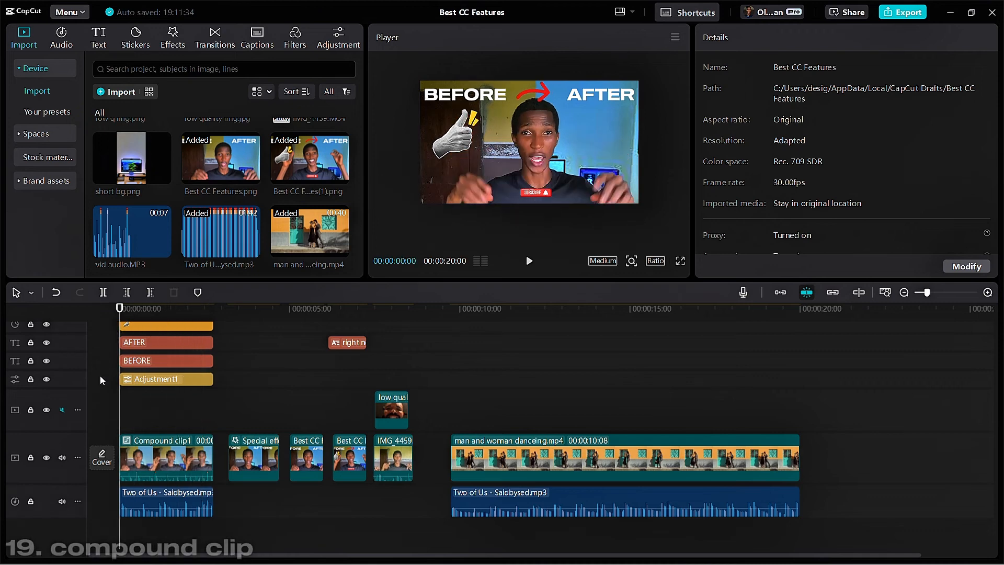
{"action": "left_click", "coordinate": [159, 448]}
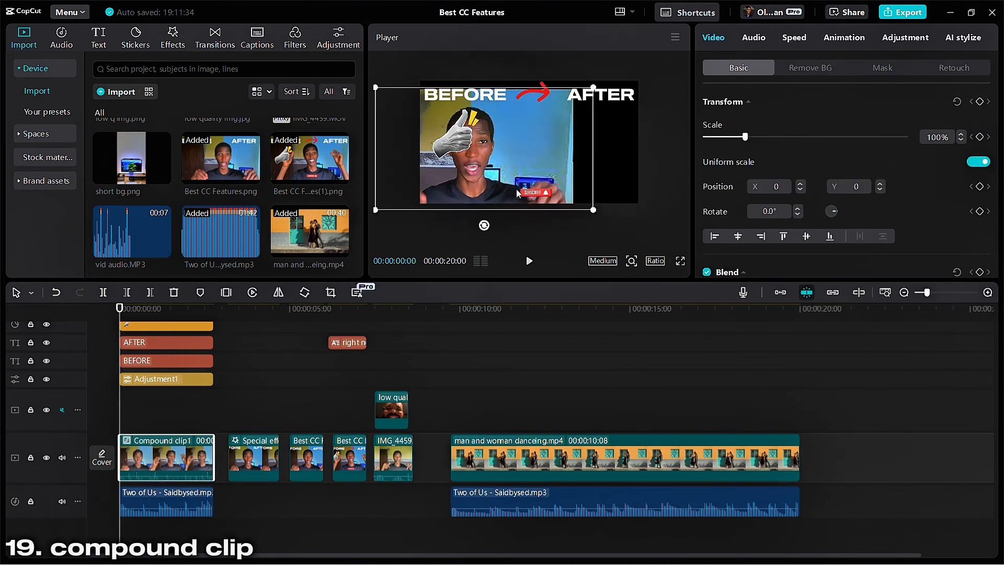
{"action": "left_click_drag", "start_coordinate": [557, 193], "coordinate": [557, 191]}
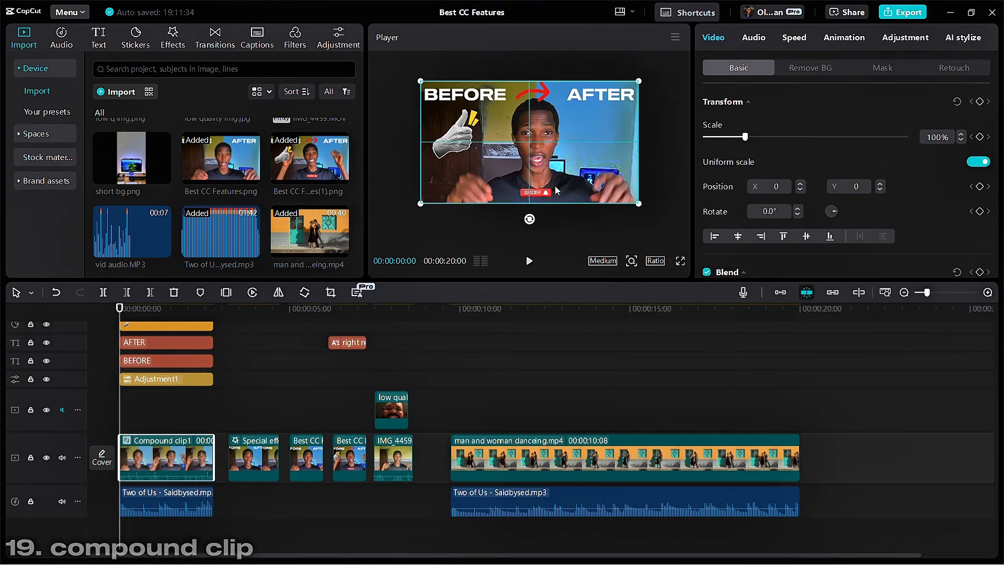
{"action": "left_click_drag", "start_coordinate": [639, 203], "coordinate": [662, 215]}
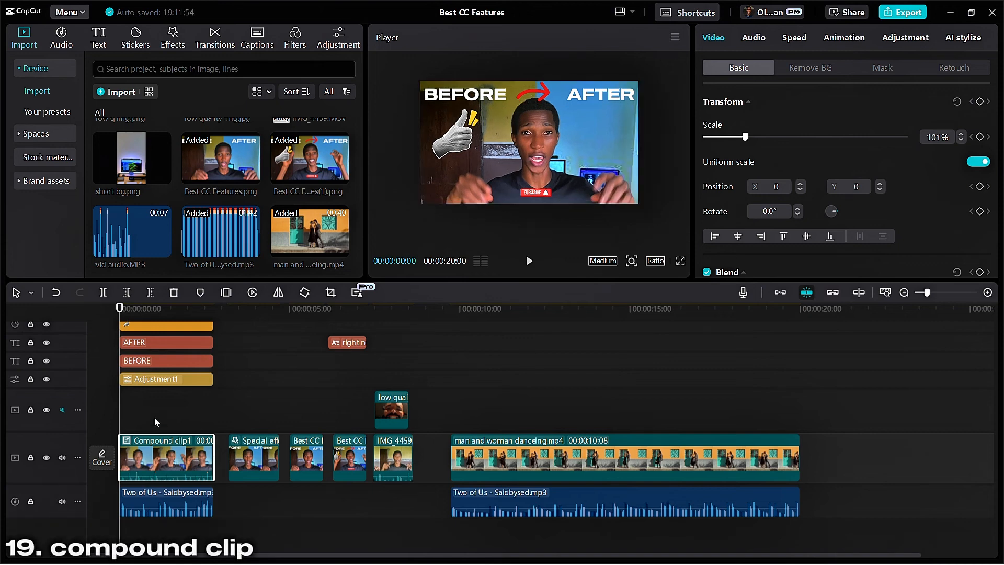
Step: Undo the compound clip's last scale change and break it back into its separate clips
{"action": "left_click", "coordinate": [155, 418]}
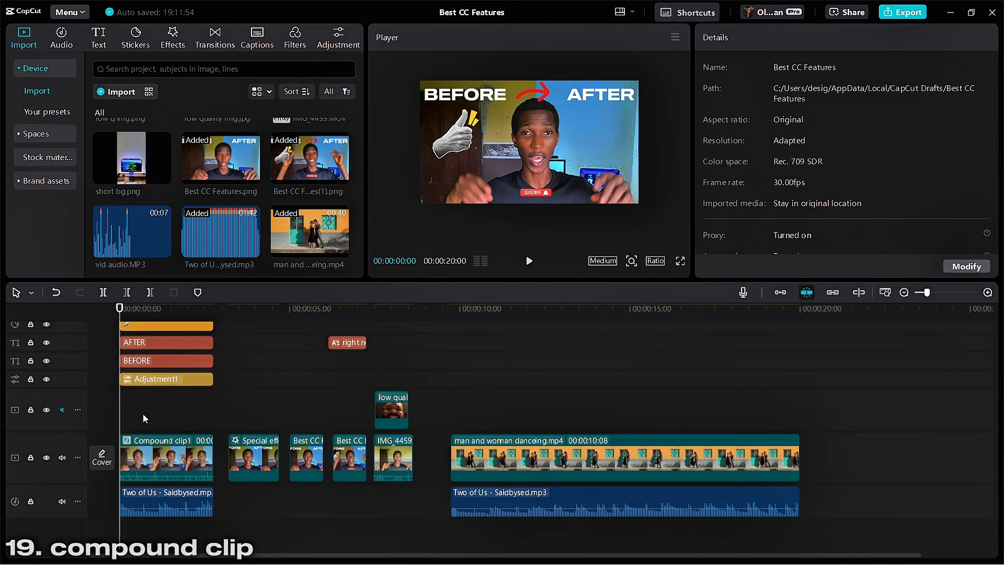
{"action": "scroll", "coordinate": [157, 398], "scroll_direction": "up", "scroll_amount": 3}
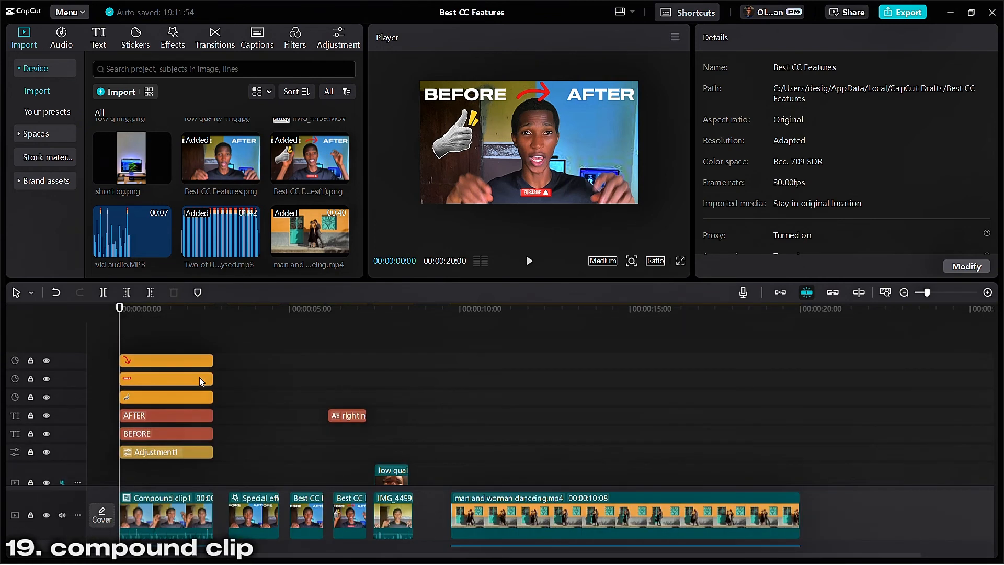
{"action": "key", "text": "ctrl+z"}
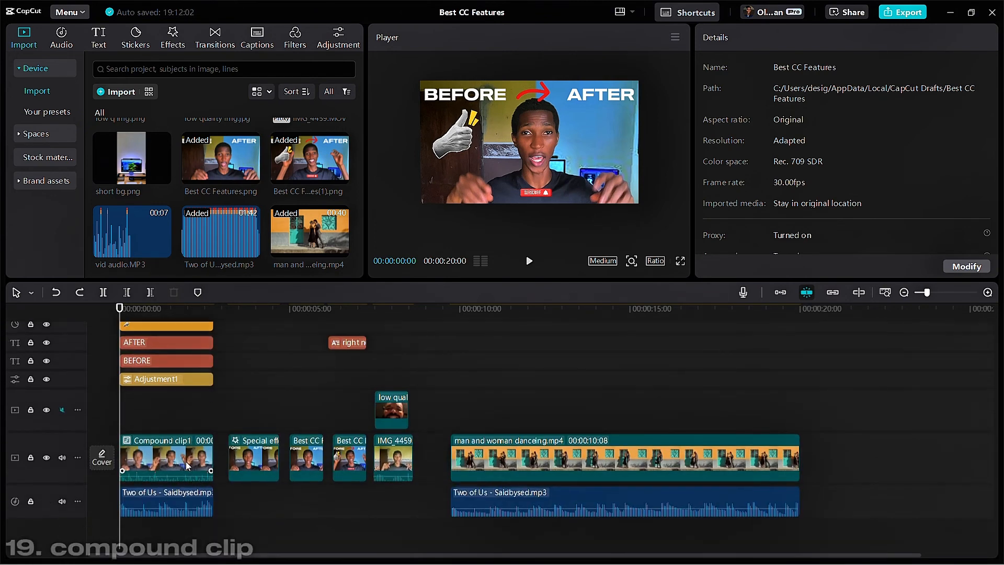
{"action": "left_click", "coordinate": [182, 462]}
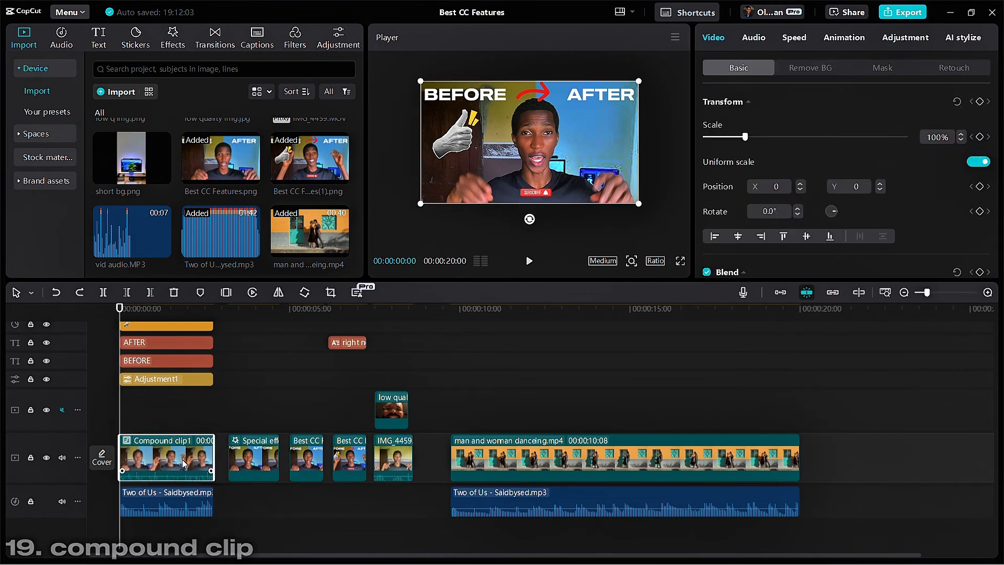
{"action": "right_click", "coordinate": [180, 465]}
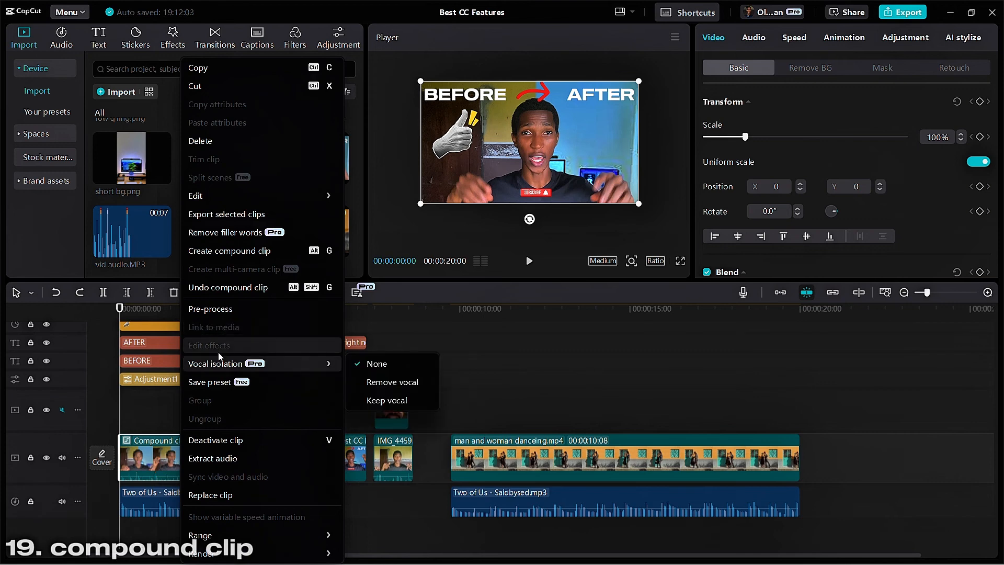
{"action": "left_click", "coordinate": [230, 293]}
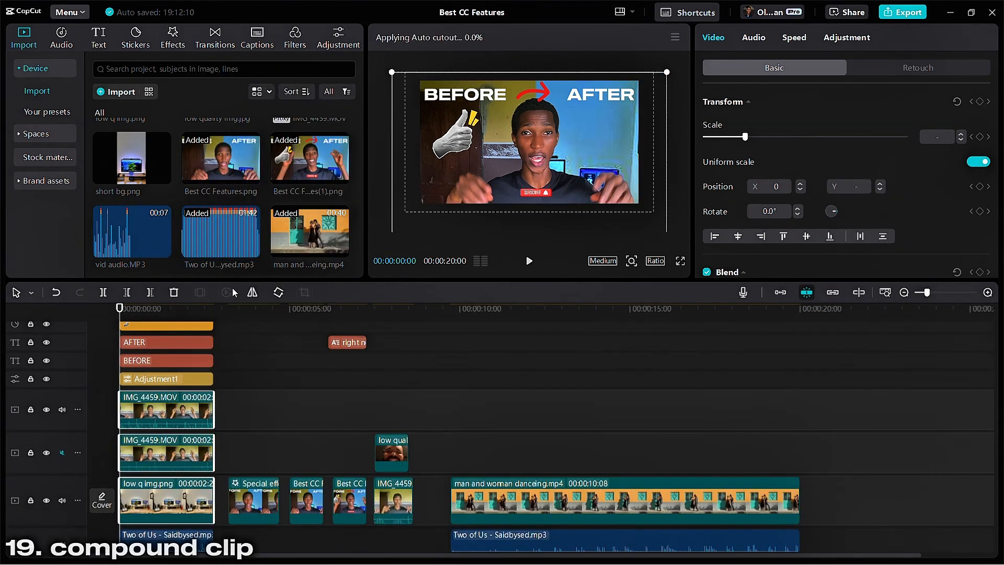
Step: Create a compound clip from the opening section's video and image clips, Adjustment1, BEFORE and AFTER texts, and stickers, and view it at 00:00:01:08
{"action": "left_click", "coordinate": [156, 379]}
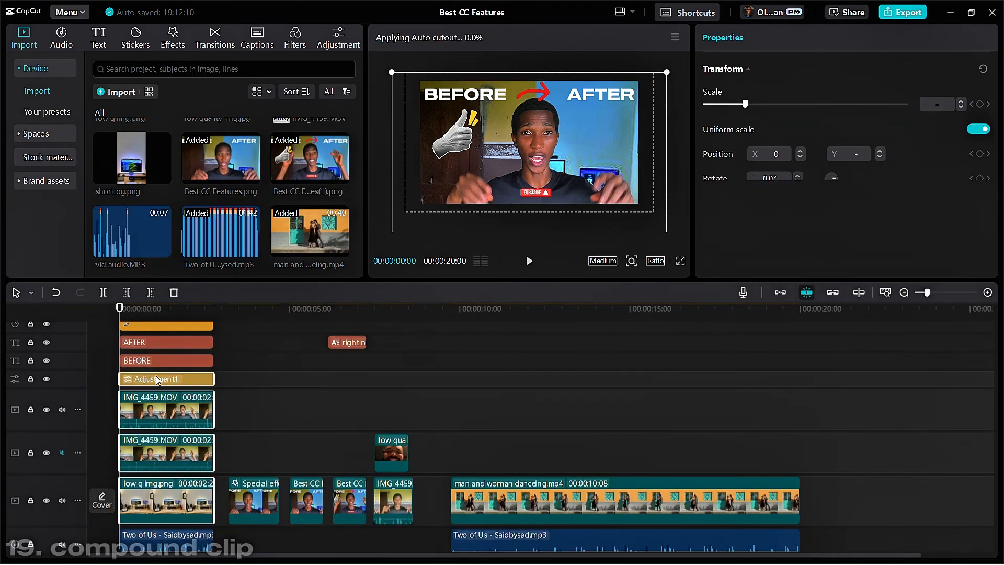
{"action": "left_click", "coordinate": [151, 362], "text": "ctrl"}
{"action": "left_click", "coordinate": [151, 345], "text": "ctrl"}
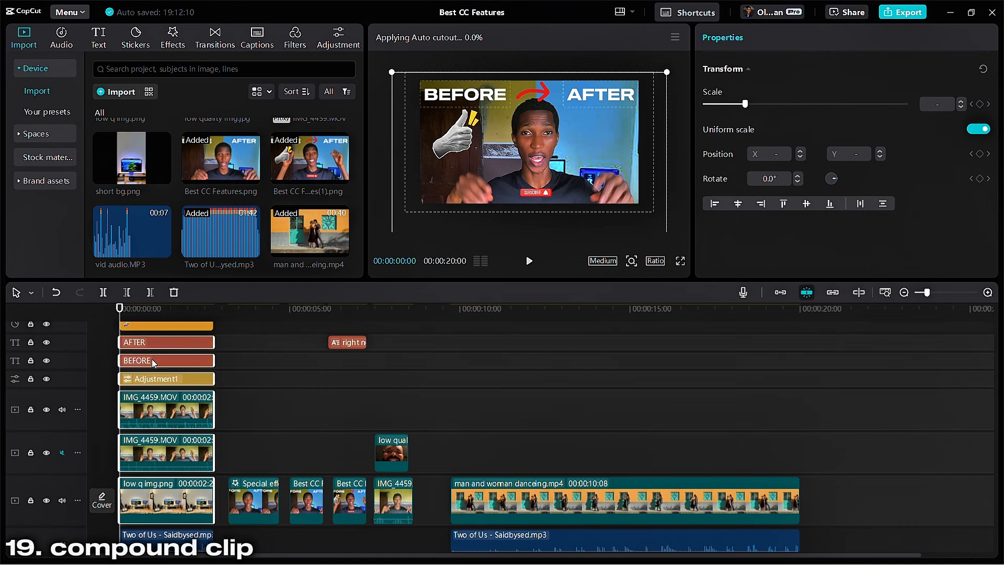
{"action": "scroll", "coordinate": [151, 355], "scroll_direction": "up", "scroll_amount": 1}
{"action": "scroll", "coordinate": [151, 356], "scroll_direction": "up", "scroll_amount": 1}
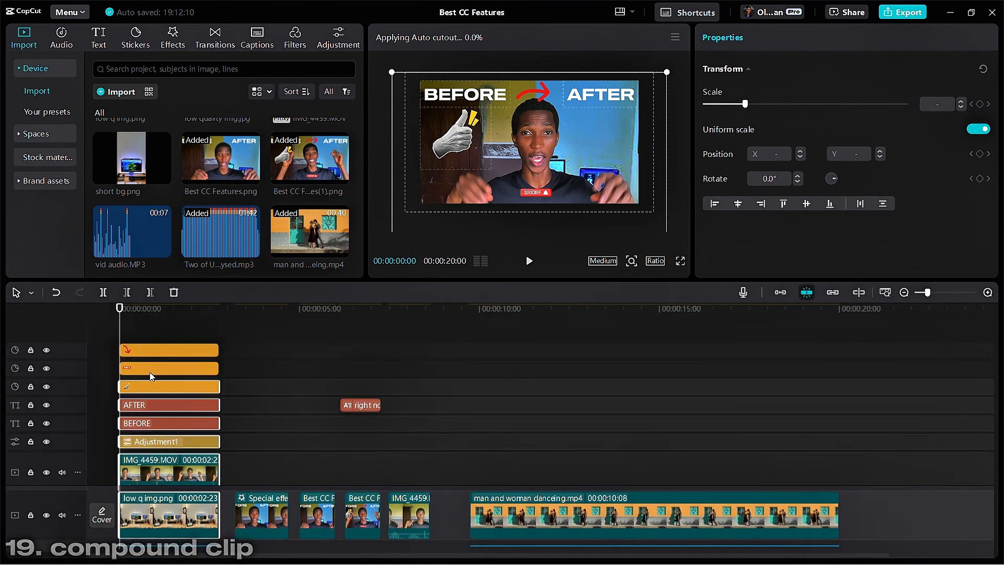
{"action": "left_click", "coordinate": [153, 369], "text": "ctrl"}
{"action": "scroll", "coordinate": [153, 374], "scroll_direction": "down", "scroll_amount": 2}
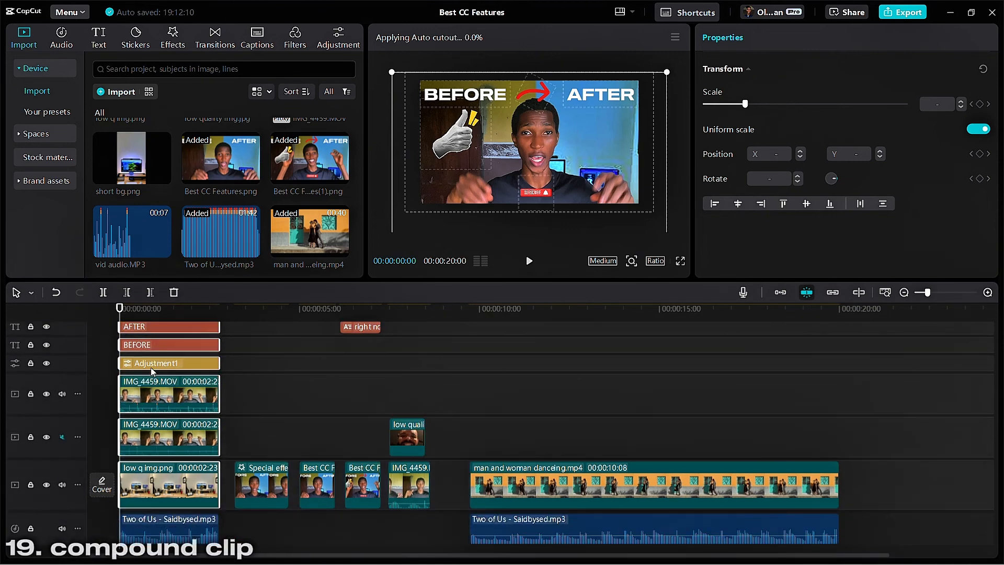
{"action": "right_click", "coordinate": [160, 393]}
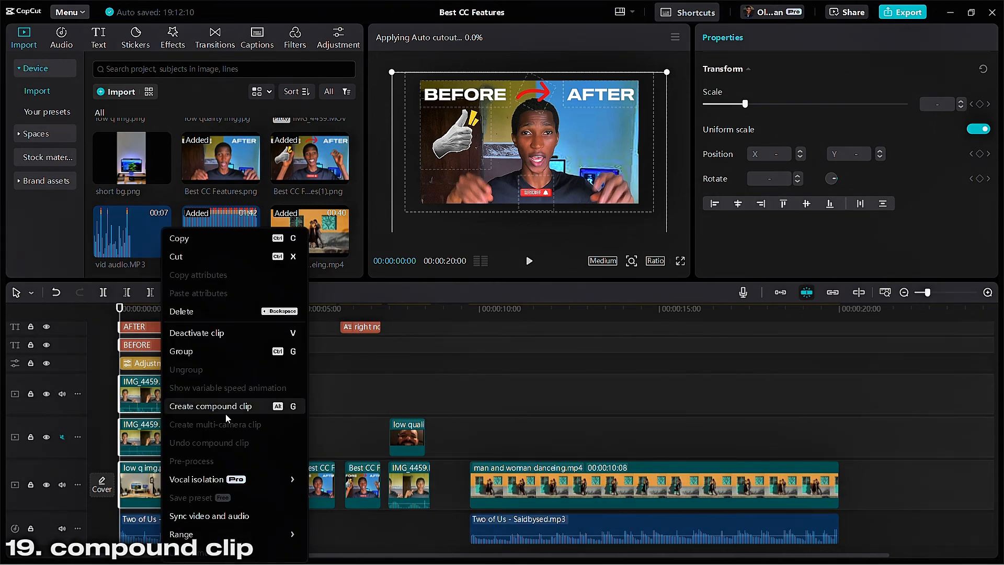
{"action": "left_click", "coordinate": [226, 408]}
{"action": "left_click", "coordinate": [165, 400]}
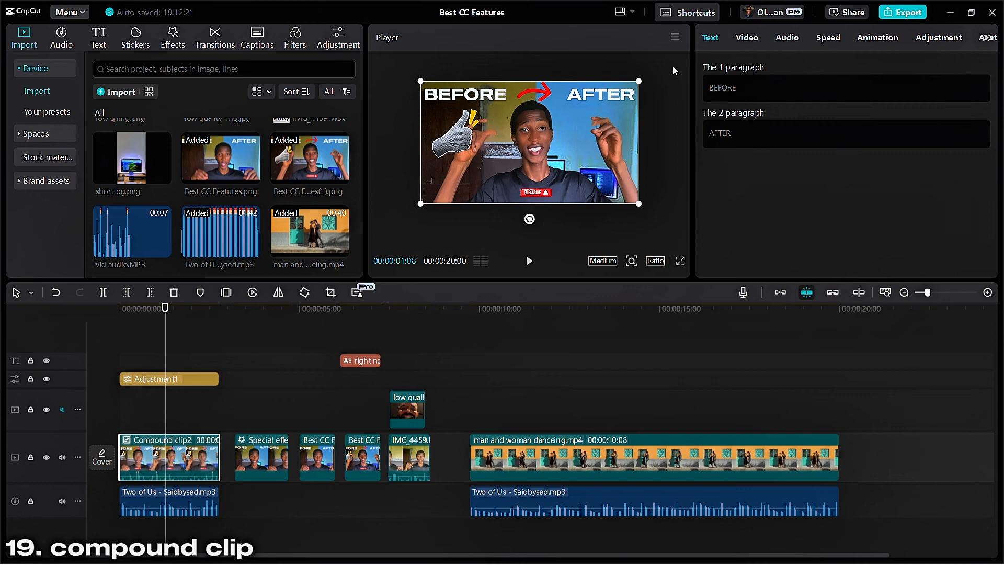
Step: Examine the compound clip's Video transform settings, its BEFORE and AFTER text paragraphs, and the available clip commands
{"action": "left_click", "coordinate": [745, 39]}
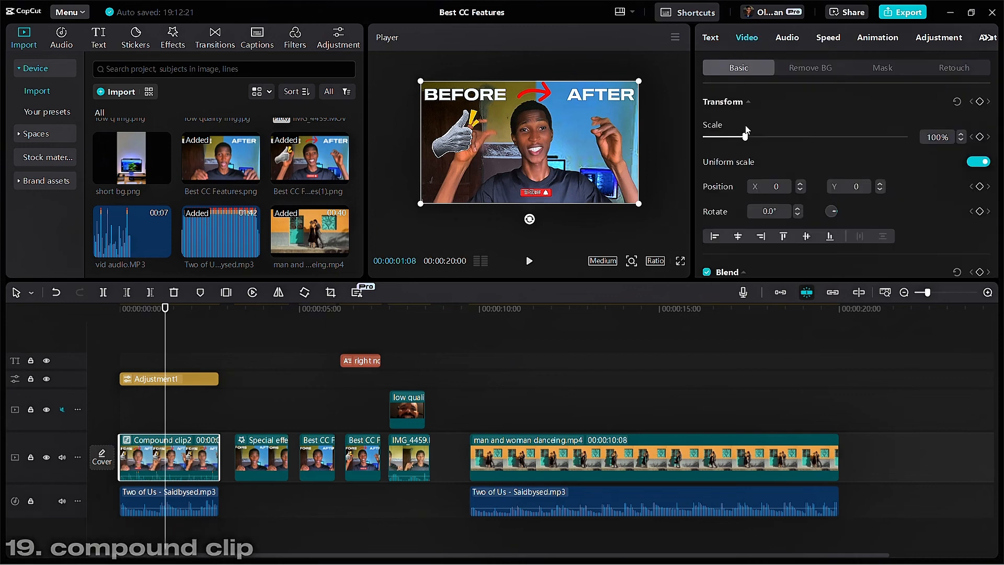
{"action": "left_click", "coordinate": [713, 40]}
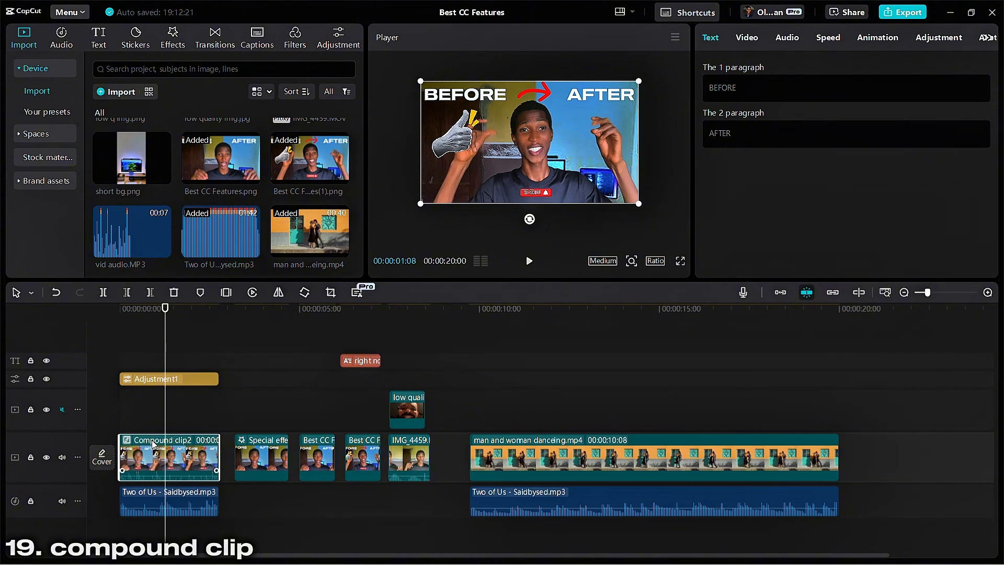
{"action": "right_click", "coordinate": [150, 464]}
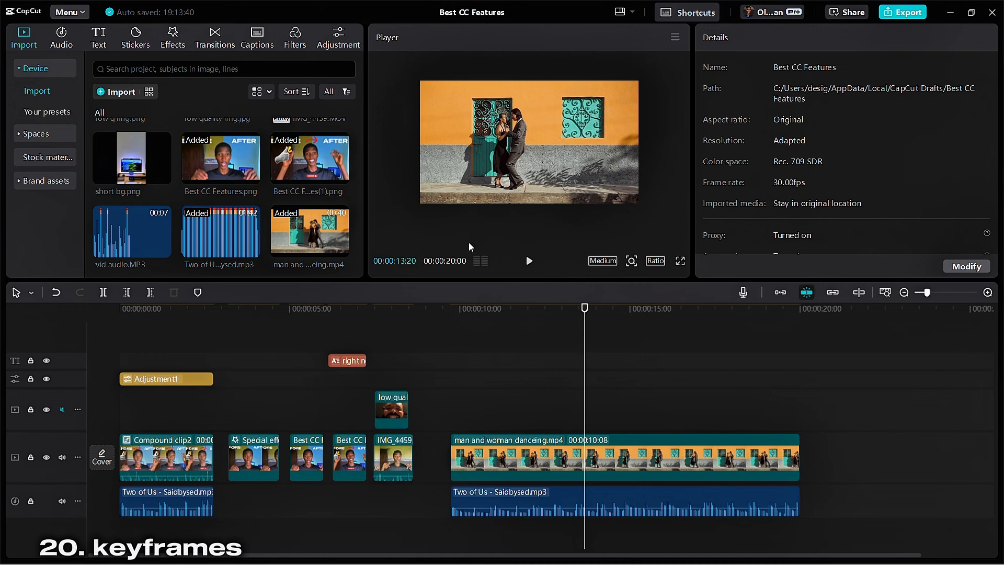
Step: Select the compound clip at 00:00:00:00 and examine its Basic, Remove BG, Mask and Retouch video settings, trying a Horizontal mask before returning to None
{"action": "left_click", "coordinate": [163, 335]}
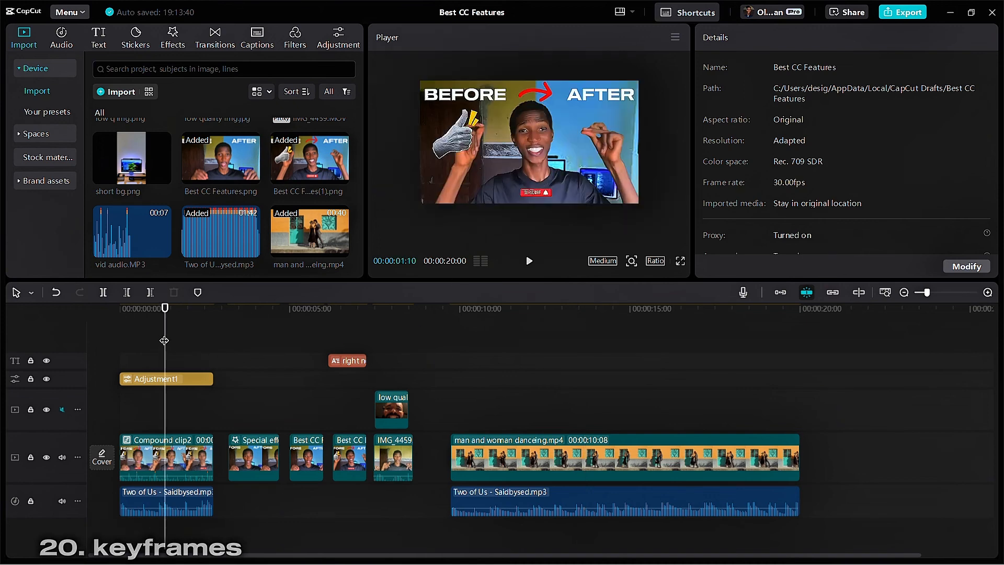
{"action": "left_click", "coordinate": [101, 332]}
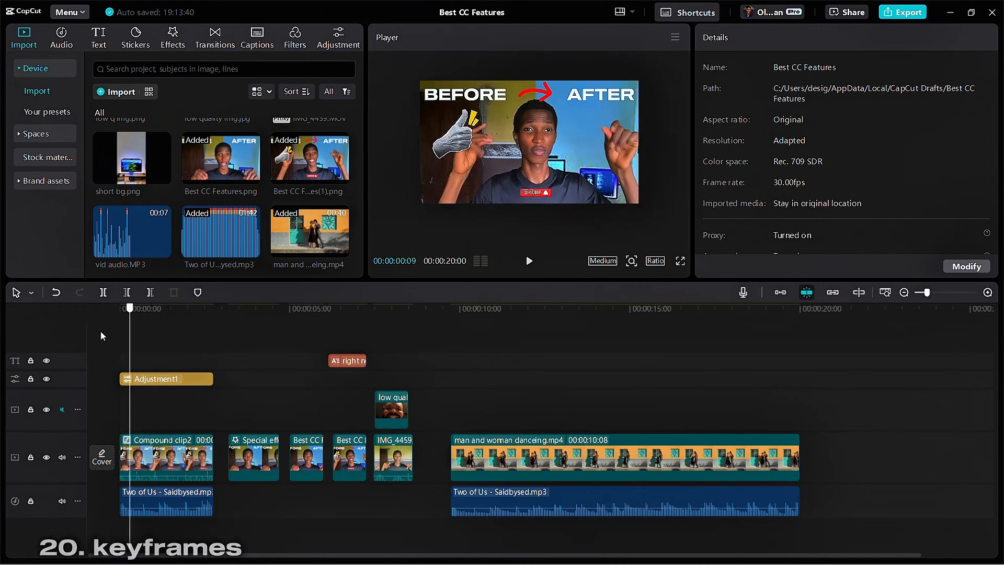
{"action": "left_click", "coordinate": [148, 460]}
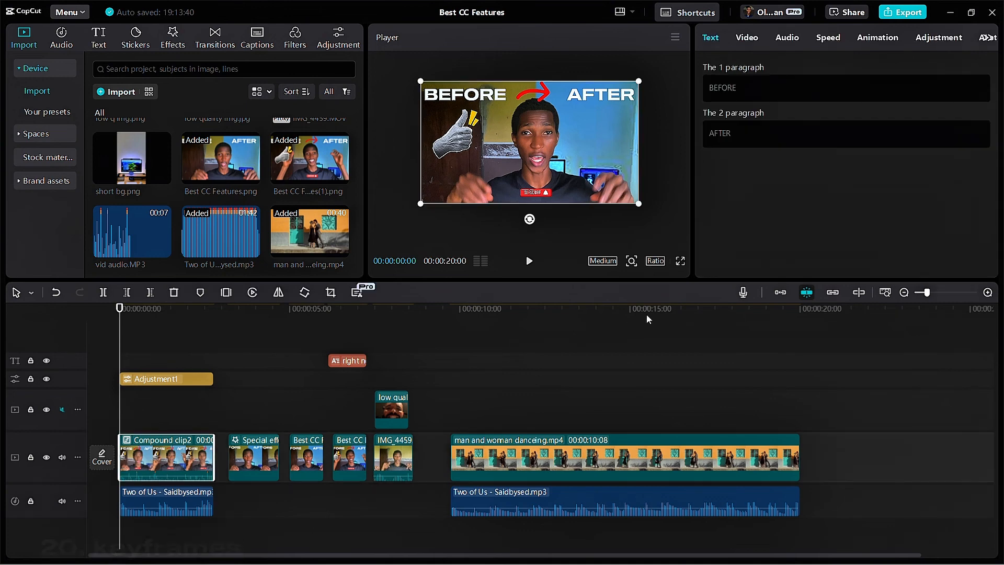
{"action": "left_click", "coordinate": [745, 40]}
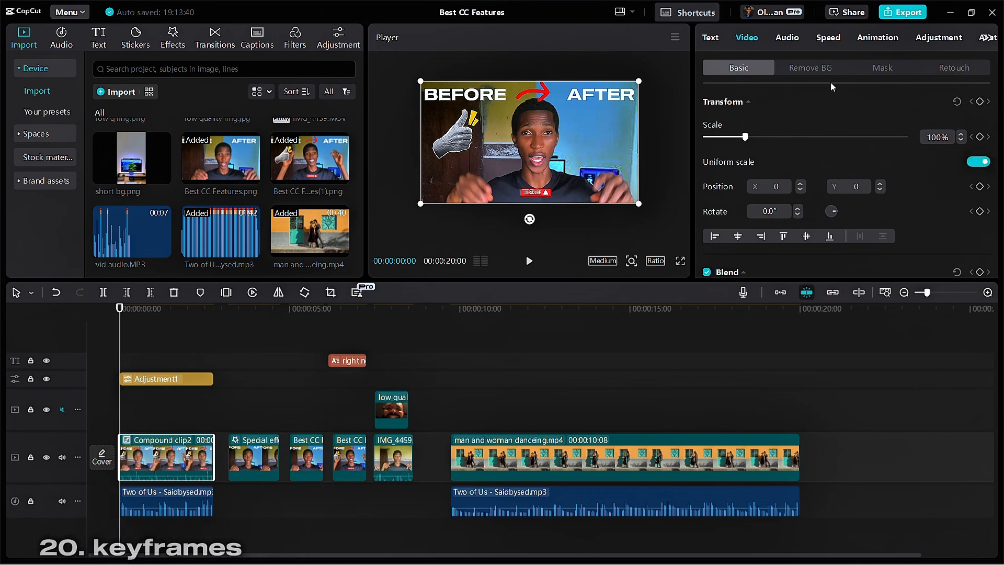
{"action": "left_click", "coordinate": [808, 70]}
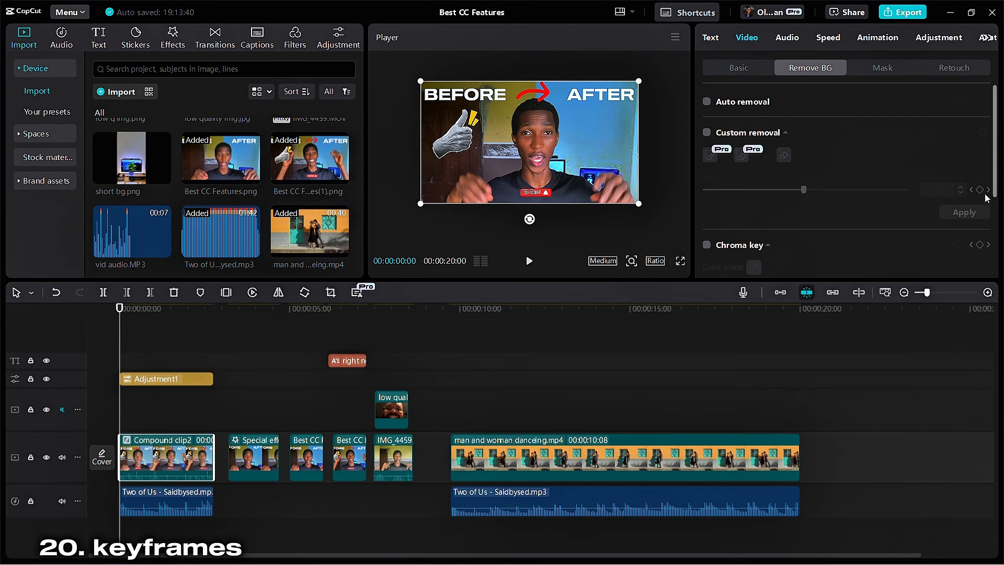
{"action": "scroll", "coordinate": [983, 207], "scroll_direction": "down", "scroll_amount": 1}
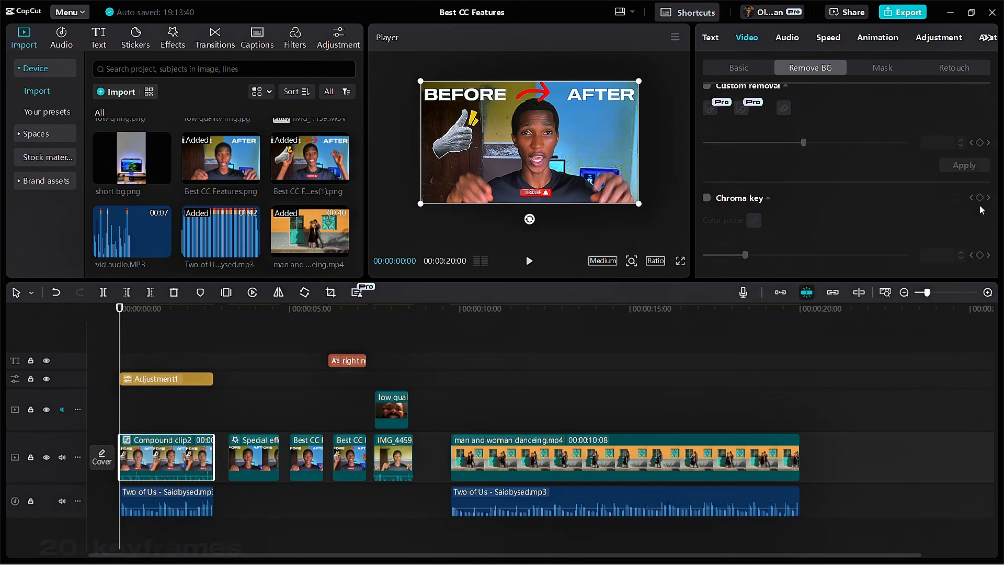
{"action": "left_click", "coordinate": [891, 69]}
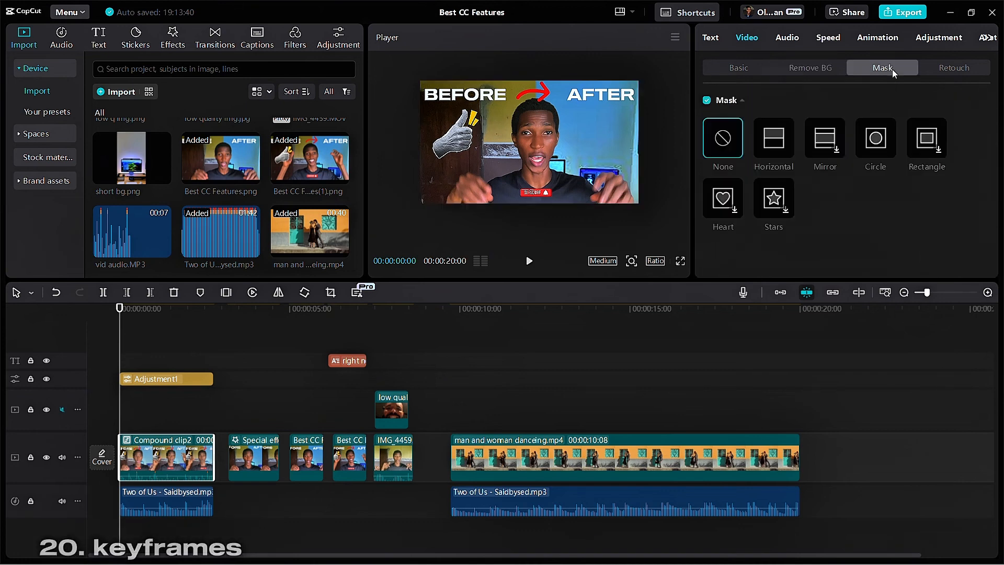
{"action": "left_click", "coordinate": [773, 148]}
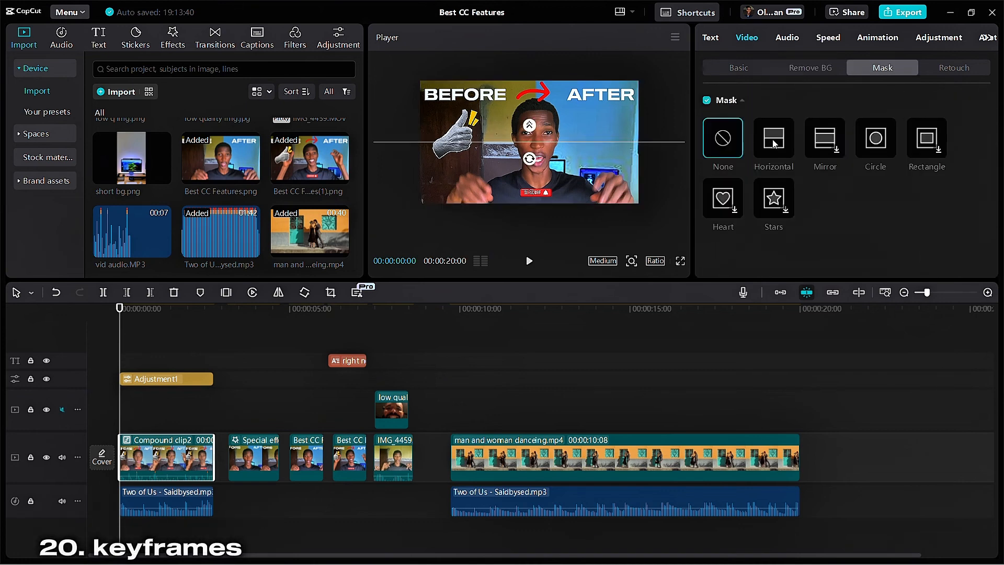
{"action": "left_click", "coordinate": [725, 142]}
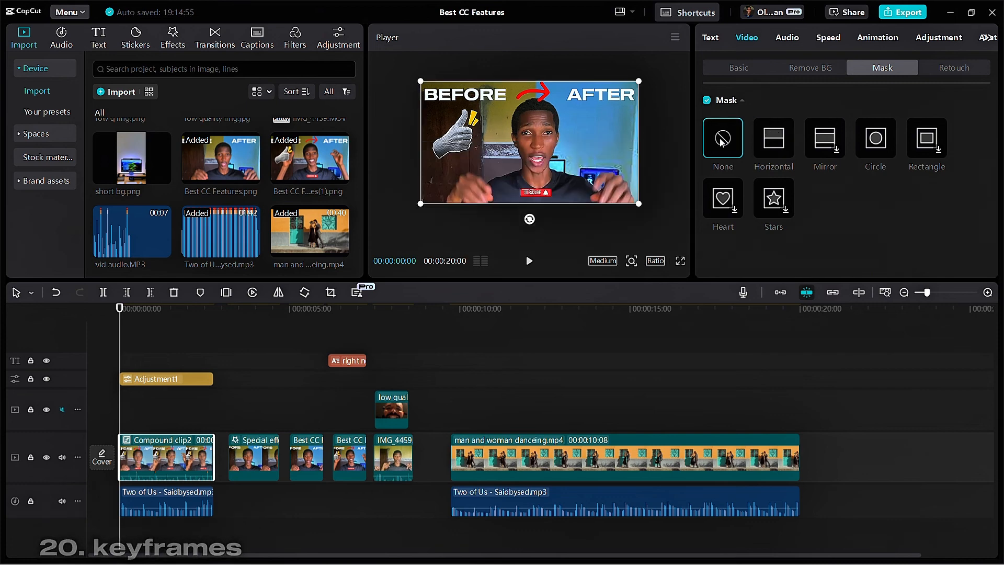
{"action": "left_click", "coordinate": [952, 75]}
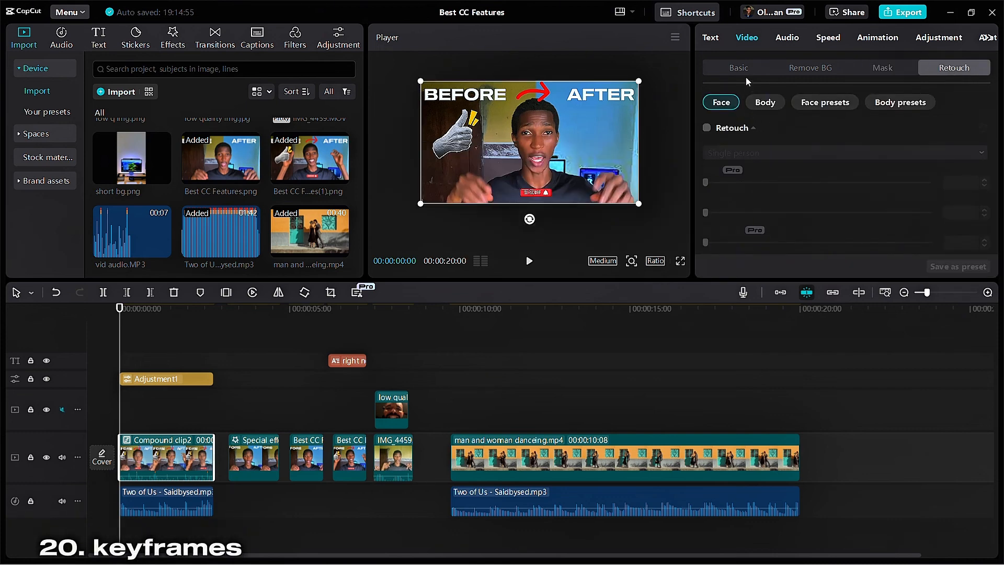
Step: Look through the compound clip's Audio, Speed and Animation settings, and return to its Text settings
{"action": "left_click", "coordinate": [789, 42]}
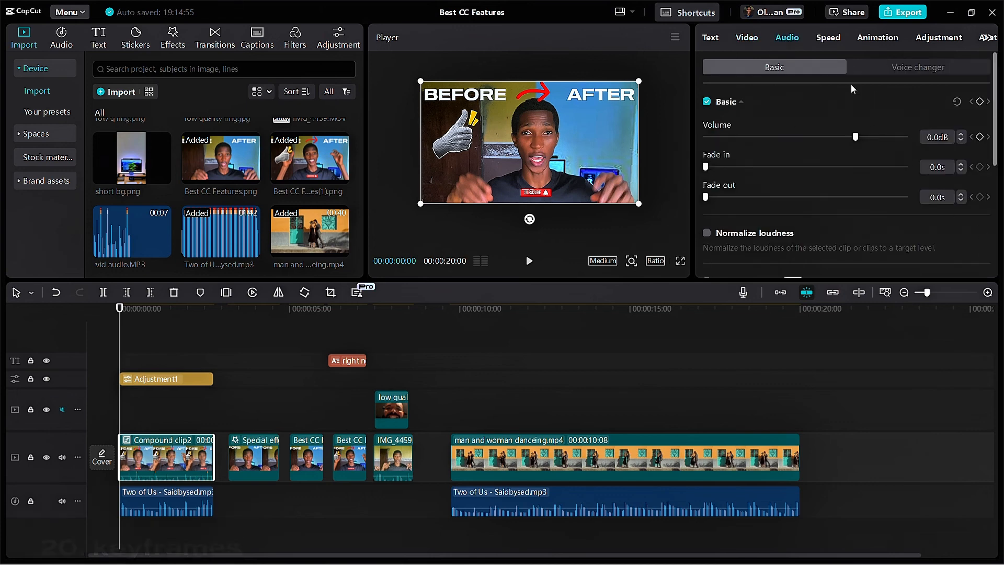
{"action": "left_click", "coordinate": [834, 41]}
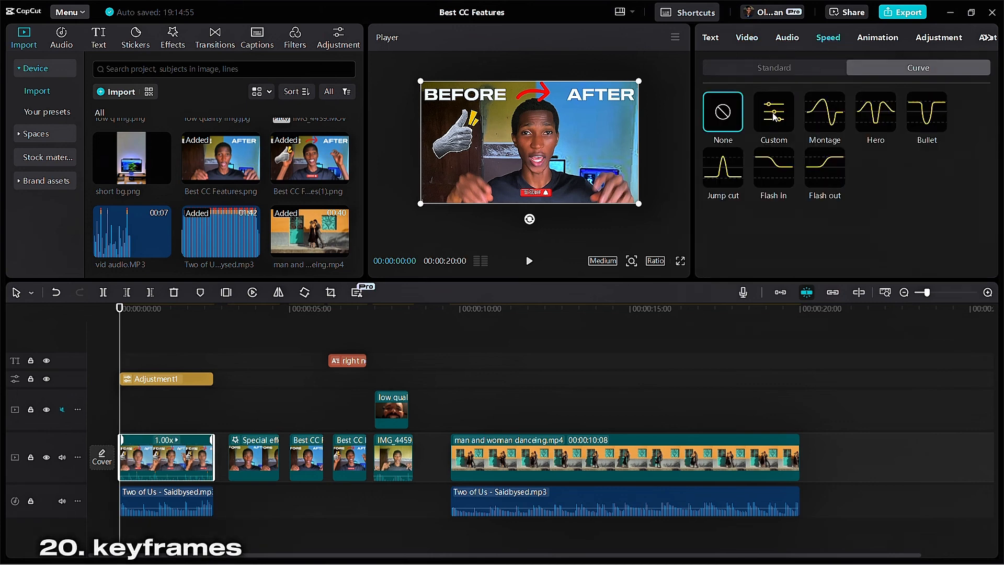
{"action": "left_click", "coordinate": [874, 36]}
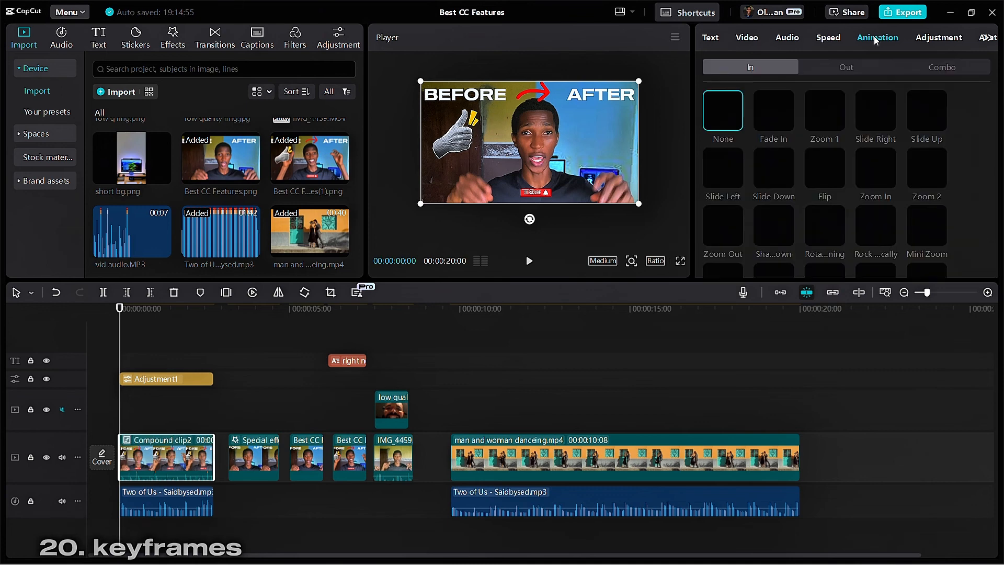
{"action": "left_click", "coordinate": [704, 42]}
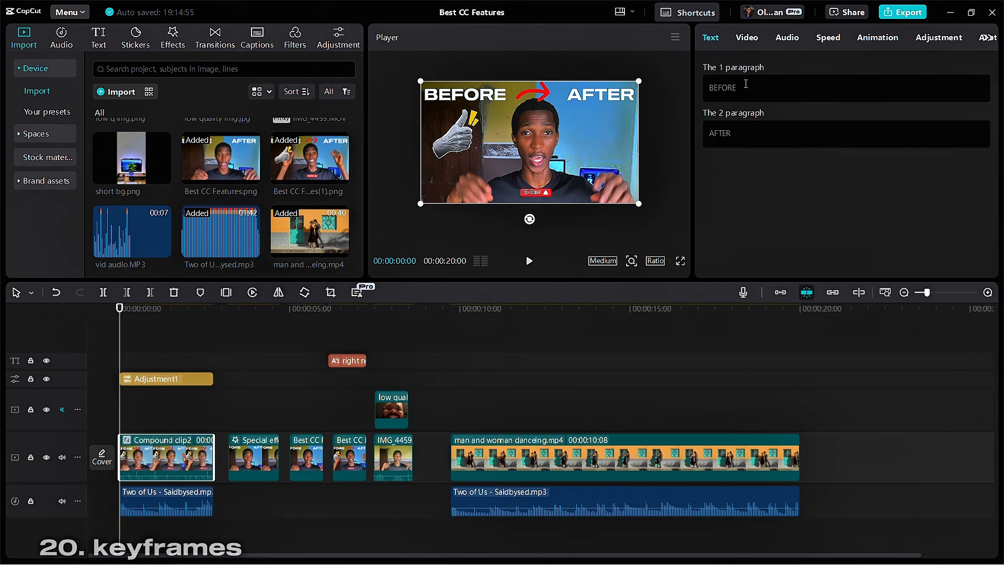
Step: Break the compound clip at the timeline's start back into its separate clips, texts and stickers
{"action": "right_click", "coordinate": [148, 460]}
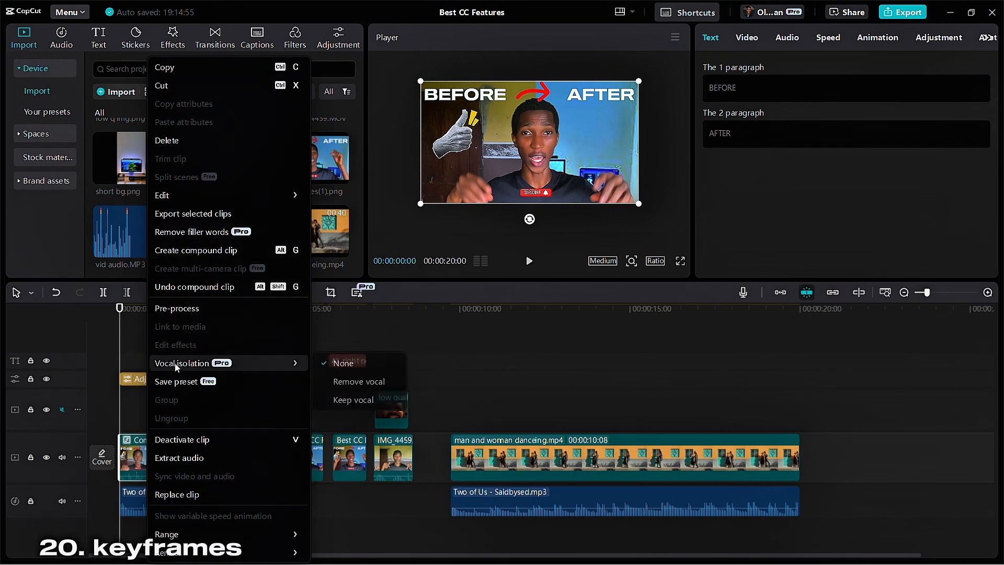
{"action": "left_click", "coordinate": [189, 287]}
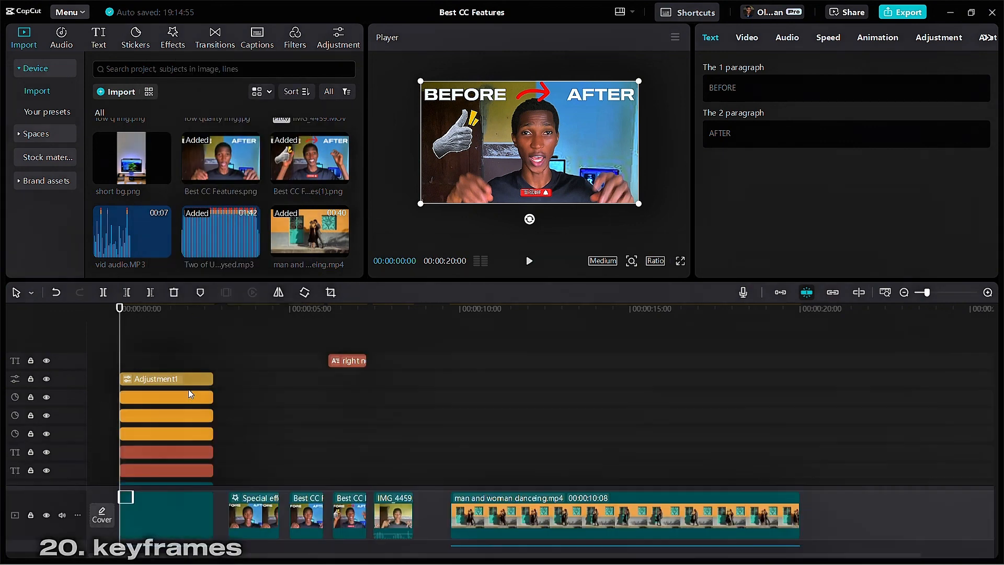
{"action": "left_click", "coordinate": [139, 354]}
Step: Add colour keyframes to the AFTER text at 00:00:00:00 and 00:00:00:21, keeping the colour white
{"action": "scroll", "coordinate": [139, 353], "scroll_direction": "down", "scroll_amount": 3}
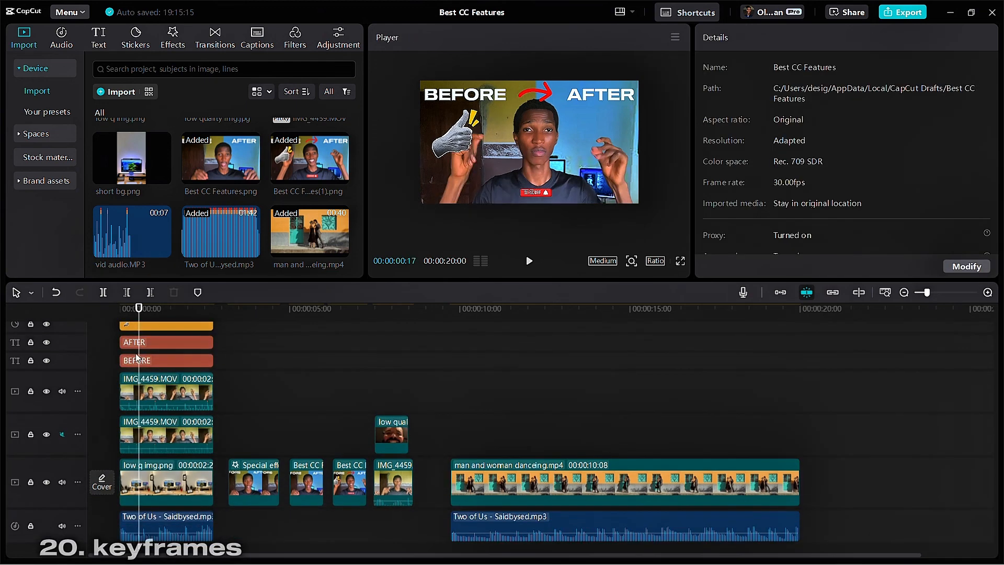
{"action": "left_click", "coordinate": [136, 346]}
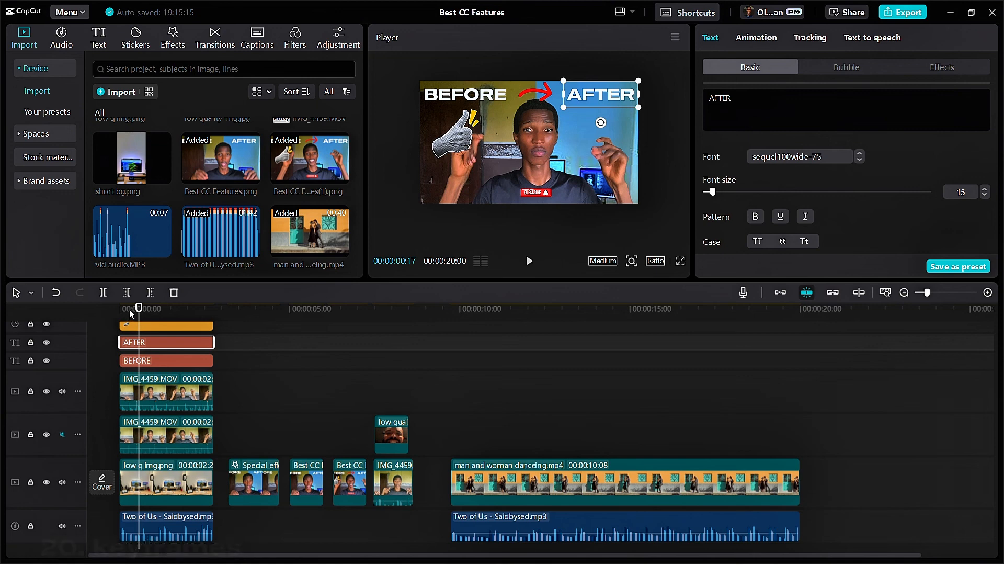
{"action": "left_click_drag", "start_coordinate": [130, 312], "coordinate": [97, 315]}
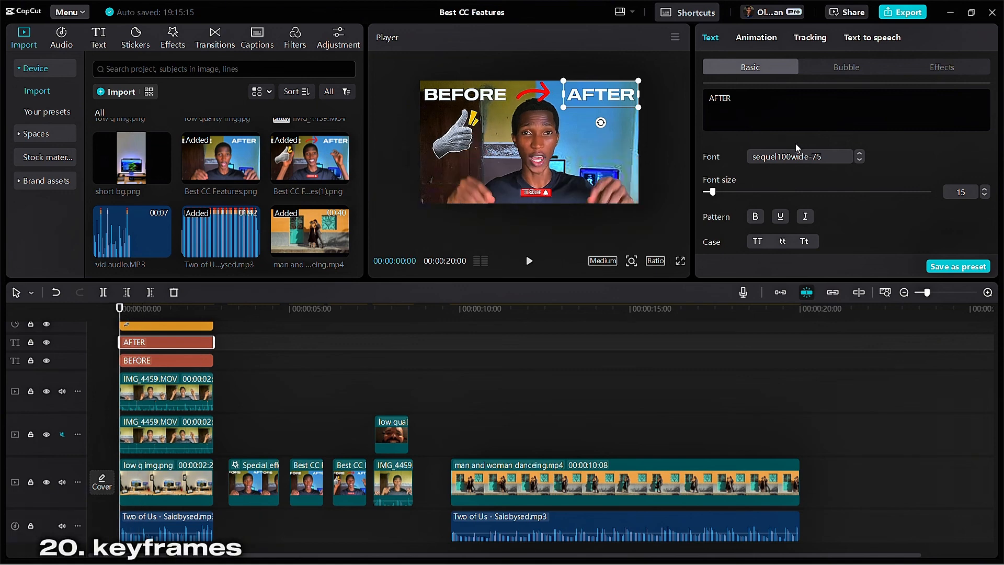
{"action": "scroll", "coordinate": [855, 174], "scroll_direction": "down", "scroll_amount": 3}
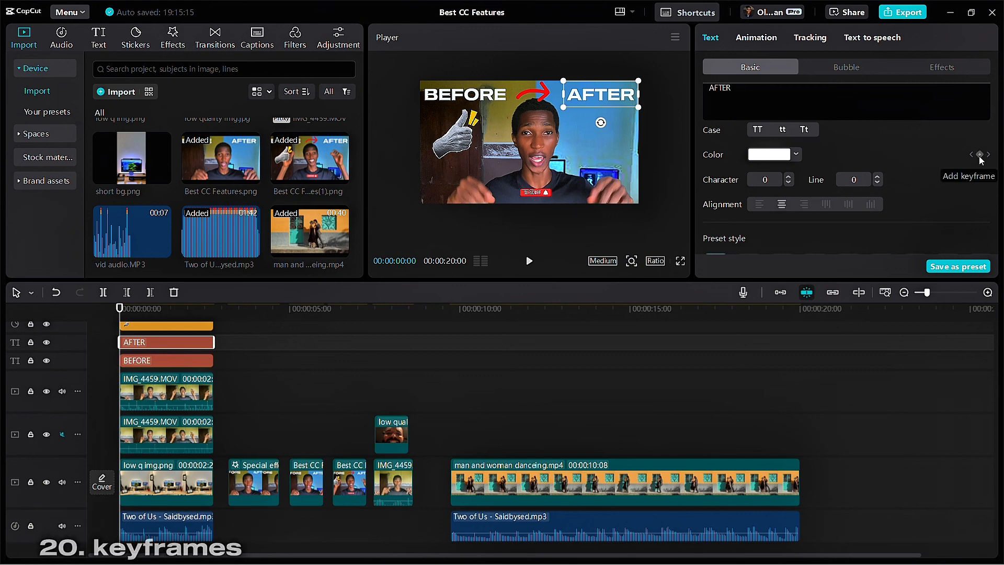
{"action": "left_click", "coordinate": [979, 154]}
{"action": "scroll", "coordinate": [612, 409], "scroll_direction": "up", "scroll_amount": 4}
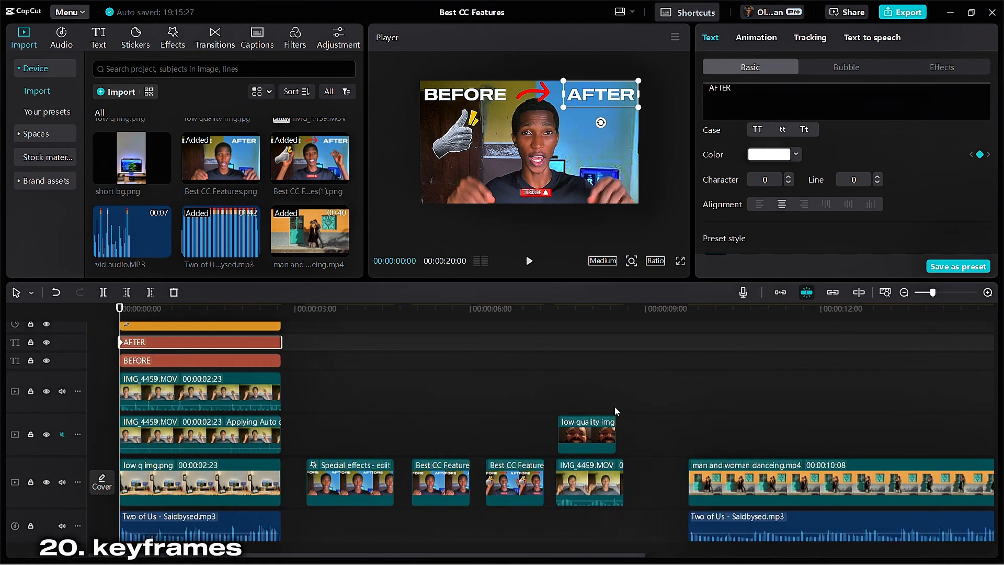
{"action": "left_click", "coordinate": [176, 308]}
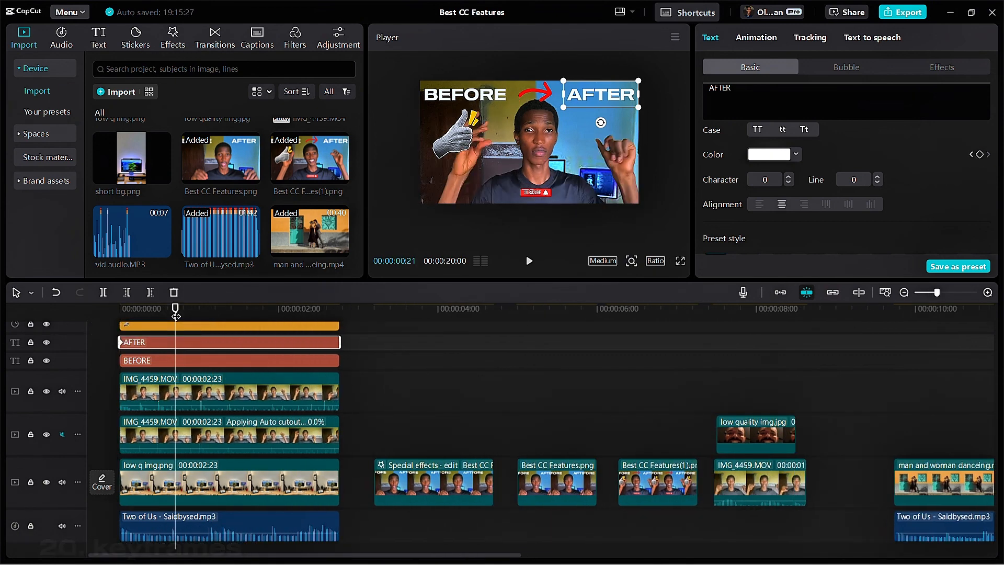
{"action": "left_click", "coordinate": [980, 155]}
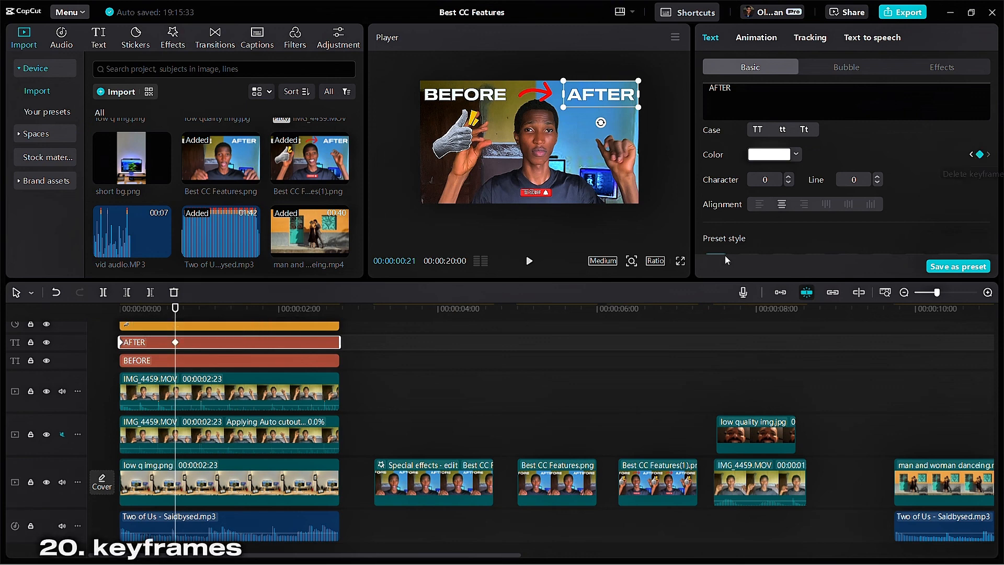
Step: Set the AFTER text's colour to FF0000 at 00:00:01:23 as a third colour keyframe
{"action": "left_click_drag", "start_coordinate": [176, 308], "coordinate": [260, 320]}
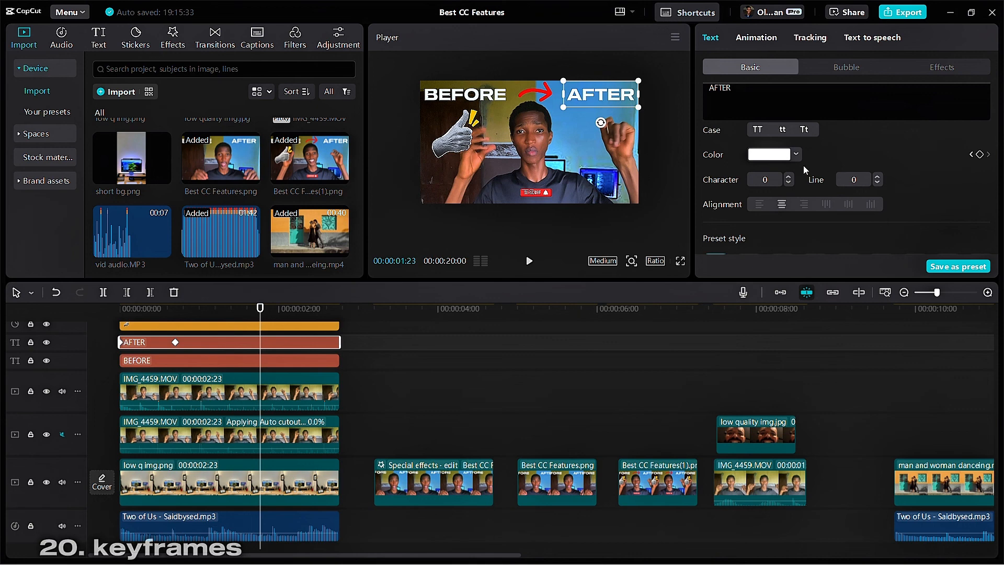
{"action": "left_click", "coordinate": [774, 160]}
{"action": "left_click", "coordinate": [861, 172]}
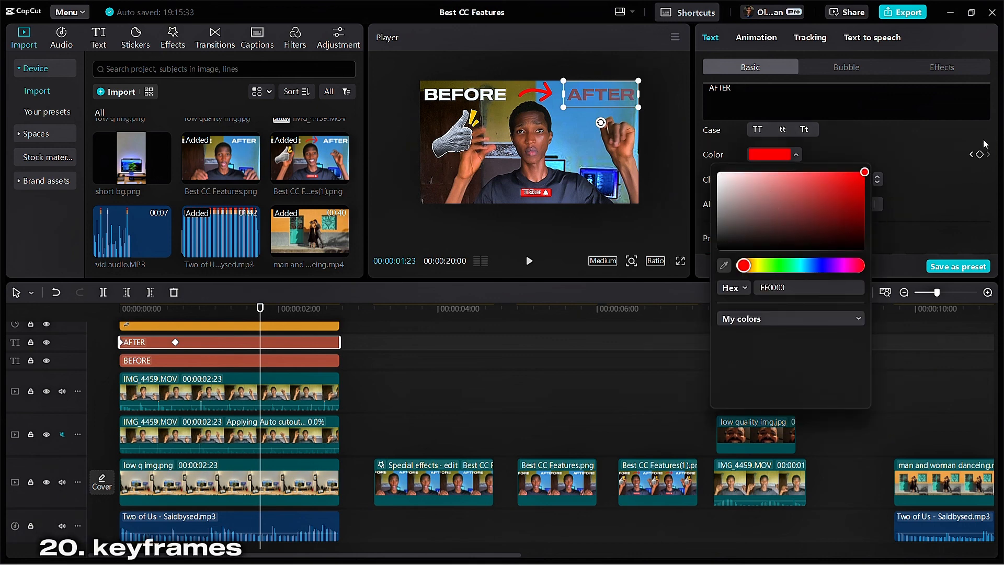
{"action": "left_click", "coordinate": [950, 189]}
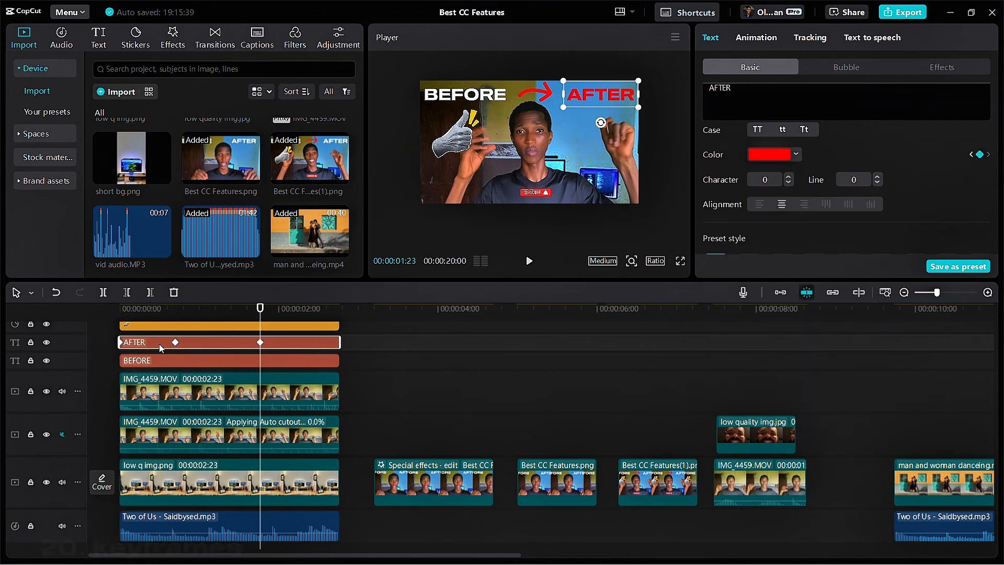
Step: Mute the upper IMG_4459.MOV track, and play and scrub the AFTER text's colour animation from 00:00:00:00 to 00:00:02:13
{"action": "left_click", "coordinate": [140, 319]}
{"action": "left_click", "coordinate": [63, 393]}
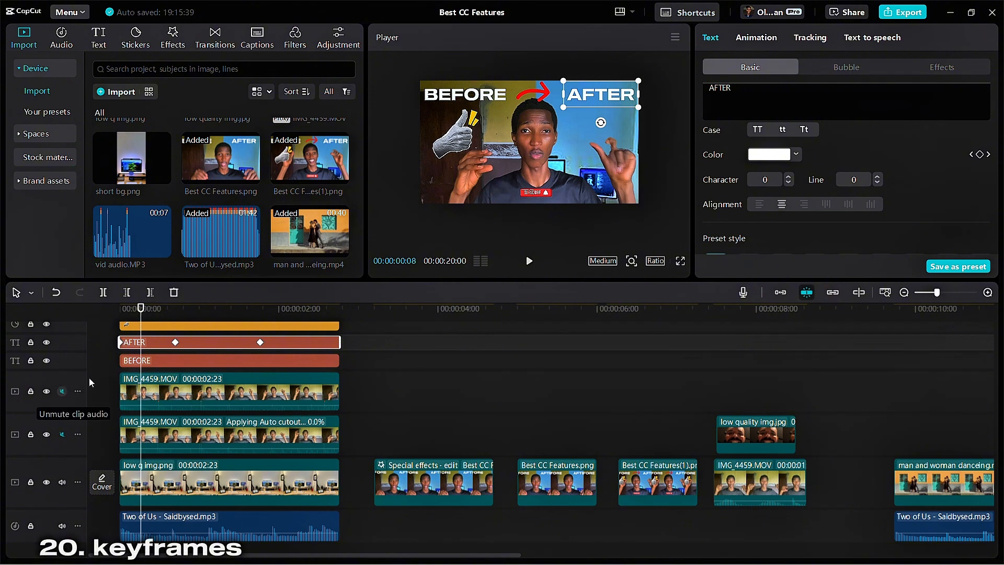
{"action": "left_click", "coordinate": [120, 310]}
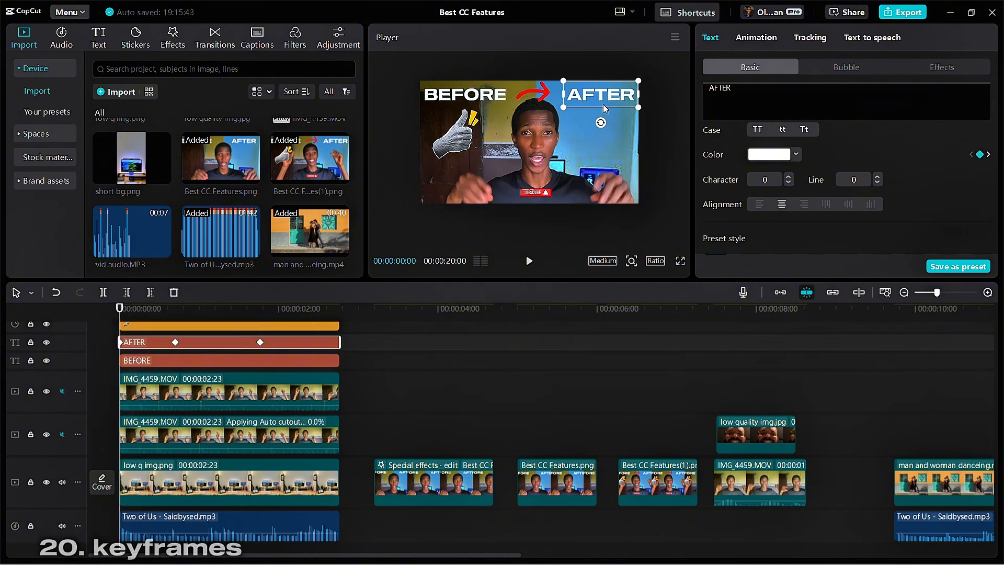
{"action": "key", "text": "space"}
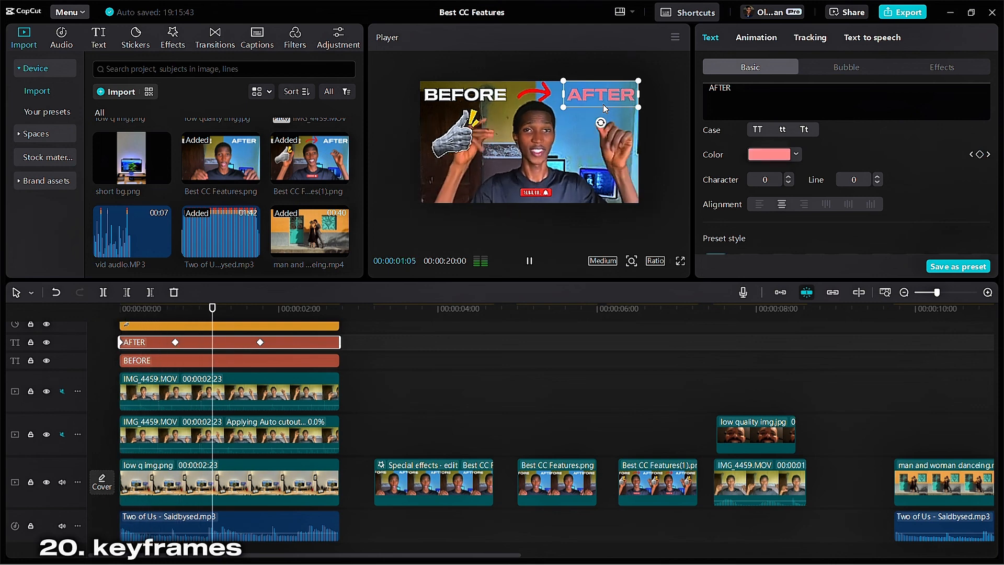
{"action": "key", "text": "space"}
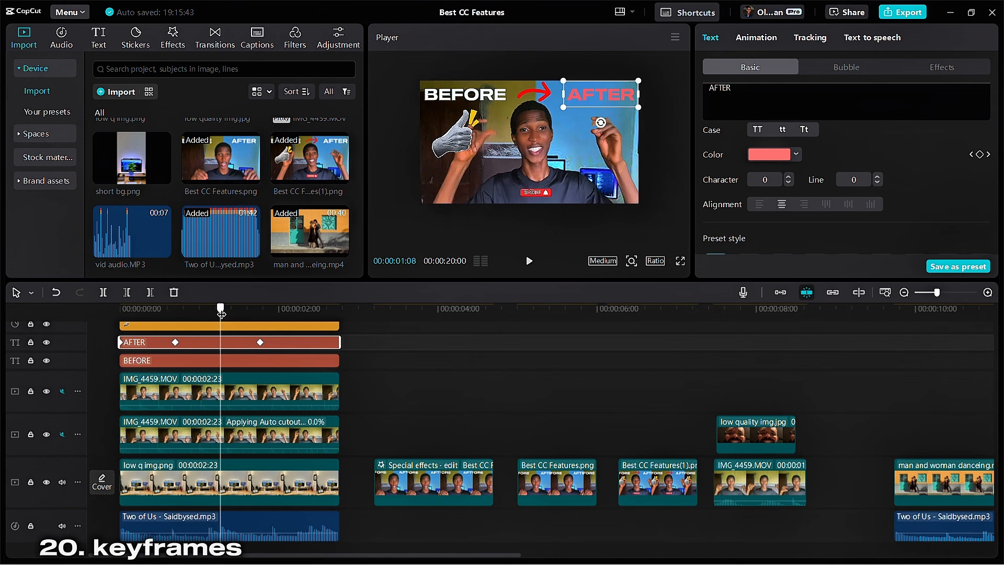
{"action": "left_click_drag", "start_coordinate": [221, 313], "coordinate": [119, 314]}
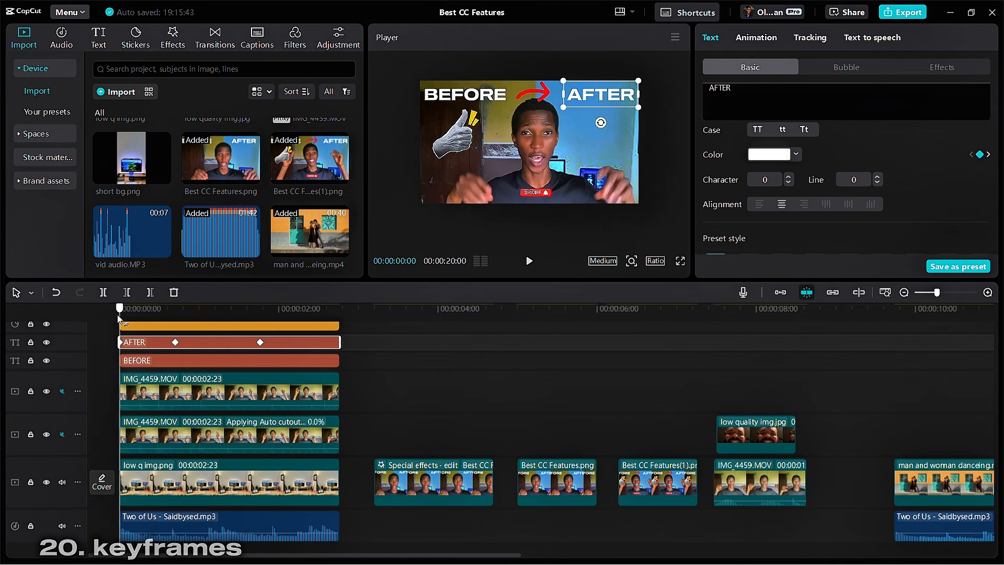
{"action": "left_click_drag", "start_coordinate": [120, 318], "coordinate": [314, 331]}
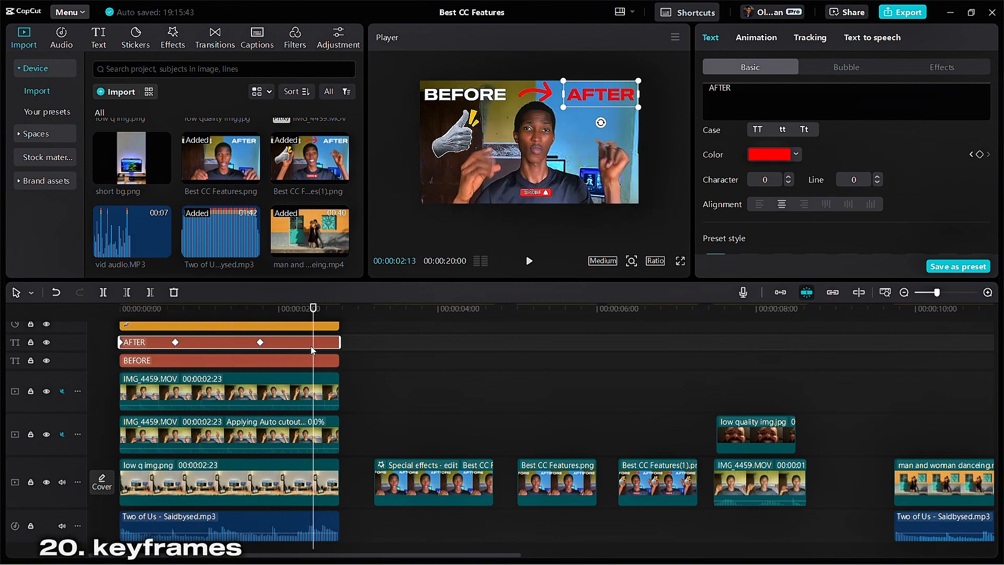
Step: Combine the two stacked IMG_4459.MOV clips at the timeline's start into one compound clip and select it
{"action": "scroll", "coordinate": [311, 347], "scroll_direction": "down", "scroll_amount": 1}
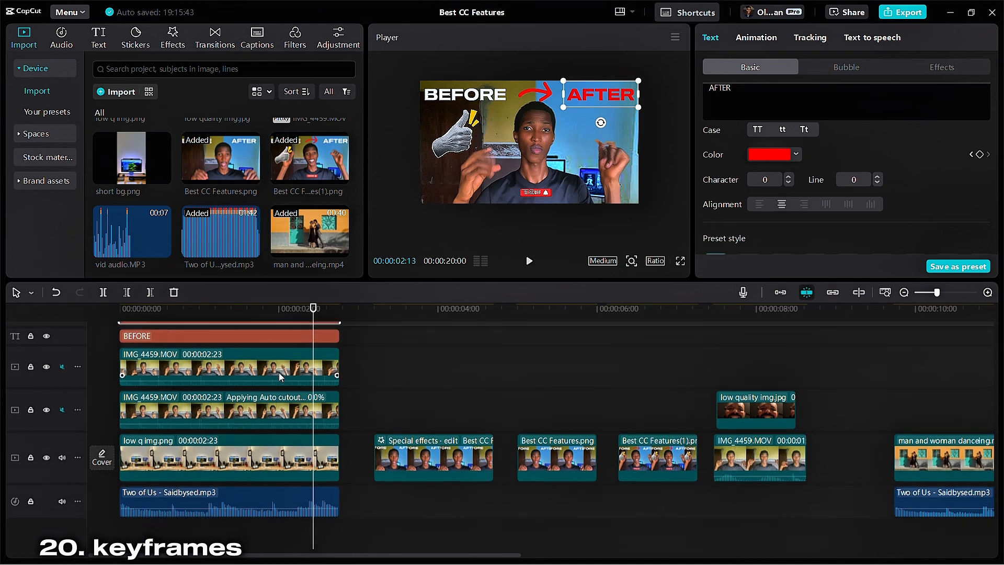
{"action": "left_click", "coordinate": [133, 309]}
{"action": "left_click", "coordinate": [137, 365]}
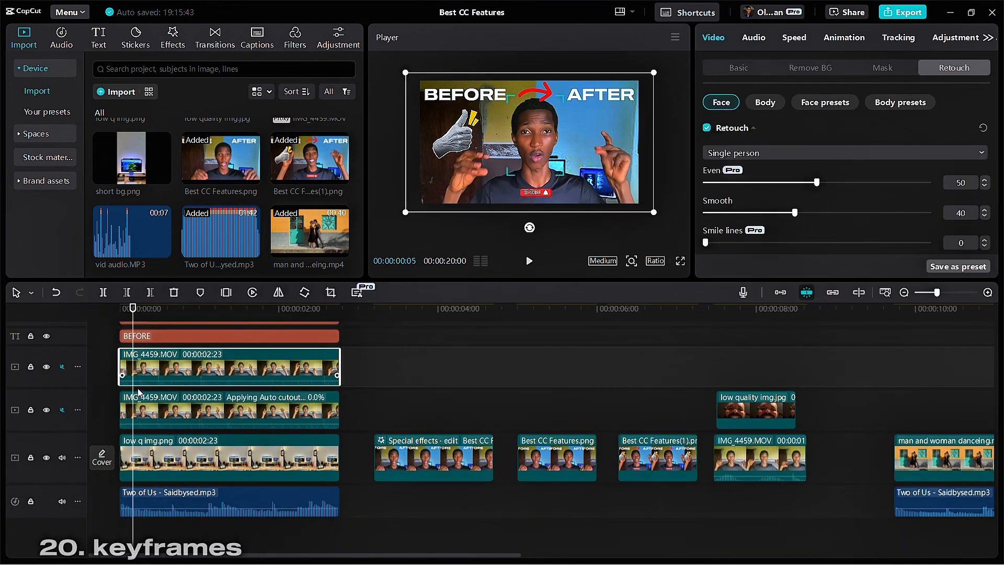
{"action": "key", "text": "Delete"}
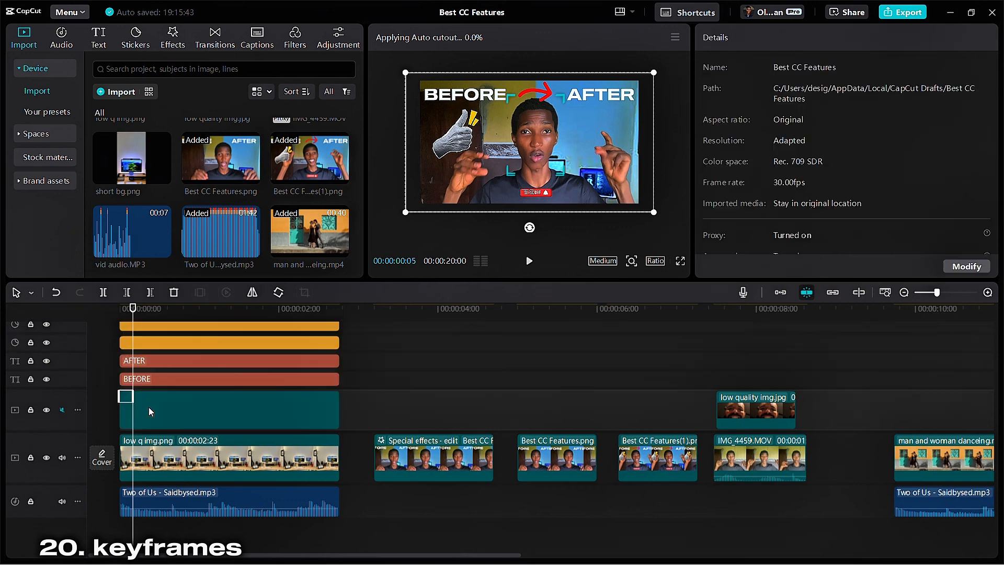
{"action": "left_click", "coordinate": [148, 407]}
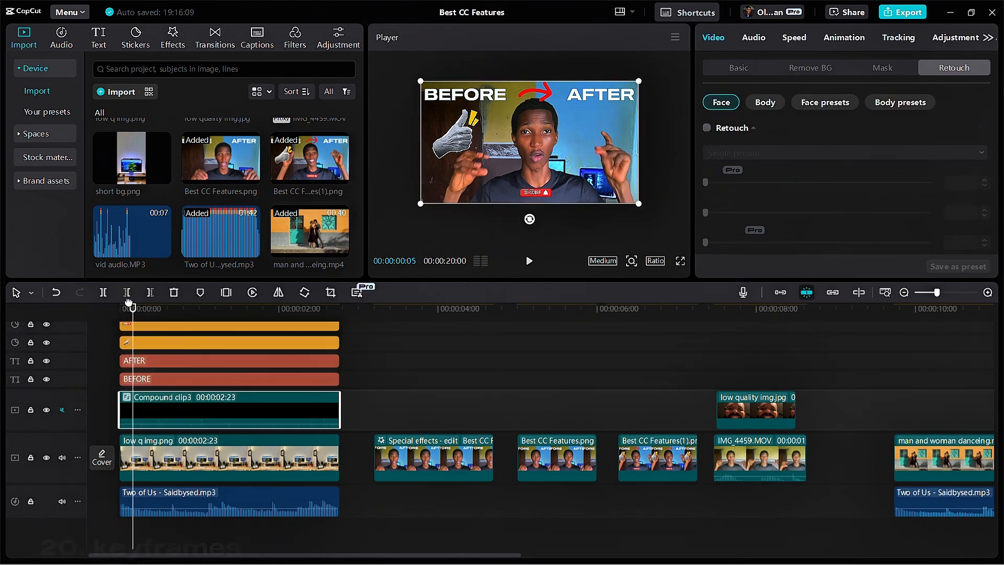
Step: Add a Transform keyframe to the compound clip at 00:00:00:00, and at 00:00:01:07 scale it to 135% and lower it to Y -271
{"action": "left_click_drag", "start_coordinate": [131, 309], "coordinate": [73, 322]}
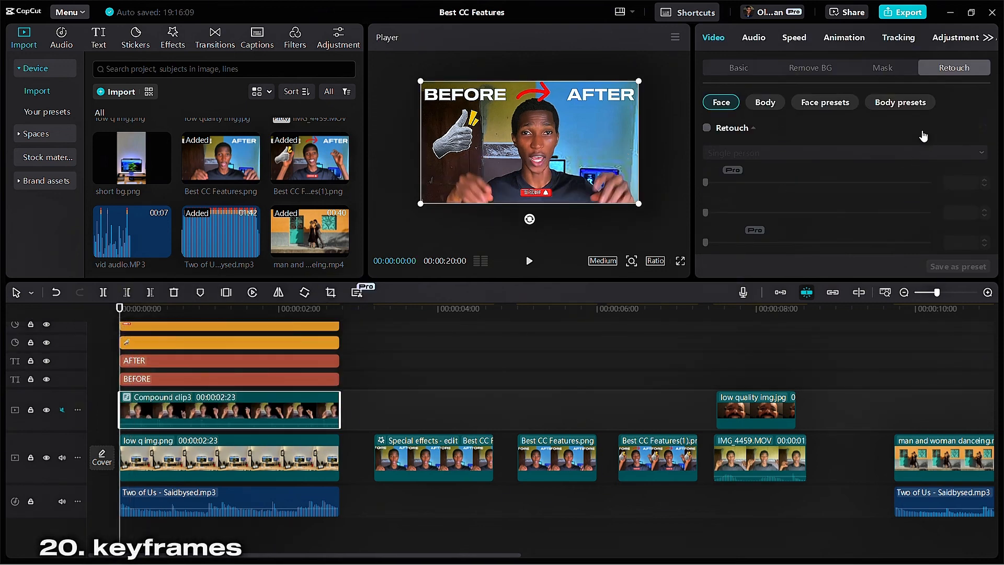
{"action": "left_click", "coordinate": [737, 68]}
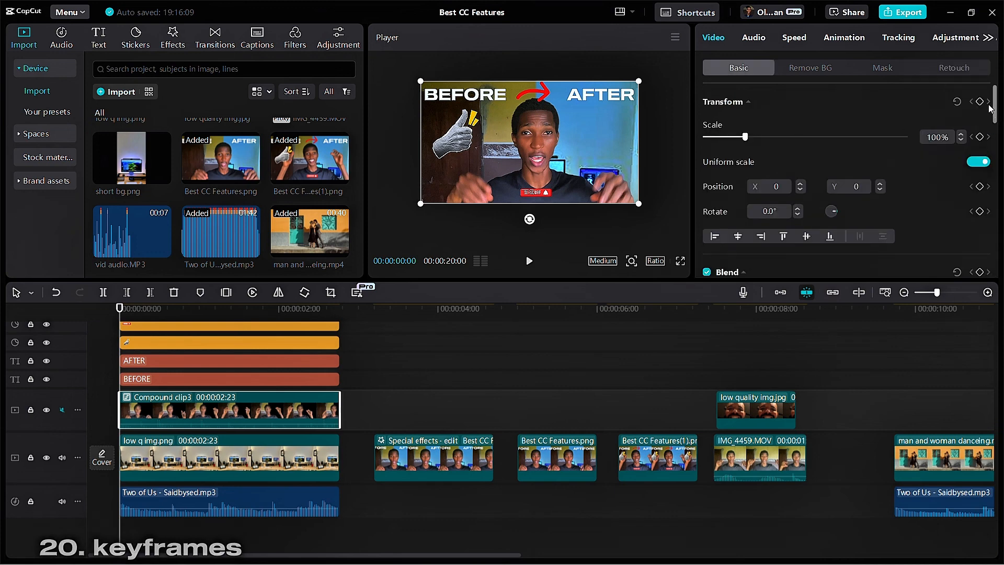
{"action": "left_click", "coordinate": [217, 309]}
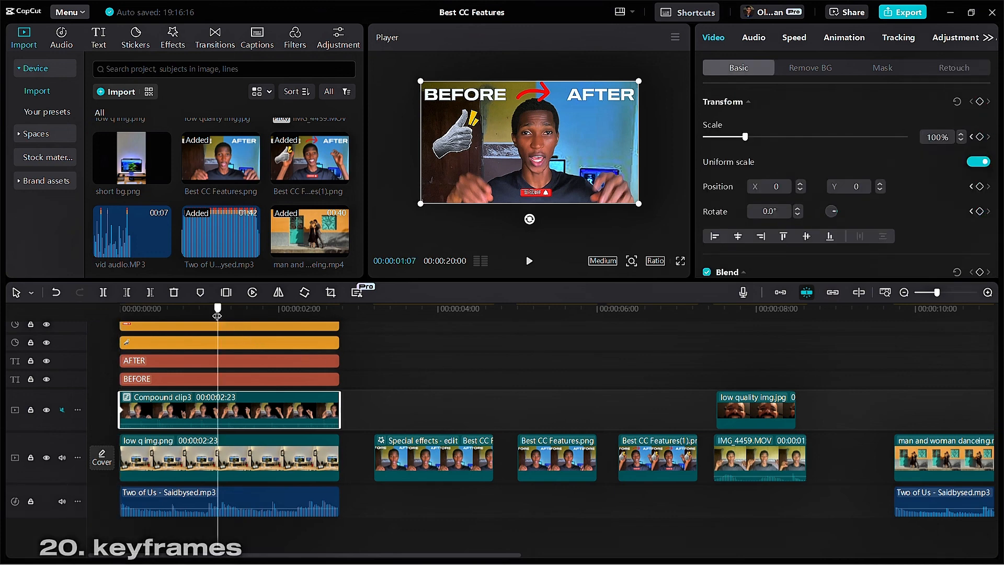
{"action": "left_click_drag", "start_coordinate": [639, 208], "coordinate": [666, 230]}
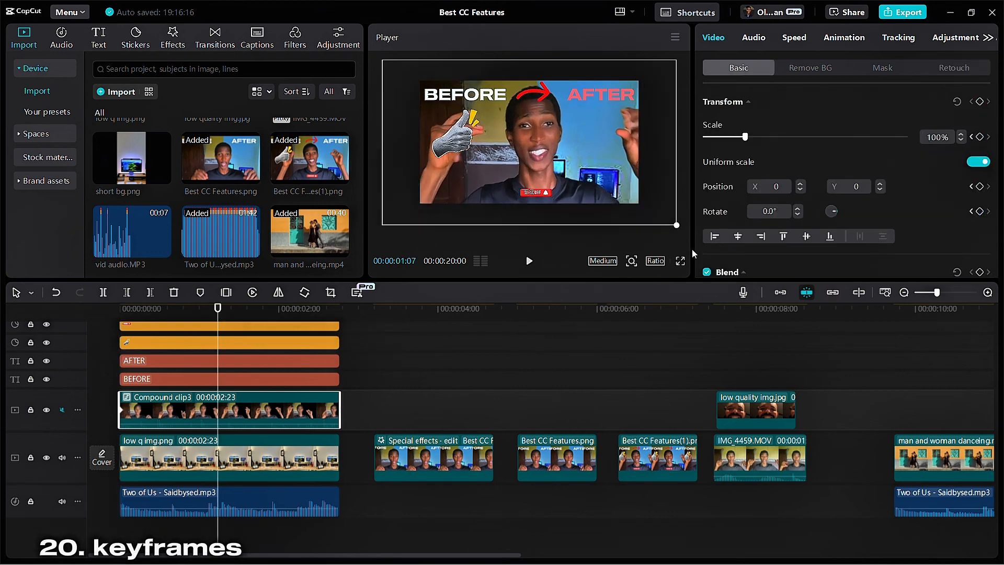
{"action": "left_click_drag", "start_coordinate": [632, 202], "coordinate": [641, 208]}
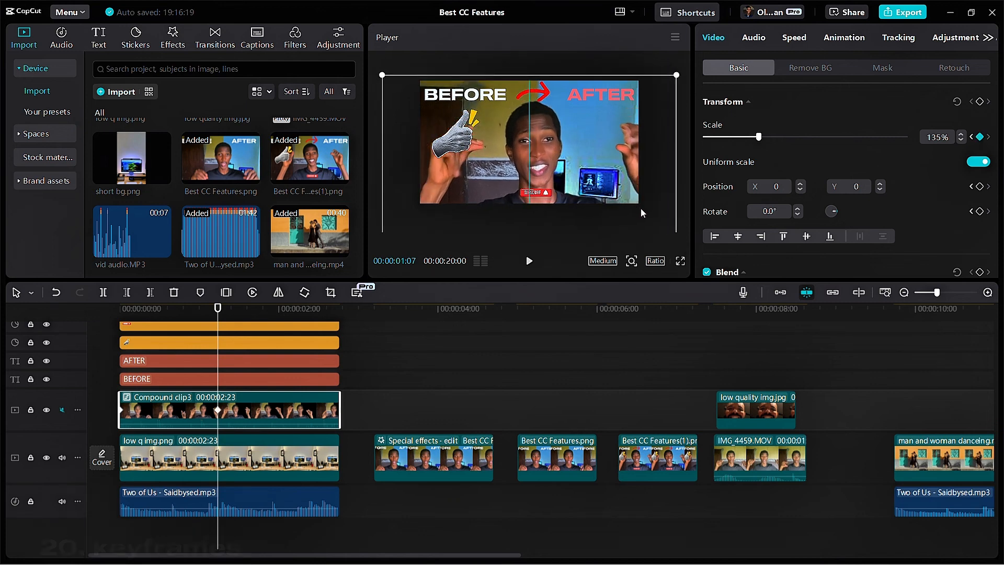
Step: Play the compound clip's zoom animation from 00:00:00:00 to 00:00:01:15
{"action": "left_click_drag", "start_coordinate": [150, 310], "coordinate": [5, 335]}
{"action": "key", "text": "space"}
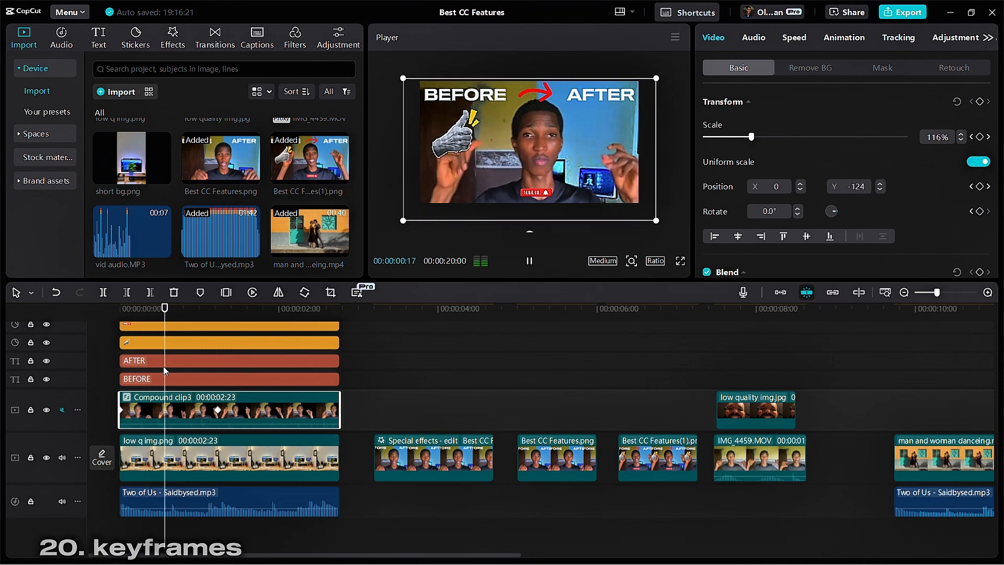
{"action": "key", "text": "space"}
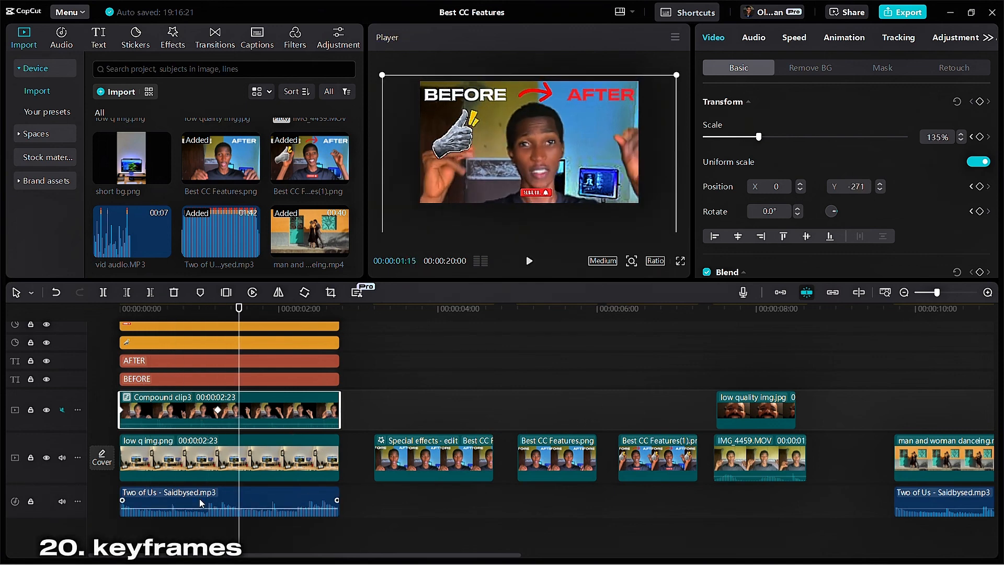
Step: Add a volume keyframe to the first music clip at 00:00:00:12, and lower its volume to -20.6 dB at 00:00:00:27
{"action": "left_click", "coordinate": [178, 502]}
{"action": "left_click", "coordinate": [152, 504]}
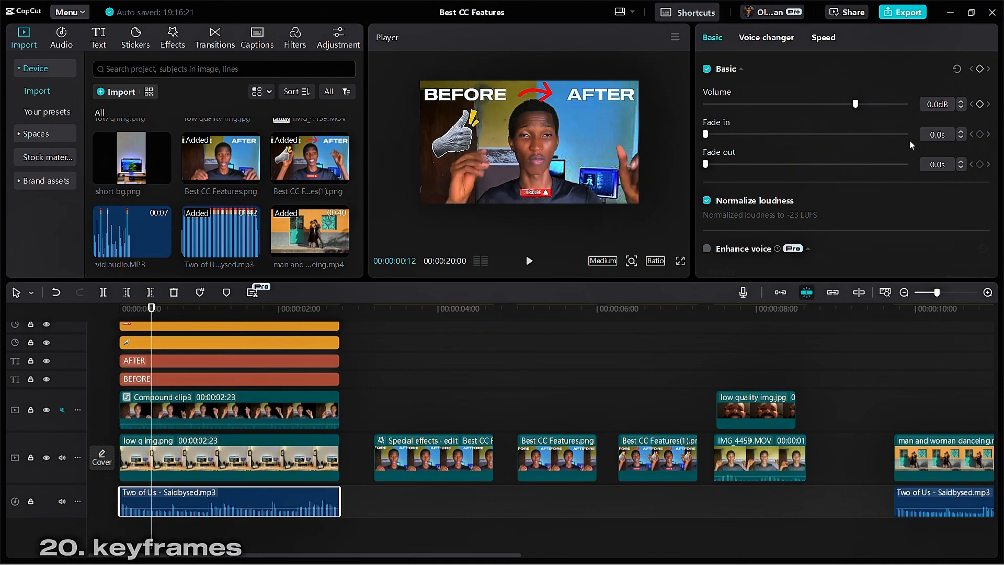
{"action": "left_click", "coordinate": [980, 104]}
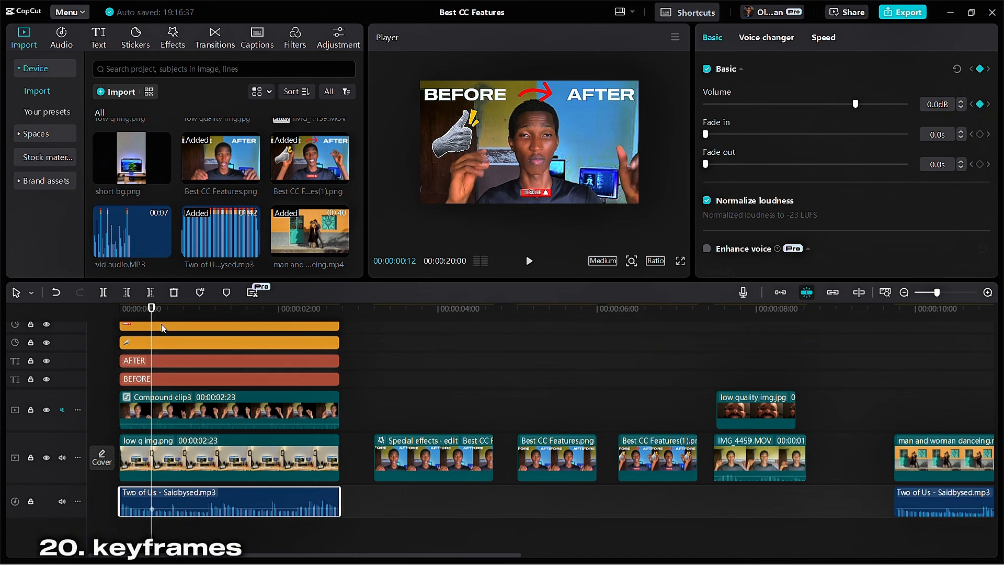
{"action": "scroll", "coordinate": [162, 309], "scroll_direction": "down", "scroll_amount": 3}
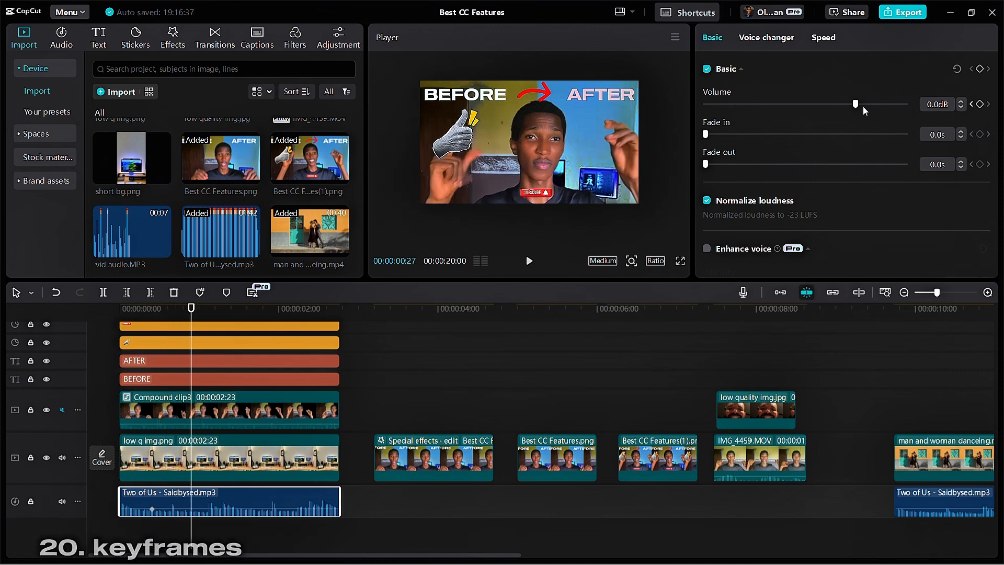
{"action": "left_click_drag", "start_coordinate": [854, 106], "coordinate": [802, 122]}
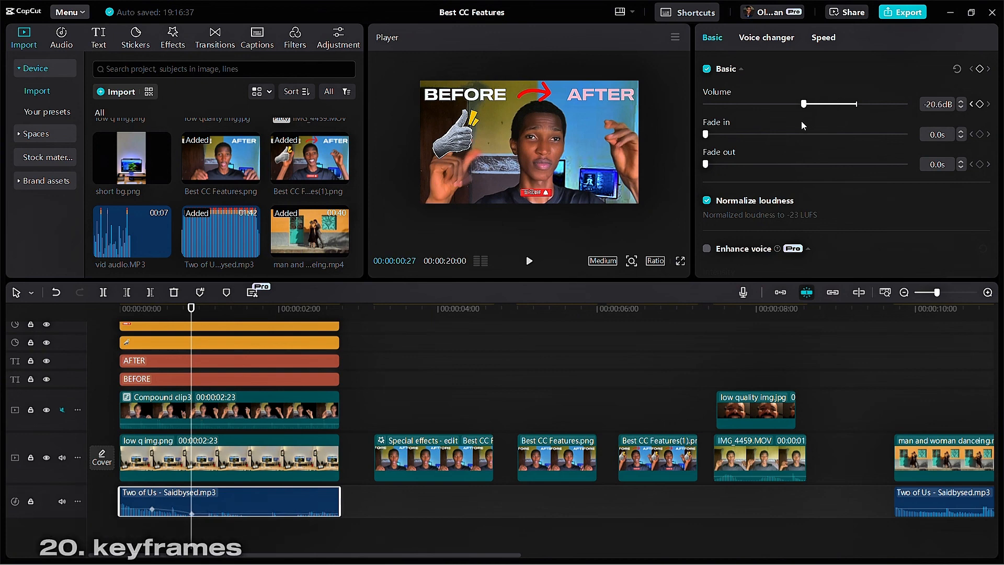
Step: Examine the music clip's volume keyframes up close and play the volume drop through to 00:00:01:15
{"action": "scroll", "coordinate": [173, 482], "scroll_direction": "up", "scroll_amount": 3}
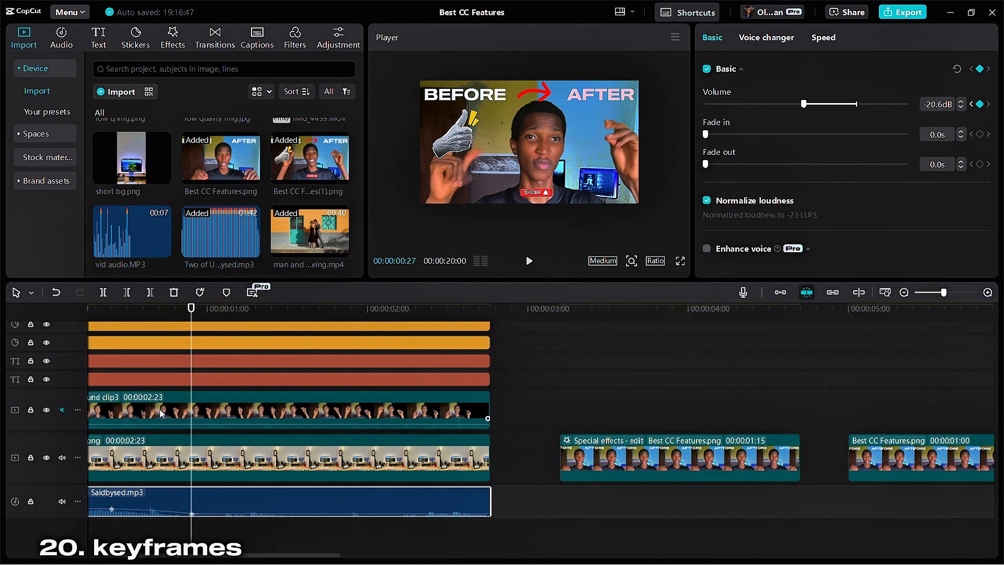
{"action": "left_click_drag", "start_coordinate": [191, 555], "coordinate": [173, 555]}
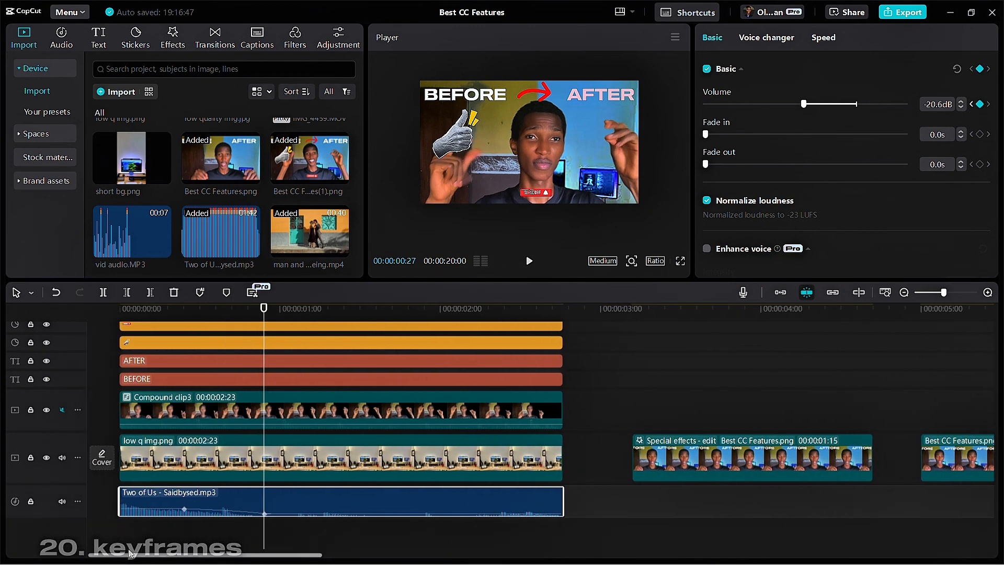
{"action": "left_click", "coordinate": [168, 311]}
{"action": "key", "text": "space"}
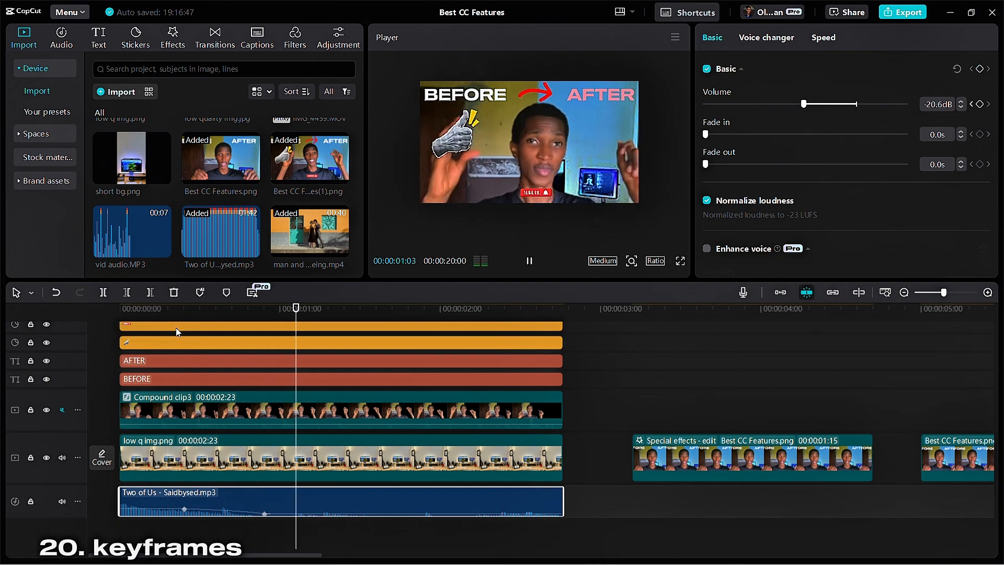
{"action": "key", "text": "space"}
{"action": "scroll", "coordinate": [393, 450], "scroll_direction": "down", "scroll_amount": 2}
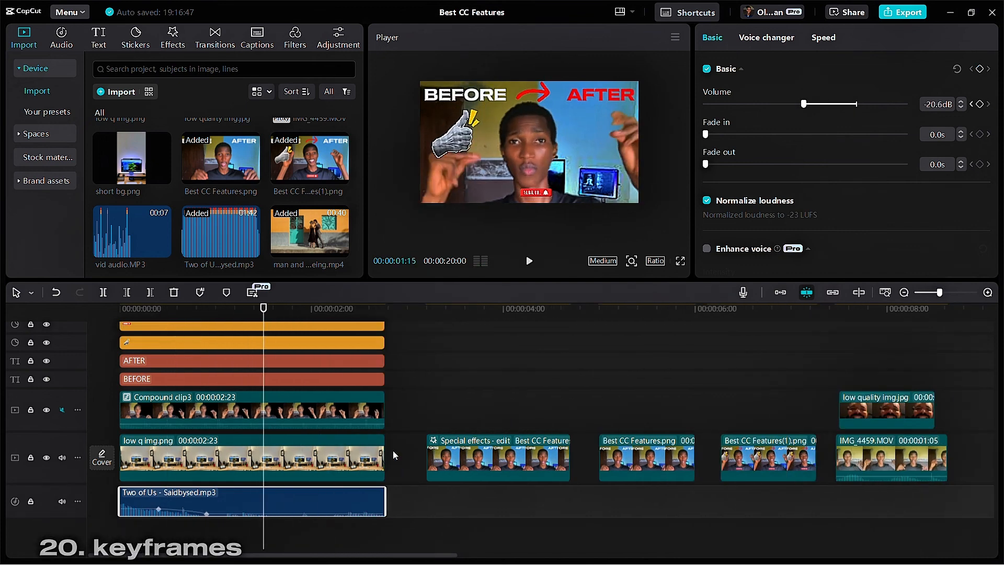